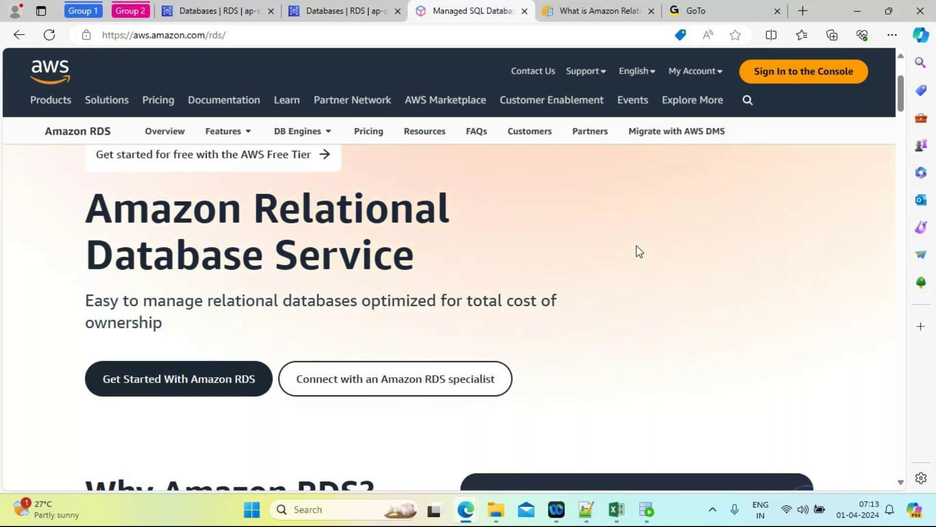
# Step: Scroll the Amazon RDS page to the 'Why Amazon RDS?' paragraph and its video card
pyautogui.scroll(2, 639, 252)
pyautogui.scroll(-2, 640, 252)
pyautogui.scroll(-5, 639, 251)
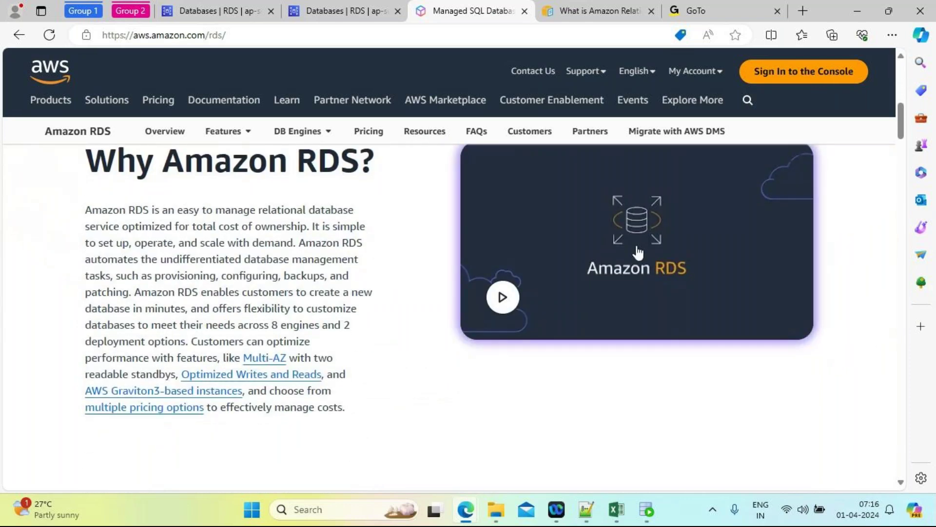
pyautogui.scroll(1, 638, 252)
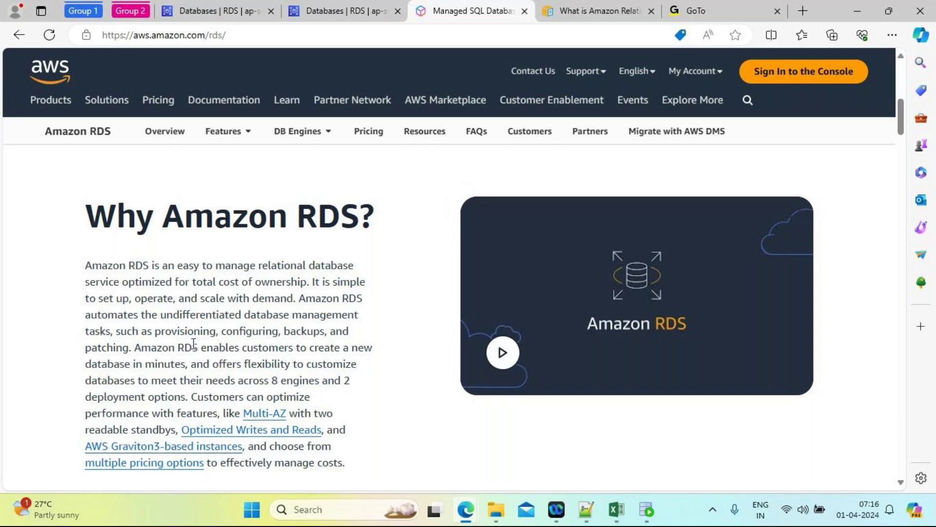
# Step: Highlight 'backups' and 'patching' in the overview, then switch to the RDS User Guide tab
pyautogui.doubleClick(304, 331)
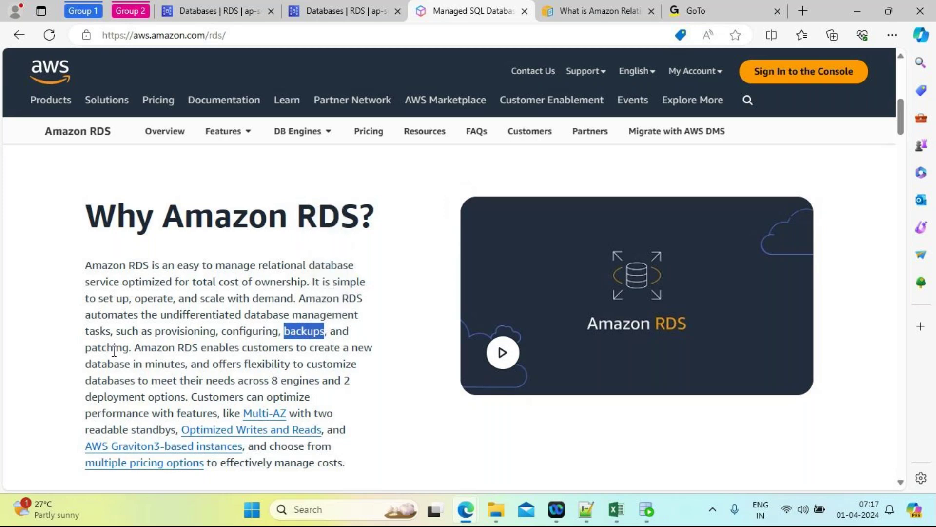
pyautogui.doubleClick(113, 349)
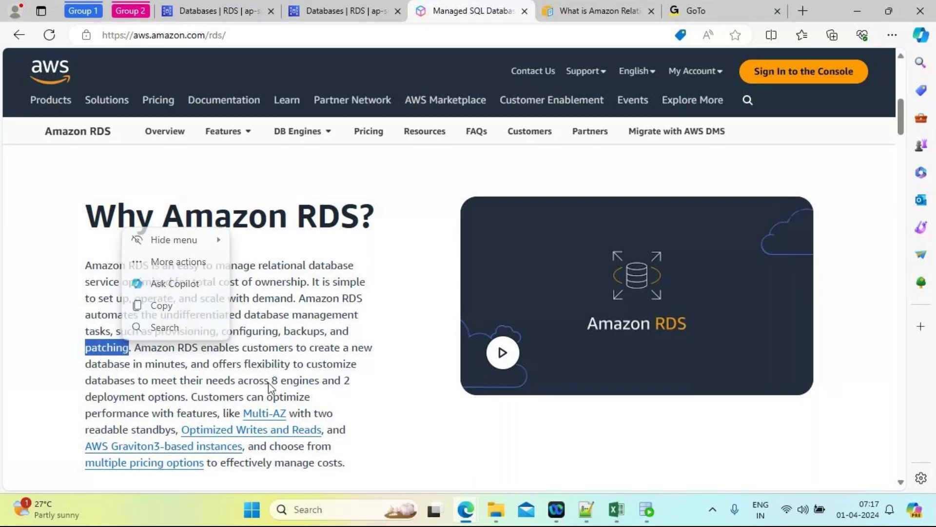
pyautogui.click(250, 365)
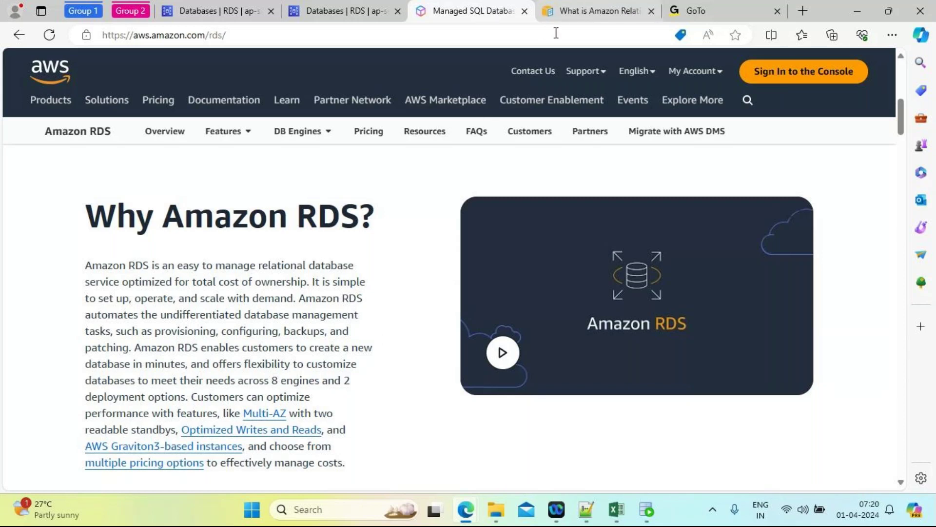
pyautogui.click(586, 12)
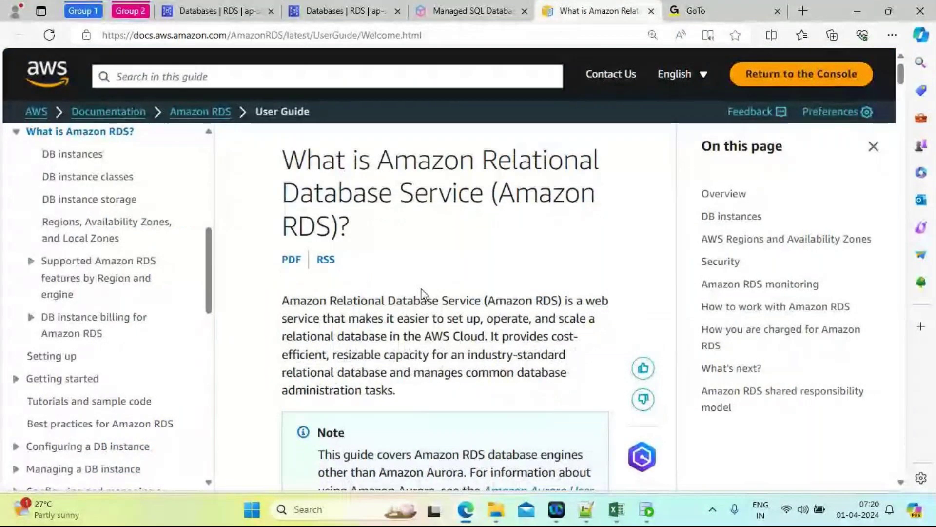
# Step: Scroll through the What is Amazon RDS introduction and back, then bring up Windows Run
pyautogui.scroll(-2, 423, 294)
pyautogui.scroll(2, 423, 294)
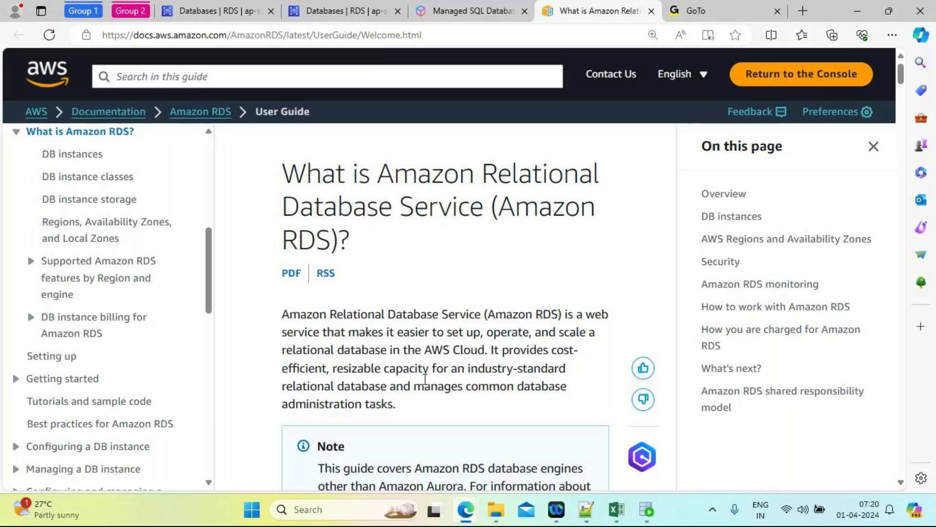
pyautogui.scroll(-1, 408, 370)
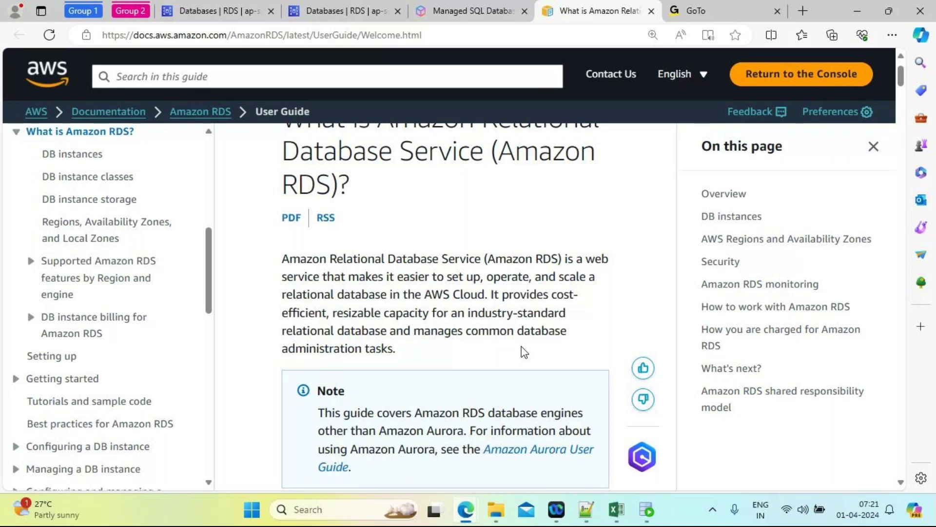
pyautogui.scroll(-3, 523, 351)
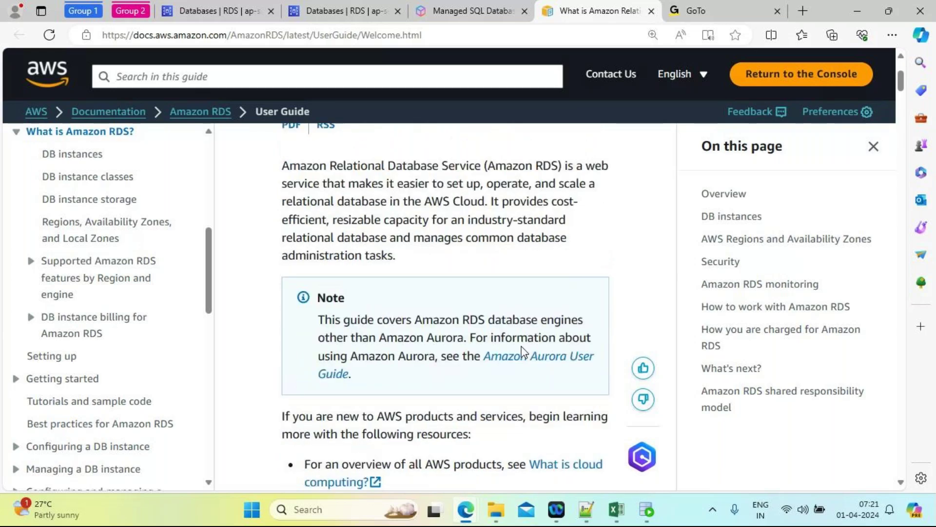
pyautogui.scroll(-4, 522, 345)
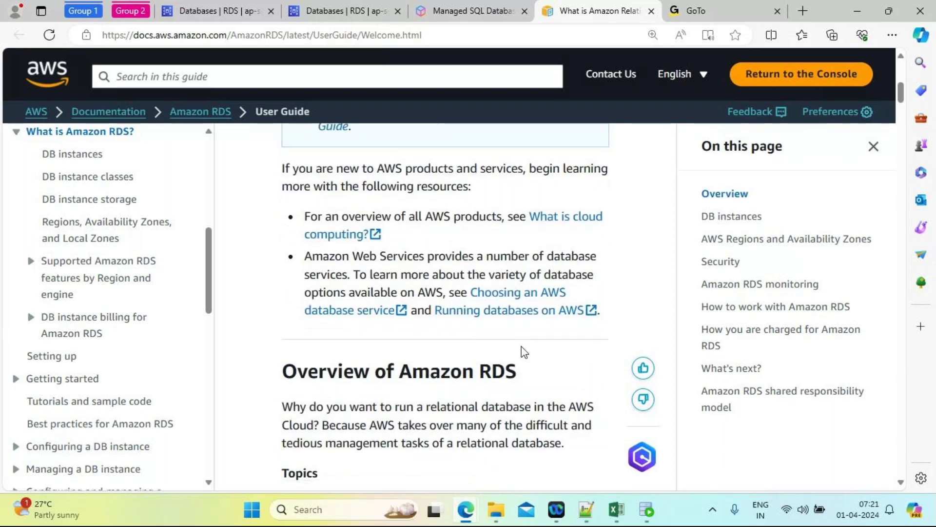
pyautogui.scroll(-3, 524, 351)
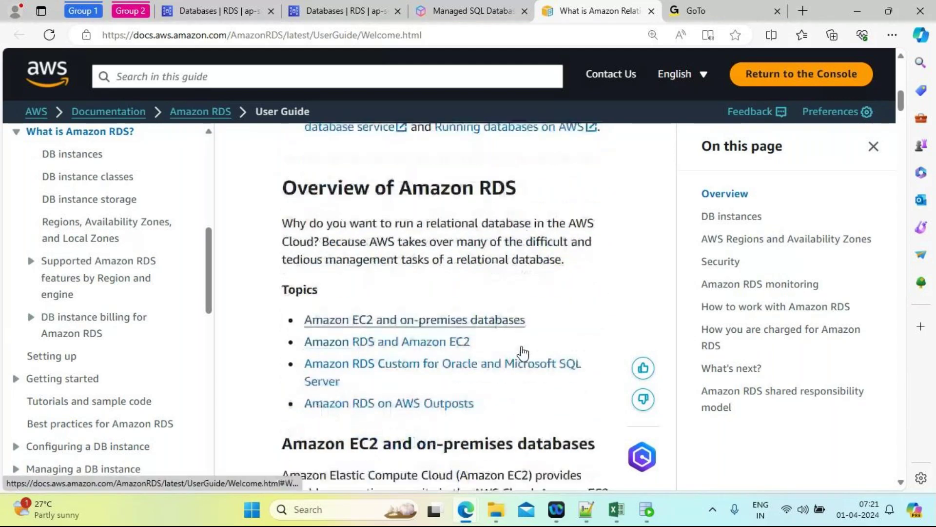
pyautogui.scroll(10, 524, 352)
pyautogui.scroll(-1, 523, 345)
pyautogui.scroll(1, 522, 345)
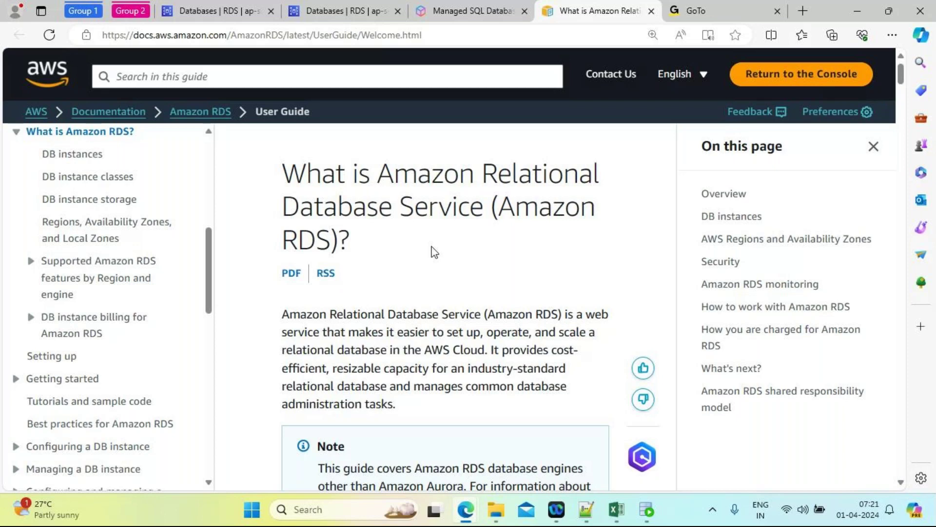
pyautogui.press('super+r')
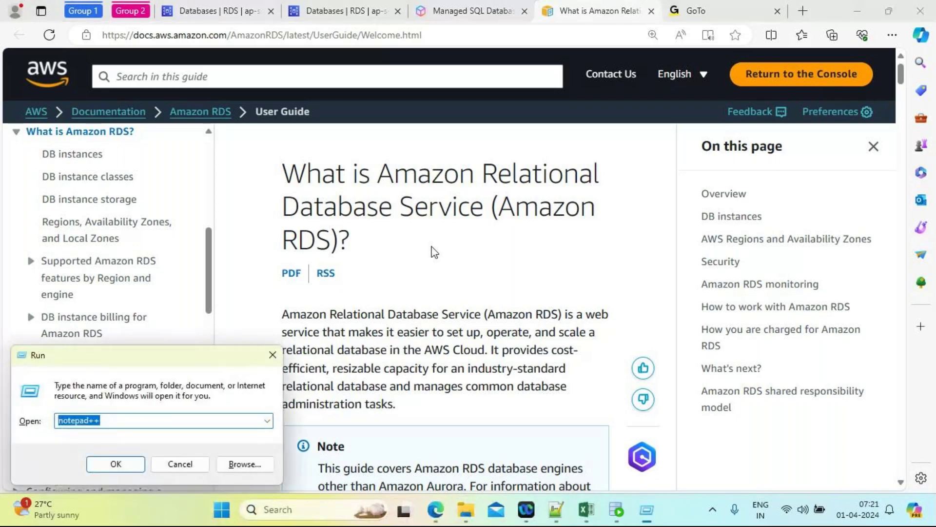
# Step: Launch notepad++ and write 'VM ------->SOFTWARE(OS)----------> DB(AURORA, ORACLE, IBM DB2,Postgres, mysql)' in a new note
pyautogui.write('notepad++')
pyautogui.press('Return')
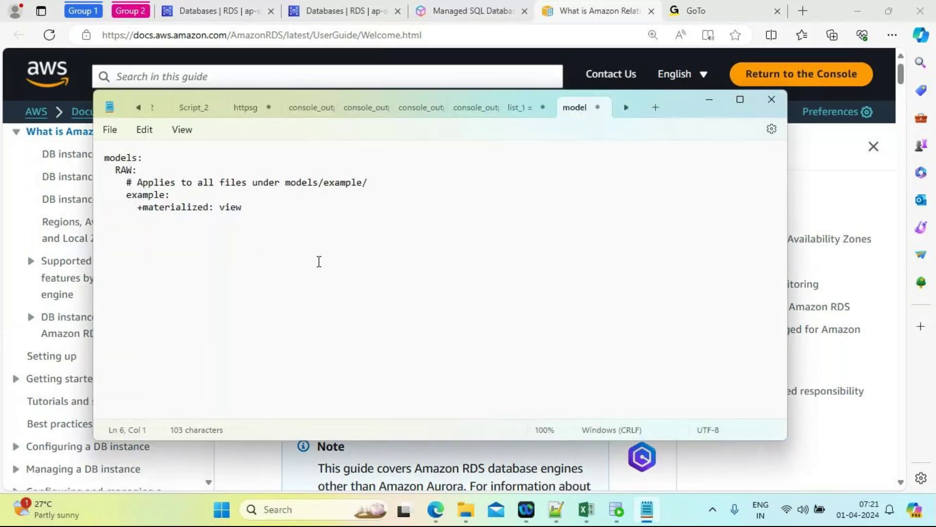
pyautogui.hotkey('ctrl', 'n')
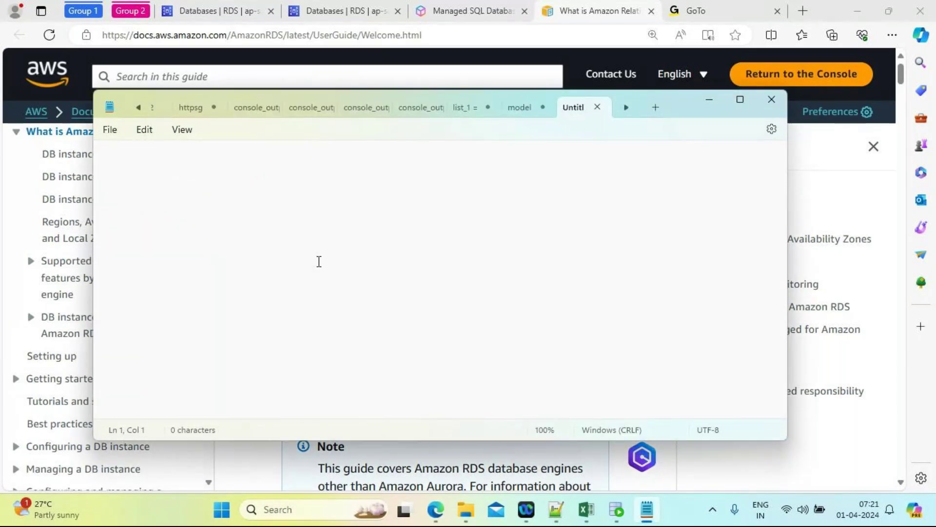
pyautogui.write('VM ')
pyautogui.write('------')
pyautogui.write('->')
pyautogui.write('SOFTWAR')
pyautogui.write('E')
pyautogui.write('(')
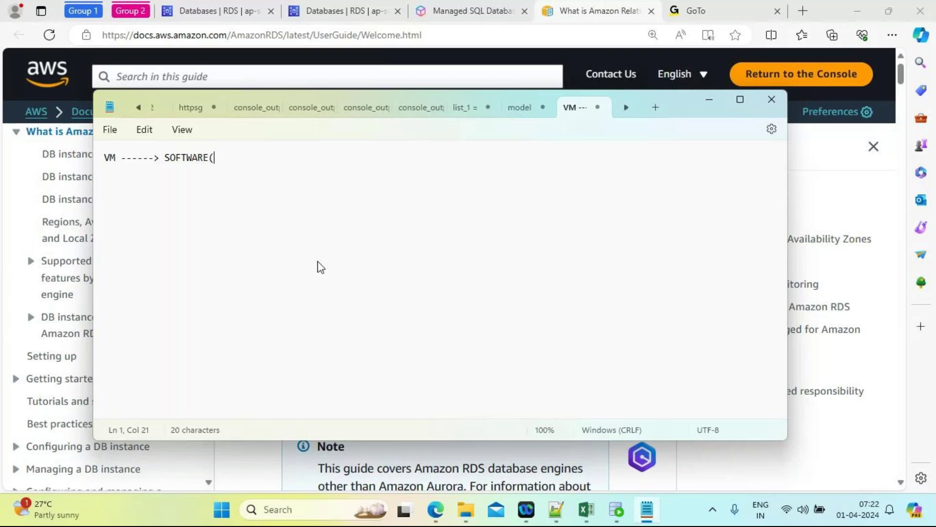
pyautogui.write('OS)----------> DB(AURORA, ')
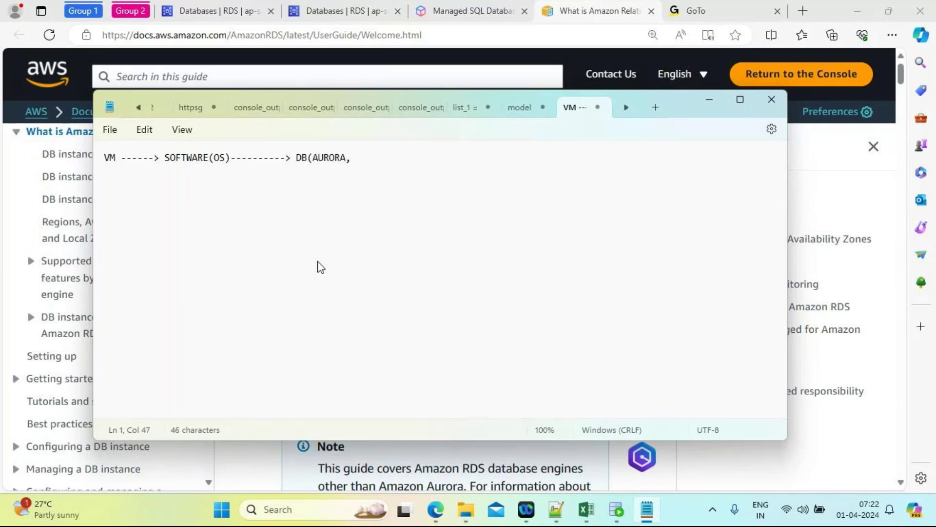
pyautogui.write('ORACLE, IBM DB2')
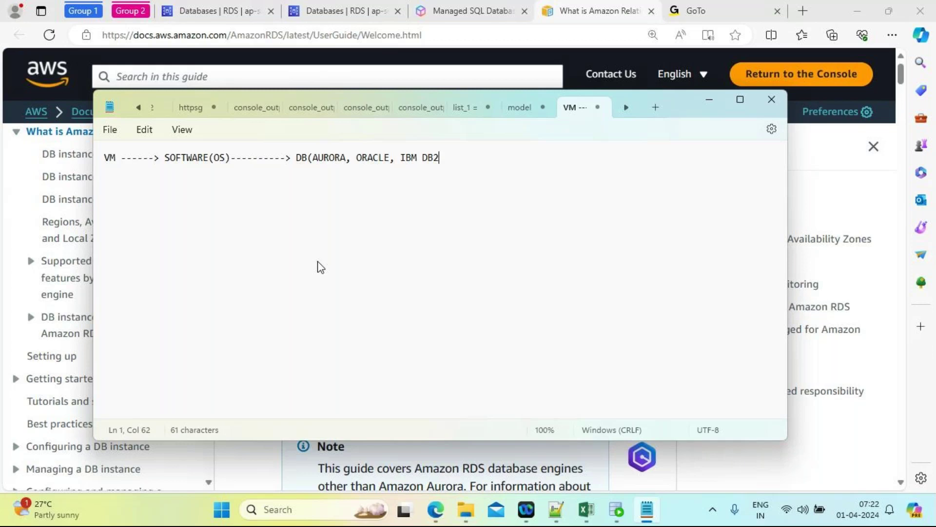
pyautogui.write(',Postgres')
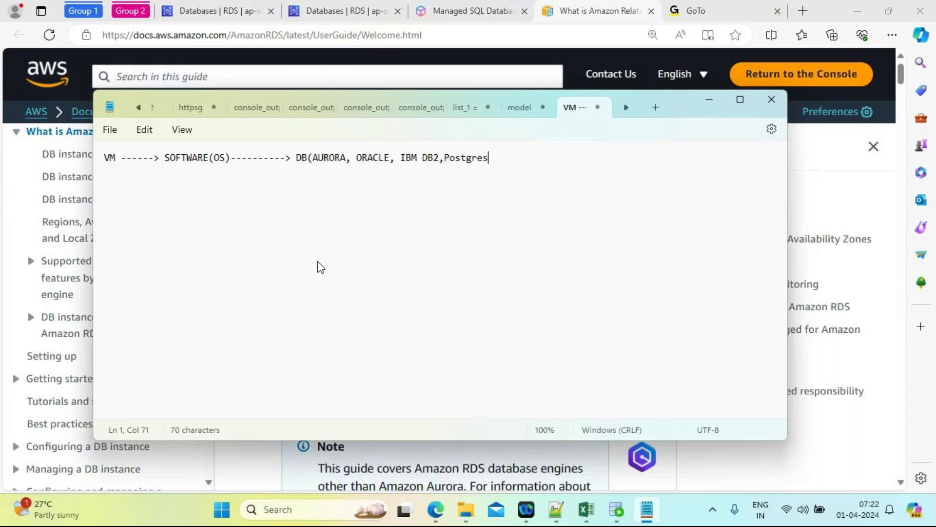
pyautogui.write(', mysql)')
pyautogui.press('Return')
pyautogui.press('Return')
pyautogui.press('Return')
pyautogui.press('Return')
pyautogui.press('Return')
# Step: Type 'EC2----> (VM or servers)--------------> LINUX---------------------> ORACLE' as the next note line
pyautogui.write('EC2')
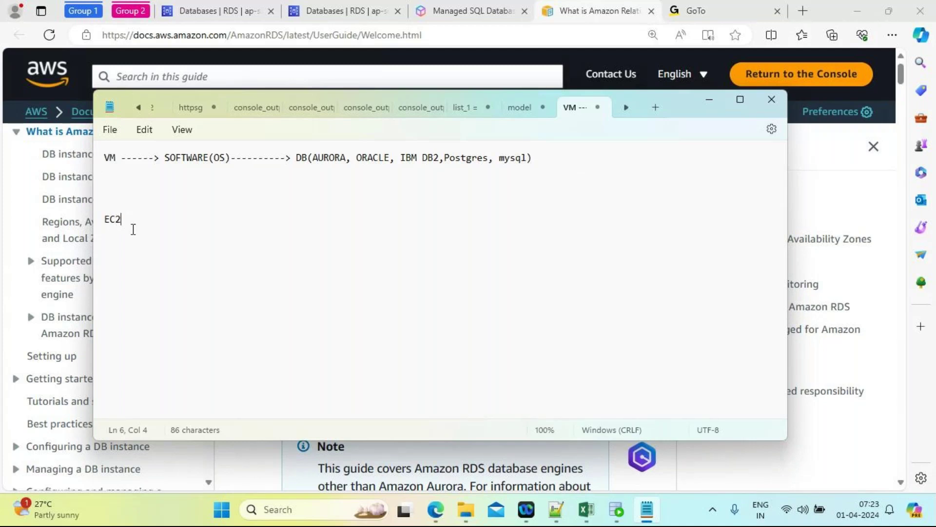
pyautogui.write('----> (VM or serve')
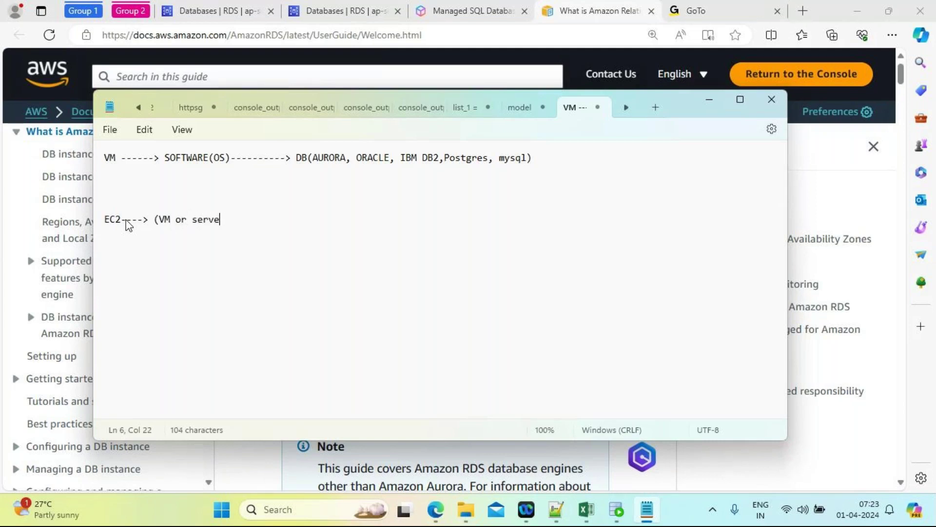
pyautogui.write('rs)')
pyautogui.write('-------------->')
pyautogui.write('LINUX')
pyautogui.write('-----')
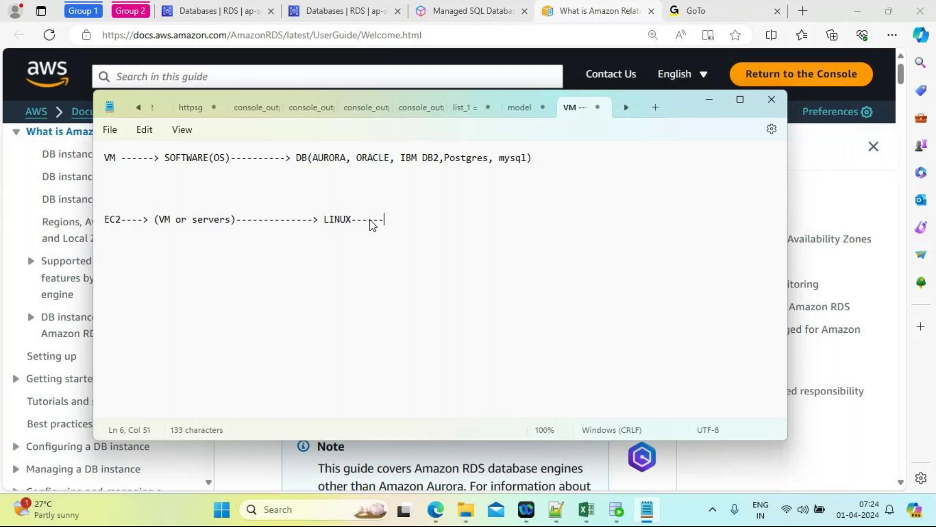
pyautogui.write('----------------> ORACLE')
# Step: Add an 'RDS Webservice' line below the EC2 line
pyautogui.tripleClick(516, 222)
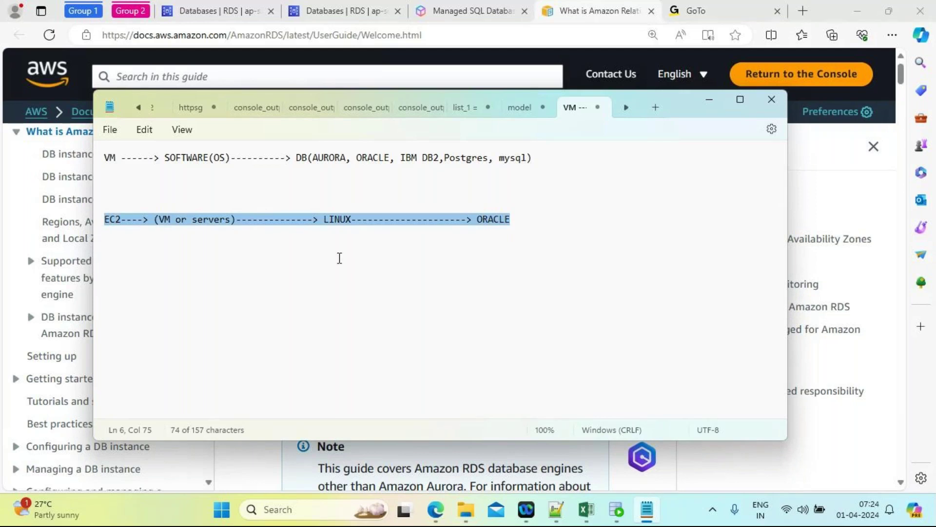
pyautogui.click(534, 220)
pyautogui.press('Return')
pyautogui.press('Return')
pyautogui.press('Return')
pyautogui.press('Return')
pyautogui.press('Return')
pyautogui.press('Return')
pyautogui.write('RD')
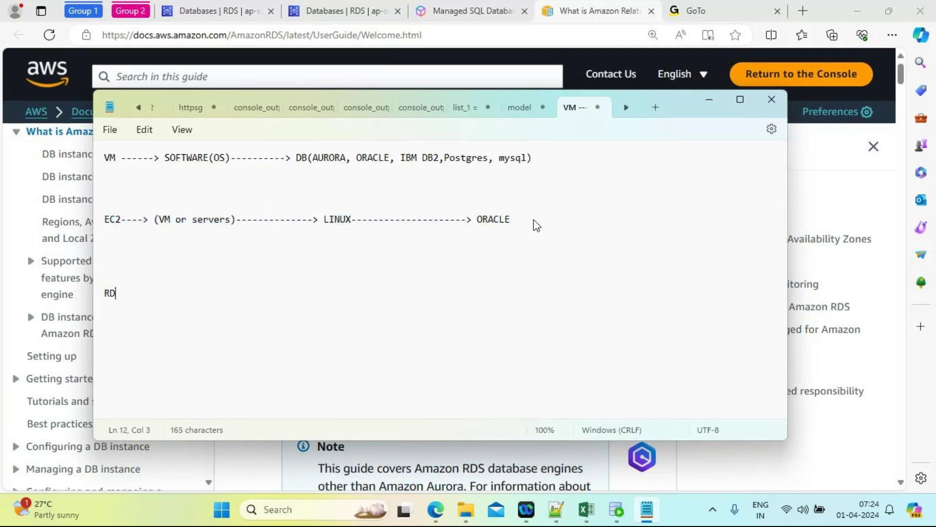
pyautogui.write('S Webservice')
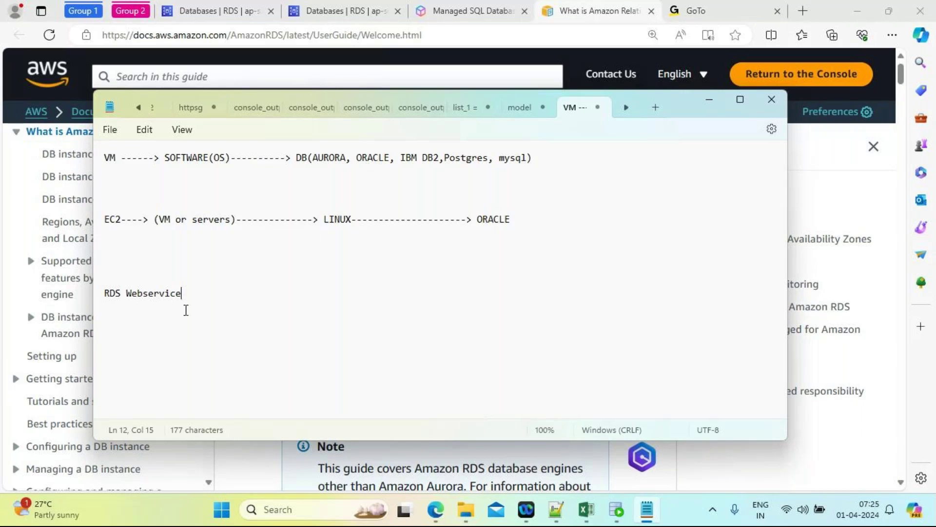
pyautogui.moveTo(190, 299); pyautogui.dragTo(100, 299)
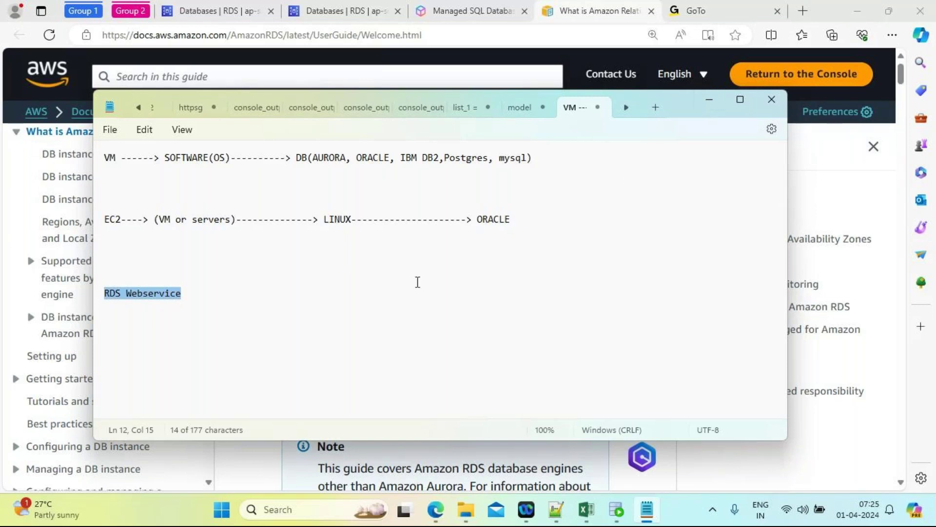
# Step: Append '--------------> AWS' after ORACLE on the EC2 line
pyautogui.moveTo(520, 222); pyautogui.dragTo(100, 228)
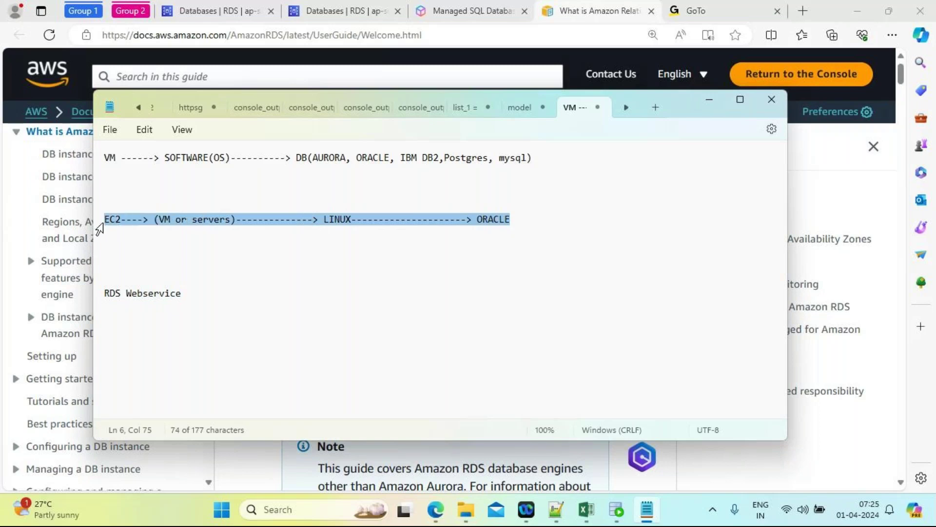
pyautogui.click(551, 216)
pyautogui.write('--------------')
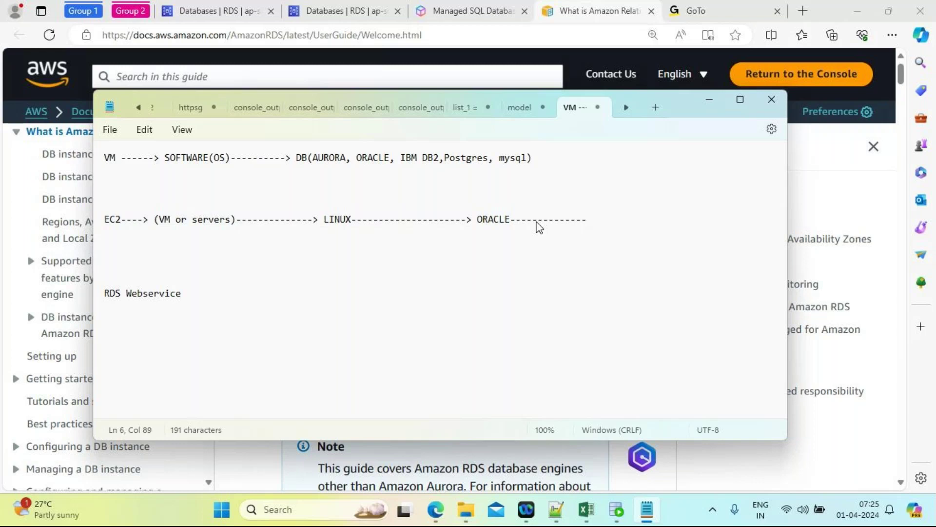
pyautogui.write('> AWS')
pyautogui.click(702, 99)
pyautogui.scroll(-2, 423, 308)
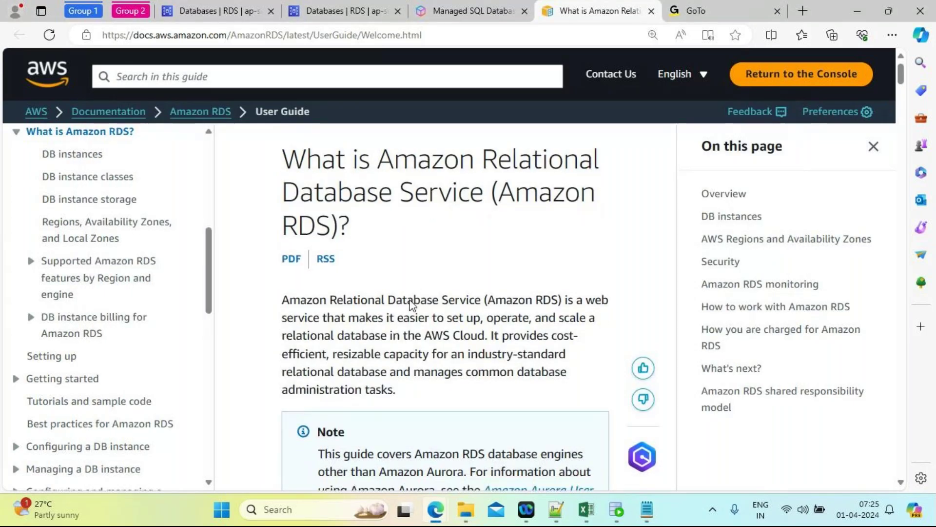
pyautogui.scroll(-1, 412, 305)
pyautogui.scroll(2, 412, 305)
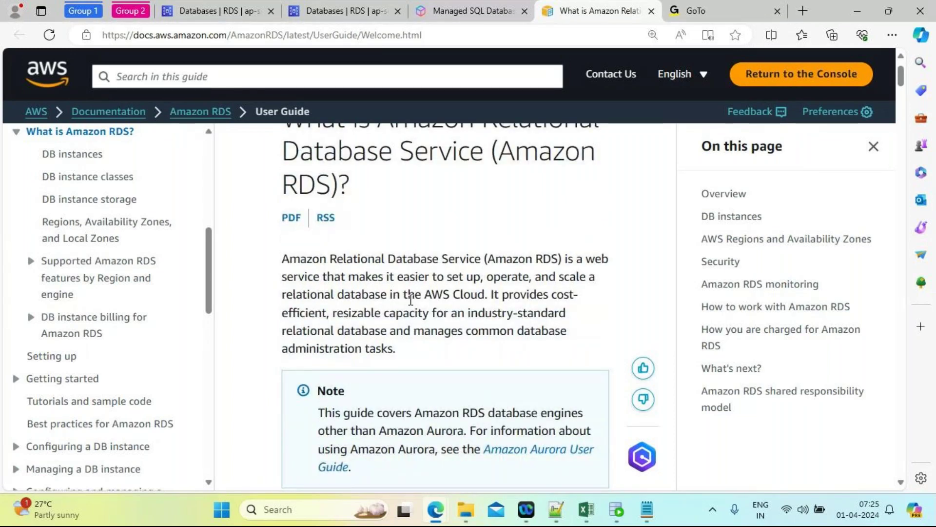
pyautogui.hotkey('alt', 'Tab')
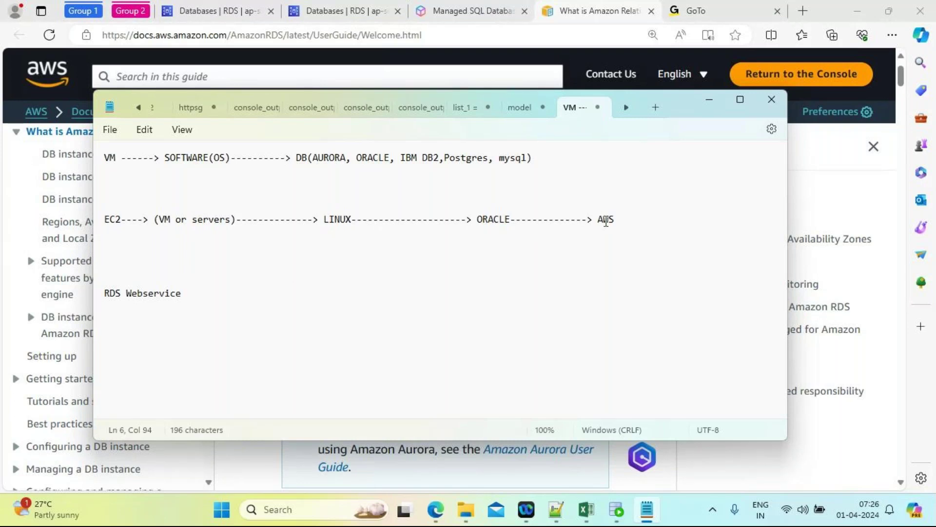
# Step: Minimize the notes and scroll to the 'Amazon EC2 and on-premises databases' heading, highlighting Amazon EC2
pyautogui.click(709, 100)
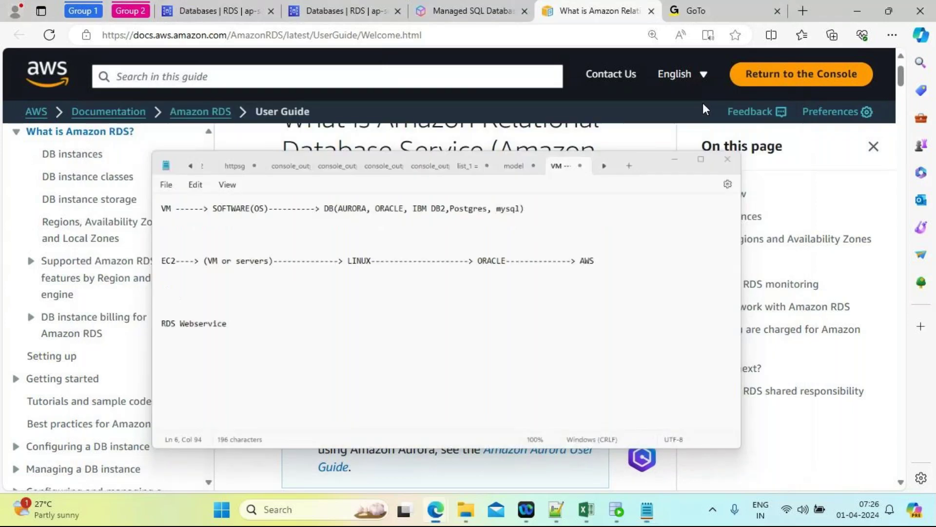
pyautogui.scroll(-1, 449, 326)
pyautogui.scroll(-7, 422, 336)
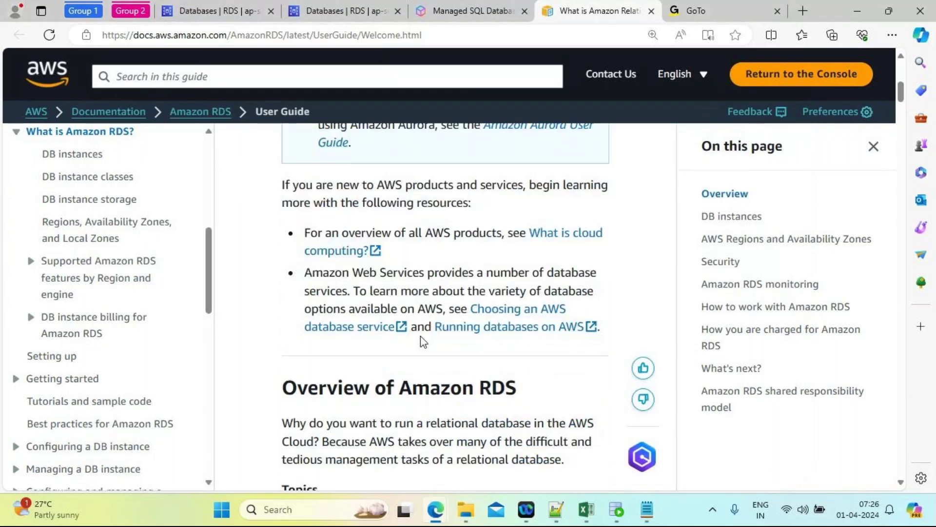
pyautogui.scroll(-1, 422, 336)
pyautogui.scroll(-3, 421, 336)
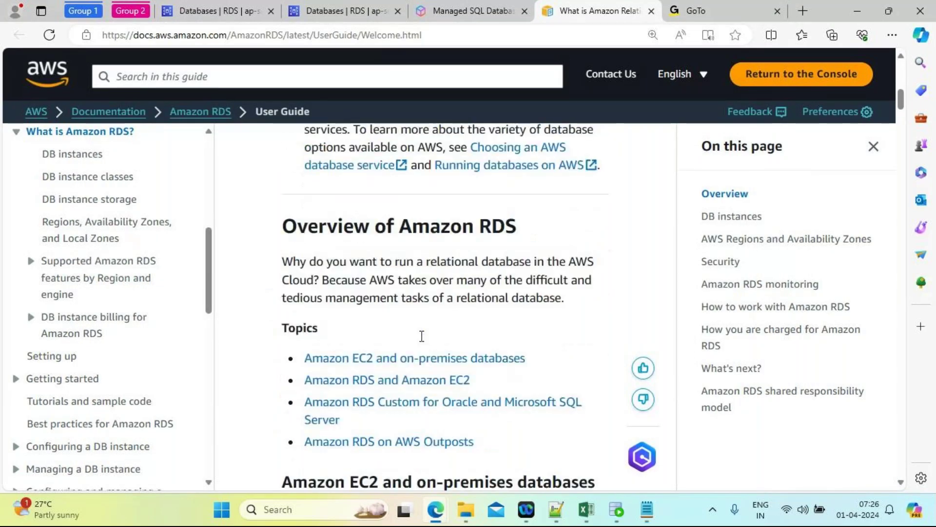
pyautogui.scroll(-2, 422, 343)
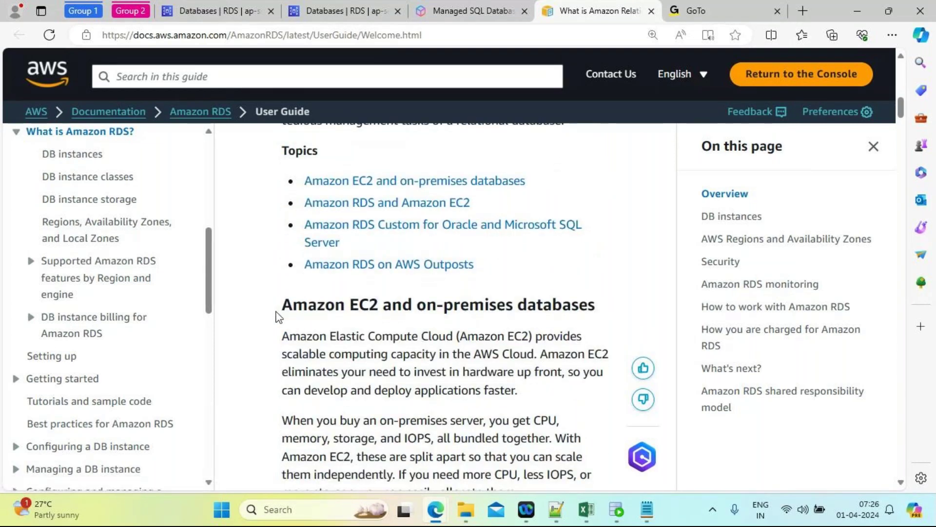
pyautogui.moveTo(278, 308); pyautogui.dragTo(379, 312)
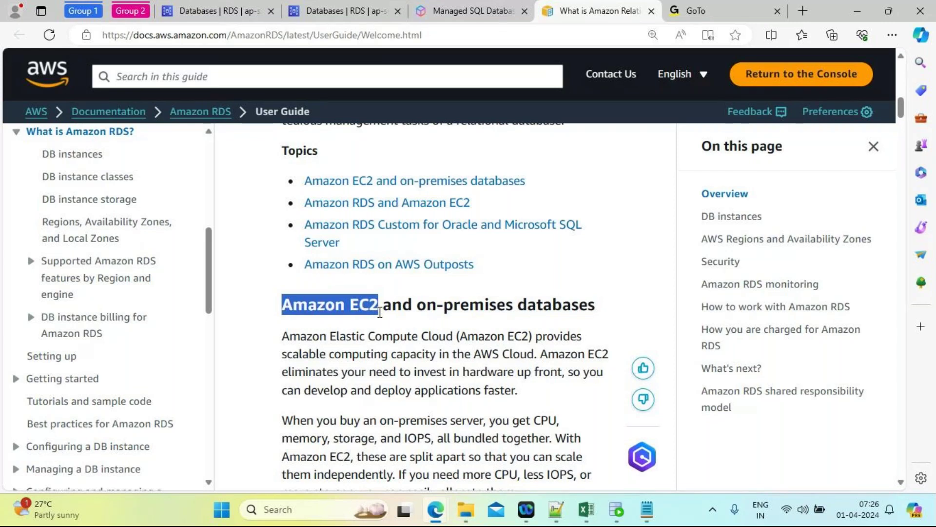
# Step: Glance at the notes, then scroll down to the on-premises vs Amazon EC2 comparison table
pyautogui.hotkey('alt', 'Tab')
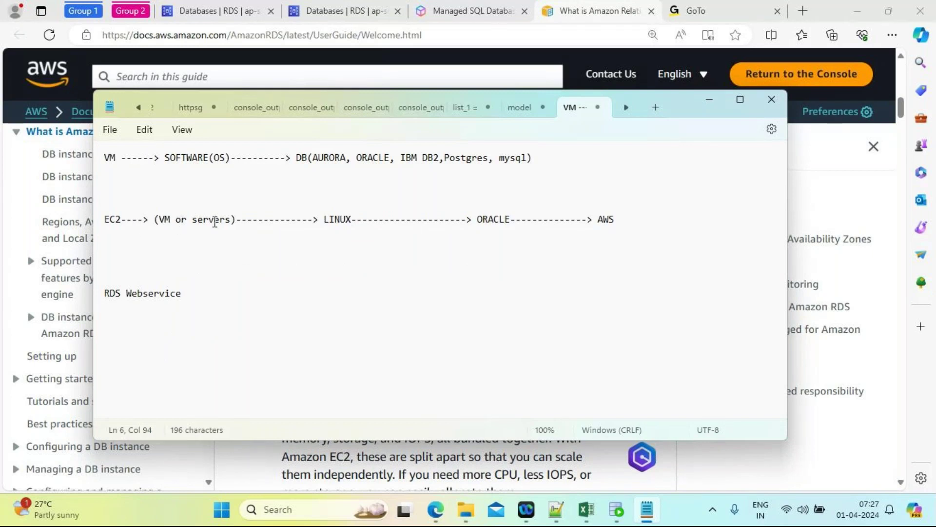
pyautogui.hotkey('alt', 'Tab')
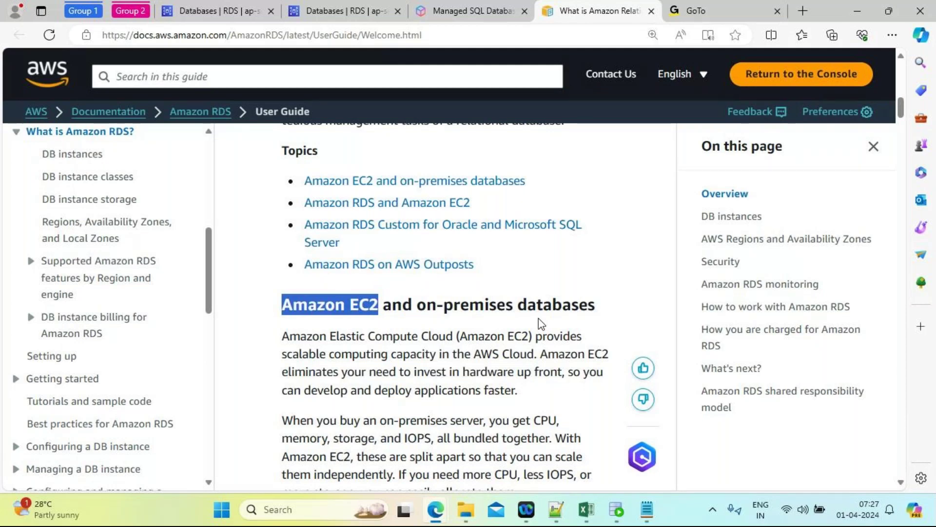
pyautogui.scroll(-1, 538, 318)
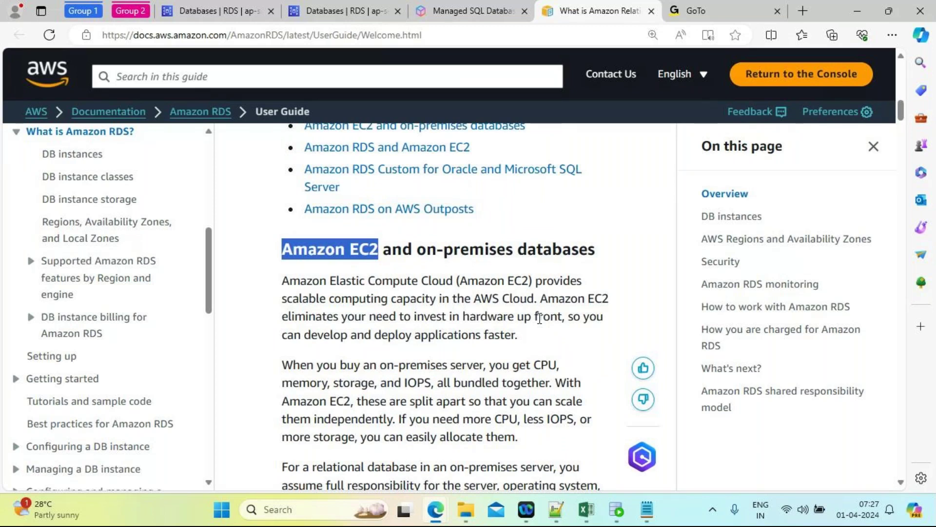
pyautogui.scroll(-3, 539, 318)
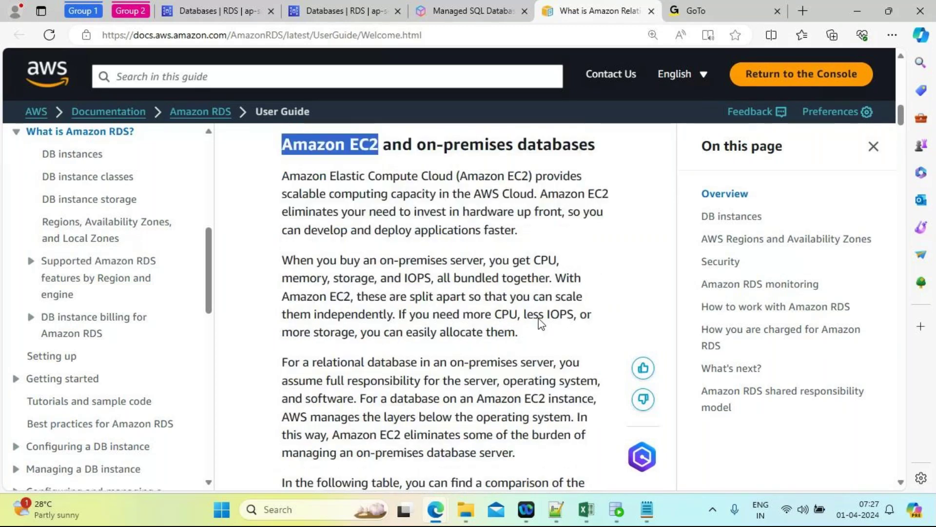
pyautogui.scroll(-6, 540, 318)
pyautogui.scroll(1, 539, 318)
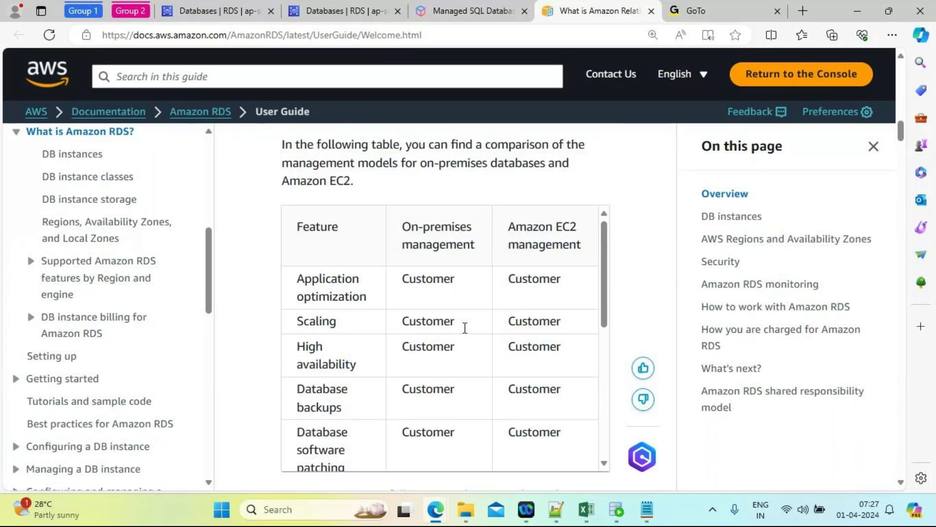
# Step: Scroll past the on-premises table to the Amazon RDS and Amazon EC2 management table
pyautogui.moveTo(599, 307)
pyautogui.mouseDown()
pyautogui.moveTo(608, 446)
pyautogui.moveTo(606, 295)
pyautogui.mouseUp()
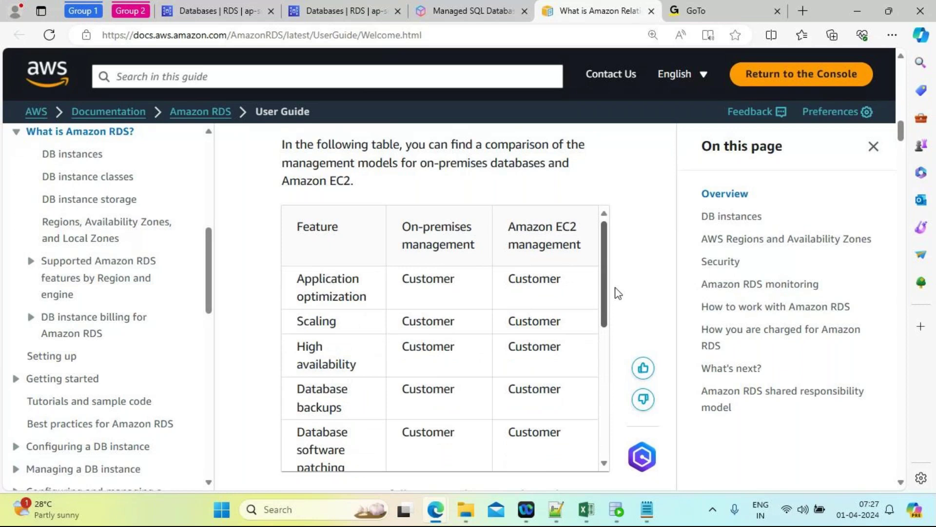
pyautogui.press('Down')
pyautogui.press('Down')
pyautogui.press('Down')
pyautogui.press('Down')
pyautogui.press('Down')
pyautogui.press('Down')
pyautogui.press('Down')
pyautogui.press('Down')
pyautogui.press('Down')
pyautogui.press('Down')
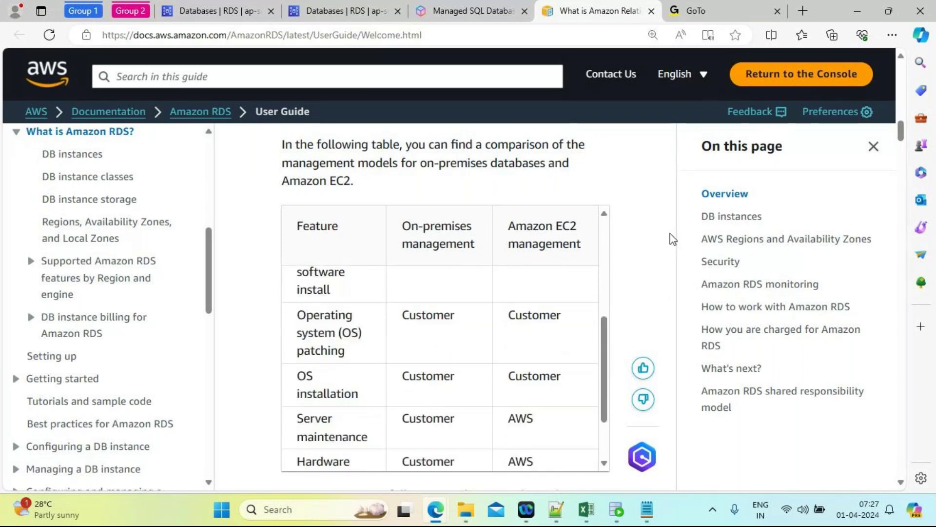
pyautogui.click(627, 189)
pyautogui.press('Down')
pyautogui.press('Down')
pyautogui.press('Down')
pyautogui.press('Down')
pyautogui.press('Down')
pyautogui.press('Down')
pyautogui.press('Down')
pyautogui.press('Down')
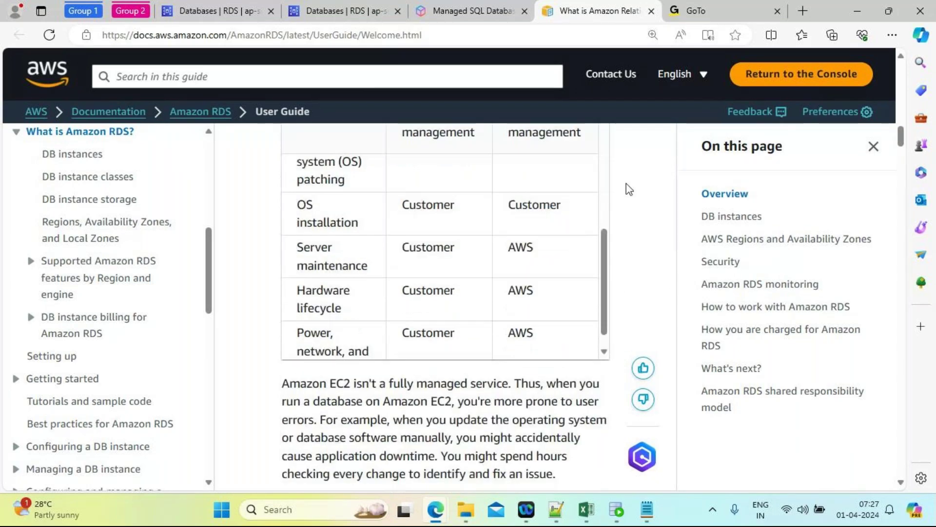
pyautogui.press('Down')
pyautogui.press('Down')
pyautogui.press('Down')
pyautogui.press('Down')
pyautogui.press('Down')
pyautogui.press('Down')
pyautogui.press('Down')
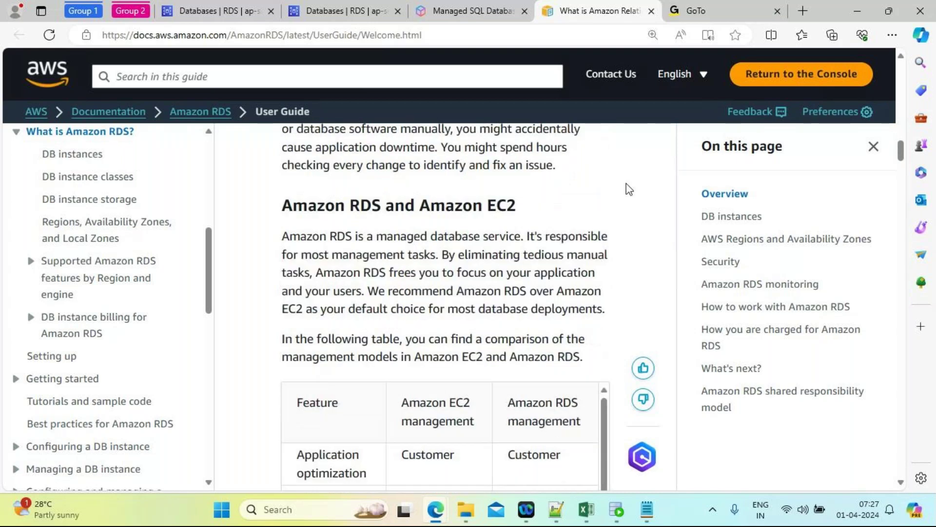
pyautogui.press('Up')
pyautogui.press('Up')
pyautogui.press('Up')
pyautogui.press('Up')
pyautogui.press('Up')
pyautogui.press('Up')
pyautogui.press('Up')
pyautogui.press('Up')
pyautogui.press('Up')
pyautogui.press('Up')
pyautogui.press('Up')
pyautogui.press('Up')
pyautogui.press('Up')
pyautogui.press('Up')
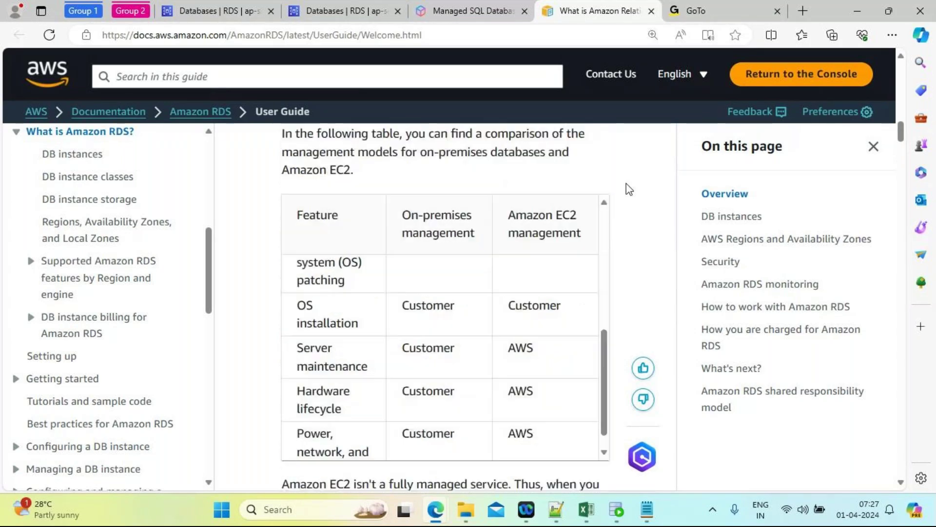
pyautogui.press('Up')
pyautogui.press('Up')
pyautogui.press('Up')
pyautogui.press('Up')
pyautogui.press('Up')
pyautogui.press('Up')
pyautogui.press('Up')
pyautogui.press('Up')
pyautogui.press('Up')
pyautogui.press('Up')
pyautogui.press('Up')
pyautogui.press('Up')
pyautogui.press('Up')
pyautogui.press('Up')
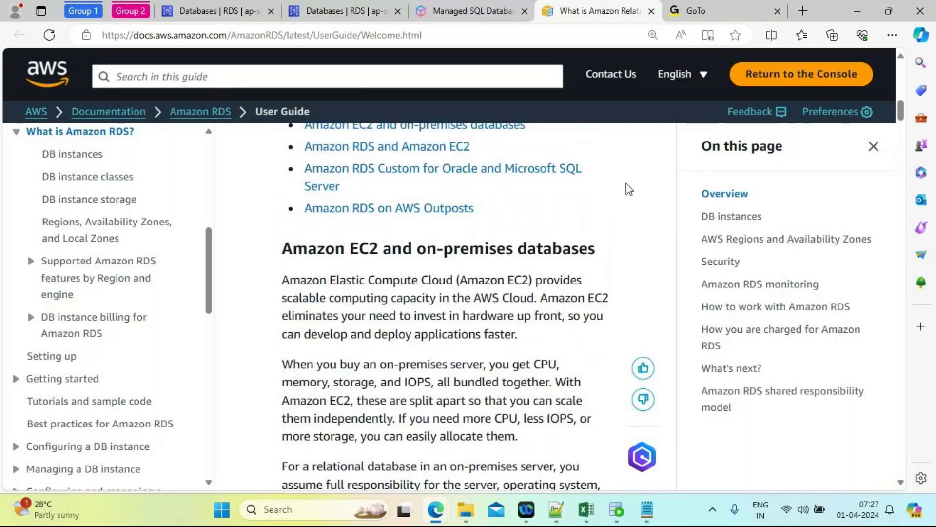
pyautogui.press('Down')
pyautogui.press('Down')
pyautogui.press('Down')
pyautogui.press('Down')
pyautogui.press('Down')
pyautogui.press('Down')
pyautogui.press('Down')
pyautogui.press('Down')
pyautogui.press('Down')
pyautogui.press('Down')
pyautogui.press('Down')
pyautogui.press('Down')
pyautogui.press('Down')
pyautogui.press('Down')
pyautogui.press('Down')
pyautogui.press('Down')
pyautogui.press('Down')
pyautogui.press('Down')
pyautogui.press('Down')
pyautogui.press('Down')
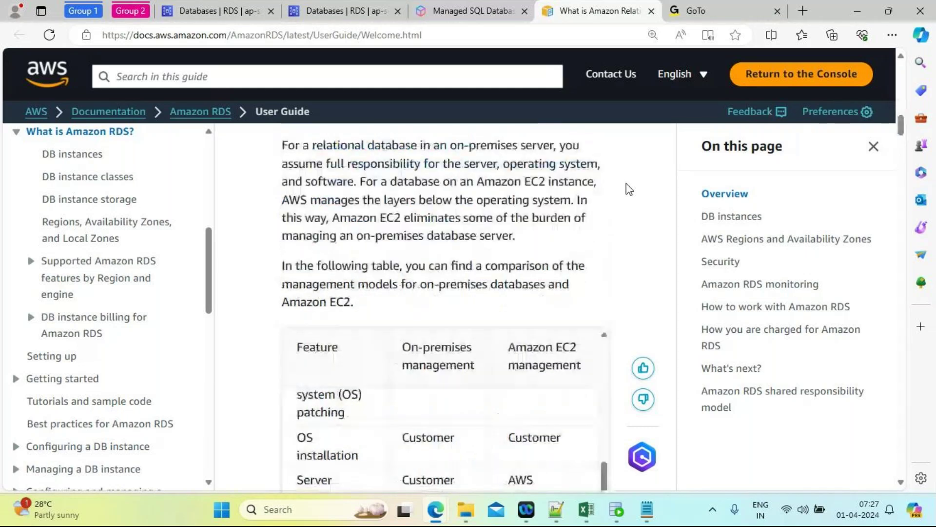
pyautogui.press('Down')
pyautogui.press('Down')
pyautogui.press('Down')
pyautogui.press('Down')
pyautogui.press('Down')
pyautogui.press('Down')
pyautogui.press('Down')
pyautogui.press('Down')
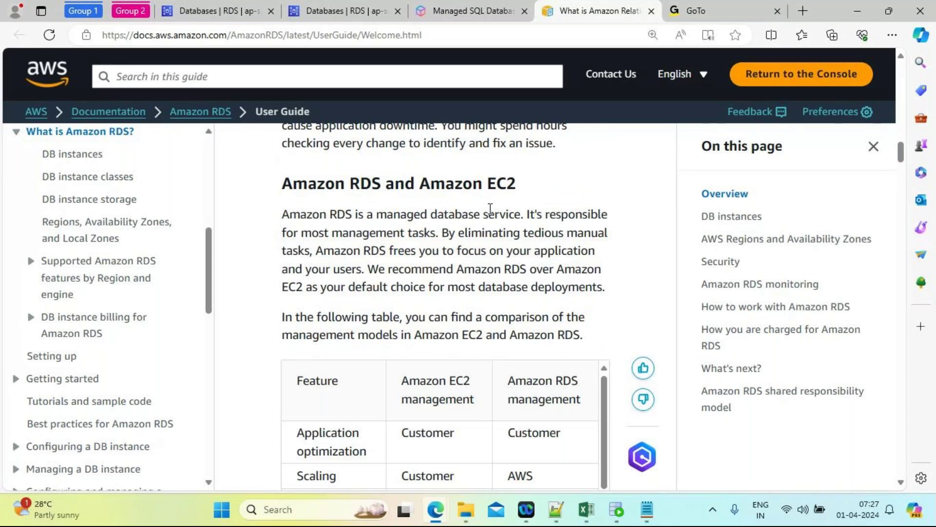
pyautogui.press('Down')
pyautogui.press('Down')
pyautogui.press('Down')
pyautogui.press('Down')
pyautogui.press('Down')
pyautogui.press('Down')
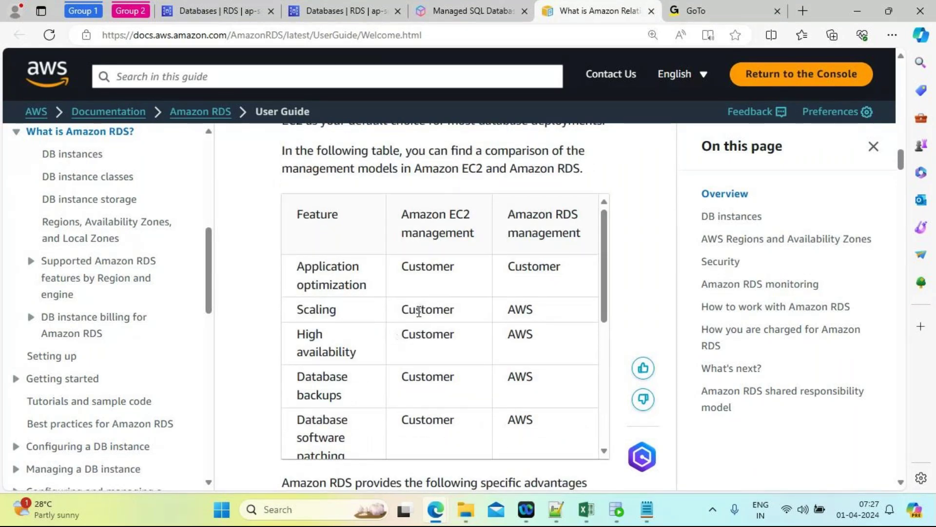
pyautogui.moveTo(535, 310); pyautogui.dragTo(510, 310)
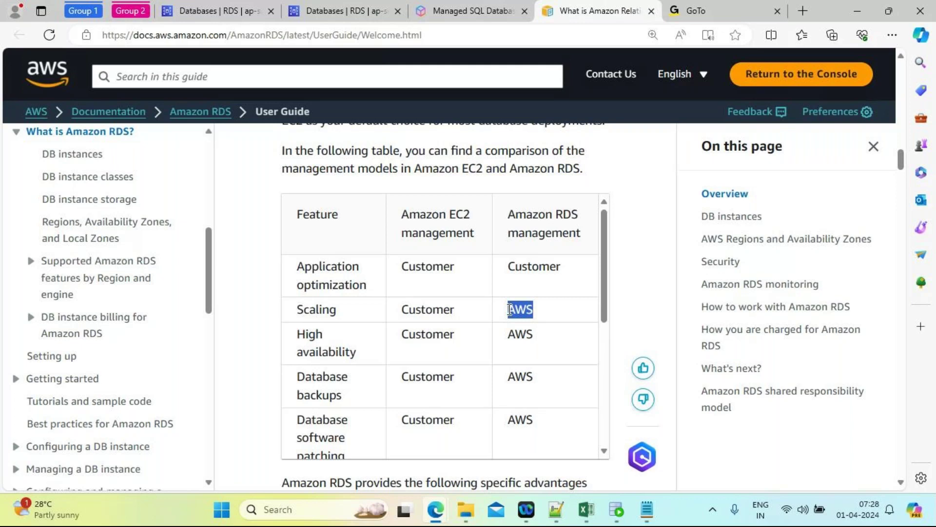
pyautogui.click(369, 363)
pyautogui.moveTo(369, 363); pyautogui.dragTo(296, 343)
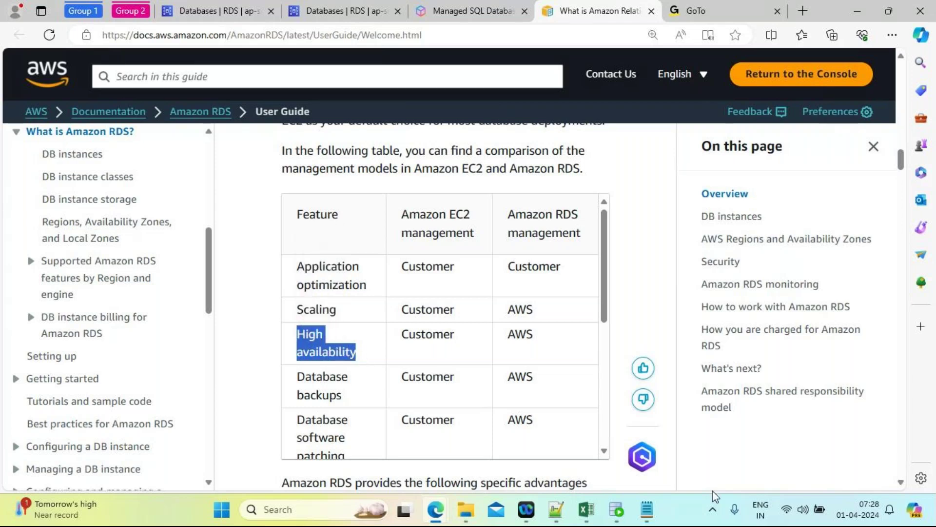
pyautogui.moveTo(647, 520)
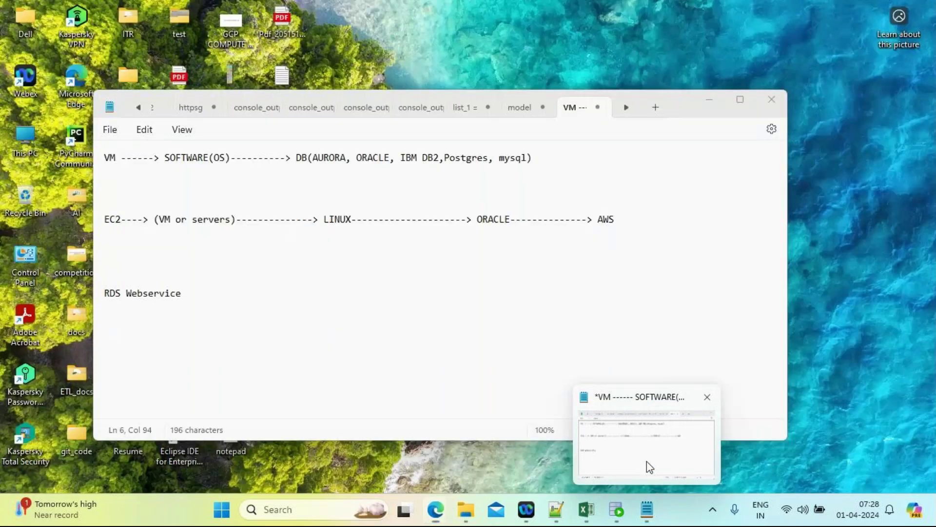
# Step: Add 'HIGHLY AVAILABLE --------------------------> 100 records' below the RDS Webservice line
pyautogui.click(646, 462)
pyautogui.click(253, 312)
pyautogui.write('.')
pyautogui.press('Return')
pyautogui.press('Return')
pyautogui.press('Return')
pyautogui.press('Return')
pyautogui.write('HIGH')
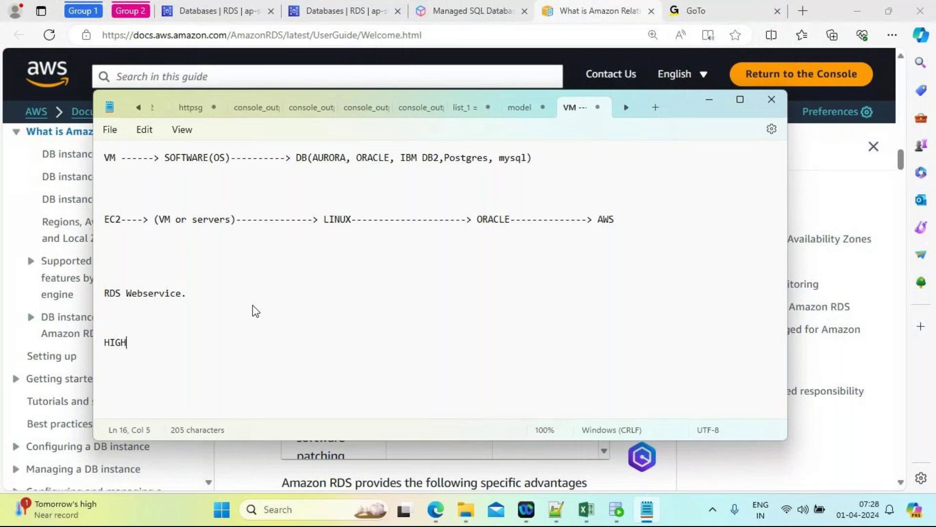
pyautogui.press('BackSpace')
pyautogui.write('LY AVAILABL')
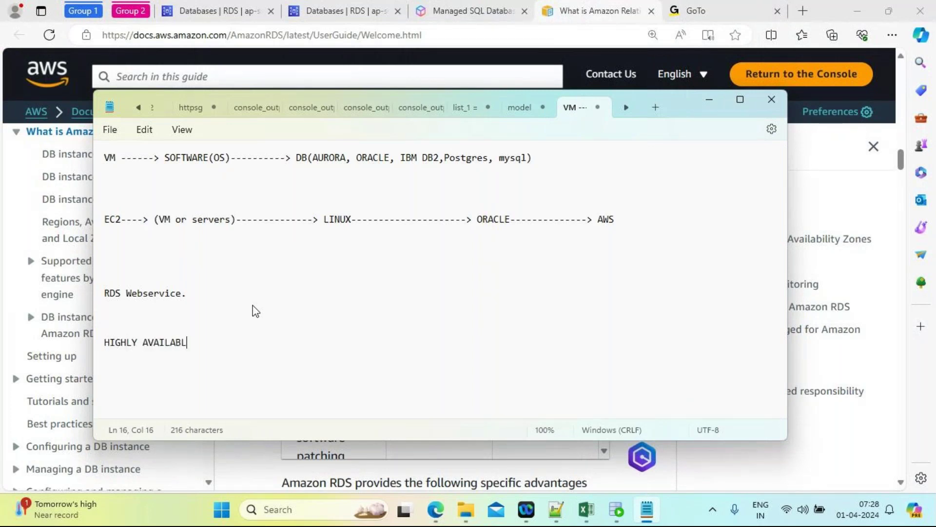
pyautogui.write('E --------------------------> 100 records')
pyautogui.press('Return')
# Step: Add mumbai and canada on separate lines, with 'REPLICATION FACTOR: 2' above them
pyautogui.press('Return')
pyautogui.press('Return')
pyautogui.press('Return')
pyautogui.press('Return')
pyautogui.press('Return')
pyautogui.press('Return')
pyautogui.write('mumbai')
pyautogui.press('Return')
pyautogui.press('Return')
pyautogui.press('Return')
pyautogui.press('Return')
pyautogui.press('Return')
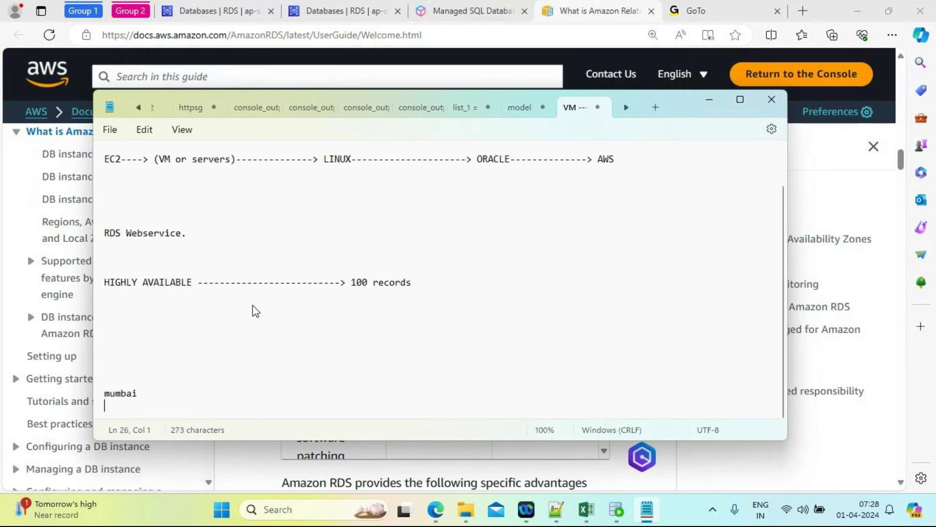
pyautogui.write('can')
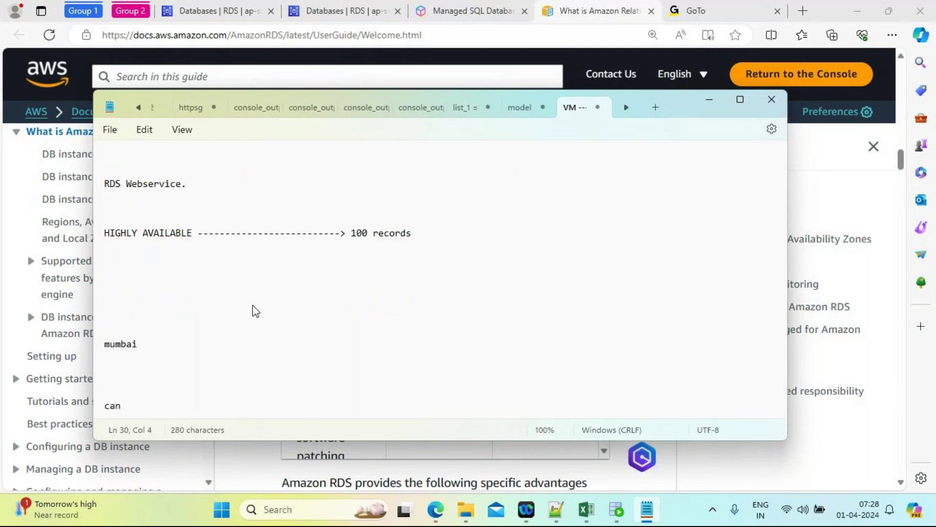
pyautogui.write('ada')
pyautogui.click(139, 344)
pyautogui.doubleClick(139, 344)
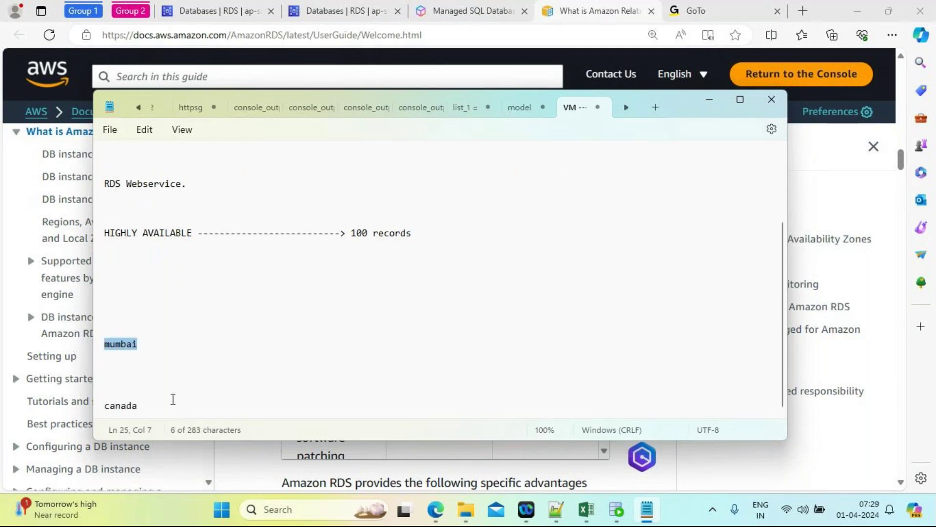
pyautogui.doubleClick(108, 408)
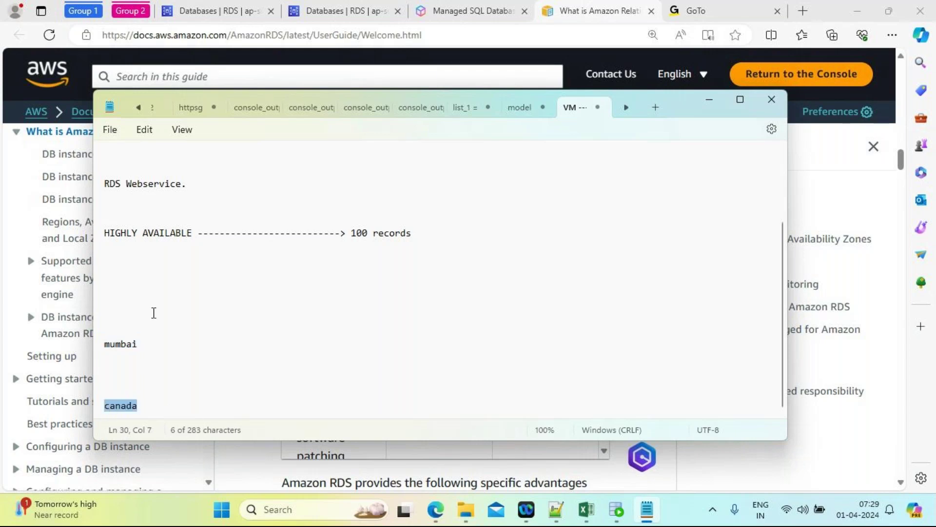
pyautogui.click(135, 296)
pyautogui.write('REPL')
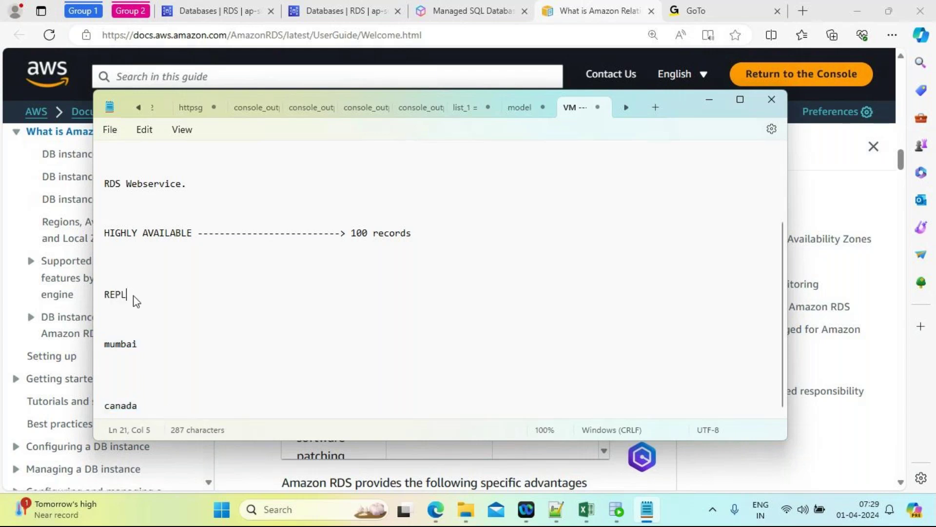
pyautogui.write('ICATION FA')
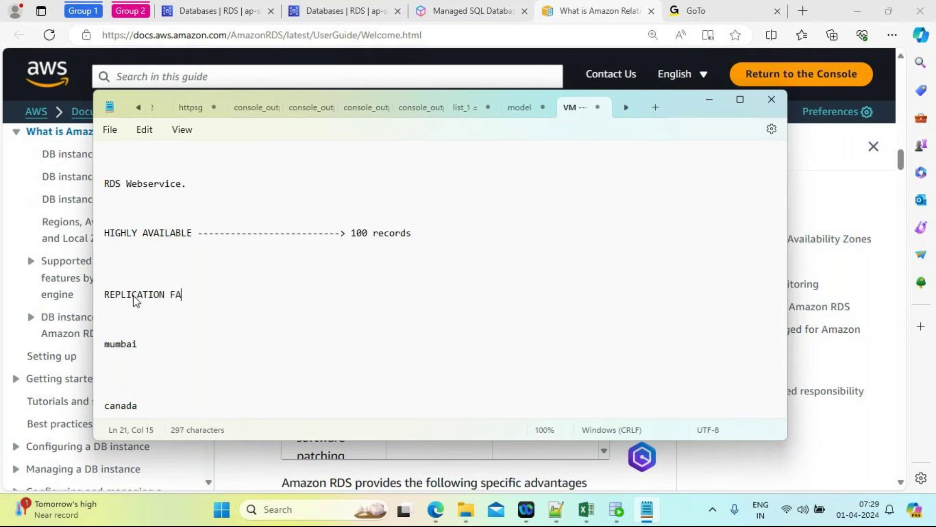
pyautogui.write('CTOR: 2')
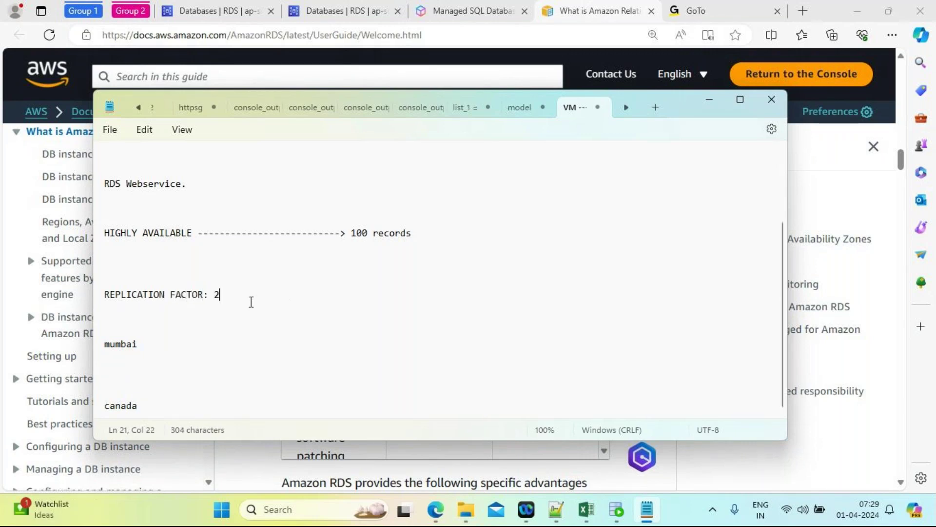
# Step: Highlight the mumbai and canada entries, then minimize the notes
pyautogui.click(155, 347)
pyautogui.doubleClick(155, 347)
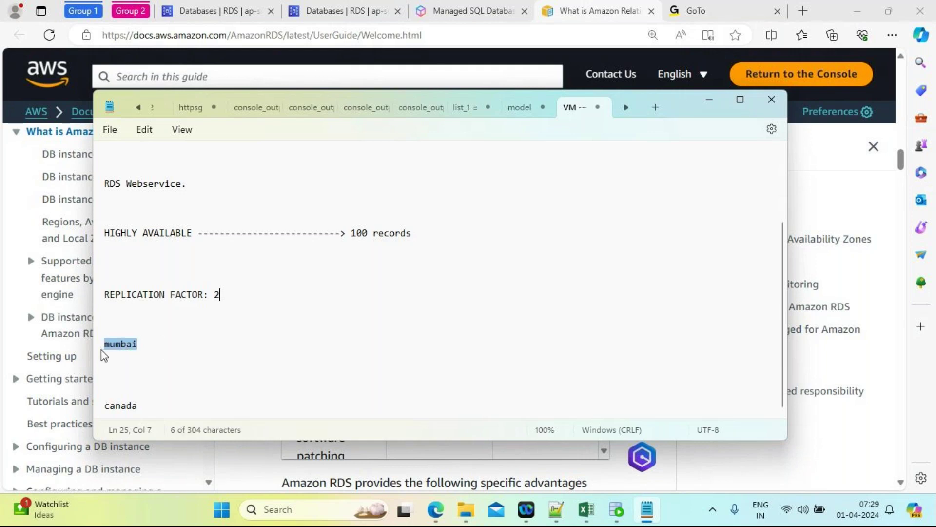
pyautogui.doubleClick(146, 409)
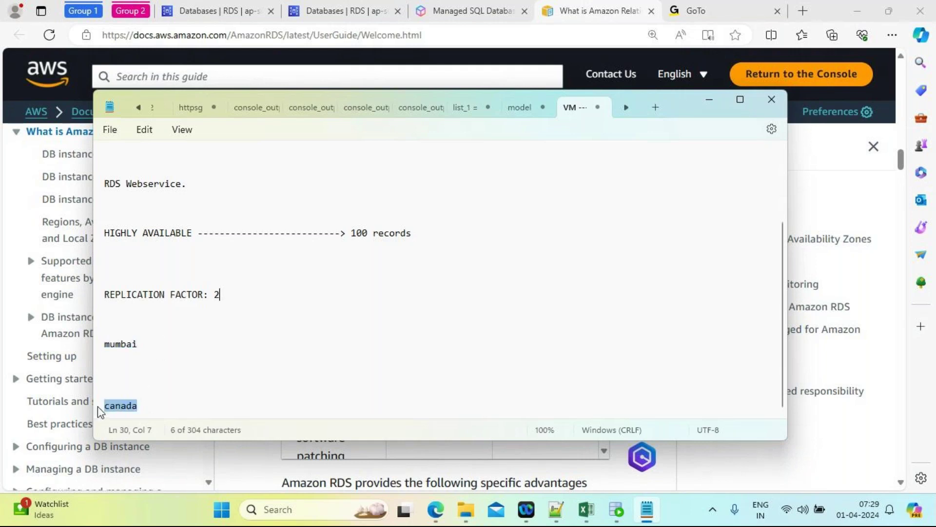
pyautogui.moveTo(137, 346); pyautogui.dragTo(103, 351)
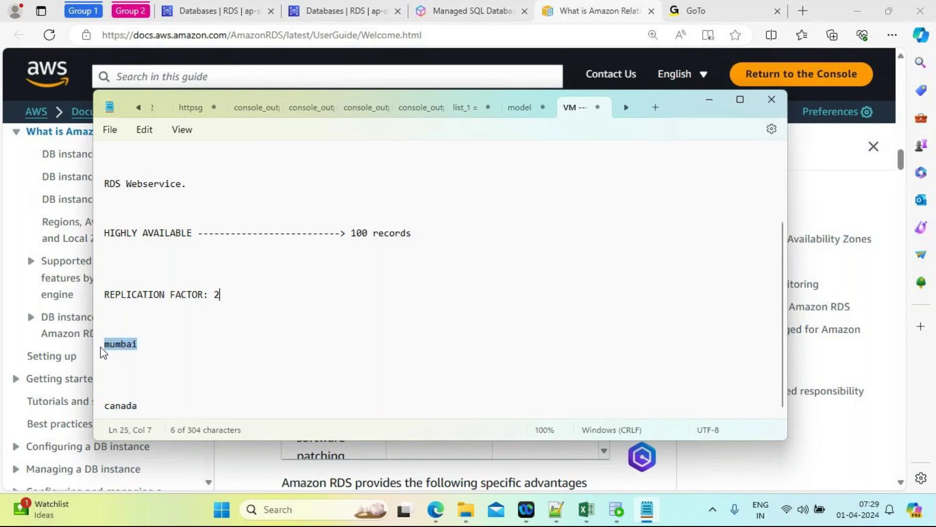
pyautogui.click(143, 409)
pyautogui.moveTo(142, 408); pyautogui.dragTo(100, 410)
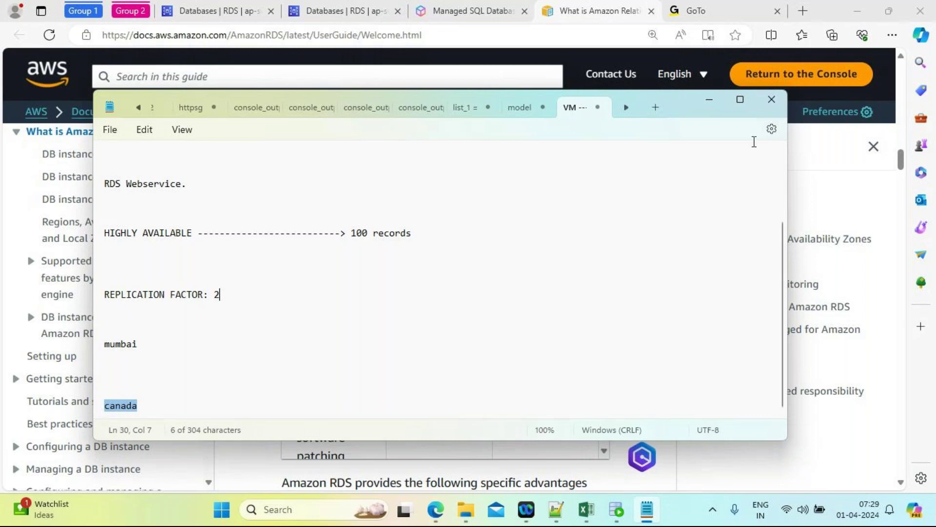
pyautogui.click(709, 100)
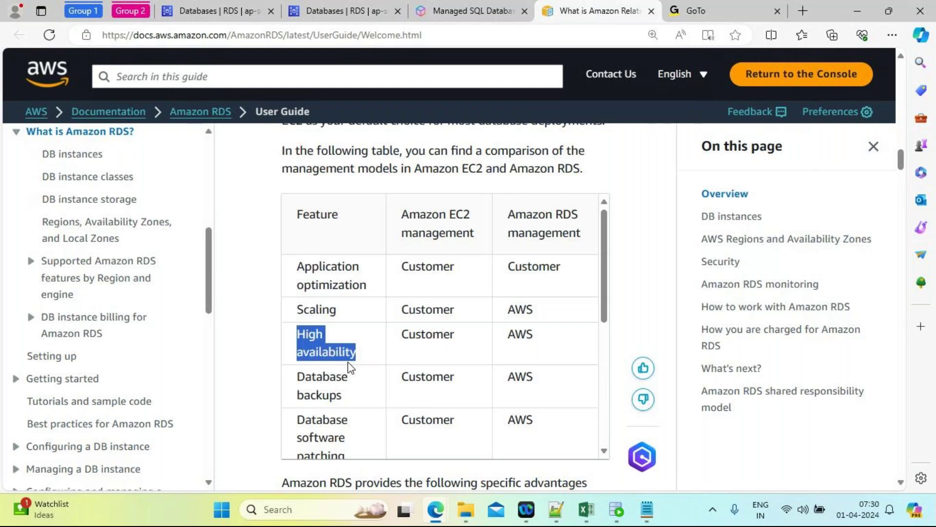
# Step: Highlight the Database backups row: Customer-managed on EC2, AWS-managed on RDS
pyautogui.click(257, 338)
pyautogui.scroll(-1, 258, 339)
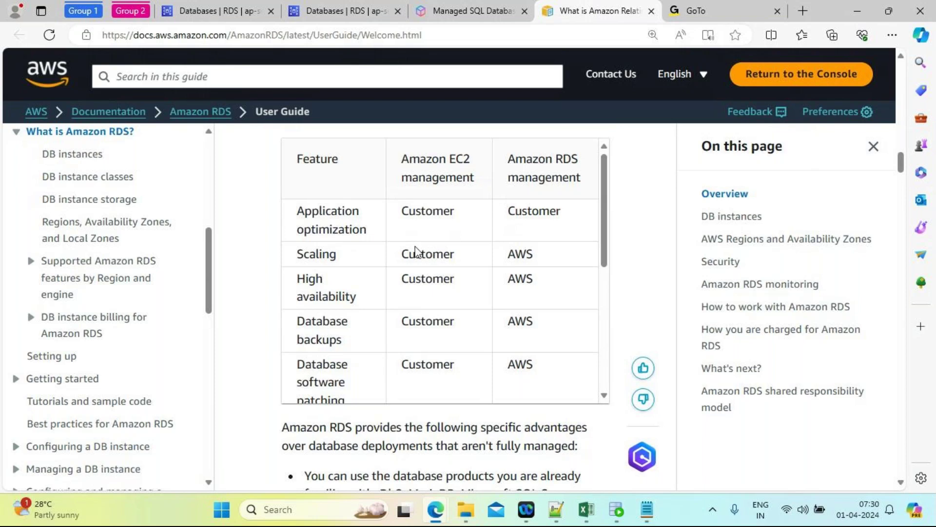
pyautogui.moveTo(403, 324); pyautogui.dragTo(459, 329)
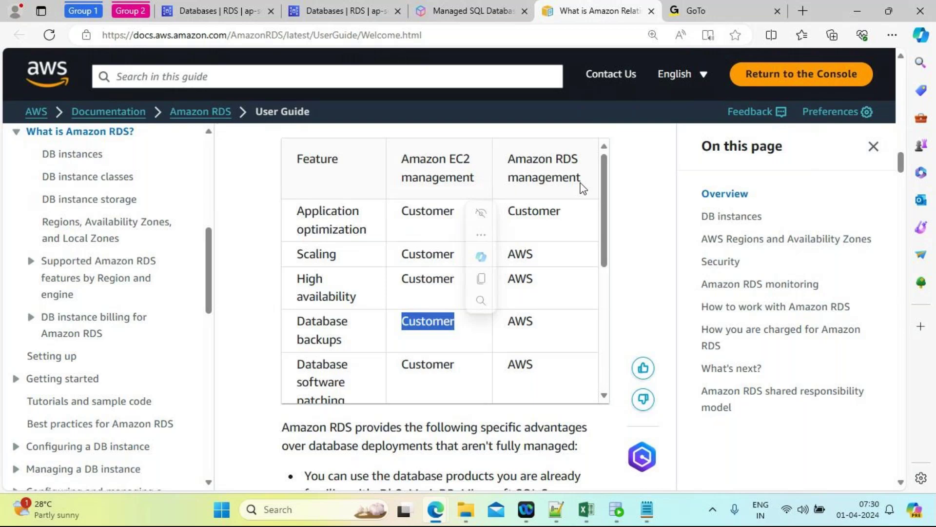
pyautogui.moveTo(536, 331); pyautogui.dragTo(510, 322)
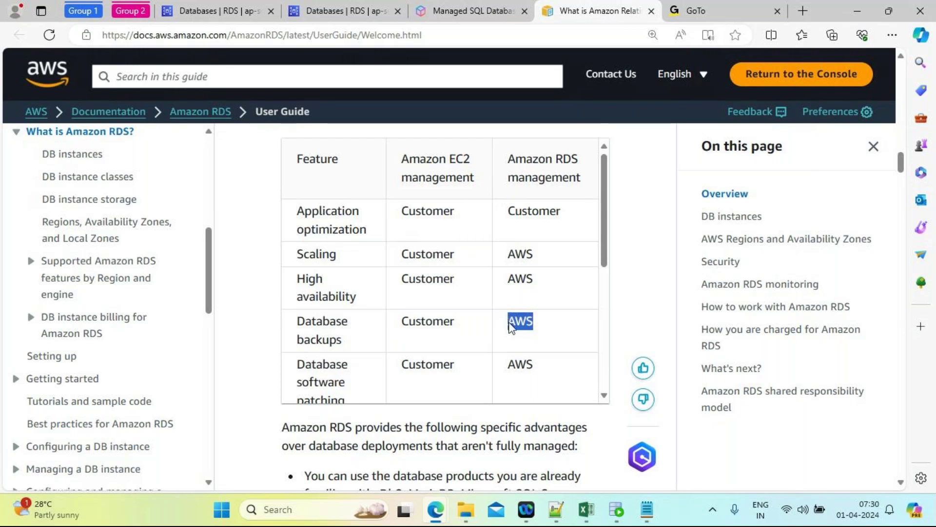
pyautogui.moveTo(344, 348); pyautogui.dragTo(298, 330)
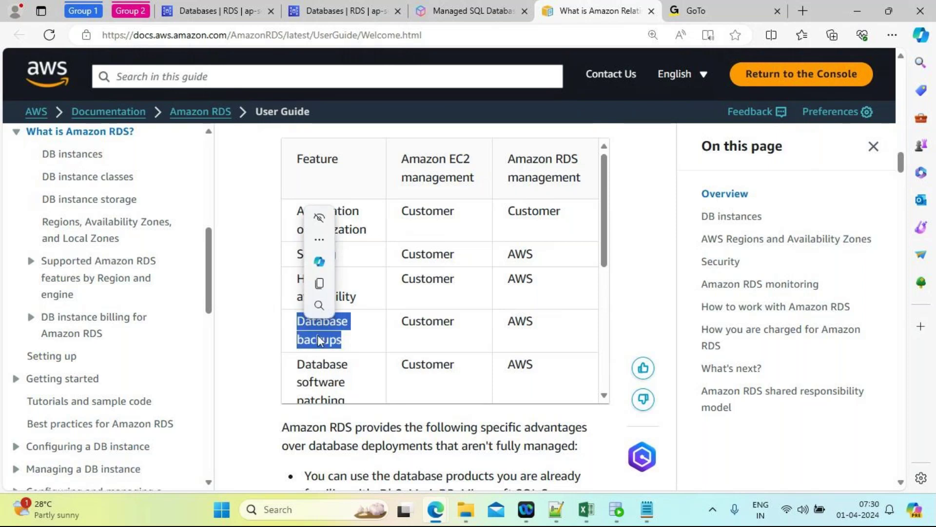
pyautogui.click(352, 349)
pyautogui.moveTo(352, 349); pyautogui.dragTo(300, 326)
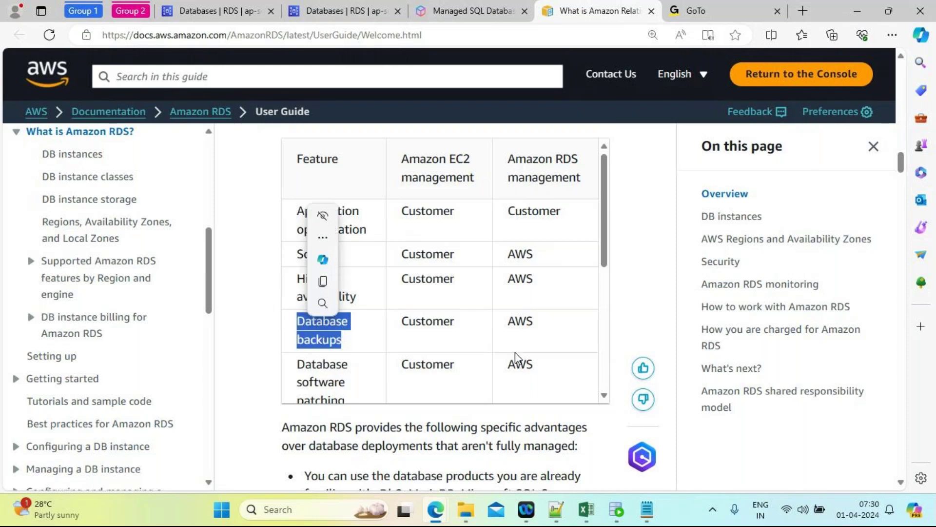
# Step: Highlight that AWS handles software patching and software install in RDS
pyautogui.moveTo(608, 254); pyautogui.dragTo(607, 285)
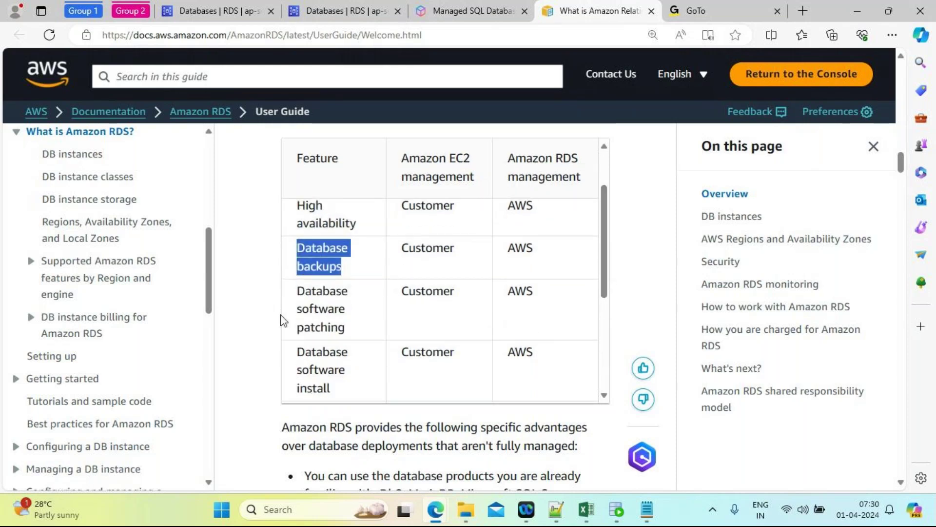
pyautogui.moveTo(541, 297); pyautogui.dragTo(508, 294)
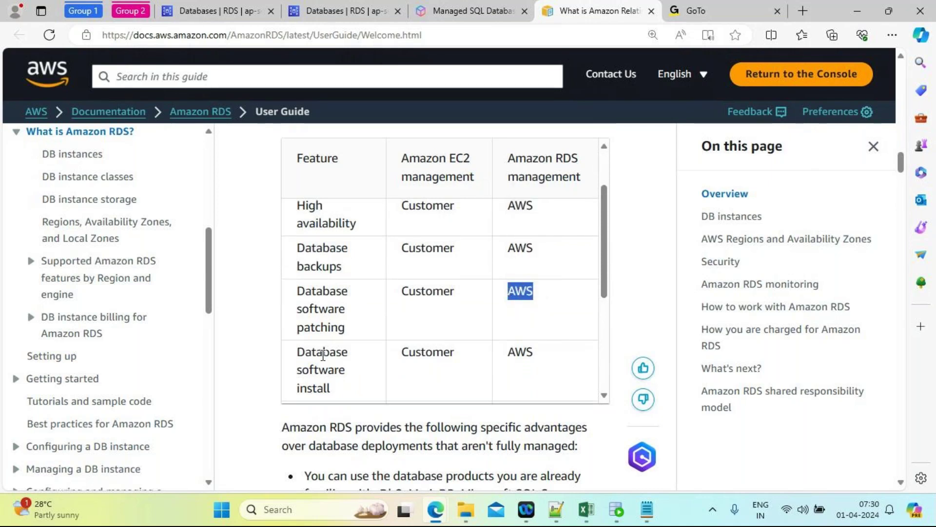
pyautogui.moveTo(545, 361); pyautogui.dragTo(508, 360)
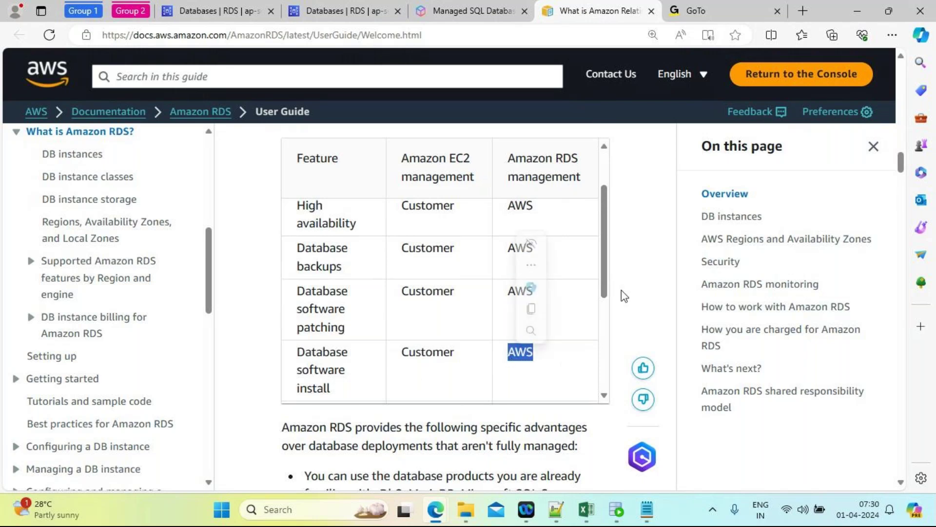
# Step: Scroll the EC2 versus RDS responsibility table down to its last row
pyautogui.scroll(-2, 608, 293)
pyautogui.scroll(-1, 611, 322)
pyautogui.scroll(-1, 611, 338)
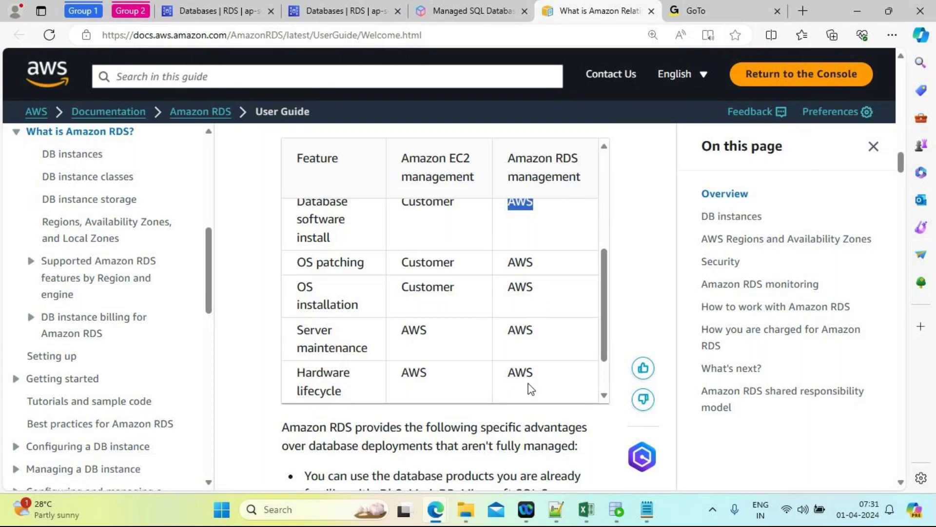
pyautogui.scroll(-1, 605, 352)
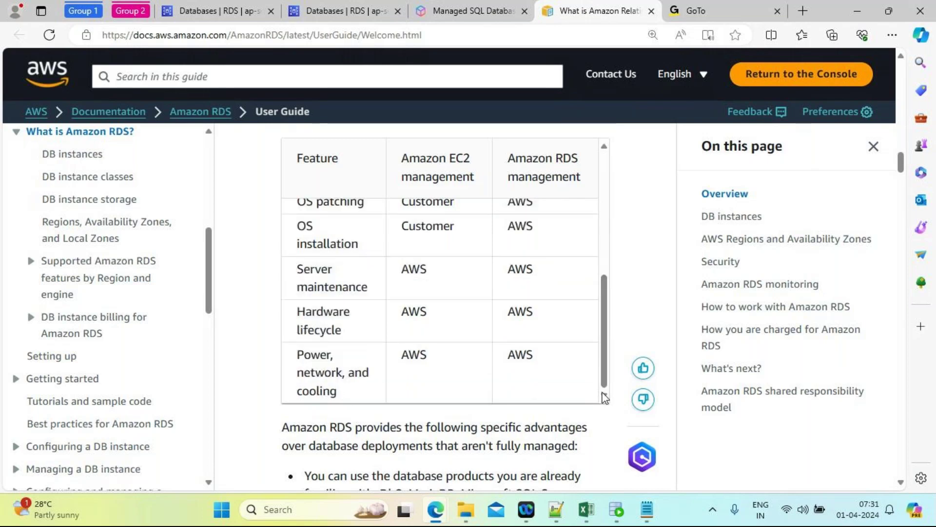
pyautogui.scroll(-4, 902, 173)
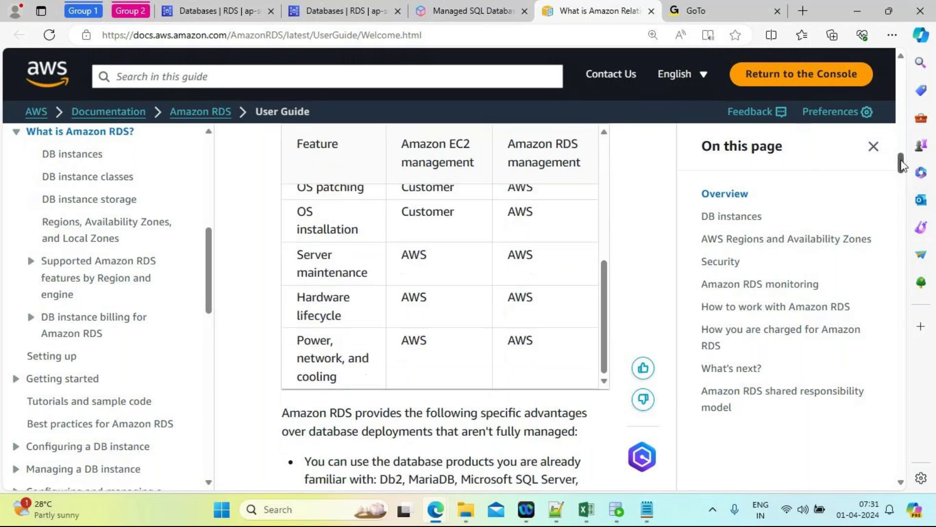
pyautogui.moveTo(903, 174); pyautogui.dragTo(899, 152)
# Step: Briefly highlight 'Amazon EC2' in the heading and reach the RDS advantages list
pyautogui.moveTo(522, 231); pyautogui.dragTo(424, 235)
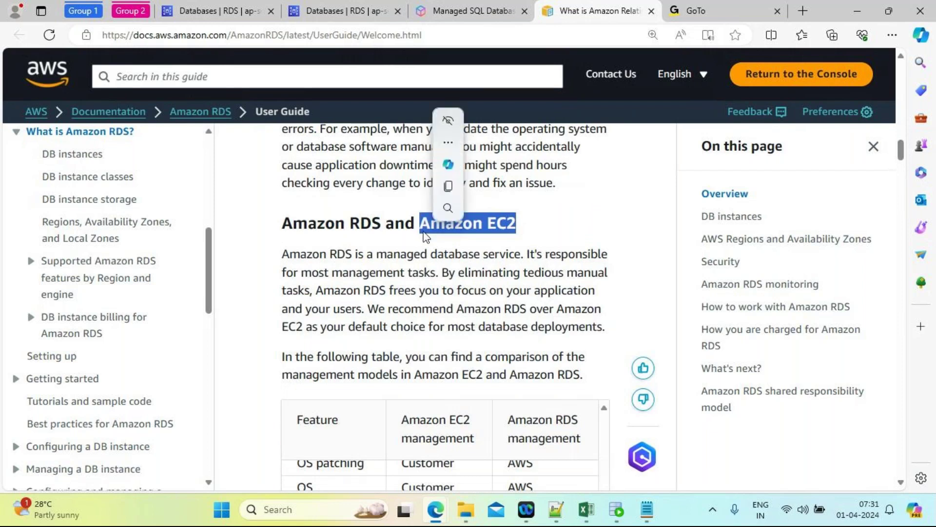
pyautogui.click(534, 229)
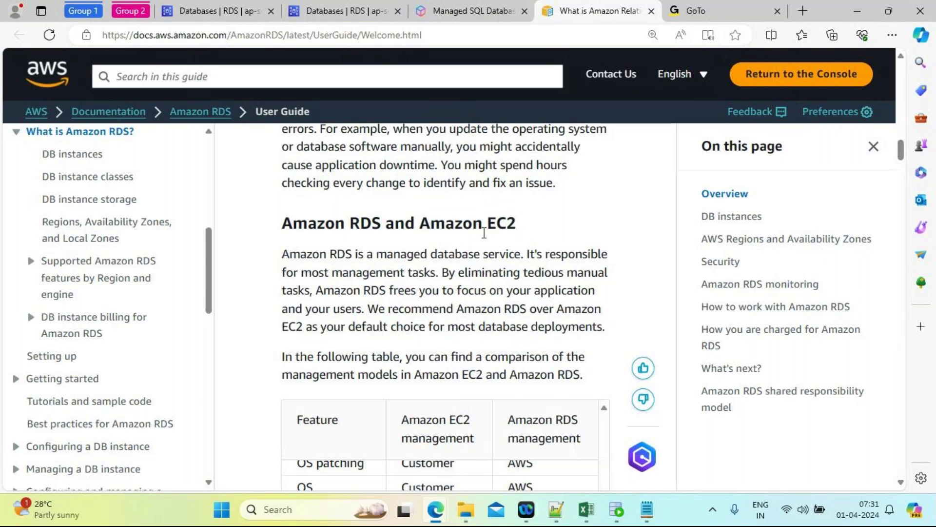
pyautogui.scroll(-10, 484, 233)
pyautogui.scroll(3, 484, 238)
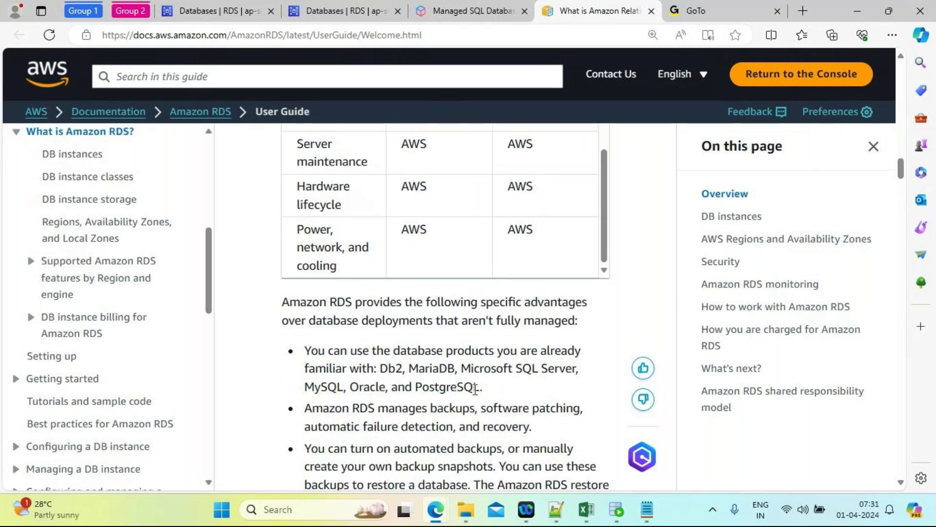
# Step: Scroll to the backups bullet and briefly highlight the word 'snapshots'
pyautogui.scroll(-3, 477, 388)
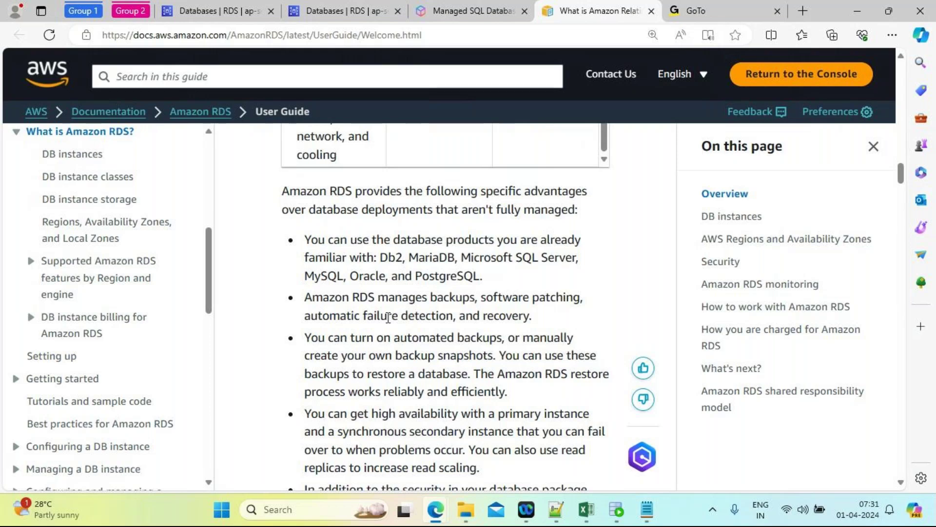
pyautogui.scroll(-2, 388, 317)
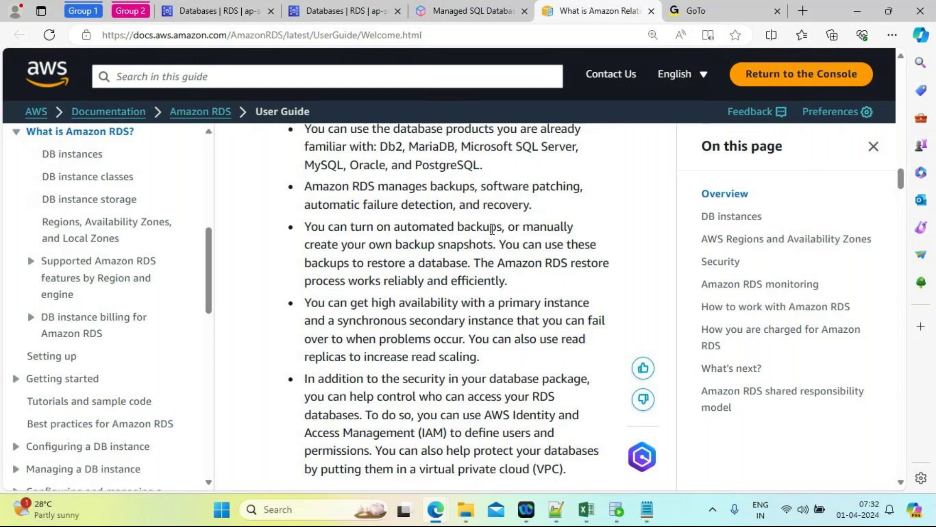
pyautogui.doubleClick(462, 247)
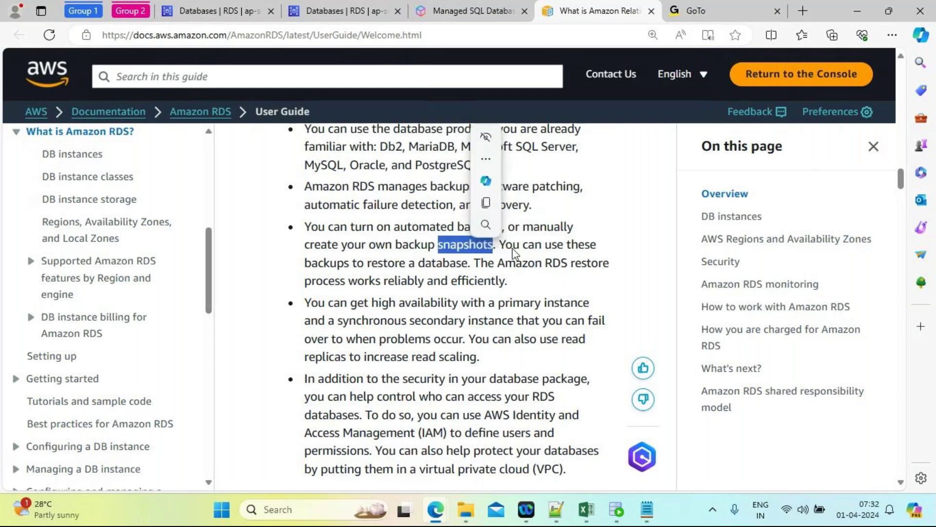
pyautogui.click(536, 261)
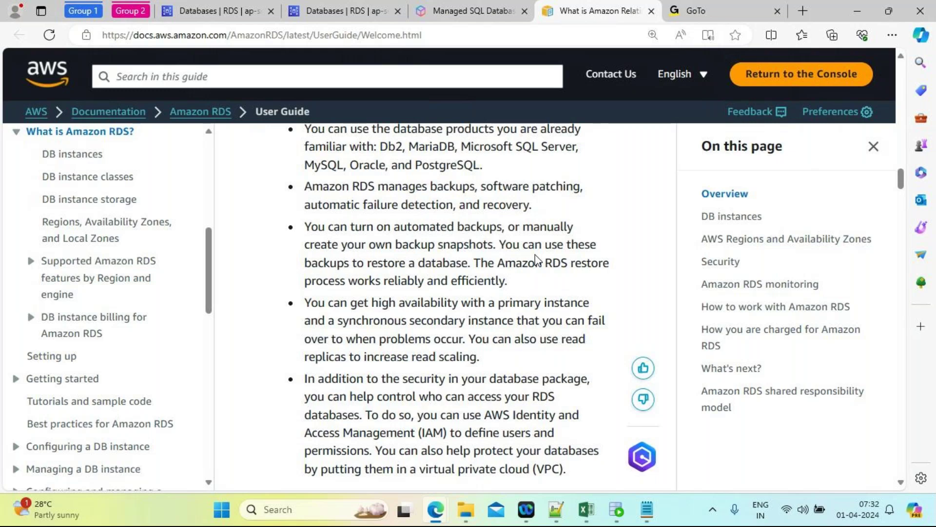
# Step: Highlight 'availability' in the high-availability bullet, then scroll on toward the RDS Custom section
pyautogui.scroll(-2, 537, 259)
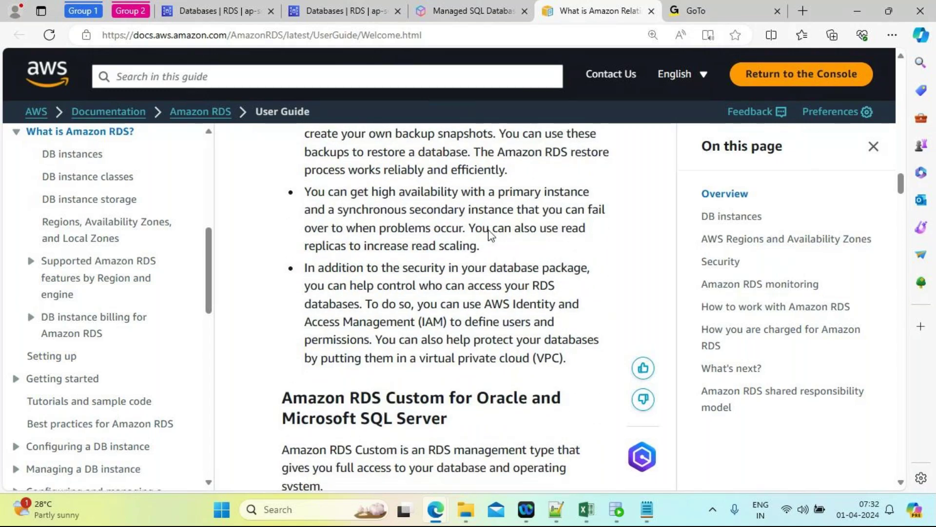
pyautogui.doubleClick(427, 194)
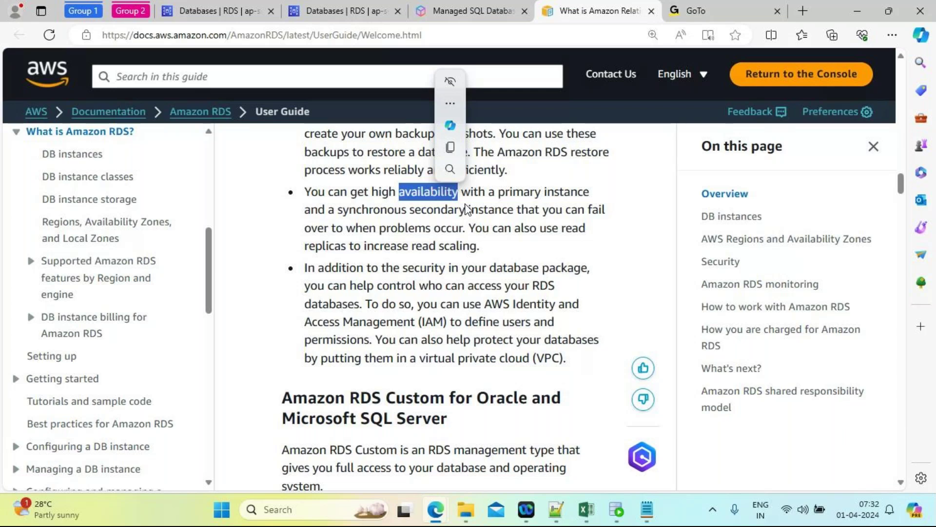
pyautogui.click(568, 317)
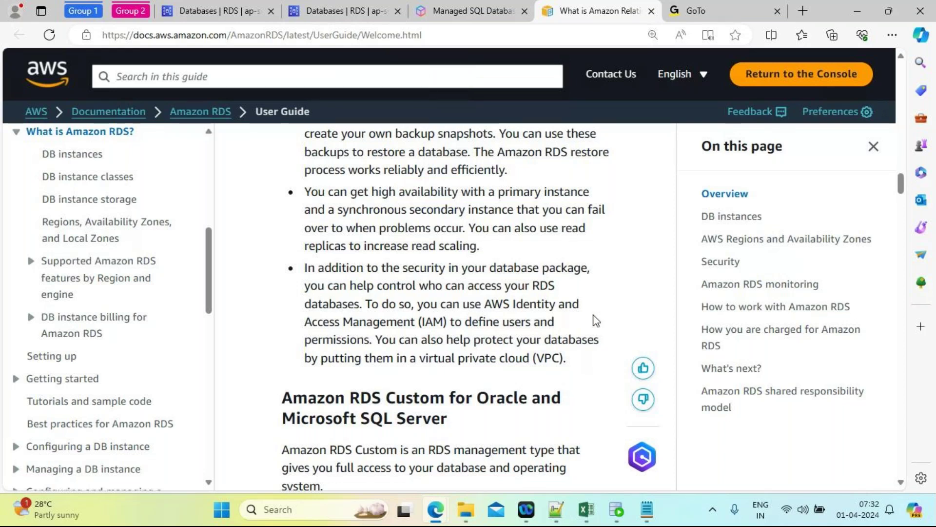
pyautogui.scroll(-1, 596, 320)
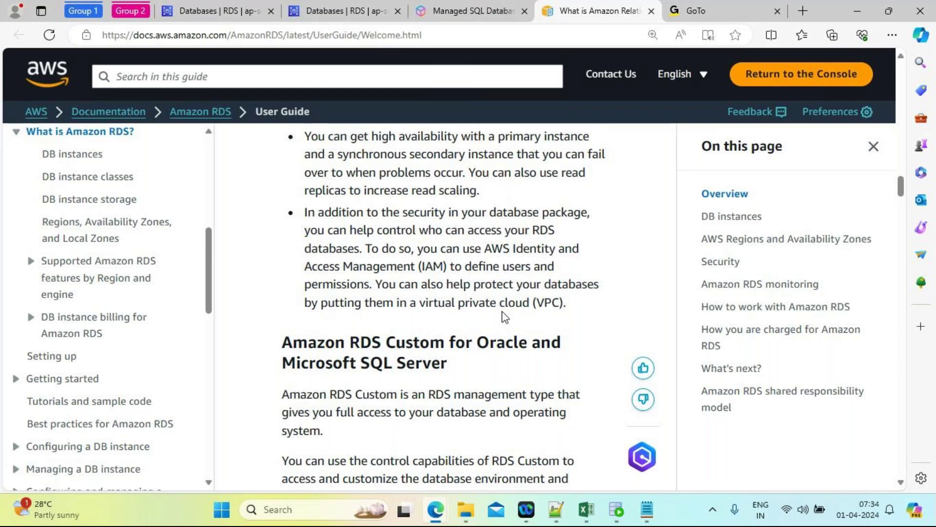
# Step: Highlight 'Oracle' and 'Server' in the RDS Custom for Oracle and SQL Server heading
pyautogui.scroll(-10, 503, 316)
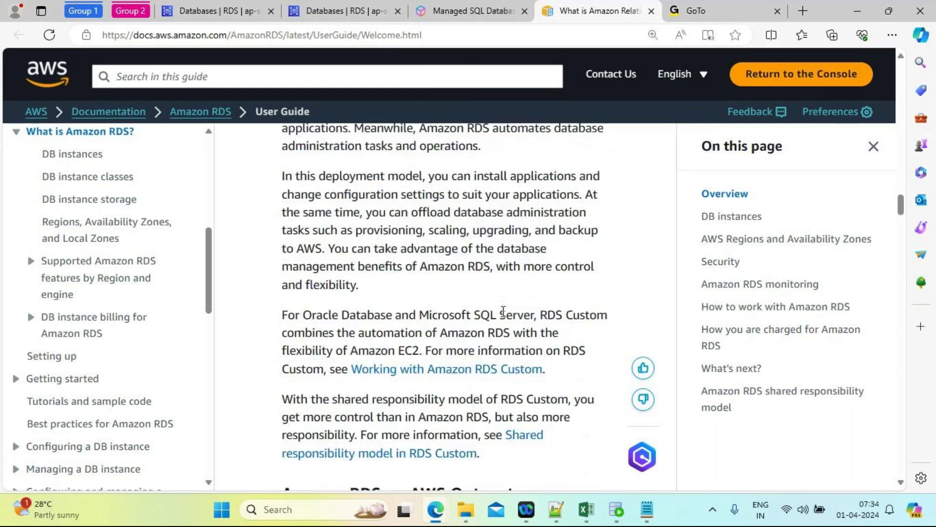
pyautogui.scroll(-4, 504, 312)
pyautogui.scroll(4, 504, 312)
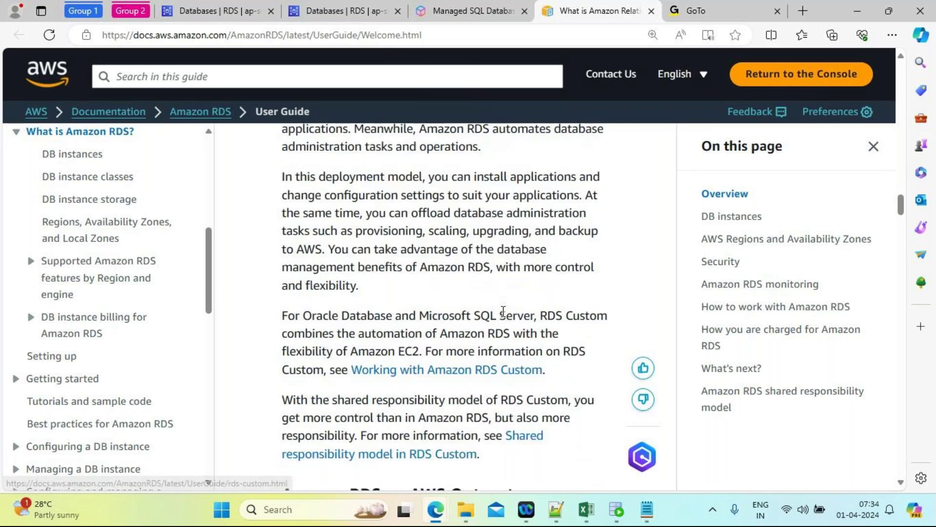
pyautogui.scroll(5, 503, 312)
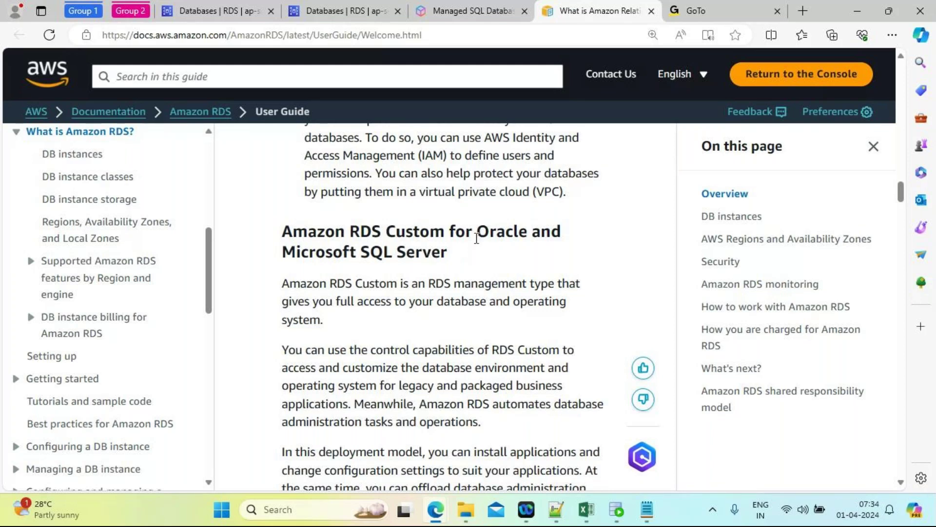
pyautogui.doubleClick(492, 234)
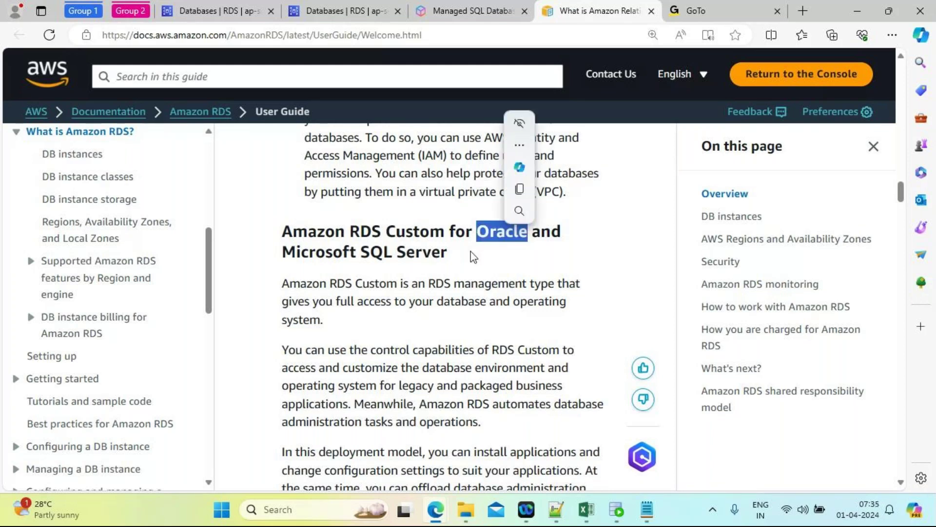
pyautogui.doubleClick(406, 251)
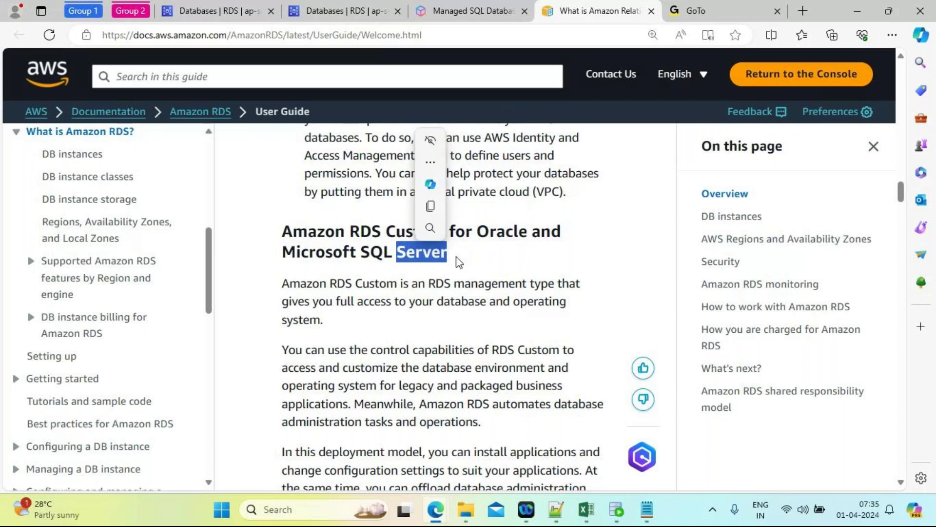
pyautogui.click(494, 265)
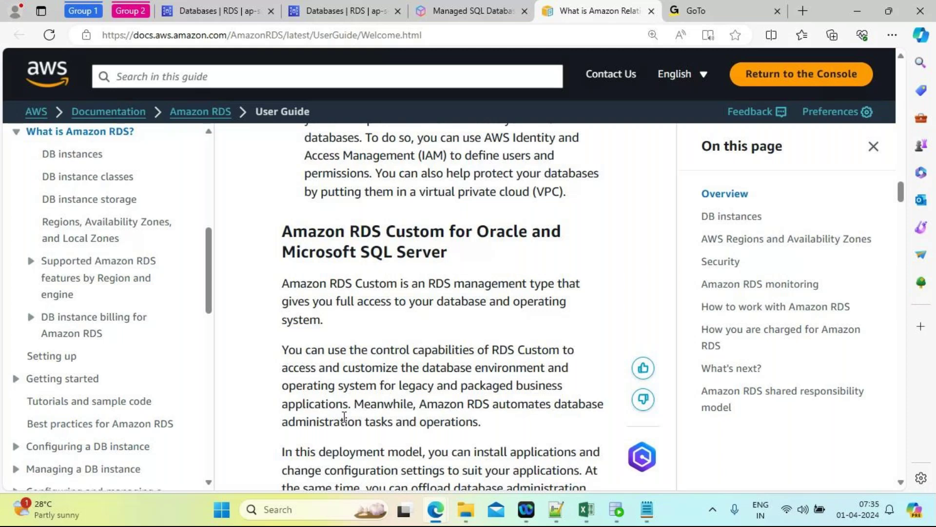
# Step: Scroll past the AWS Outposts part down to the DB instances and DB engines headings
pyautogui.scroll(-3, 344, 416)
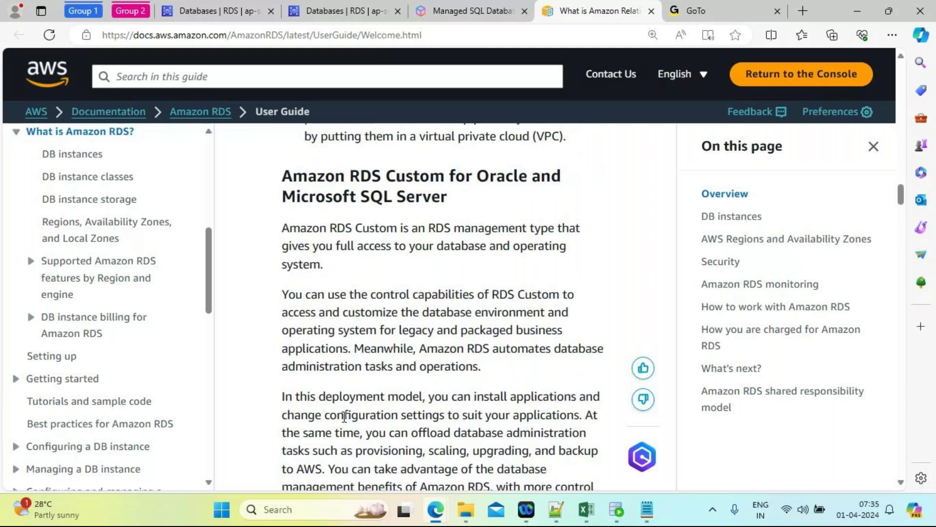
pyautogui.scroll(-10, 344, 416)
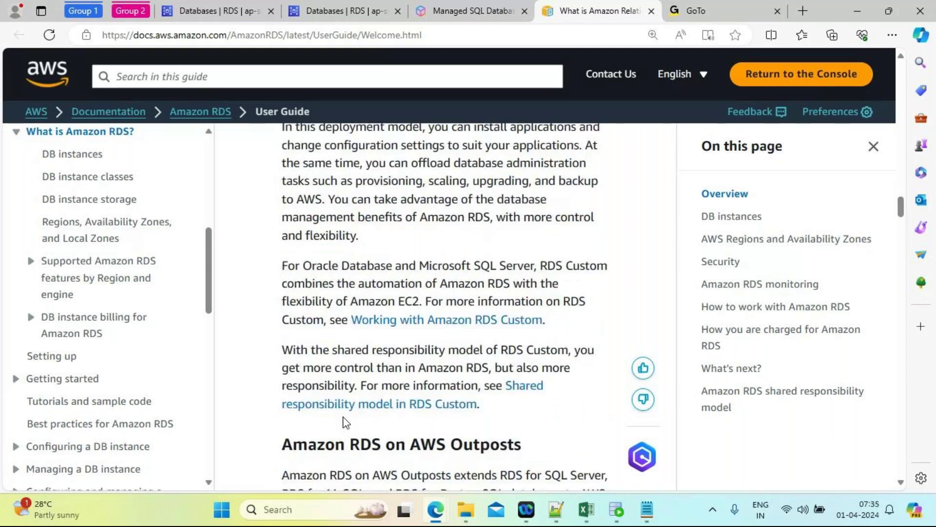
pyautogui.scroll(-3, 345, 416)
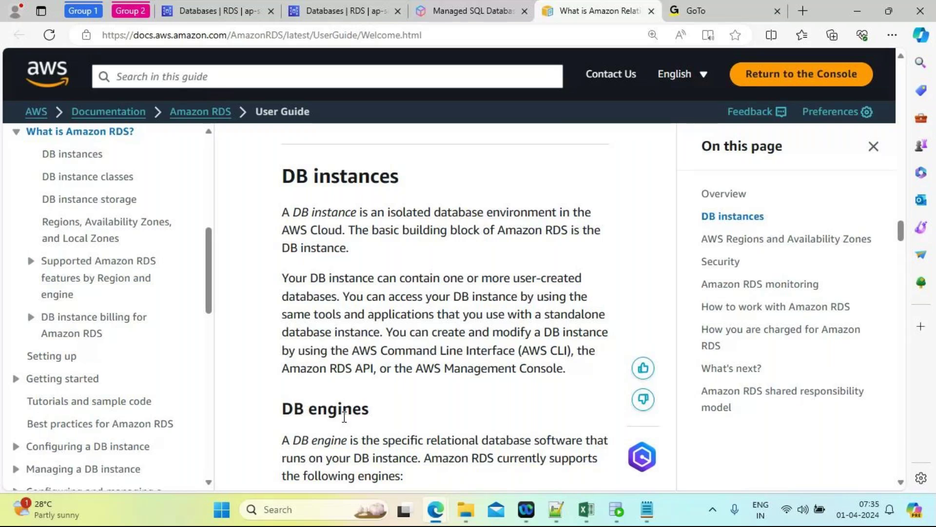
# Step: Scroll from the DB instance definition past the DB engines list to the db.m6g class explanation
pyautogui.scroll(-1, 344, 416)
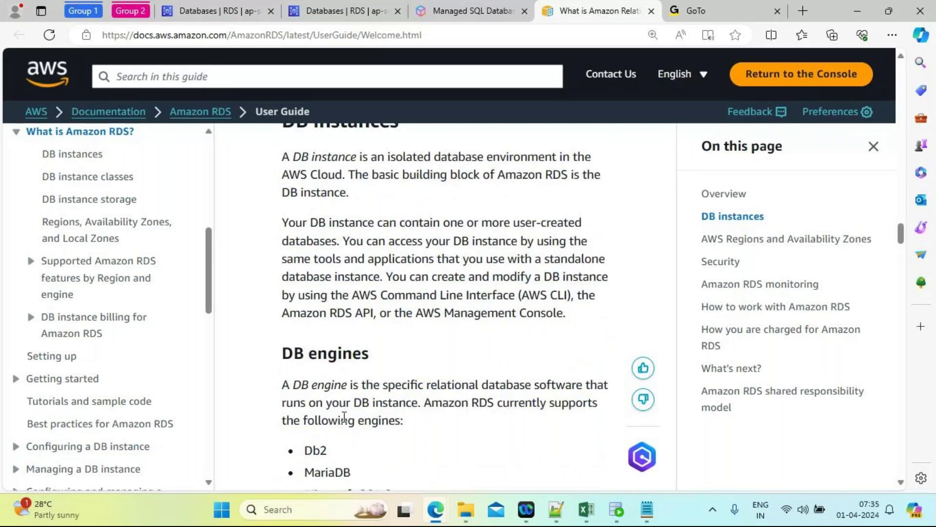
pyautogui.scroll(1, 344, 416)
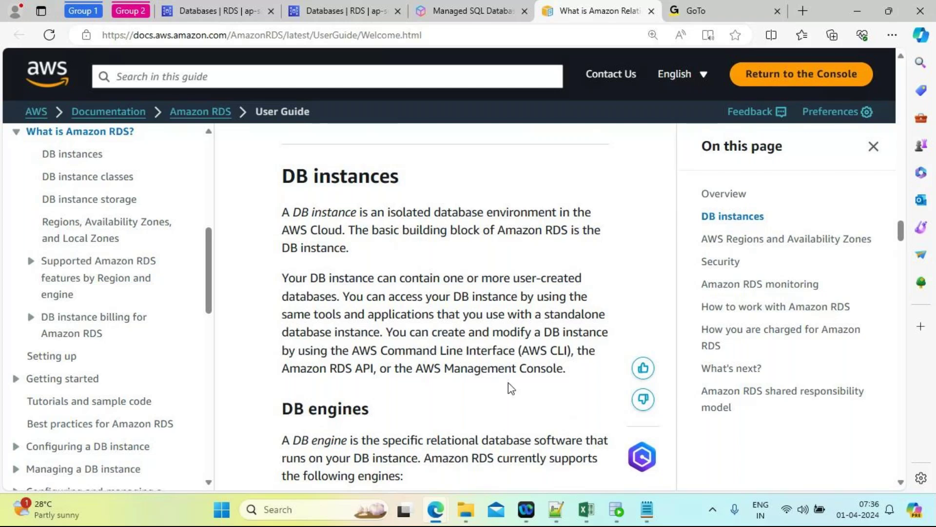
pyautogui.moveTo(441, 510)
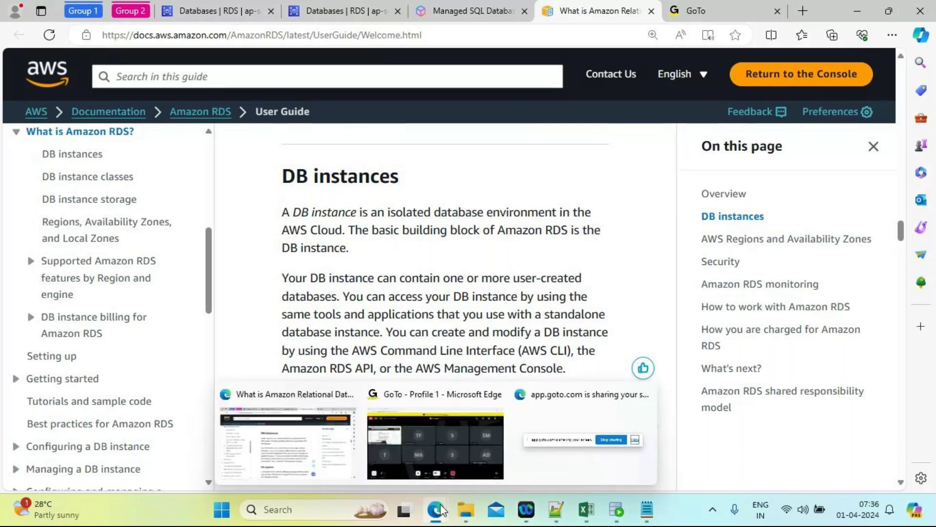
pyautogui.scroll(-4, 605, 298)
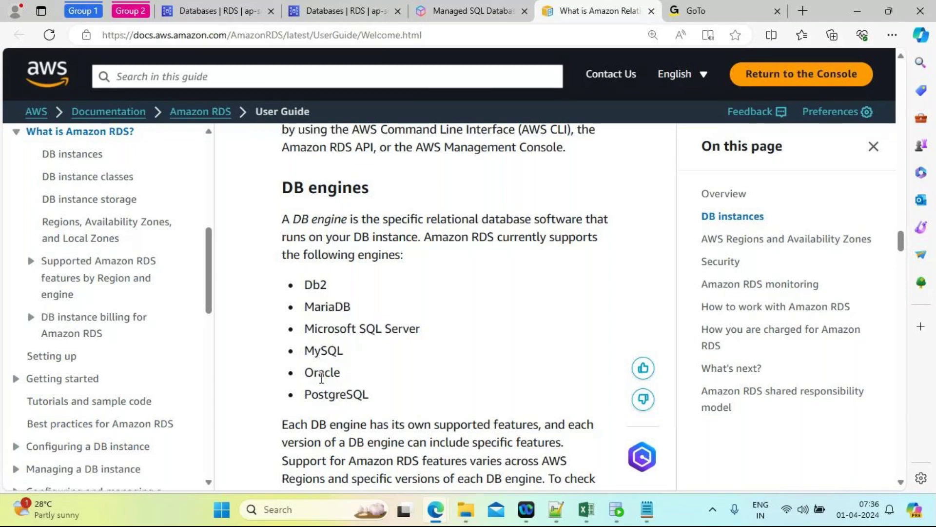
pyautogui.scroll(-3, 358, 389)
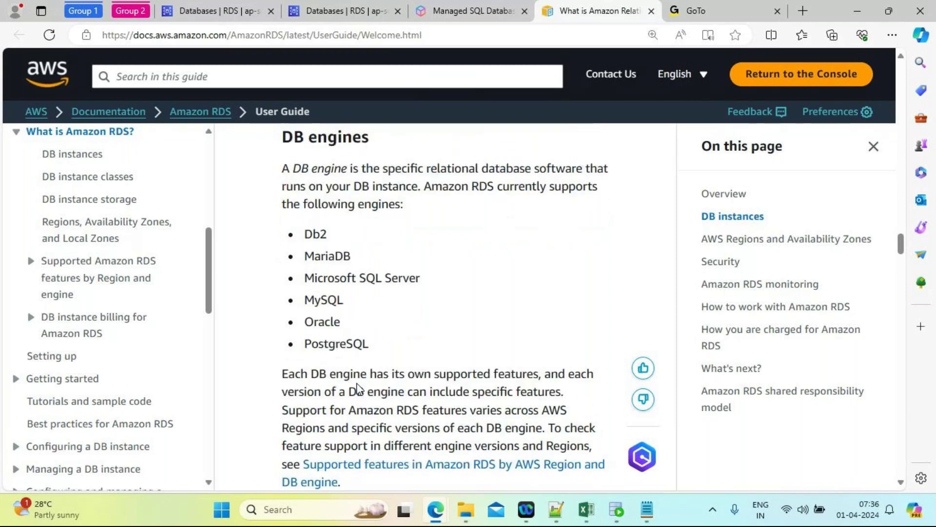
pyautogui.scroll(-6, 357, 386)
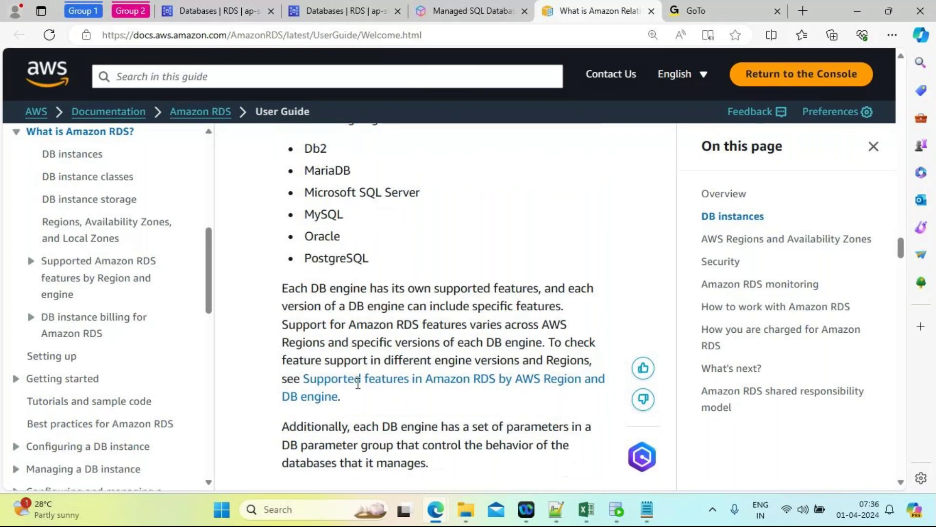
pyautogui.scroll(-2, 357, 389)
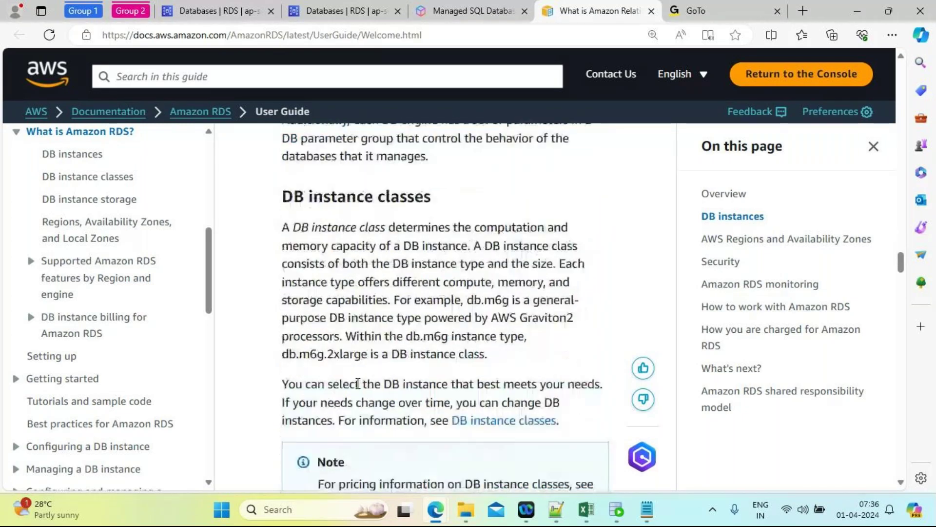
pyautogui.scroll(10, 436, 244)
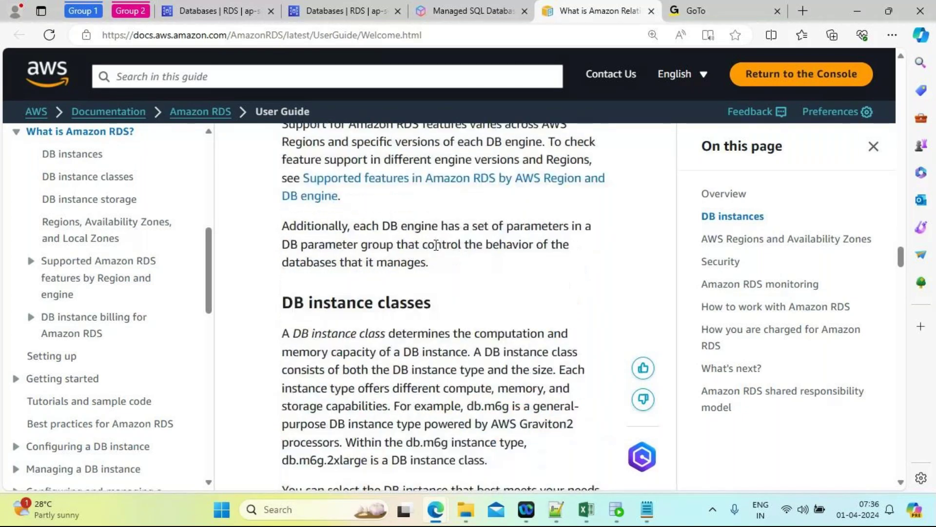
pyautogui.scroll(2, 437, 245)
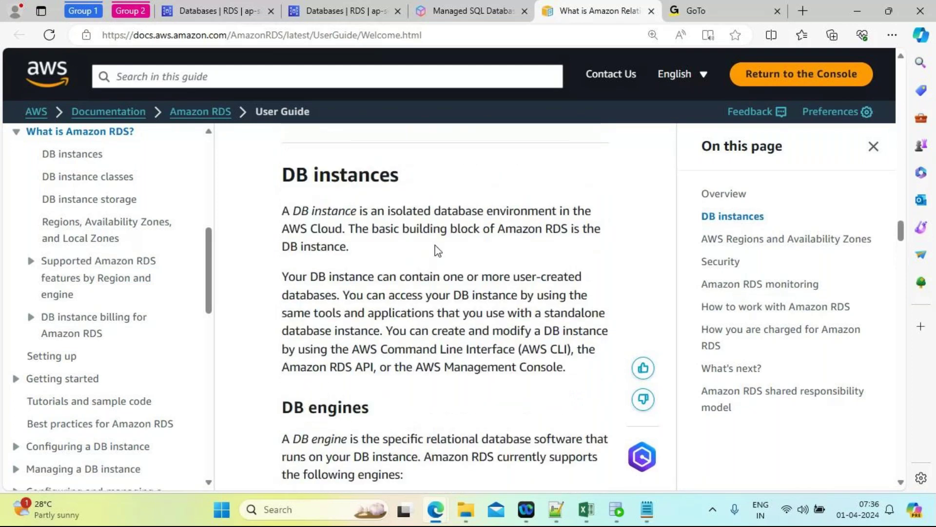
pyautogui.scroll(-1, 437, 245)
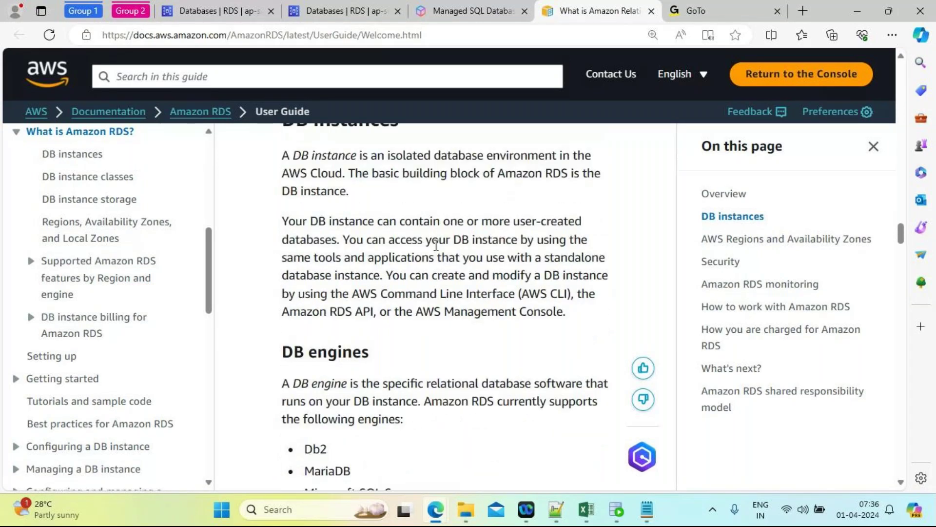
pyautogui.scroll(-6, 437, 245)
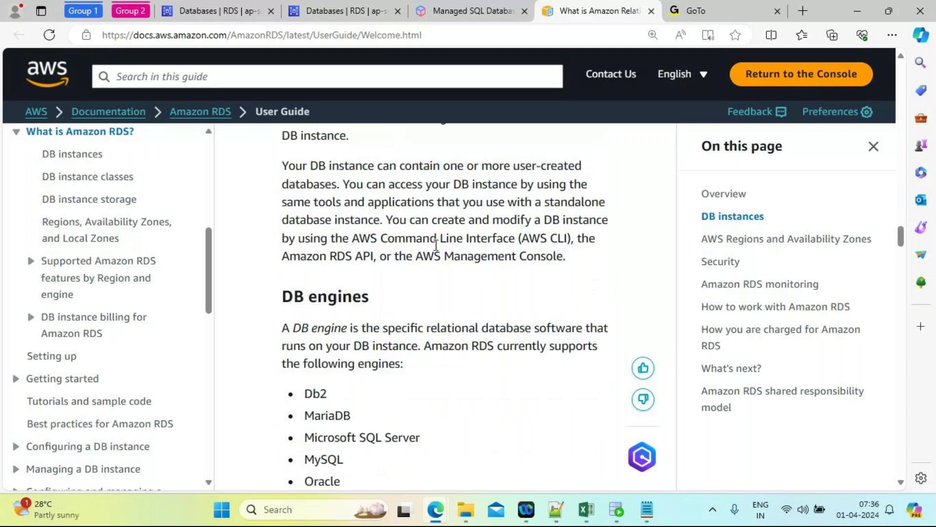
pyautogui.scroll(-6, 437, 250)
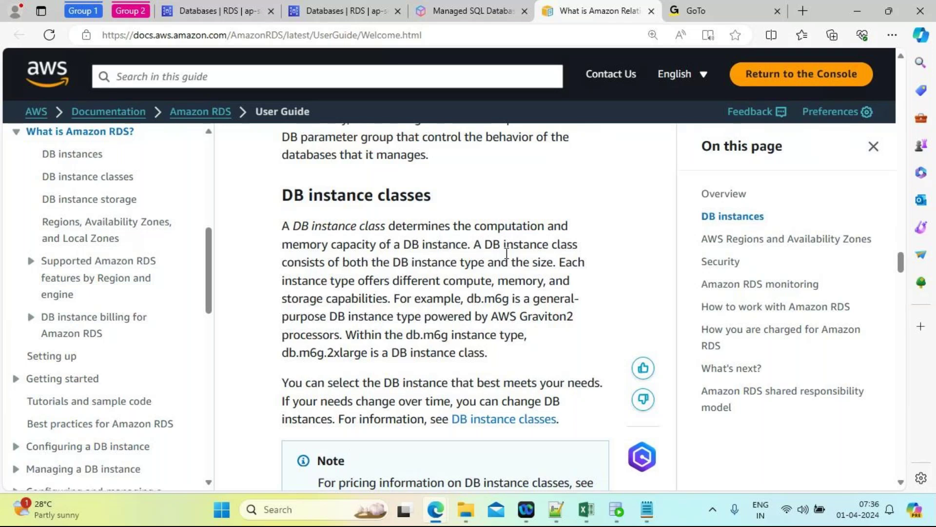
# Step: Highlight the db.m6g example and bring up the context menu on the DB instance classes link
pyautogui.moveTo(466, 299); pyautogui.dragTo(511, 299)
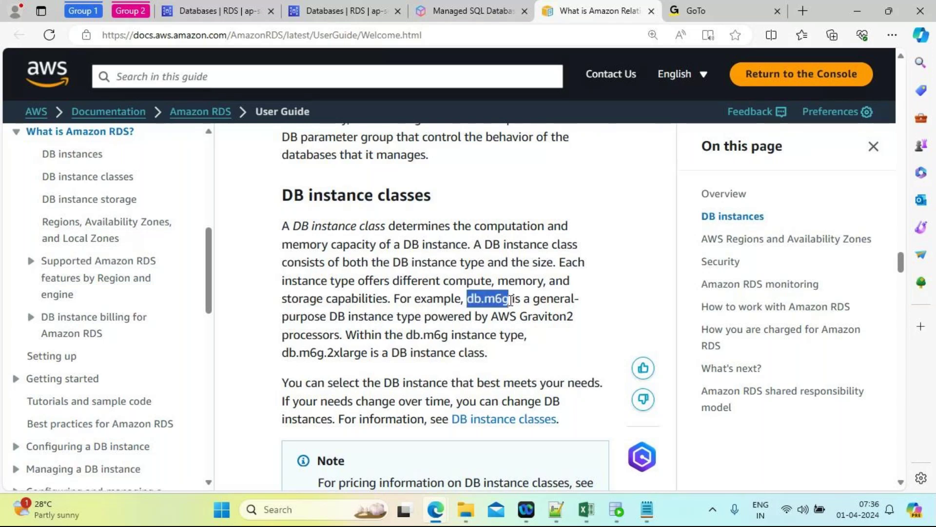
pyautogui.moveTo(511, 299); pyautogui.dragTo(511, 301)
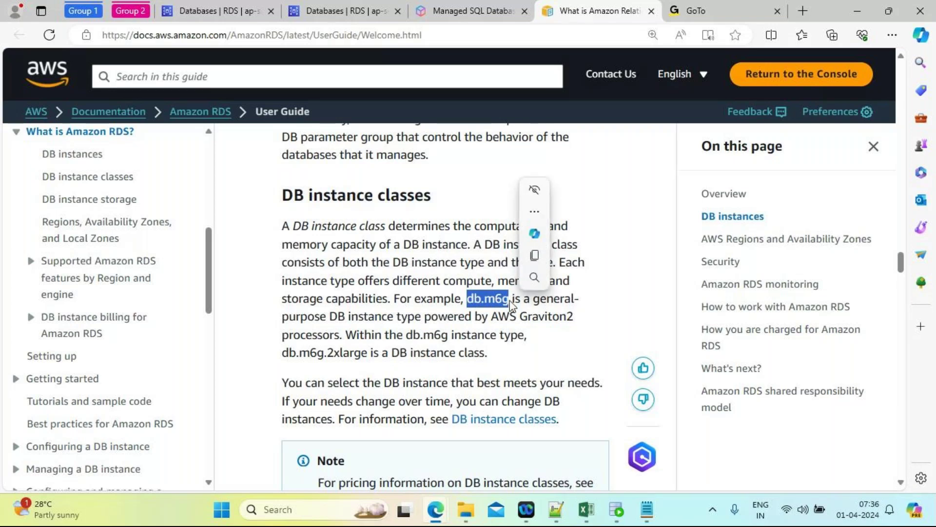
pyautogui.click(470, 303)
pyautogui.moveTo(468, 299); pyautogui.dragTo(510, 299)
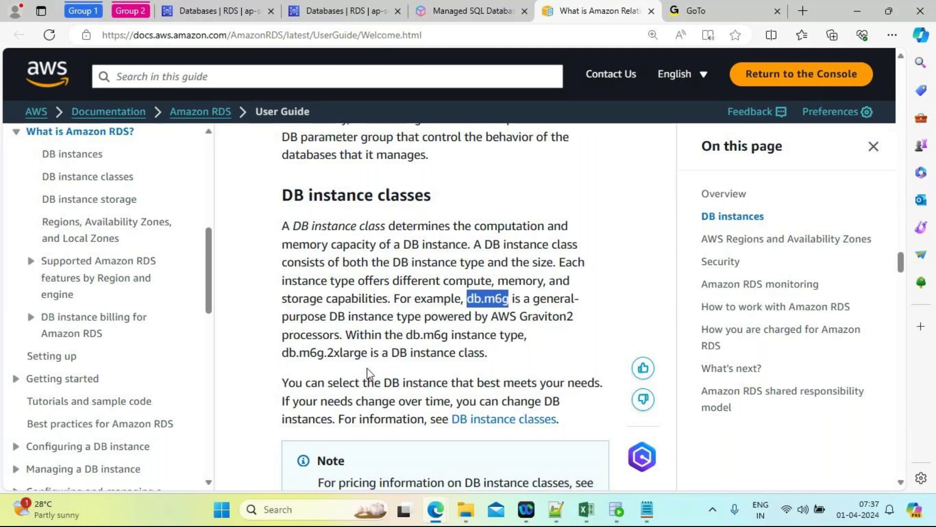
pyautogui.rightClick(502, 425)
# Step: Open DB instance classes in a new tab and scroll to the General-purpose instance class types
pyautogui.click(557, 219)
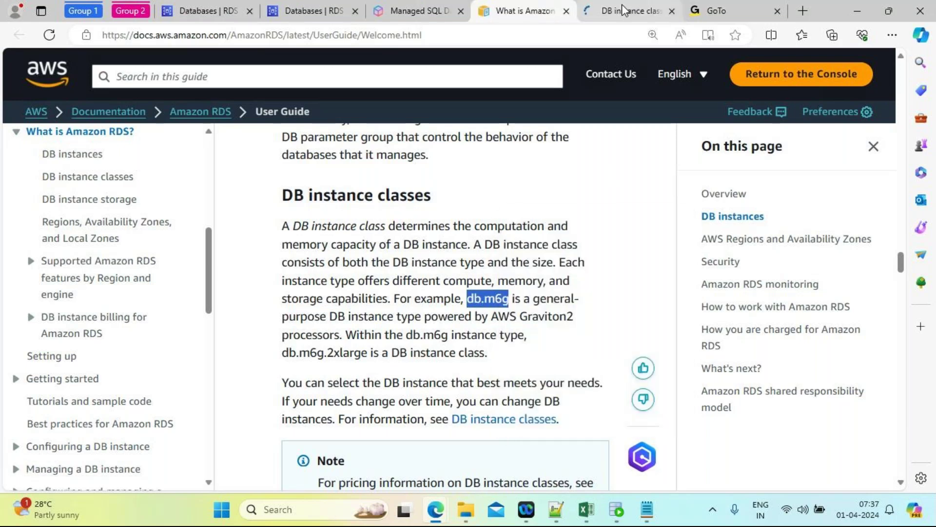
pyautogui.hotkey('ctrl', 'Tab')
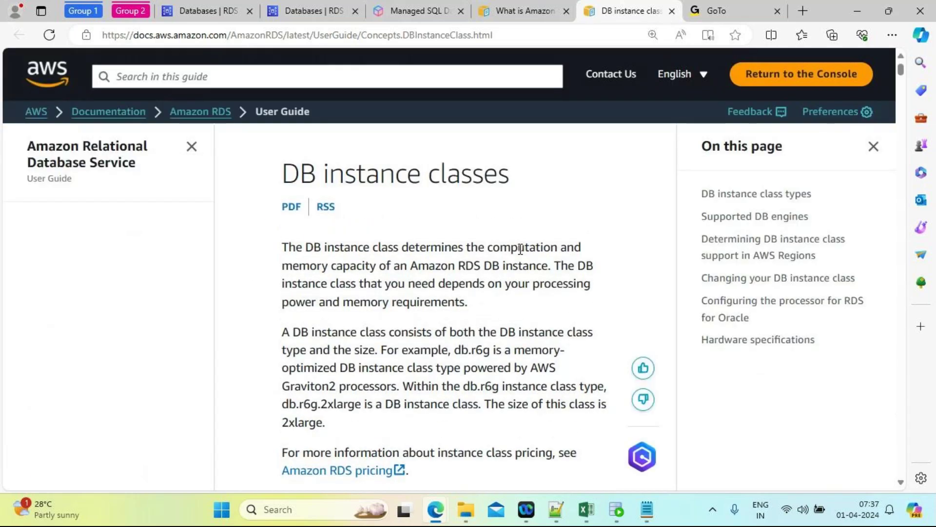
pyautogui.scroll(-15, 521, 249)
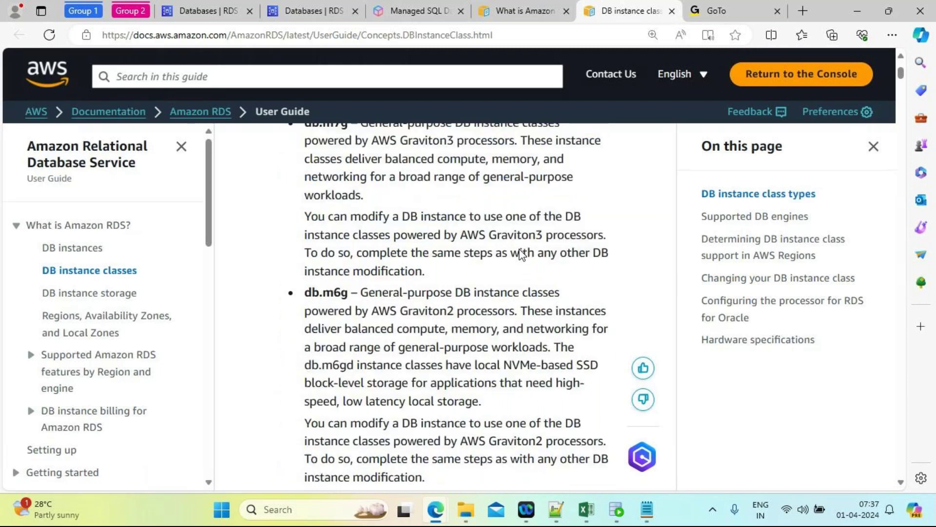
pyautogui.scroll(3, 521, 253)
pyautogui.scroll(-1, 520, 253)
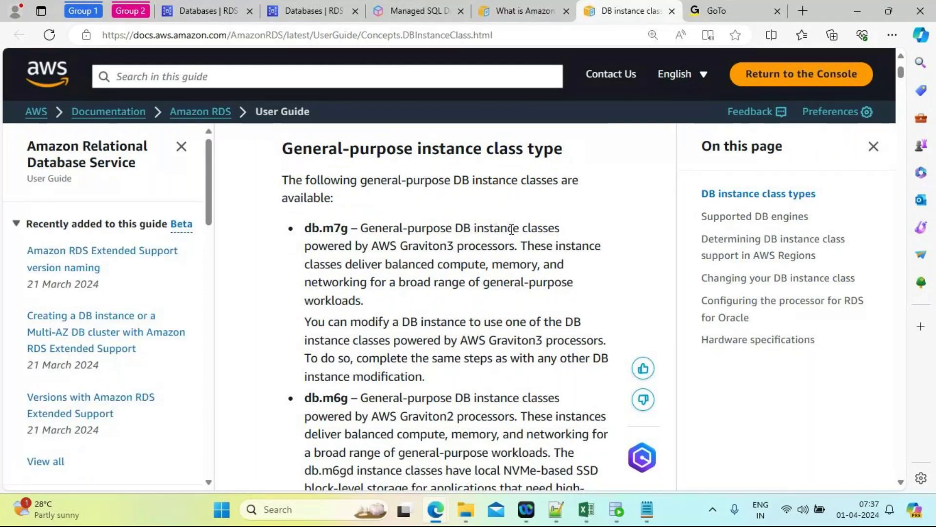
pyautogui.scroll(-1, 340, 321)
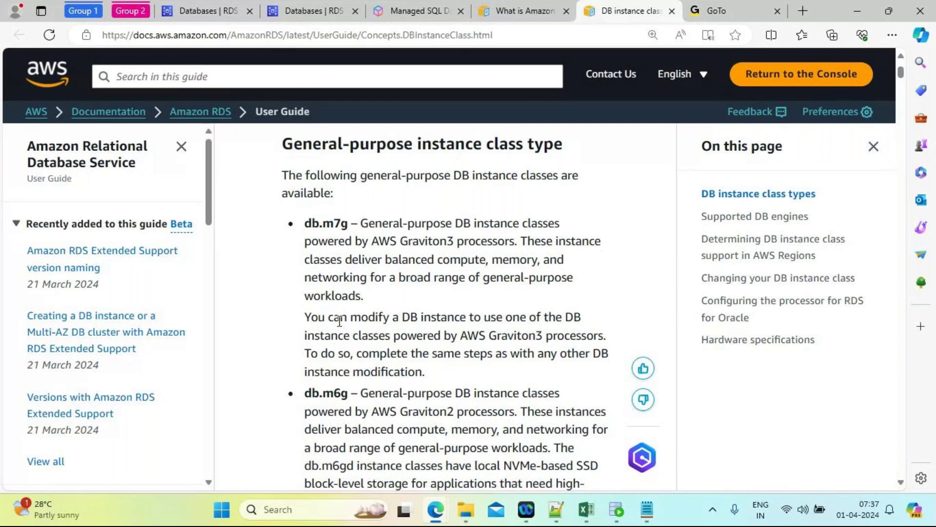
pyautogui.scroll(-3, 340, 321)
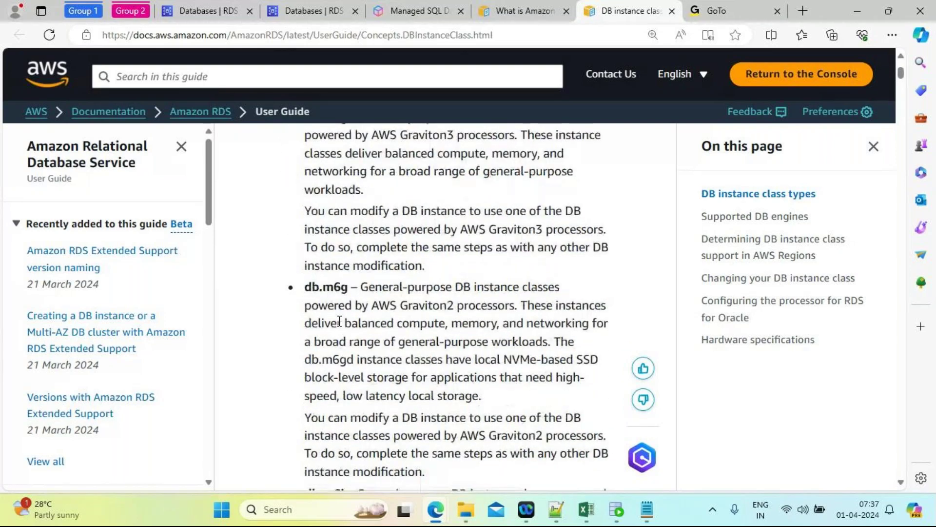
pyautogui.scroll(-4, 340, 320)
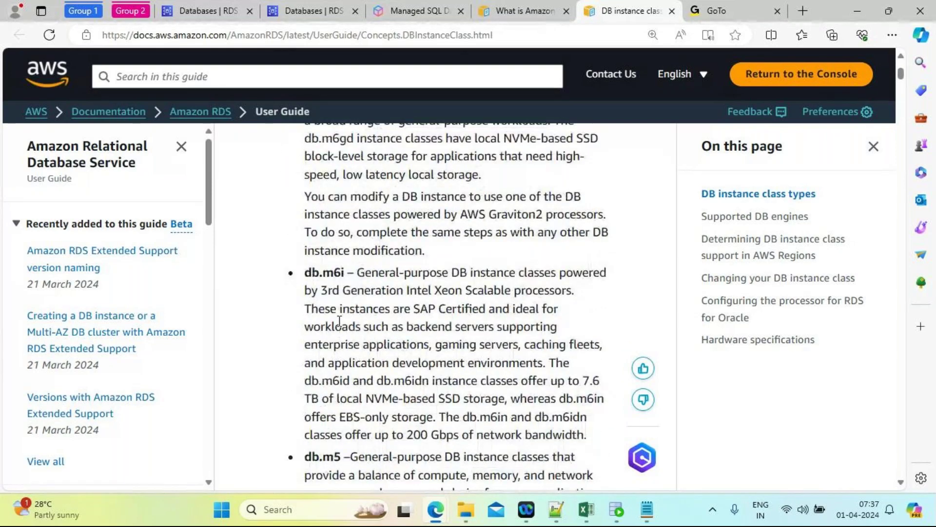
# Step: Highlight the 3rd Generation Intel Xeon mention and NVMe-based SSD in the db.m6gd description
pyautogui.moveTo(327, 291); pyautogui.dragTo(586, 295)
pyautogui.click(478, 190)
pyautogui.scroll(3, 478, 190)
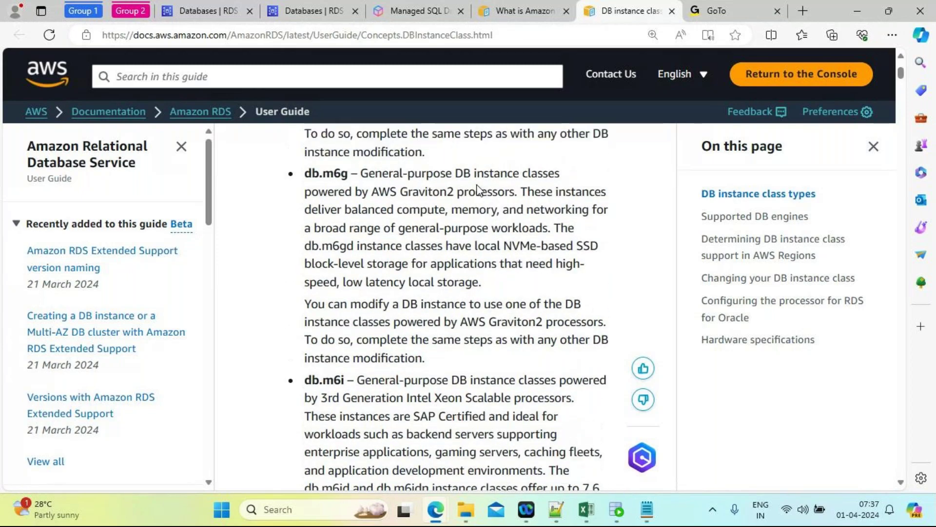
pyautogui.scroll(1, 478, 191)
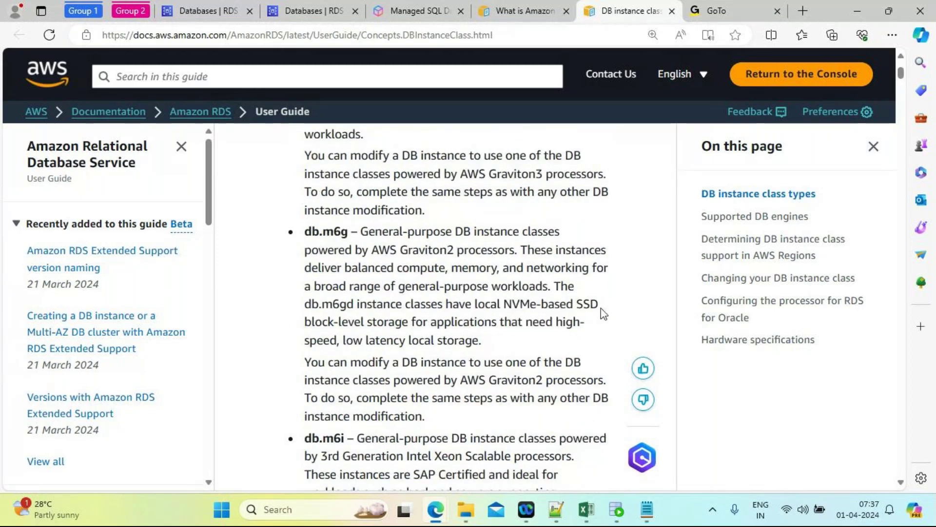
pyautogui.moveTo(597, 304); pyautogui.dragTo(505, 307)
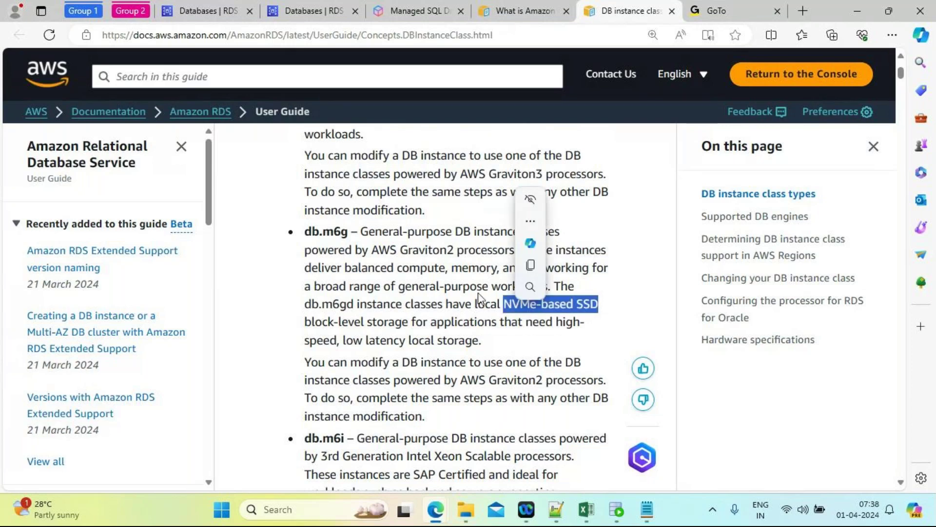
pyautogui.click(436, 213)
pyautogui.scroll(3, 436, 210)
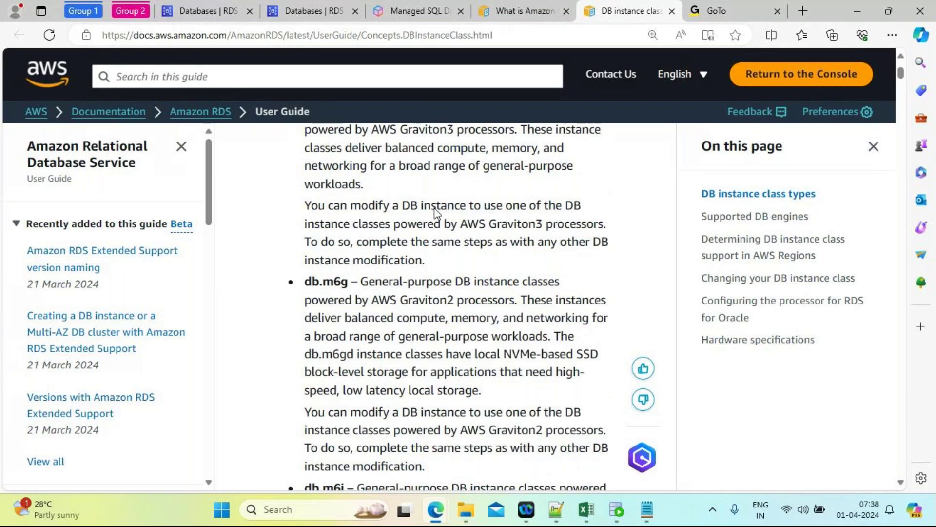
pyautogui.scroll(1, 435, 210)
pyautogui.scroll(-1, 435, 211)
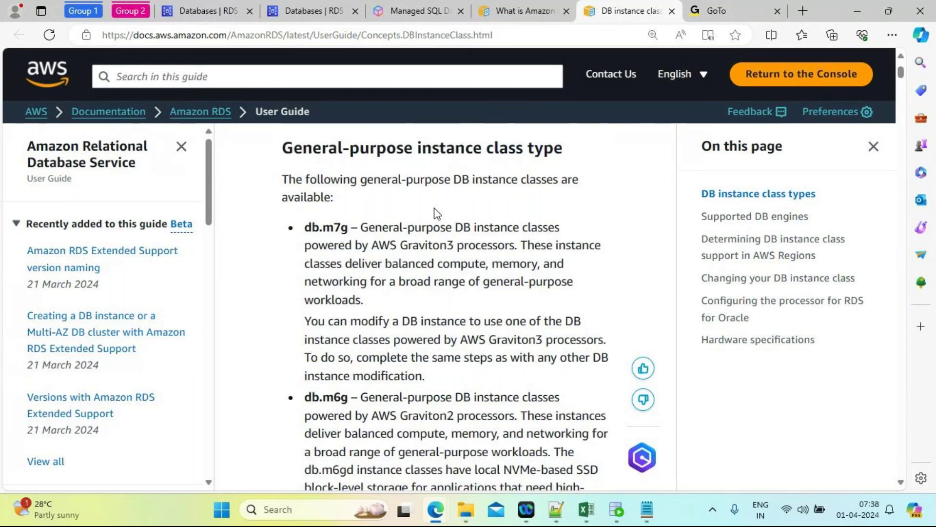
# Step: Highlight 'AWS Graviton3 processors' in the db.m7g entry and scroll down the class list
pyautogui.moveTo(372, 247); pyautogui.dragTo(518, 257)
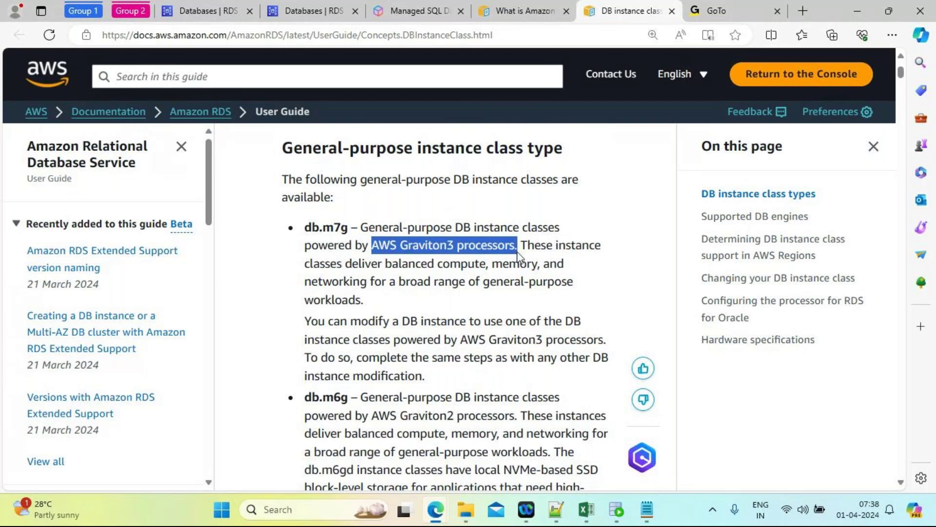
pyautogui.click(619, 325)
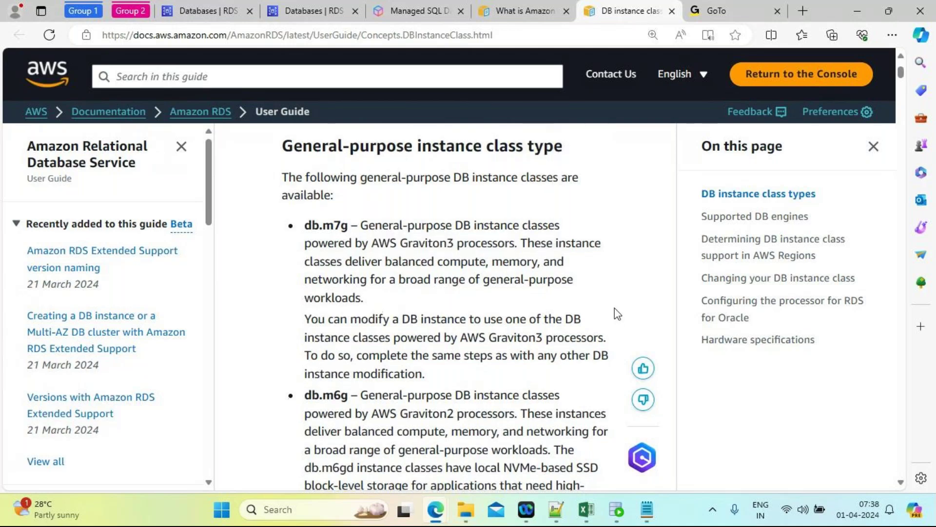
pyautogui.scroll(-1, 614, 308)
pyautogui.scroll(-3, 615, 308)
pyautogui.scroll(-1, 614, 308)
pyautogui.scroll(-3, 614, 308)
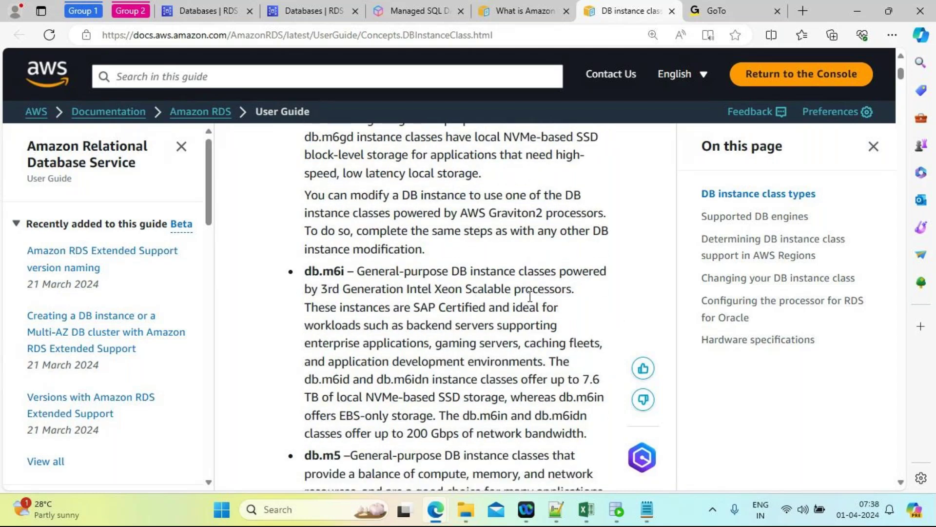
pyautogui.scroll(-3, 530, 295)
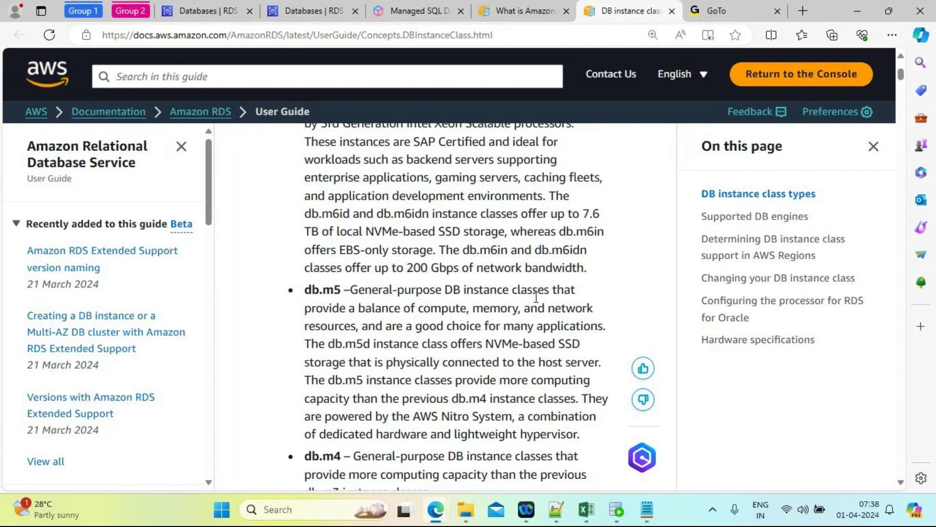
pyautogui.scroll(-1, 512, 292)
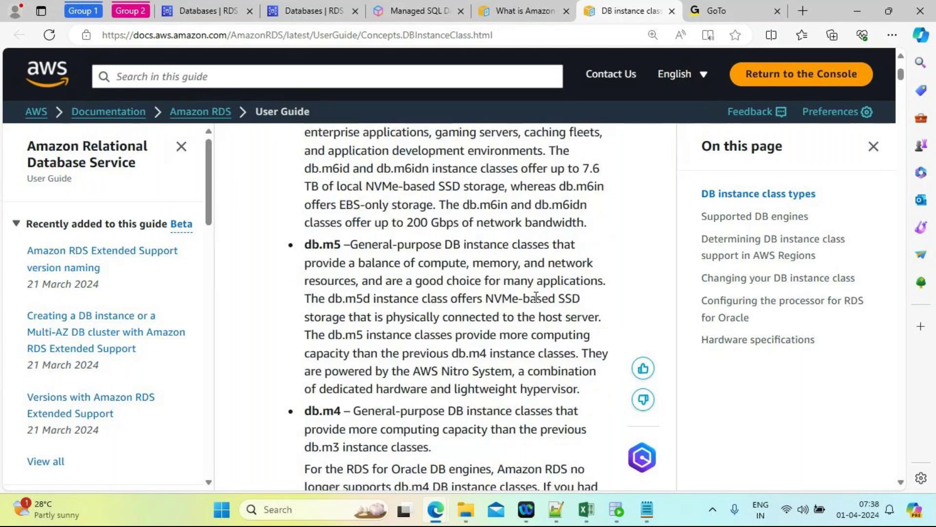
# Step: Highlight NVMe-based SSD storage in the db.m5 entry, then scroll down to db.m4 and db.m3
pyautogui.moveTo(485, 291); pyautogui.dragTo(580, 291)
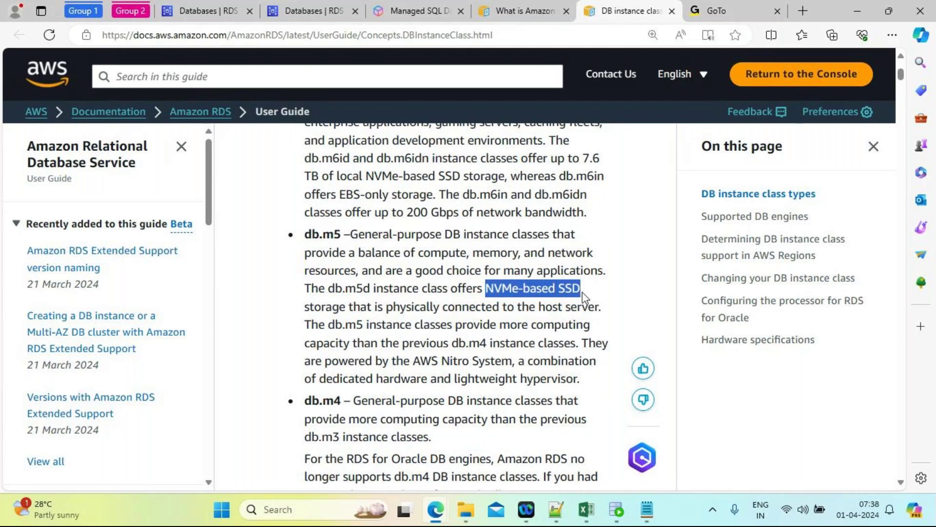
pyautogui.moveTo(582, 291); pyautogui.dragTo(346, 309)
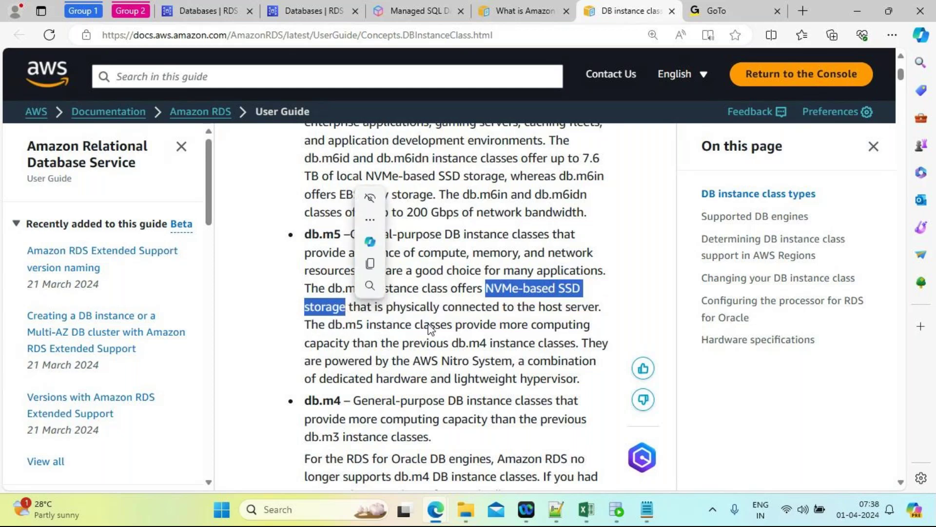
pyautogui.click(487, 341)
pyautogui.scroll(-3, 488, 342)
pyautogui.scroll(-2, 488, 342)
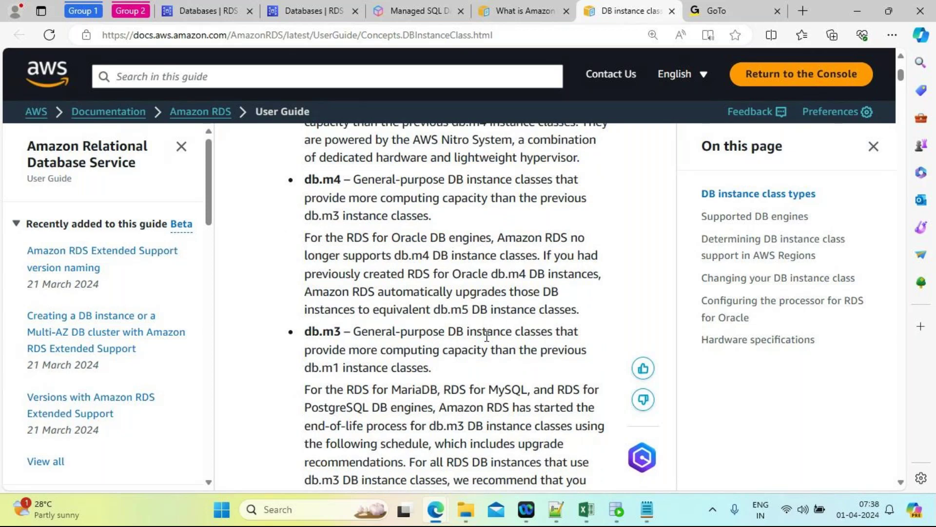
# Step: Scroll back up the general-purpose list to settle on the Graviton2-powered db.m6g entry
pyautogui.scroll(2, 486, 335)
pyautogui.scroll(1, 487, 339)
pyautogui.scroll(-3, 486, 336)
pyautogui.scroll(-3, 486, 335)
pyautogui.scroll(-2, 487, 335)
pyautogui.scroll(5, 486, 335)
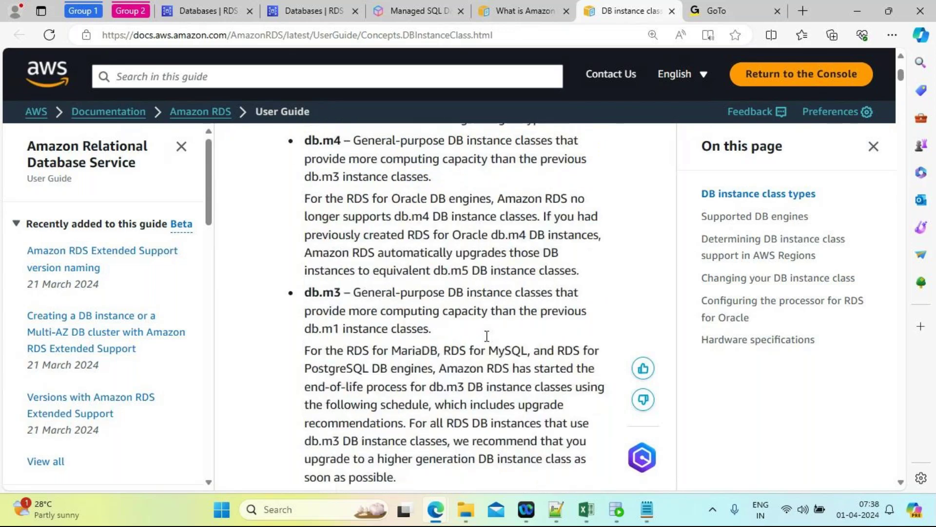
pyautogui.scroll(3, 486, 335)
pyautogui.scroll(7, 487, 335)
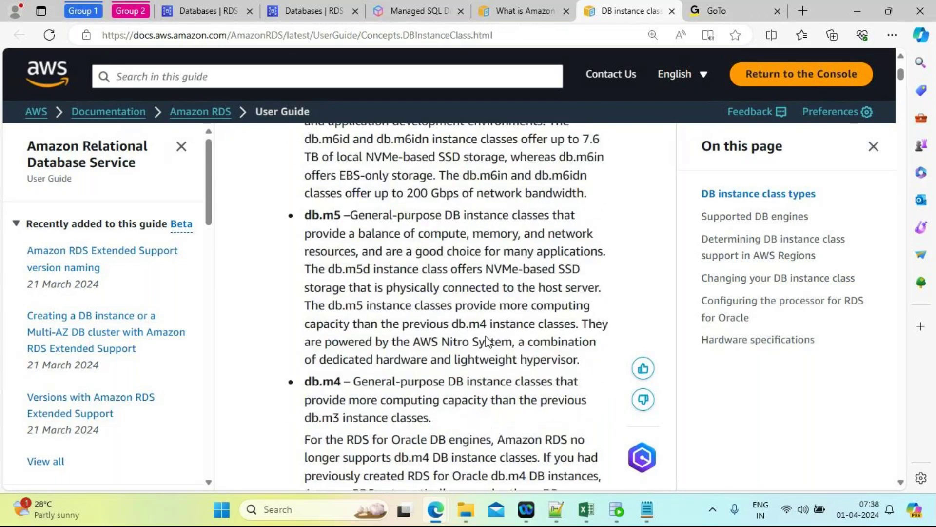
pyautogui.scroll(5, 486, 339)
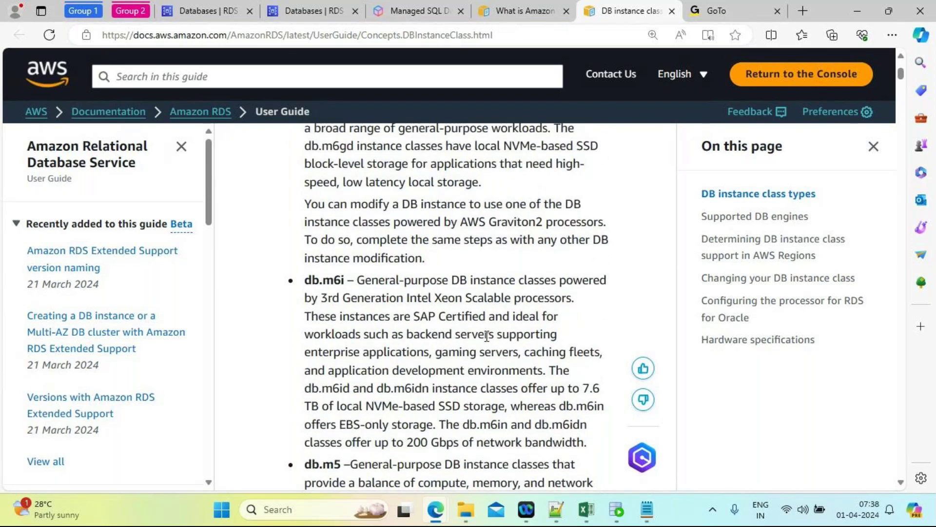
pyautogui.scroll(5, 487, 335)
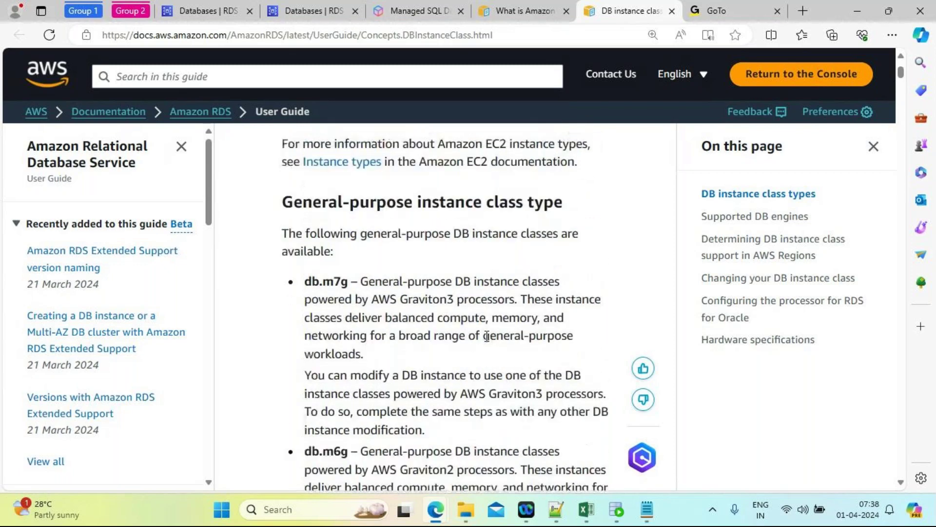
pyautogui.scroll(-3, 487, 336)
pyautogui.scroll(-7, 487, 336)
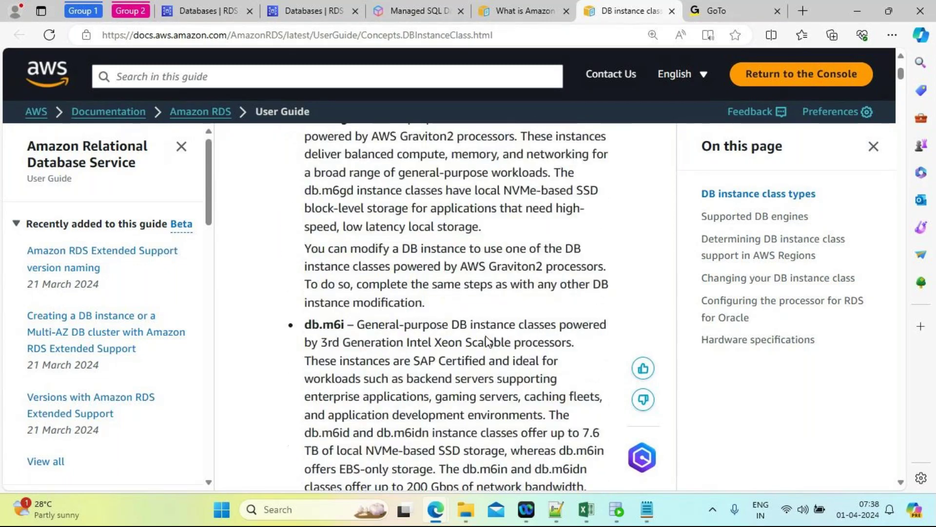
pyautogui.scroll(-7, 486, 335)
pyautogui.scroll(12, 487, 337)
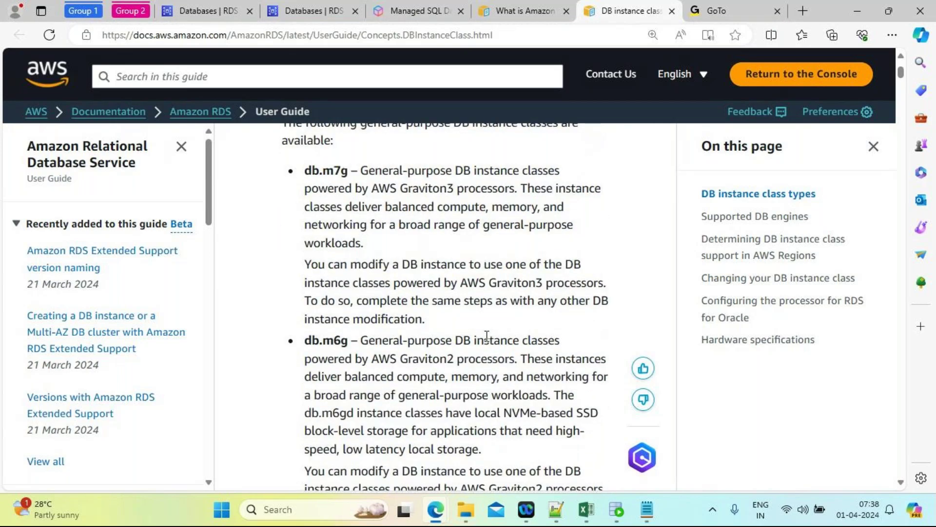
pyautogui.scroll(-2, 399, 291)
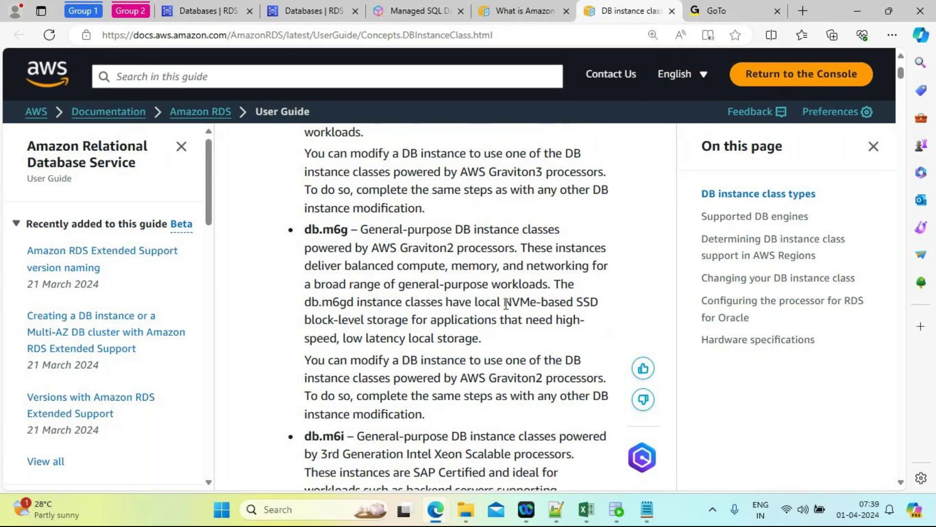
# Step: Highlight NVMe-based SSD for db.m6g, then the SAP Certified phrase and db.m6i name
pyautogui.moveTo(504, 303); pyautogui.dragTo(582, 303)
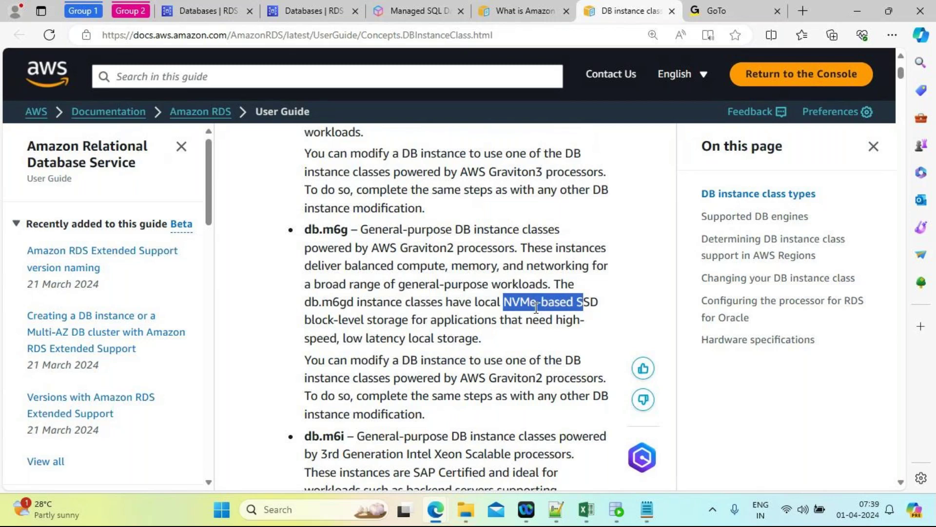
pyautogui.moveTo(599, 303); pyautogui.dragTo(501, 308)
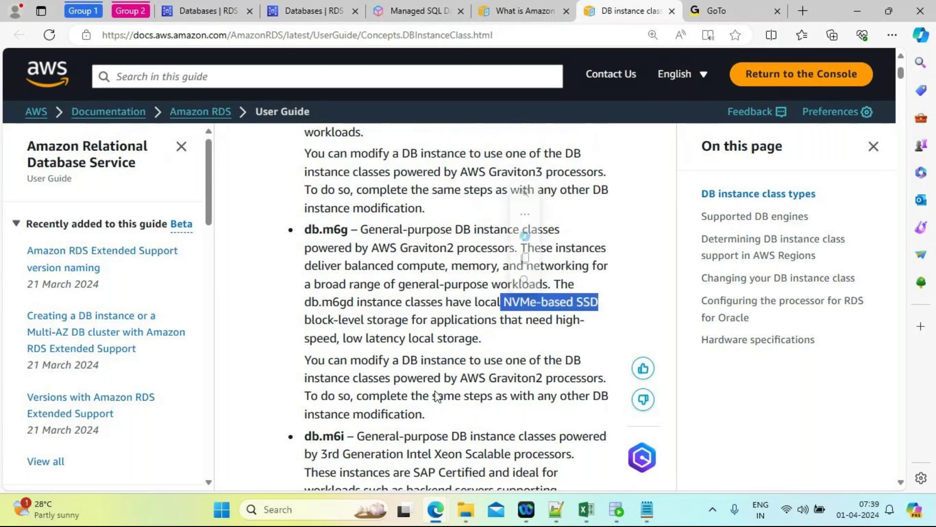
pyautogui.scroll(-2, 372, 395)
pyautogui.scroll(-4, 370, 398)
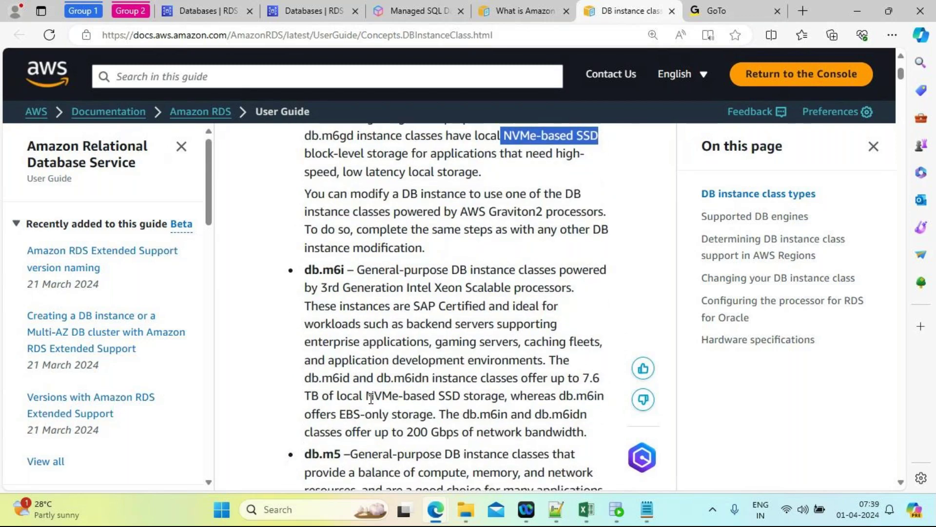
pyautogui.moveTo(412, 306); pyautogui.dragTo(432, 322)
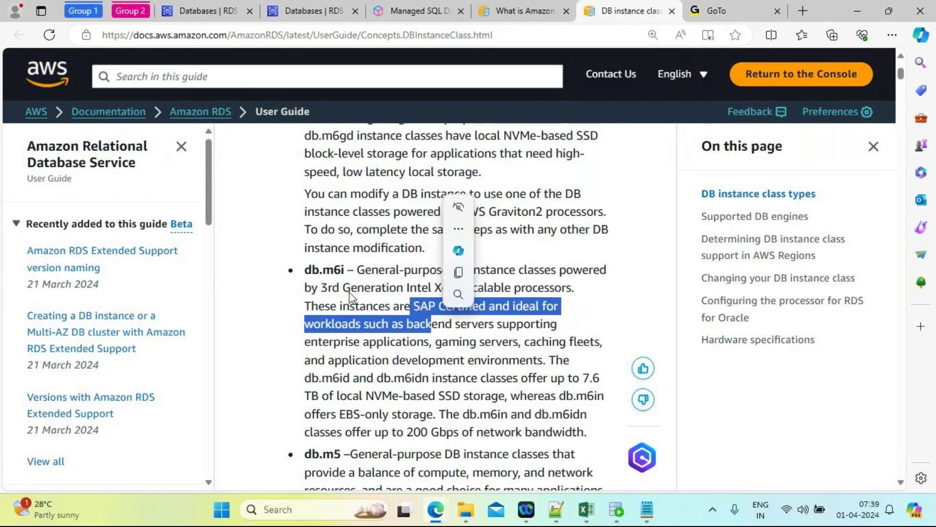
pyautogui.moveTo(345, 269); pyautogui.dragTo(305, 270)
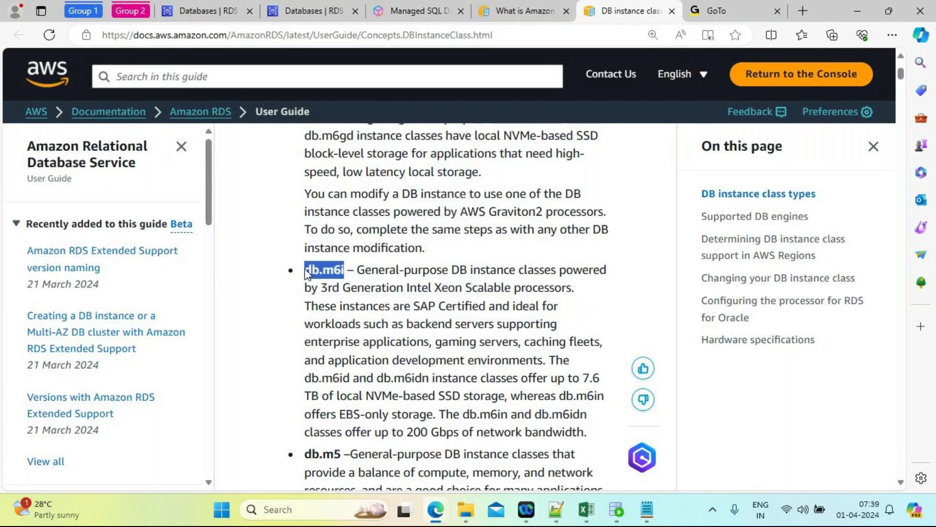
pyautogui.click(458, 391)
# Step: Highlight AWS Nitro System in the db.m5 entry, then scroll down and highlight the db.m3 name
pyautogui.scroll(-3, 458, 391)
pyautogui.scroll(-3, 458, 391)
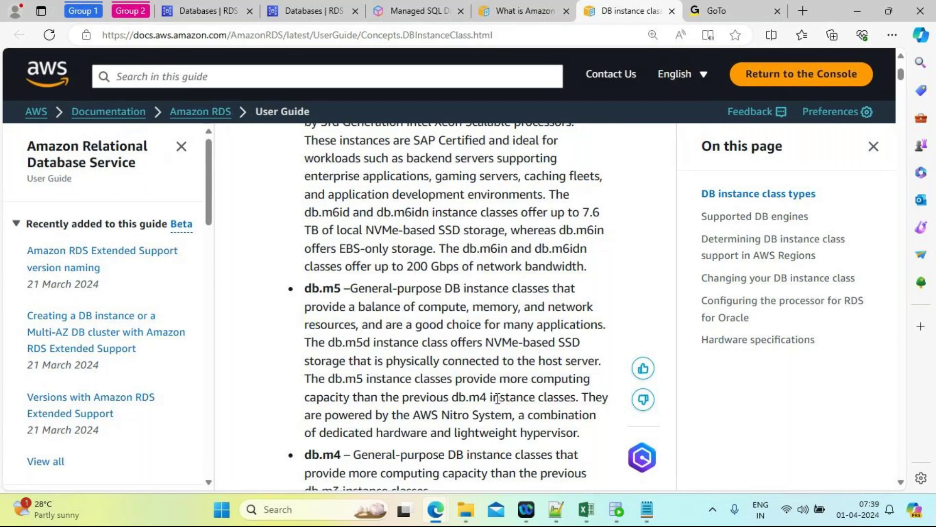
pyautogui.moveTo(413, 414); pyautogui.dragTo(515, 415)
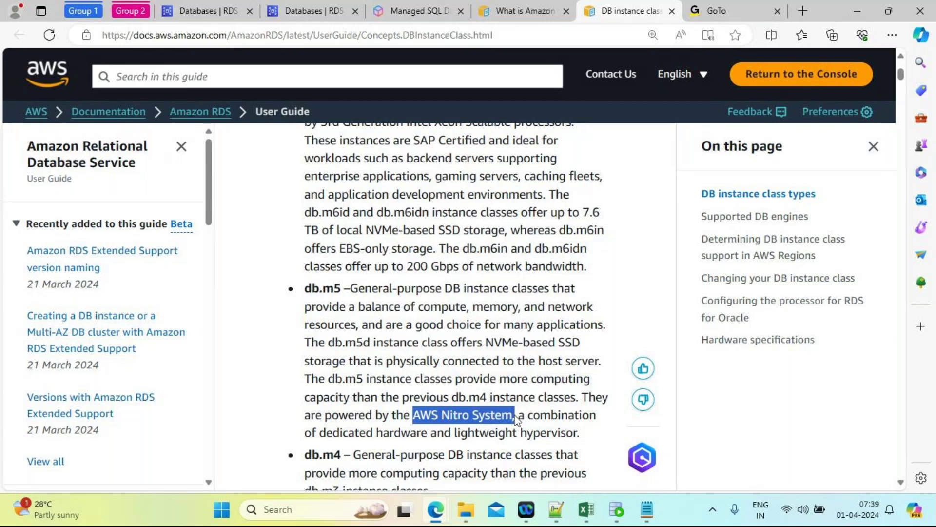
pyautogui.click(245, 370)
pyautogui.scroll(-2, 247, 370)
pyautogui.scroll(-5, 248, 370)
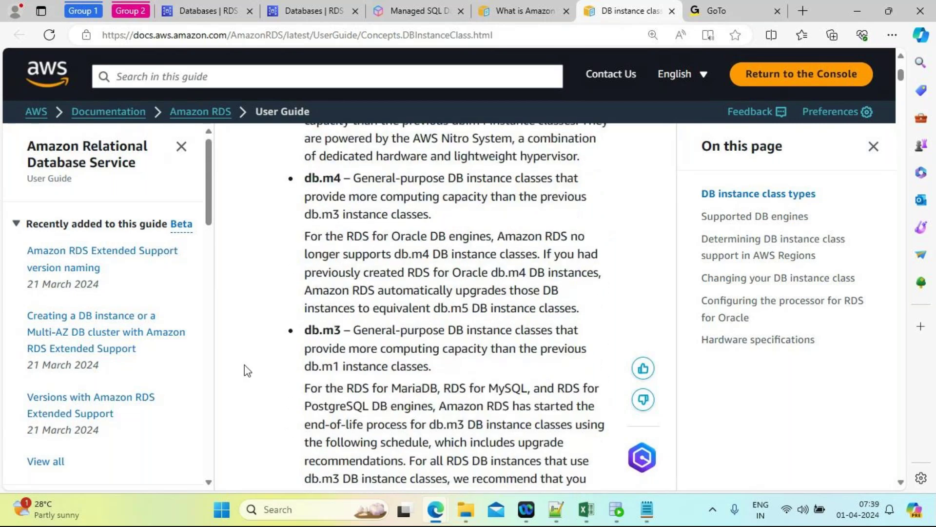
pyautogui.scroll(-3, 247, 370)
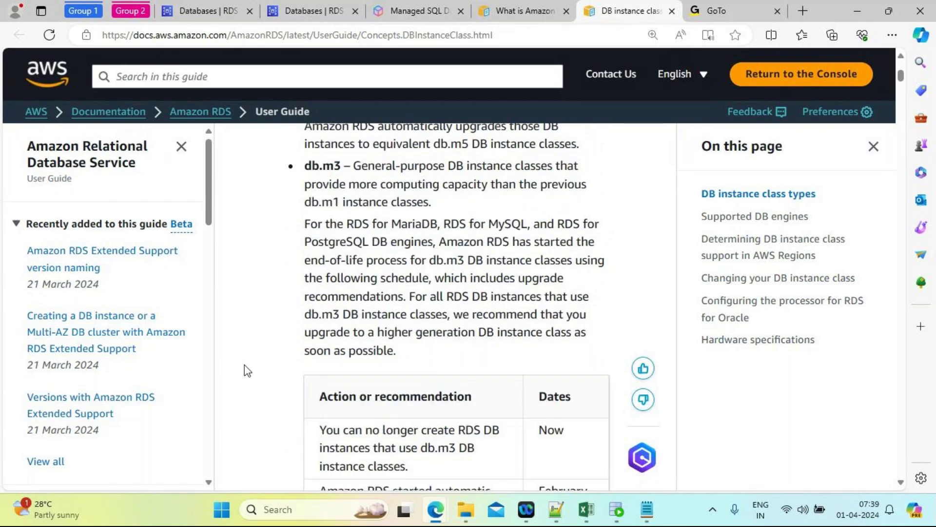
pyautogui.scroll(1, 247, 371)
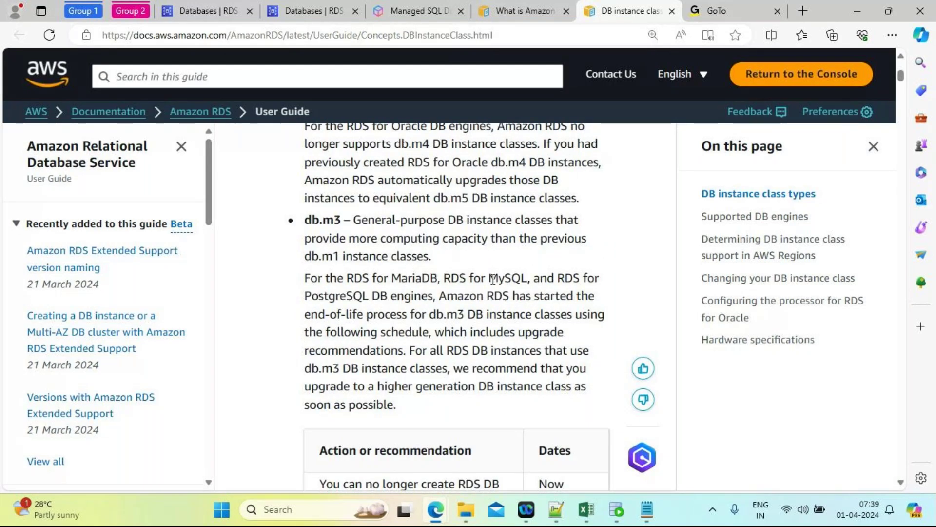
pyautogui.doubleClick(336, 220)
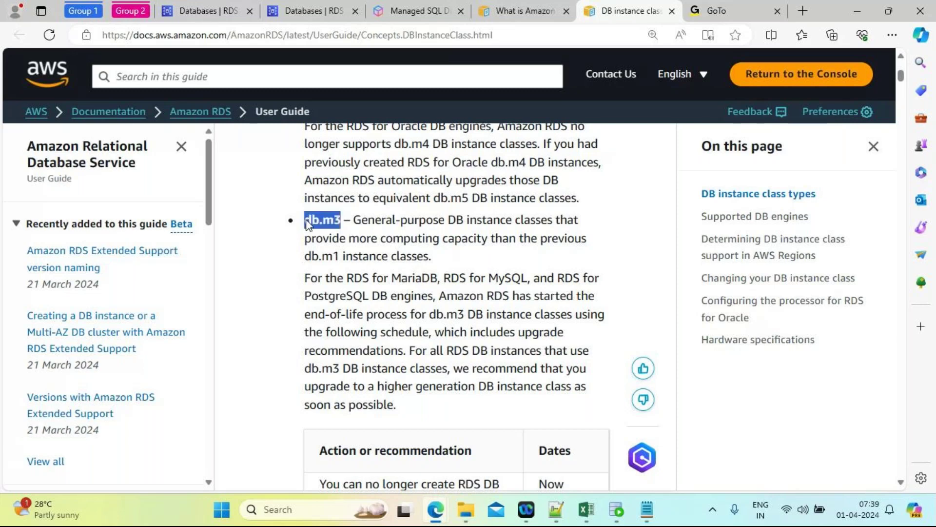
pyautogui.click(502, 258)
# Step: Highlight the DB instance classes page title at the top, then return to the What is Amazon RDS? tab
pyautogui.scroll(1, 502, 259)
pyautogui.scroll(15, 504, 263)
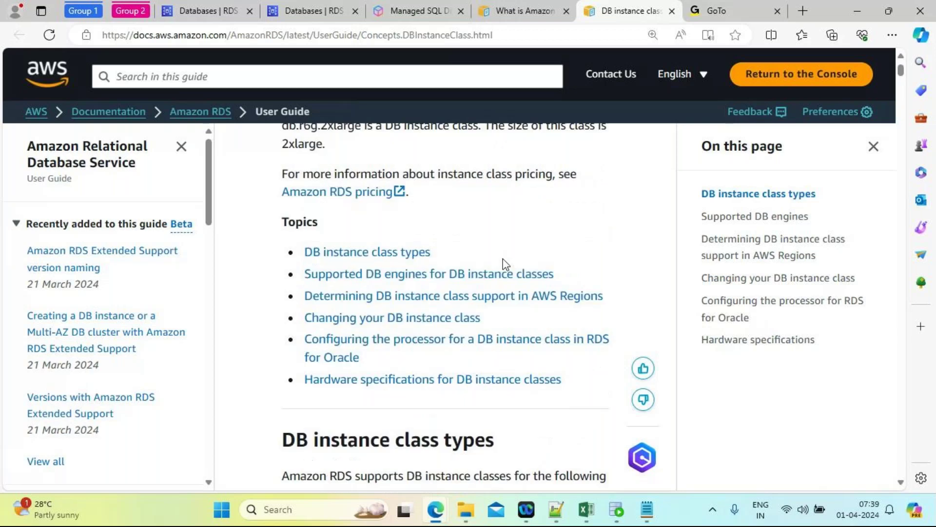
pyautogui.moveTo(514, 176); pyautogui.dragTo(288, 174)
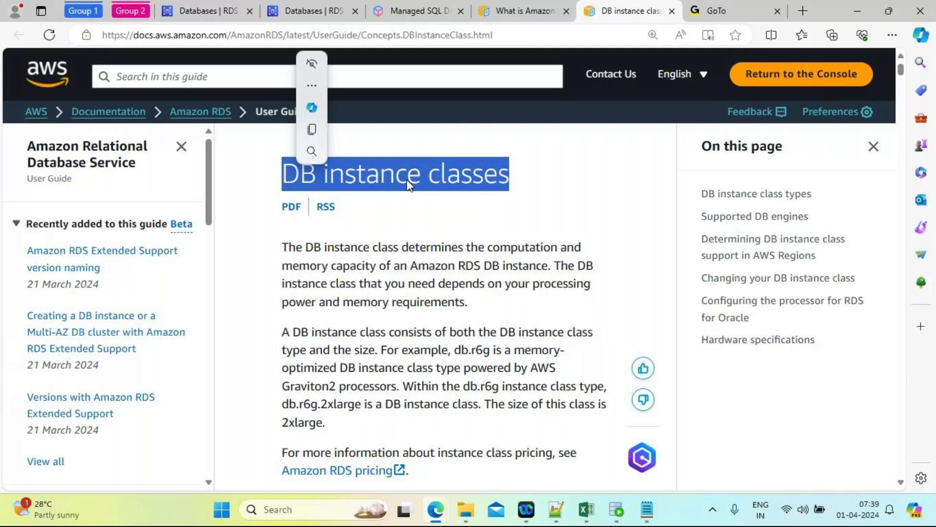
pyautogui.click(549, 133)
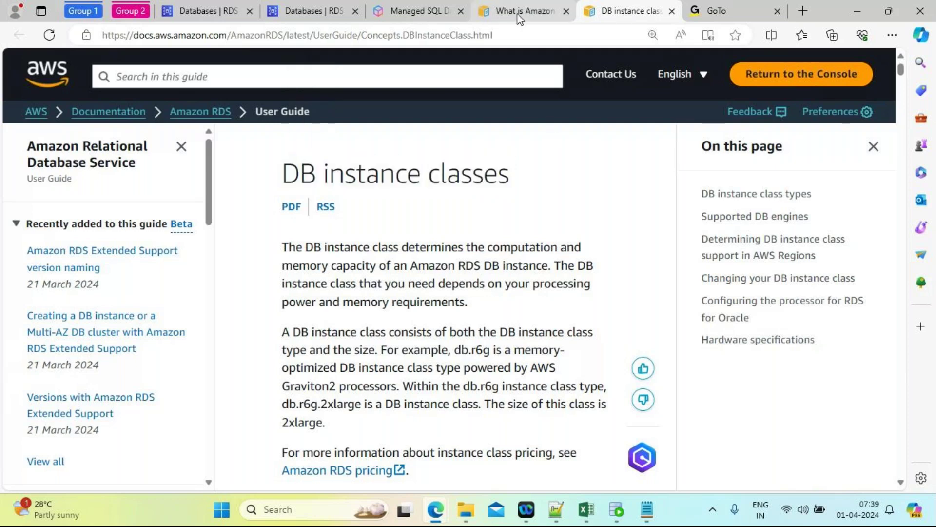
pyautogui.click(518, 11)
# Step: Bring the DB instance storage heading into view and highlight it
pyautogui.scroll(-5, 516, 351)
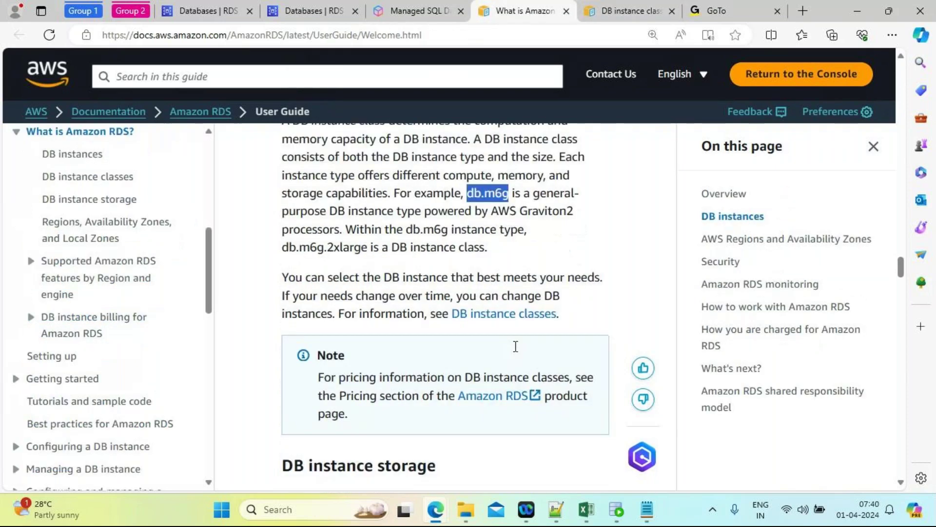
pyautogui.scroll(-5, 518, 352)
pyautogui.scroll(5, 517, 352)
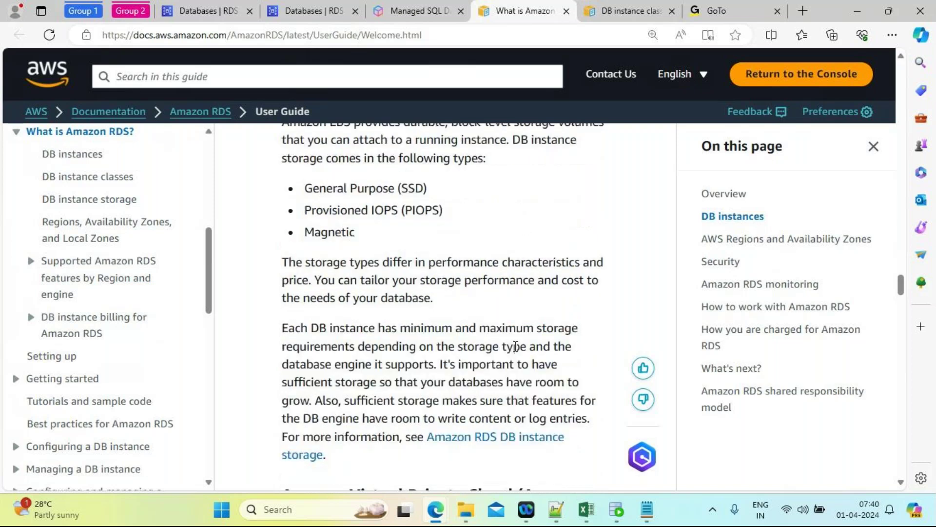
pyautogui.scroll(1, 517, 352)
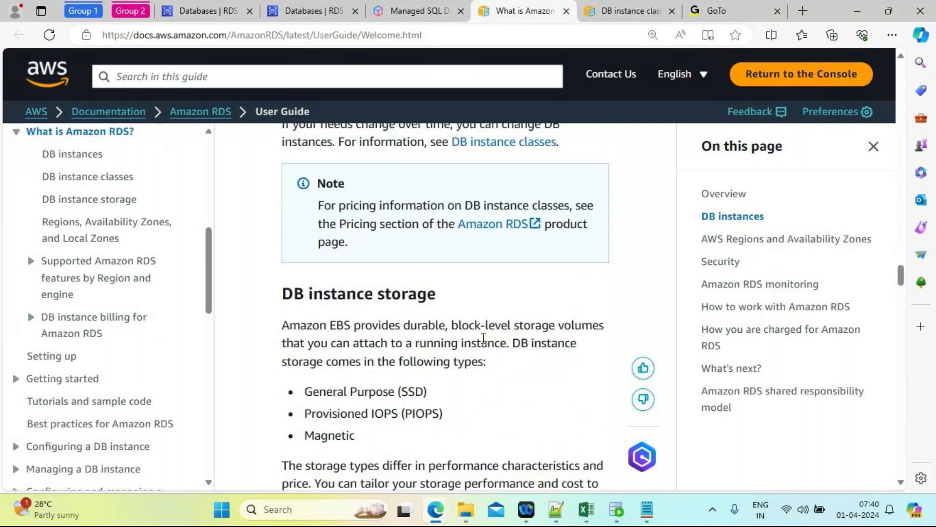
pyautogui.moveTo(440, 299); pyautogui.dragTo(280, 295)
pyautogui.click(519, 401)
# Step: Highlight the first storage type, General Purpose (SSD), among the storage entries
pyautogui.moveTo(404, 391); pyautogui.dragTo(423, 393)
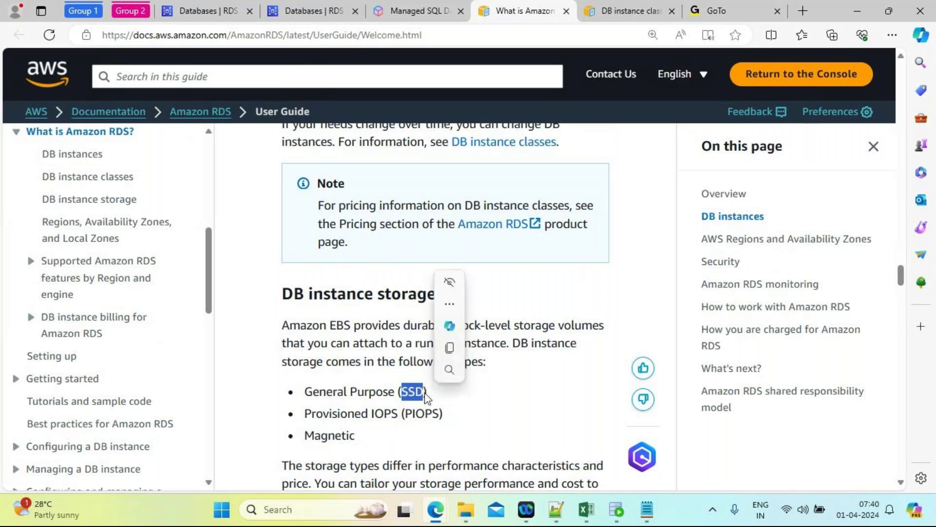
pyautogui.click(307, 392)
pyautogui.moveTo(306, 392); pyautogui.dragTo(439, 397)
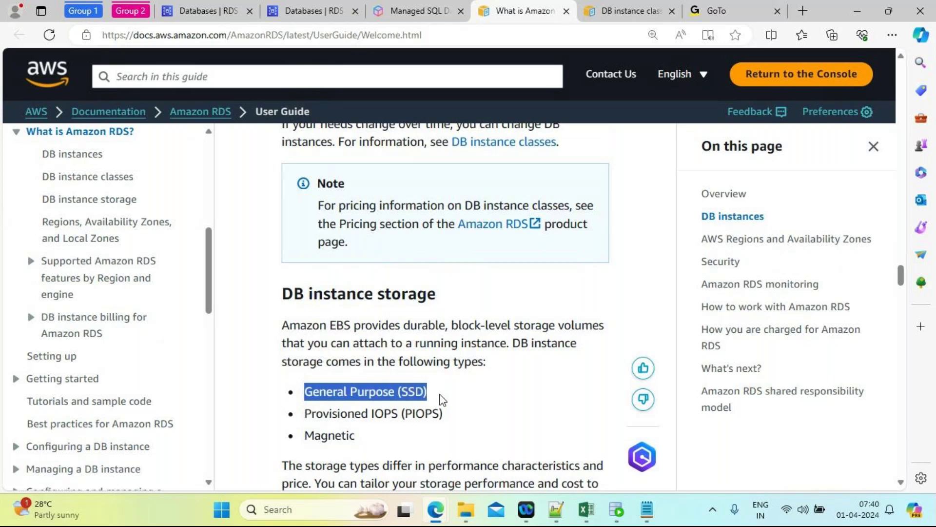
pyautogui.click(520, 430)
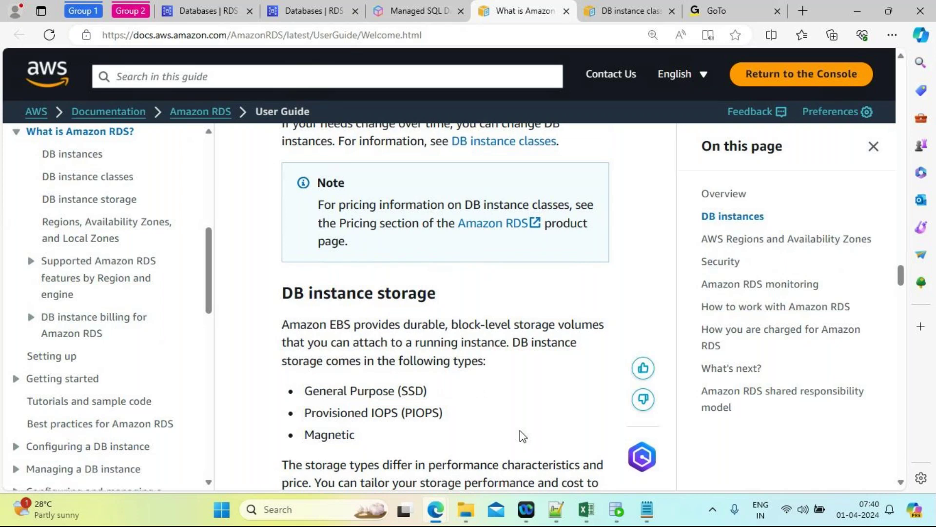
pyautogui.scroll(-2, 520, 430)
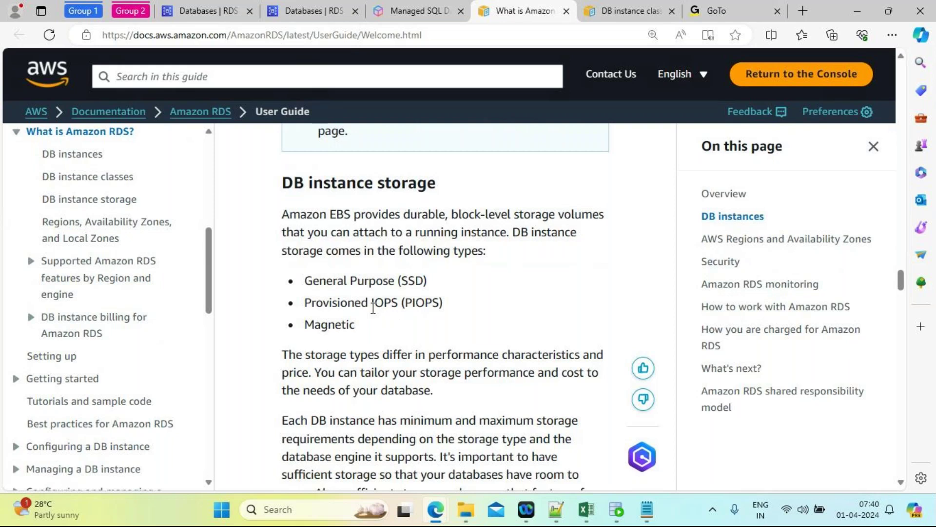
pyautogui.moveTo(306, 303); pyautogui.dragTo(399, 309)
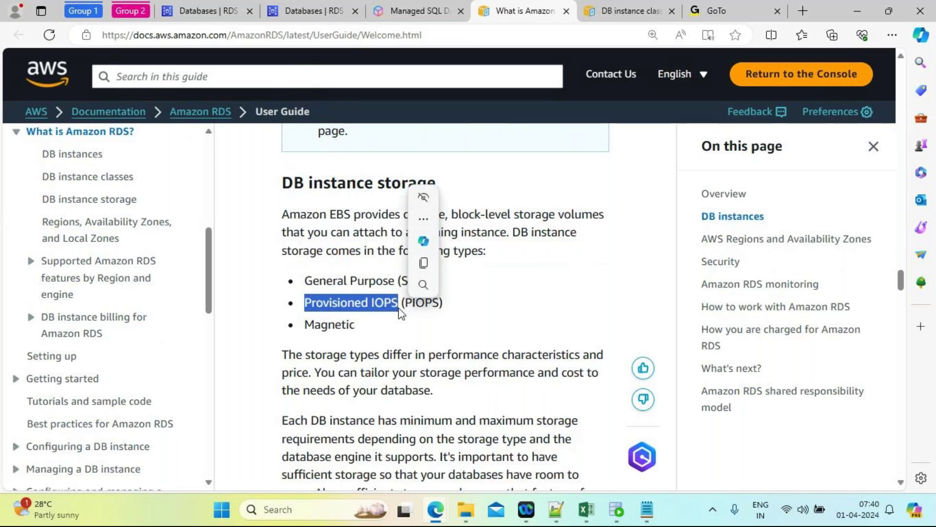
pyautogui.click(360, 330)
pyautogui.moveTo(357, 325); pyautogui.dragTo(310, 325)
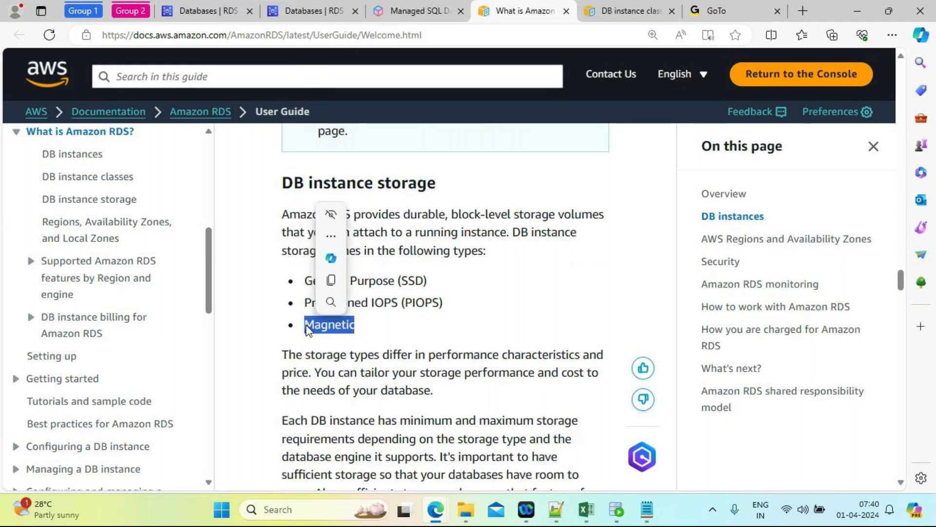
pyautogui.click(402, 335)
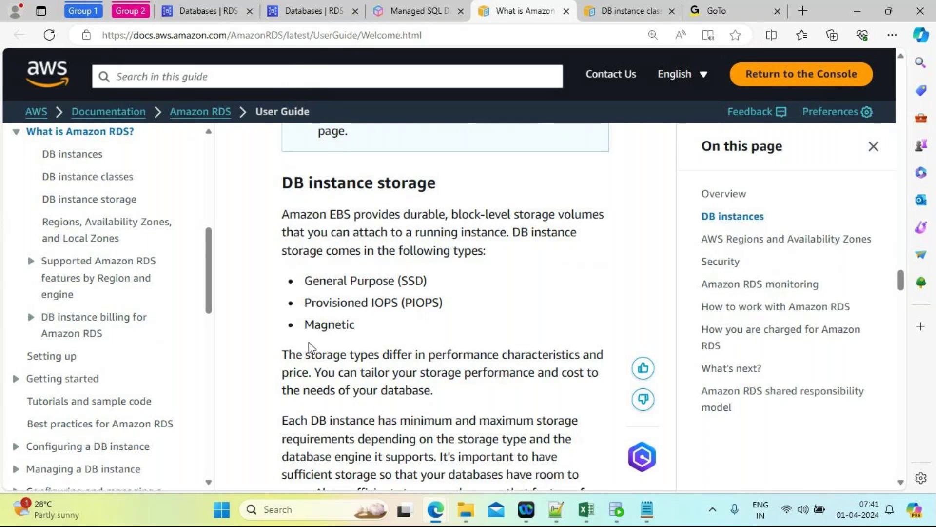
pyautogui.moveTo(305, 328); pyautogui.dragTo(396, 335)
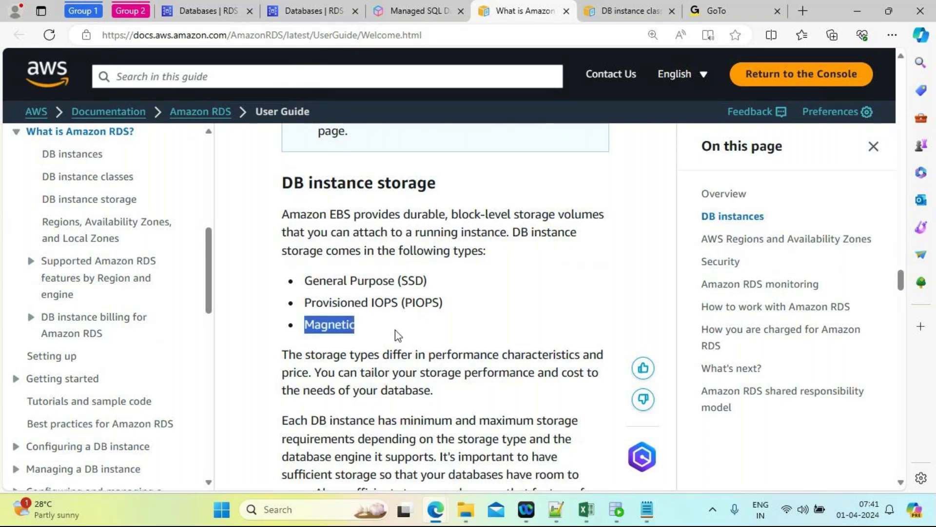
pyautogui.click(525, 311)
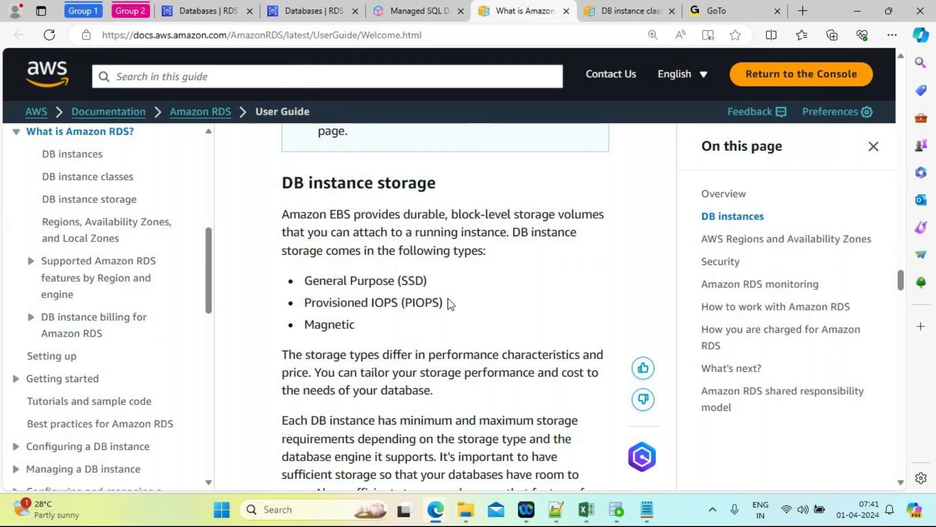
pyautogui.moveTo(305, 285); pyautogui.dragTo(433, 286)
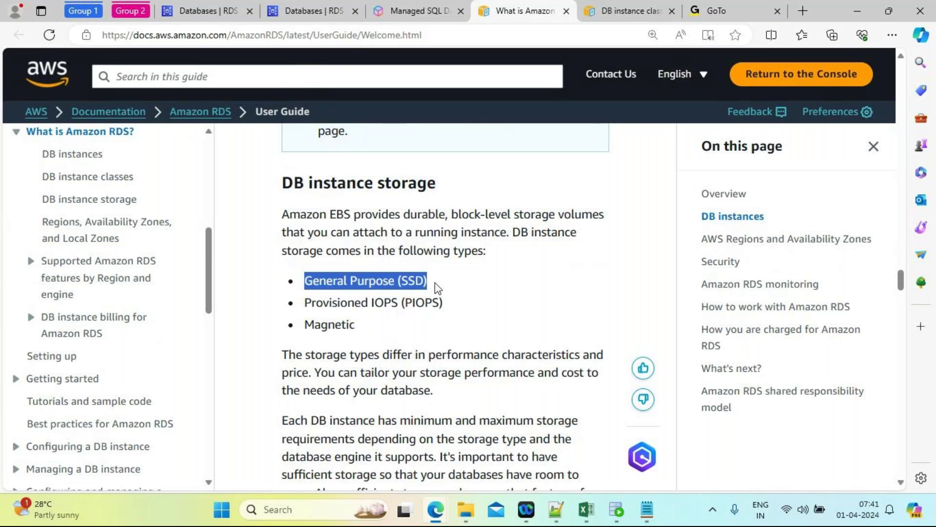
pyautogui.click(305, 304)
pyautogui.moveTo(304, 305); pyautogui.dragTo(399, 308)
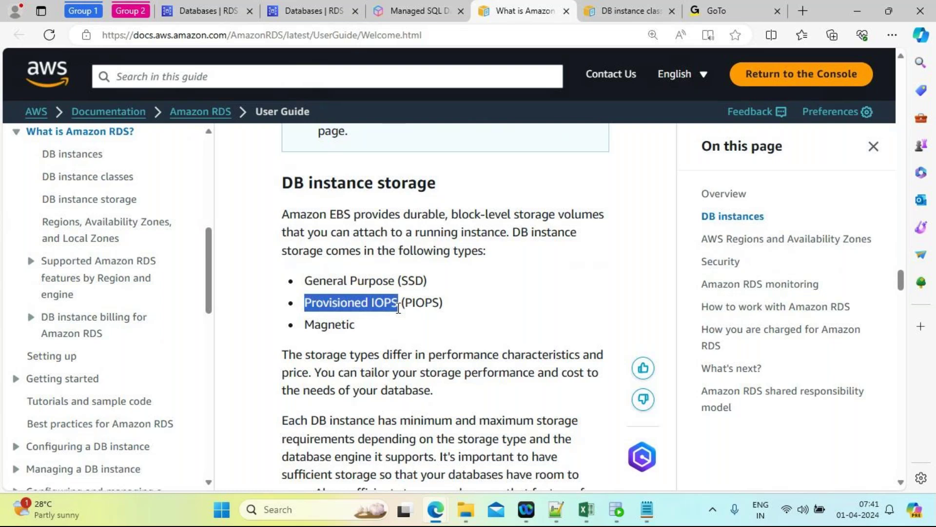
pyautogui.click(543, 305)
# Step: In the Amazon VPC paragraph, highlight the phrases 'IP address range' and 'create subnets'
pyautogui.scroll(-5, 542, 307)
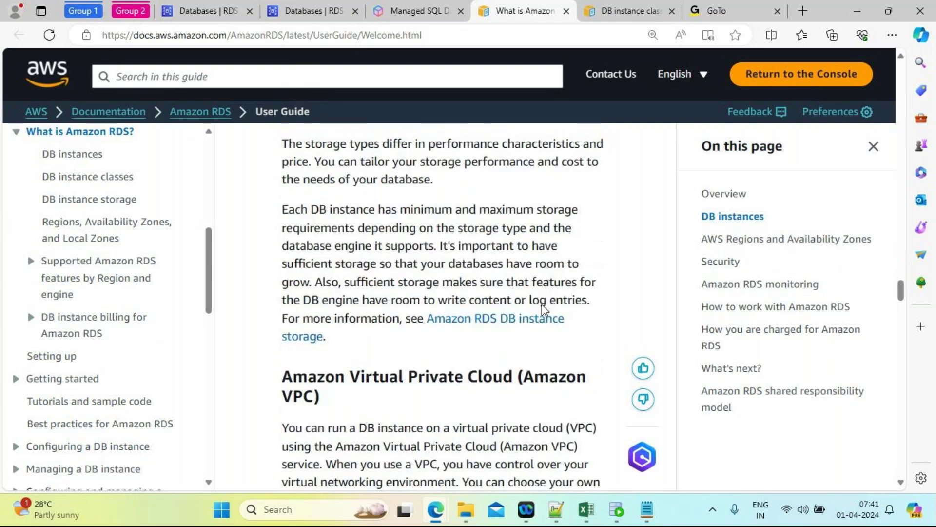
pyautogui.scroll(-1, 542, 310)
pyautogui.scroll(-1, 542, 307)
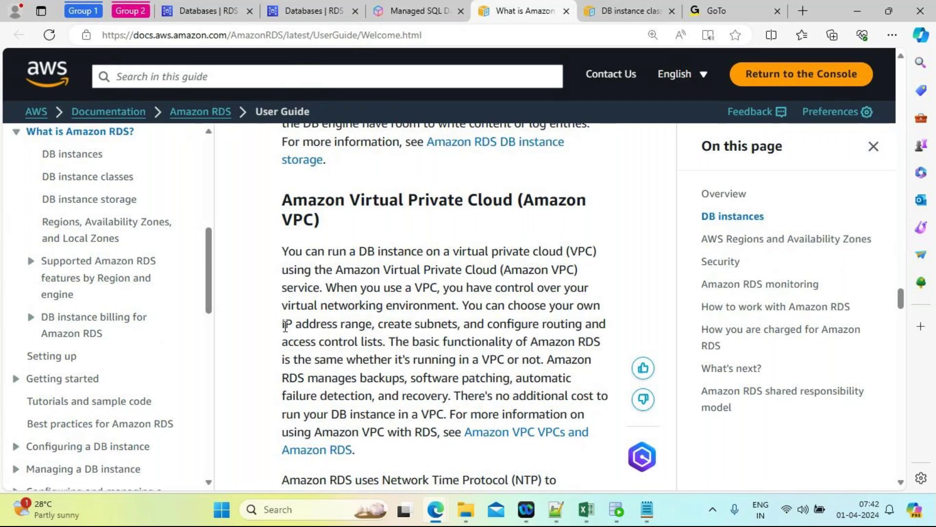
pyautogui.moveTo(285, 326); pyautogui.dragTo(372, 326)
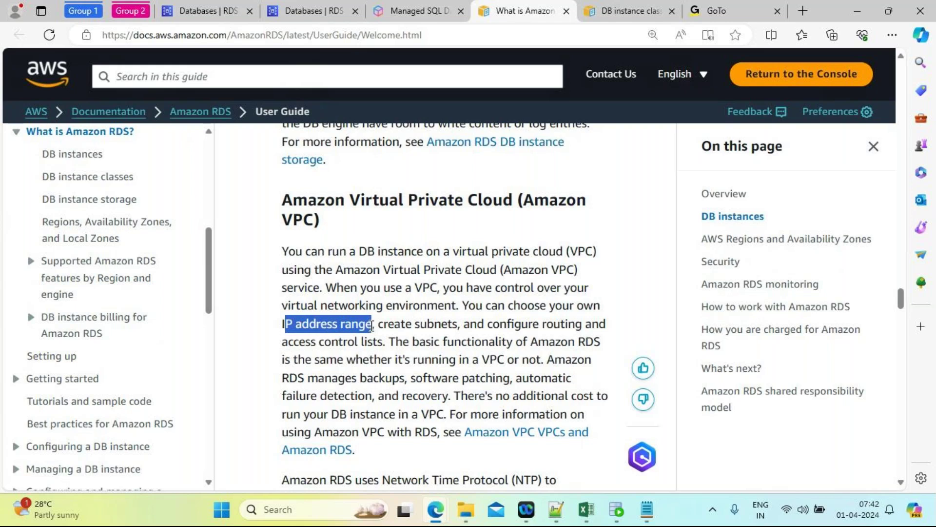
pyautogui.click(388, 326)
pyautogui.moveTo(388, 326); pyautogui.dragTo(458, 326)
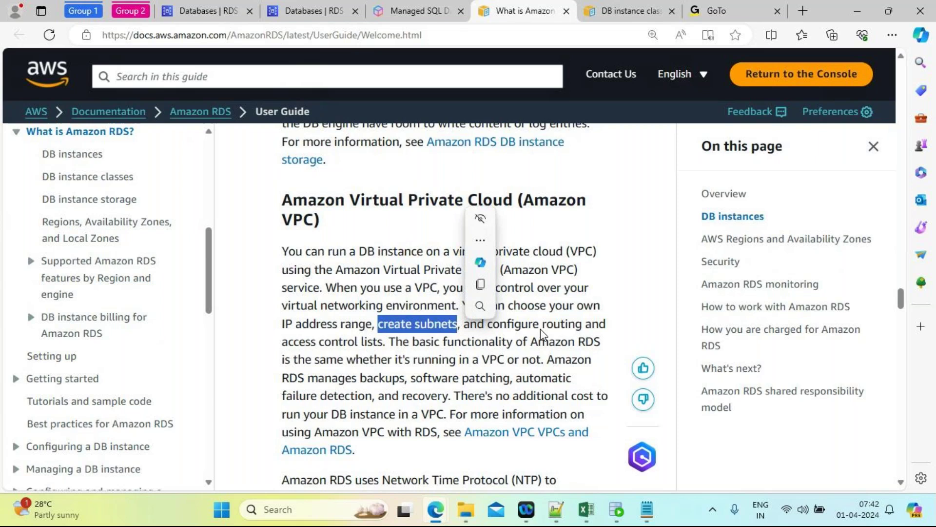
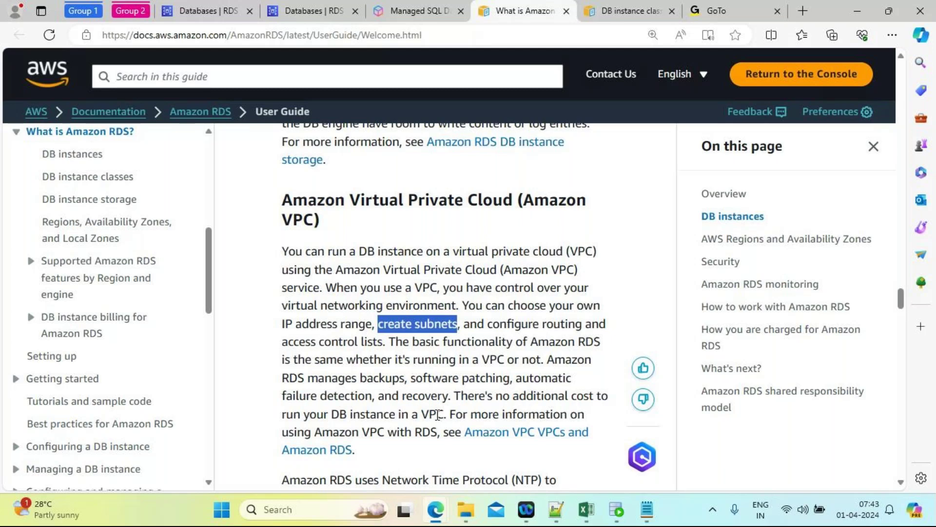
# Step: Scroll from the VPC section back up to the 'What is Amazon RDS' title and introduction
pyautogui.scroll(1, 438, 414)
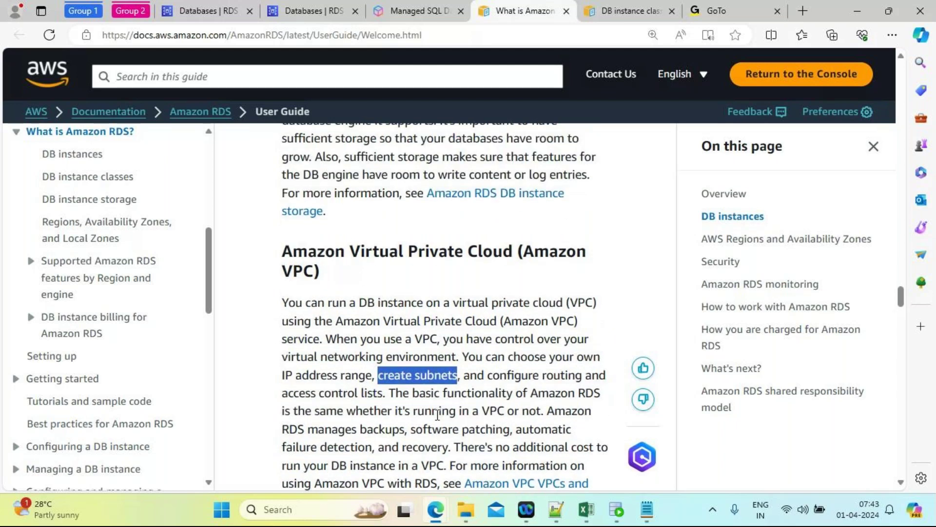
pyautogui.scroll(15, 438, 415)
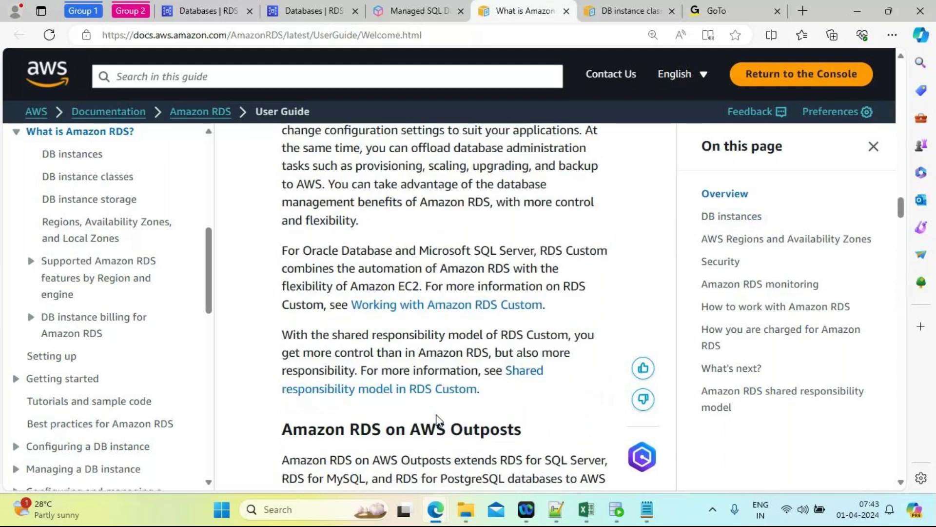
pyautogui.scroll(10, 438, 420)
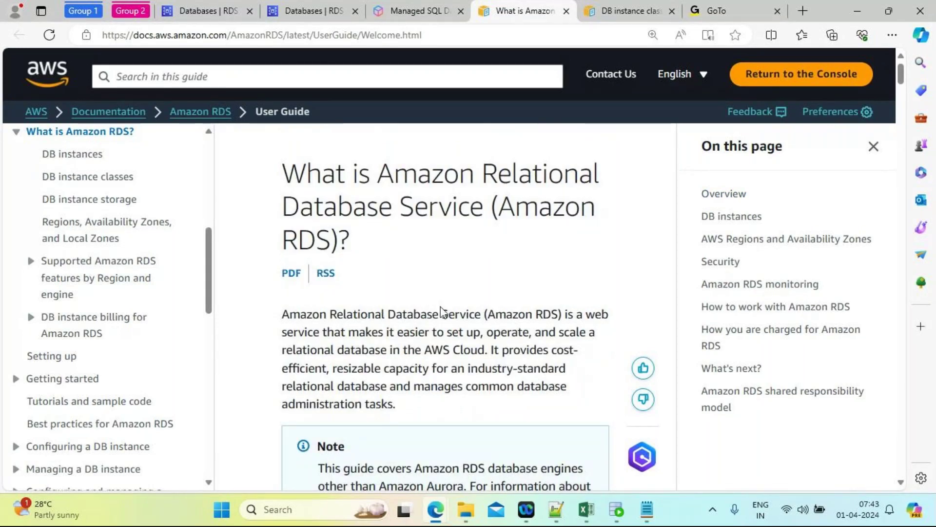
# Step: Scroll to the 'Amazon RDS and Amazon EC2' section and highlight 'Amazon EC2' in its heading
pyautogui.scroll(-2, 443, 313)
pyautogui.scroll(-6, 443, 312)
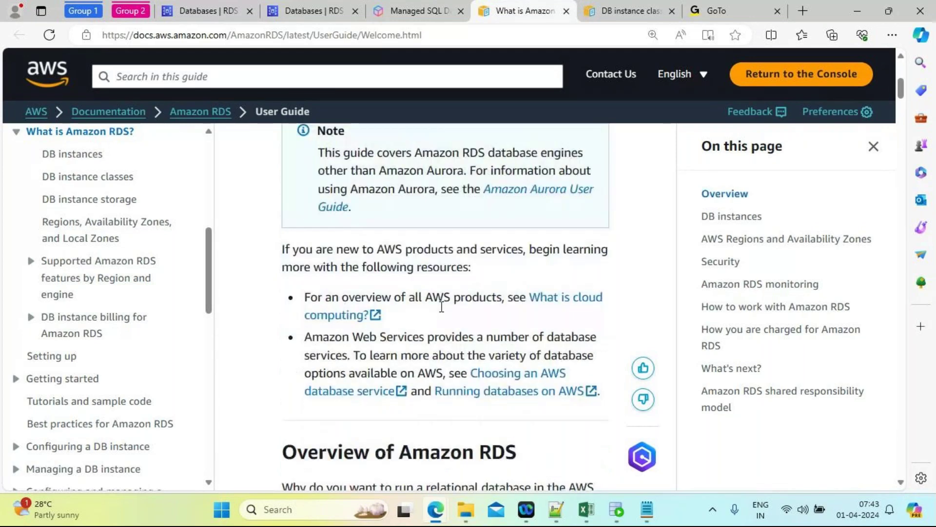
pyautogui.scroll(-8, 442, 312)
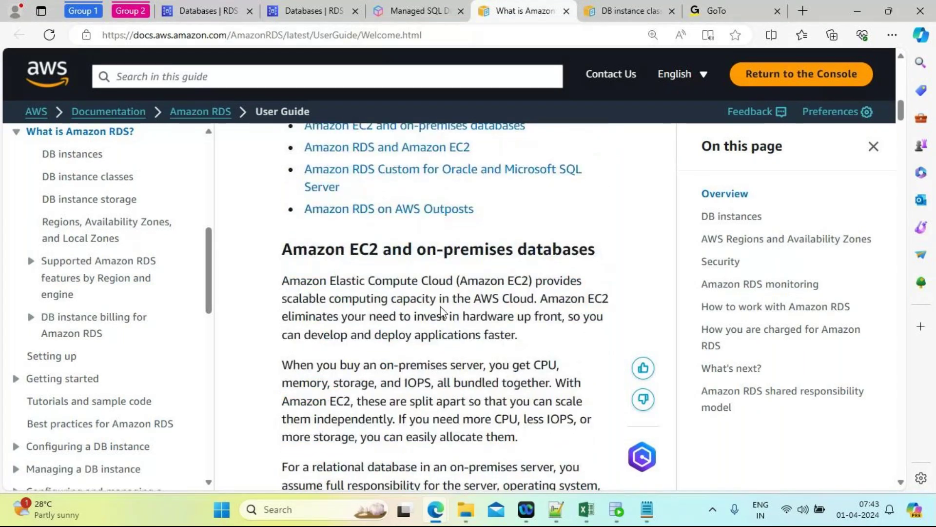
pyautogui.scroll(-15, 441, 312)
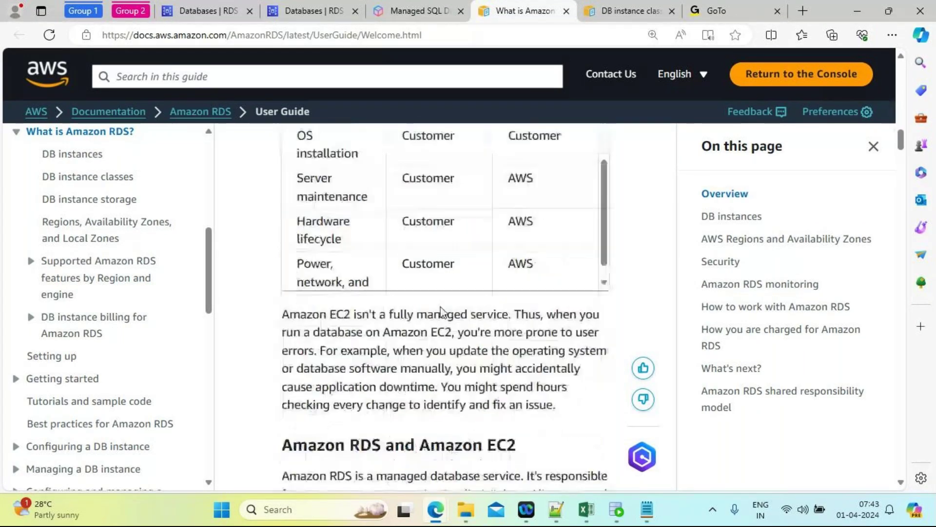
pyautogui.moveTo(418, 295); pyautogui.dragTo(524, 306)
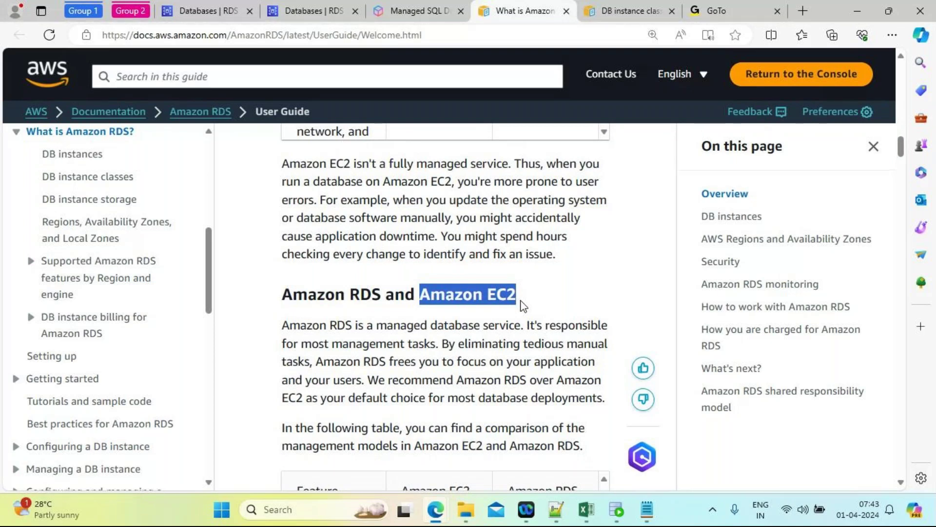
pyautogui.moveTo(523, 305)
pyautogui.mouseDown()
pyautogui.moveTo(447, 298)
pyautogui.moveTo(523, 302)
pyautogui.mouseUp()
# Step: Scroll past RDS Custom, Outposts, DB instances and DB engines to the DB instance classes section
pyautogui.scroll(-2, 546, 320)
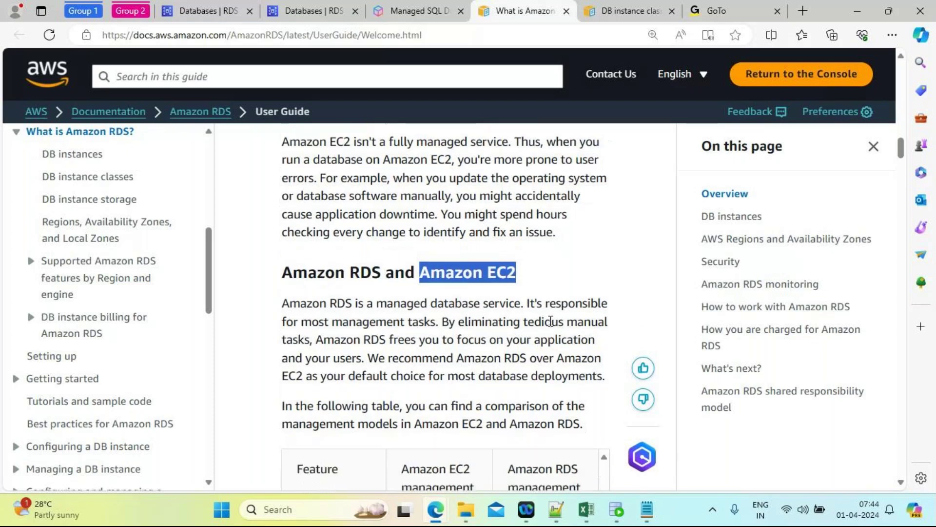
pyautogui.scroll(-4, 551, 321)
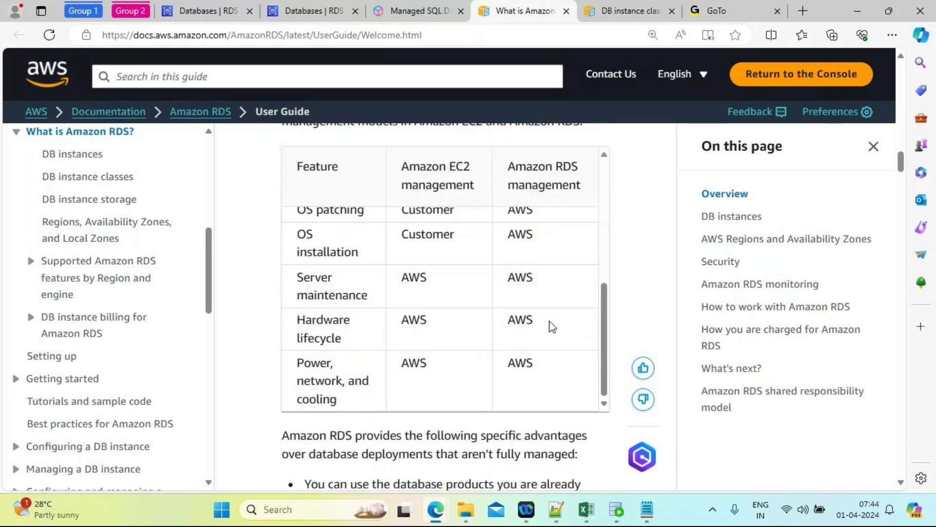
pyautogui.scroll(-8, 551, 322)
pyautogui.scroll(-1, 550, 321)
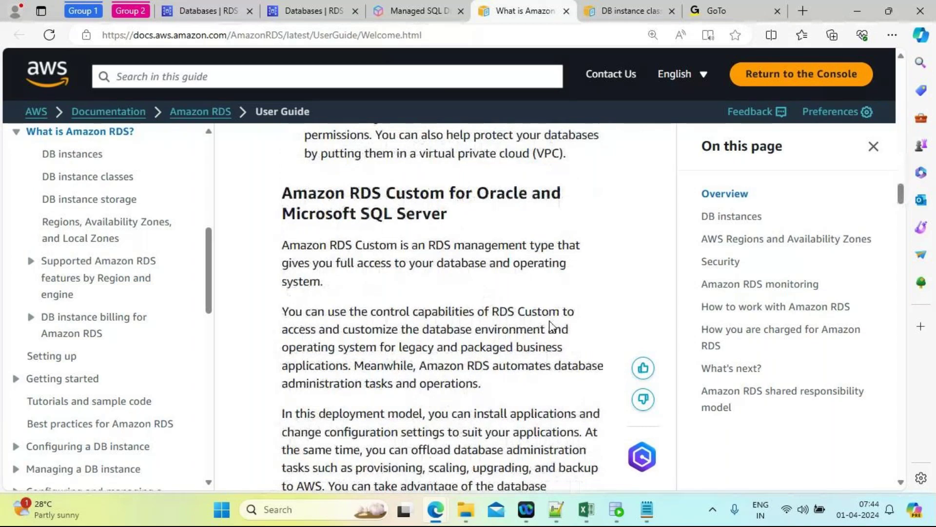
pyautogui.scroll(-8, 551, 324)
pyautogui.scroll(-2, 551, 321)
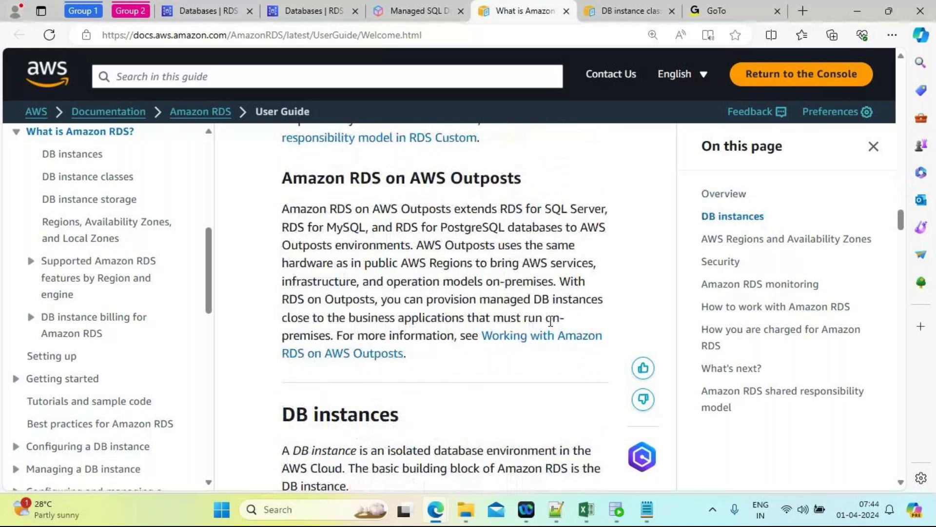
pyautogui.scroll(-2, 550, 321)
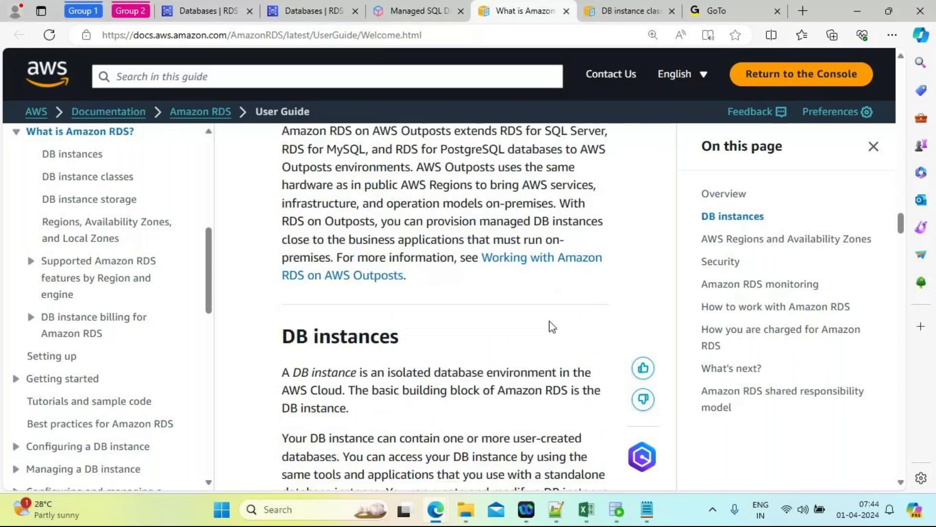
pyautogui.scroll(-3, 551, 326)
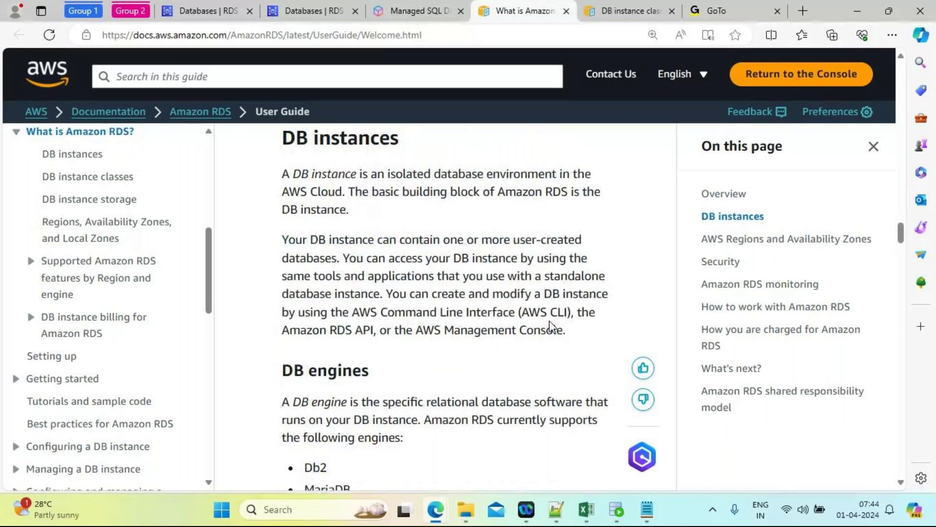
pyautogui.scroll(1, 550, 325)
pyautogui.scroll(1, 551, 321)
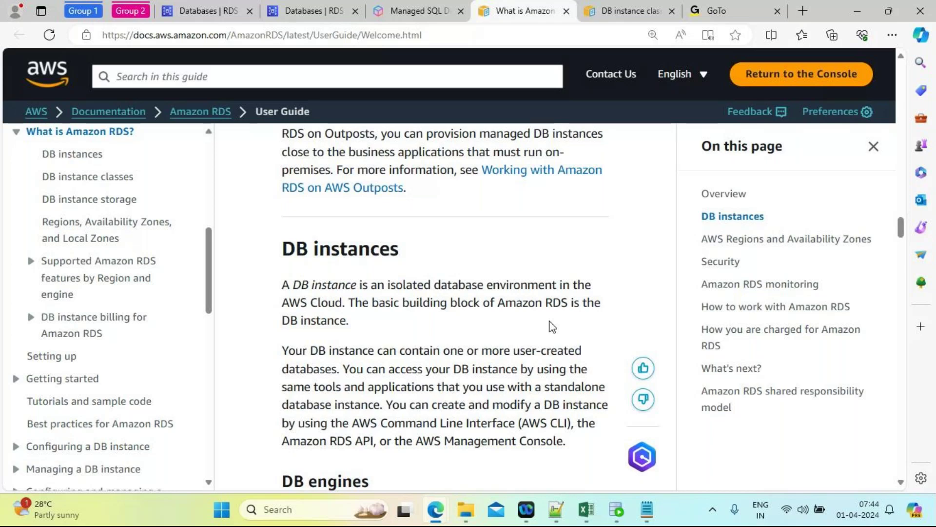
pyautogui.scroll(-5, 552, 325)
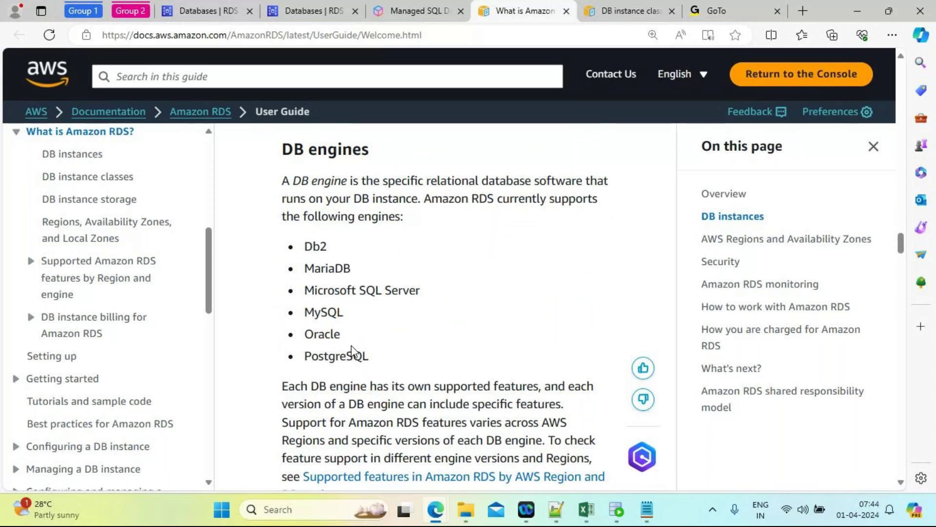
pyautogui.scroll(-4, 351, 346)
pyautogui.scroll(-1, 353, 346)
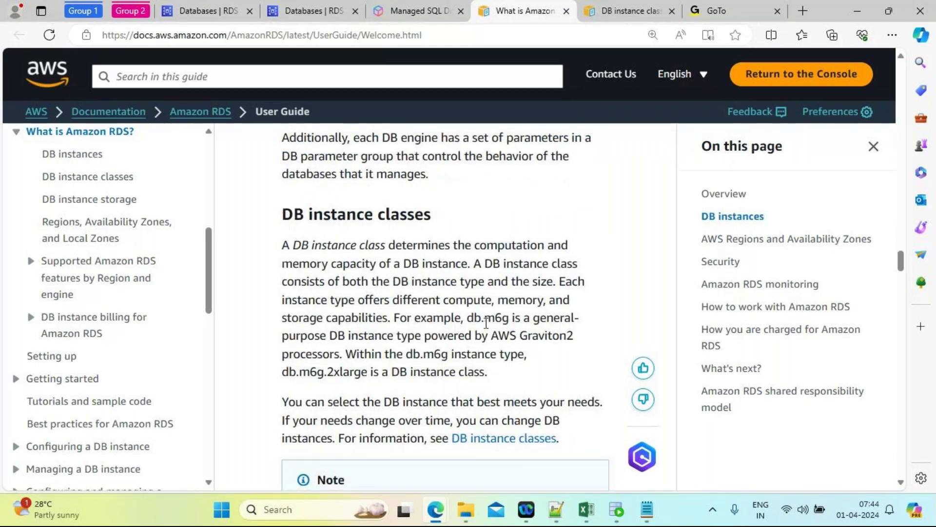
# Step: Highlight db.m6g, look it up on the DB instance classes page, then return to DB instance storage
pyautogui.moveTo(468, 319); pyautogui.dragTo(509, 318)
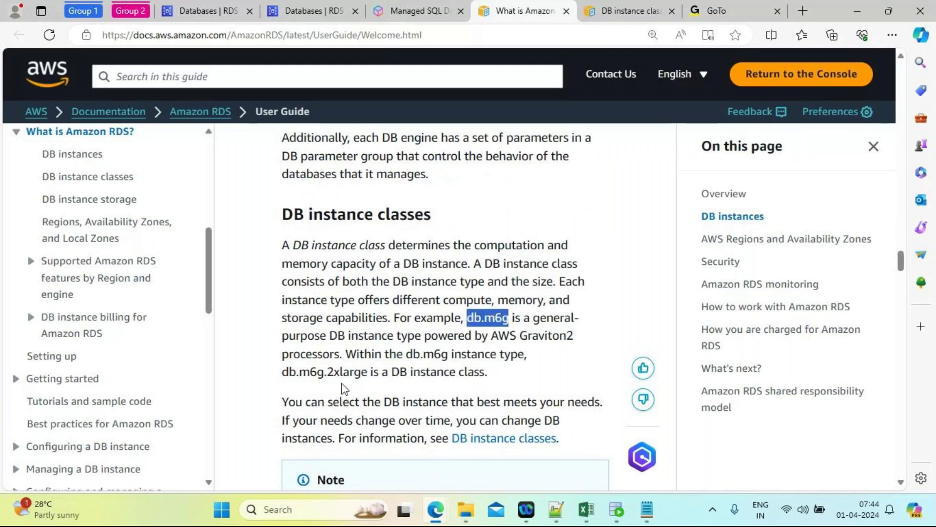
pyautogui.click(613, 15)
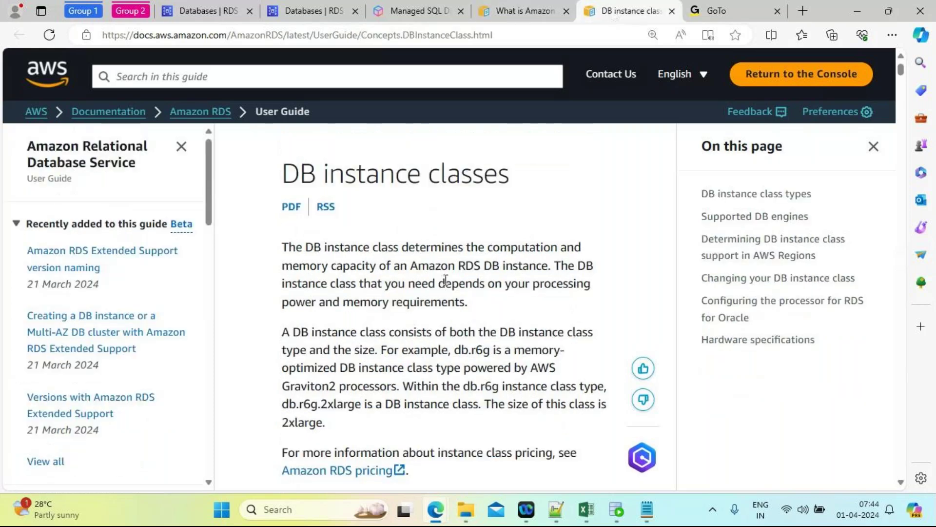
pyautogui.scroll(-10, 445, 280)
pyautogui.scroll(-10, 430, 292)
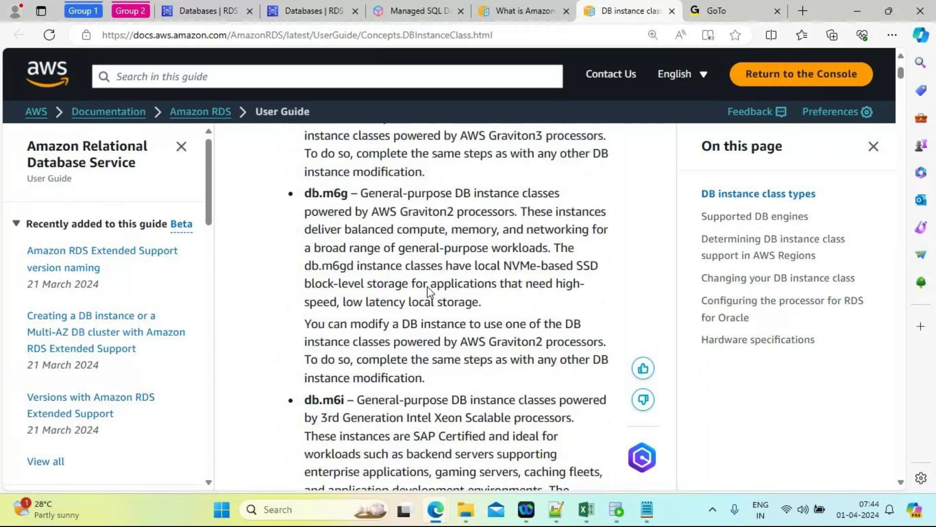
pyautogui.scroll(-3, 428, 286)
pyautogui.hotkey('ctrl', 'shift', 'Tab')
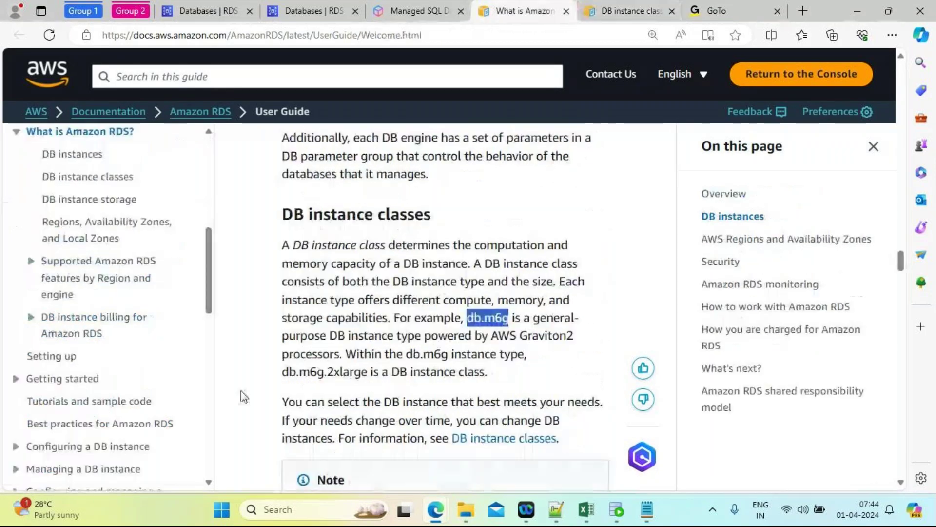
pyautogui.scroll(-7, 236, 372)
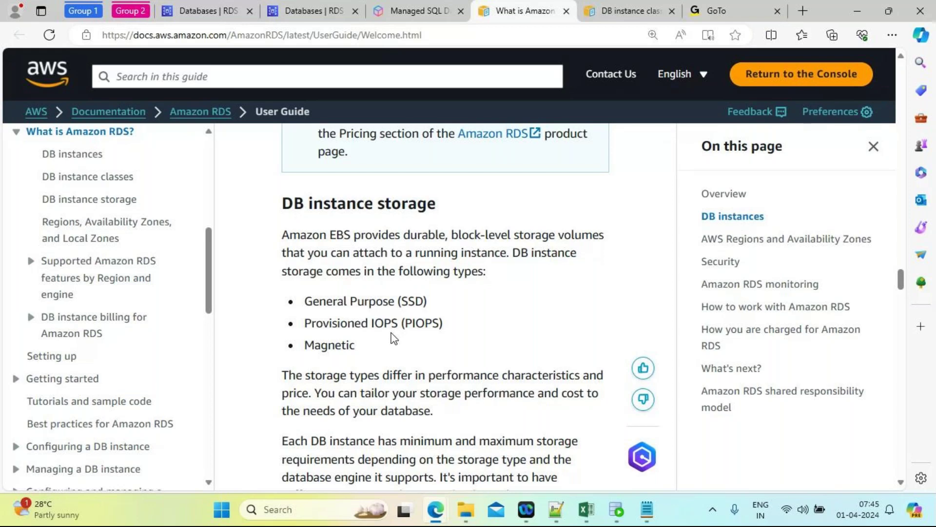
# Step: Read through the storage and VPC sections, then return to the RDS console's Databases list
pyautogui.scroll(-1, 393, 336)
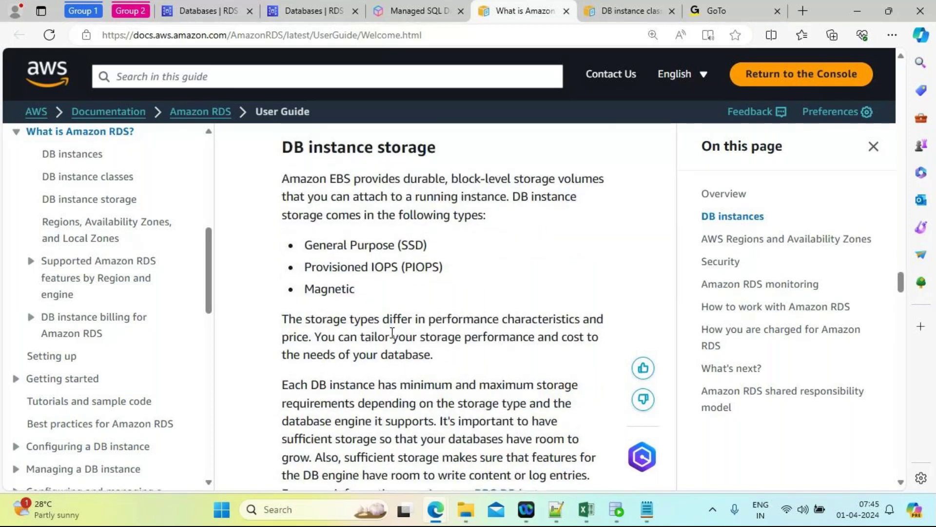
pyautogui.scroll(-6, 393, 335)
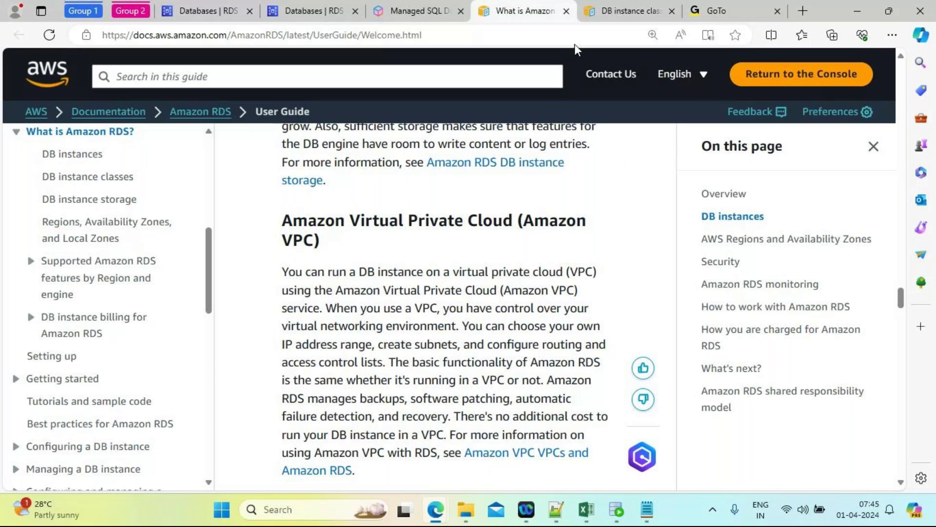
pyautogui.click(208, 11)
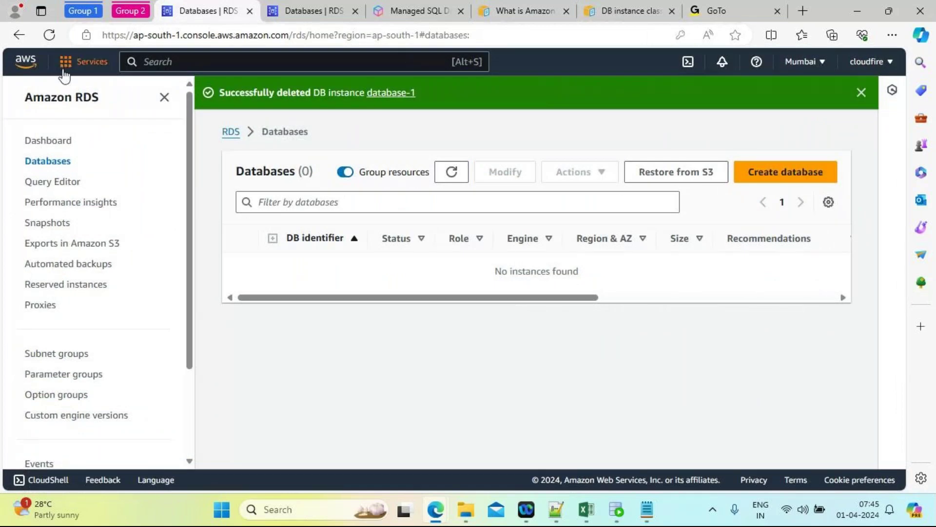
pyautogui.click(54, 142)
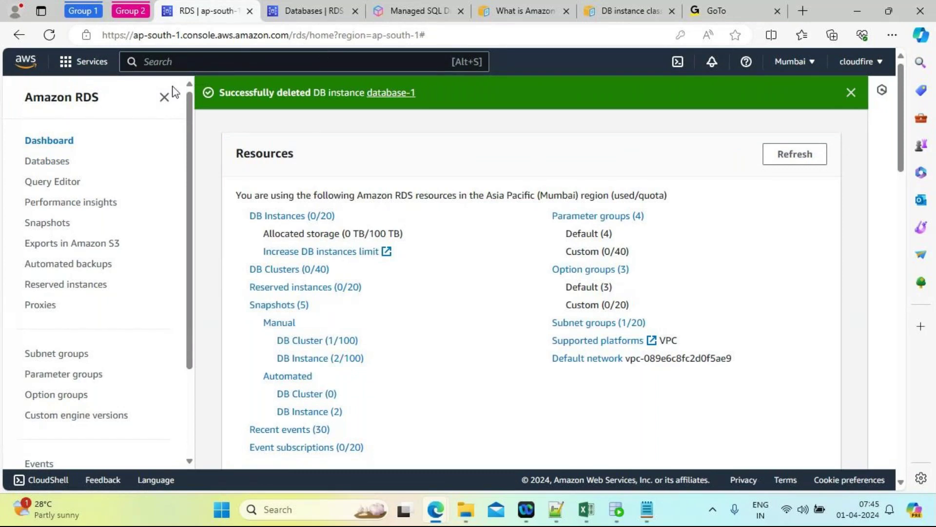
pyautogui.click(26, 62)
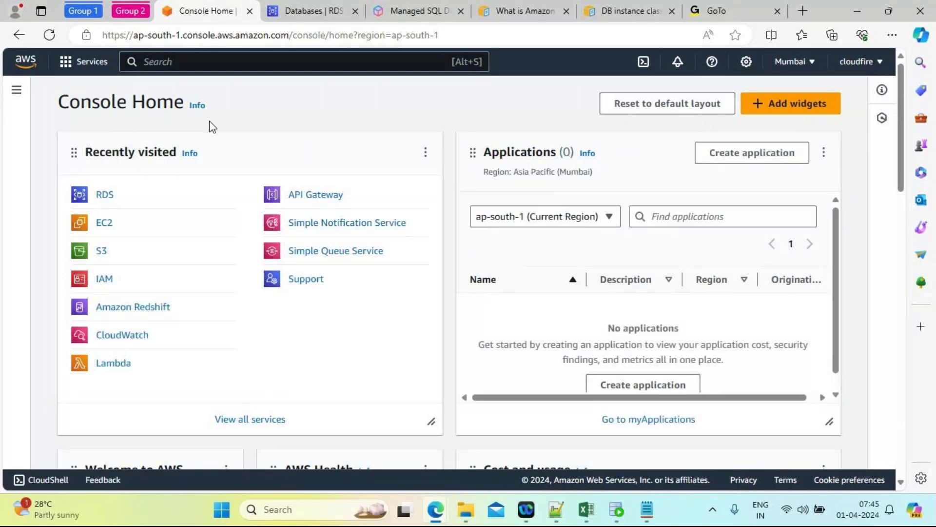
pyautogui.click(175, 62)
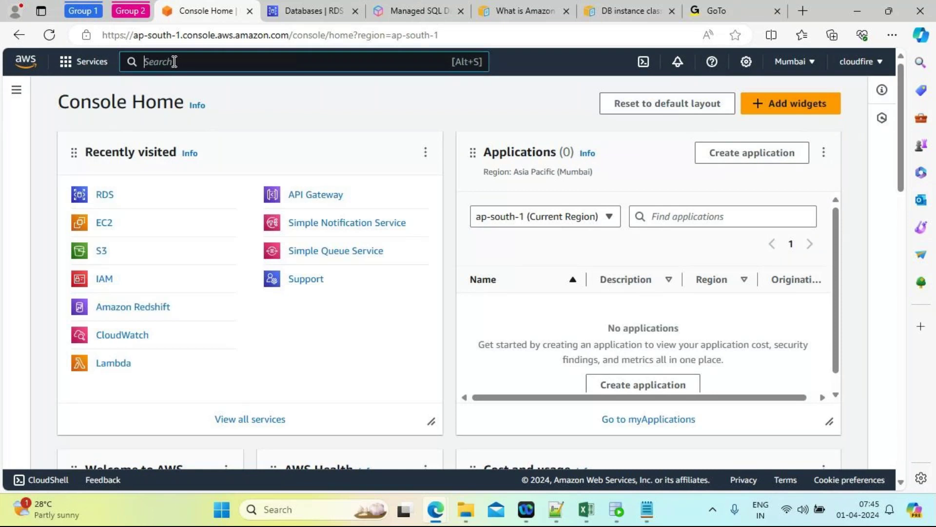
pyautogui.write('rds')
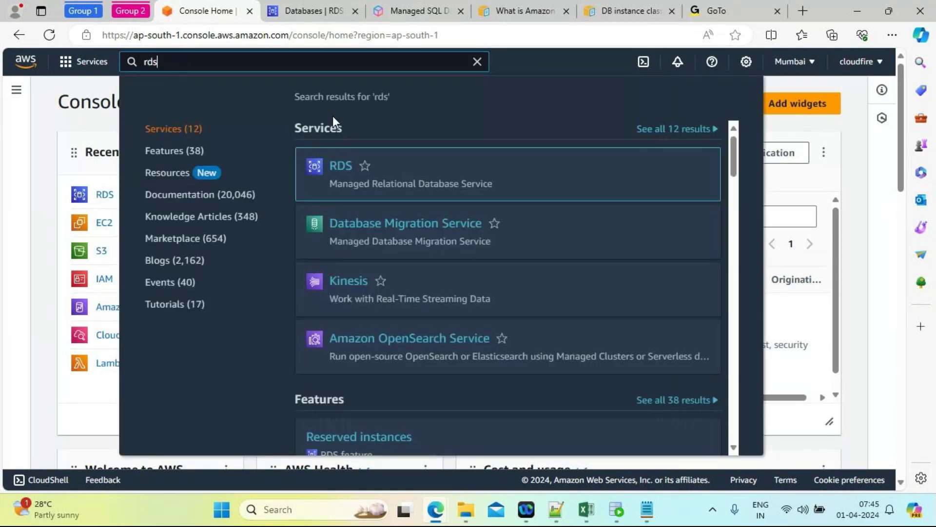
pyautogui.moveTo(338, 172)
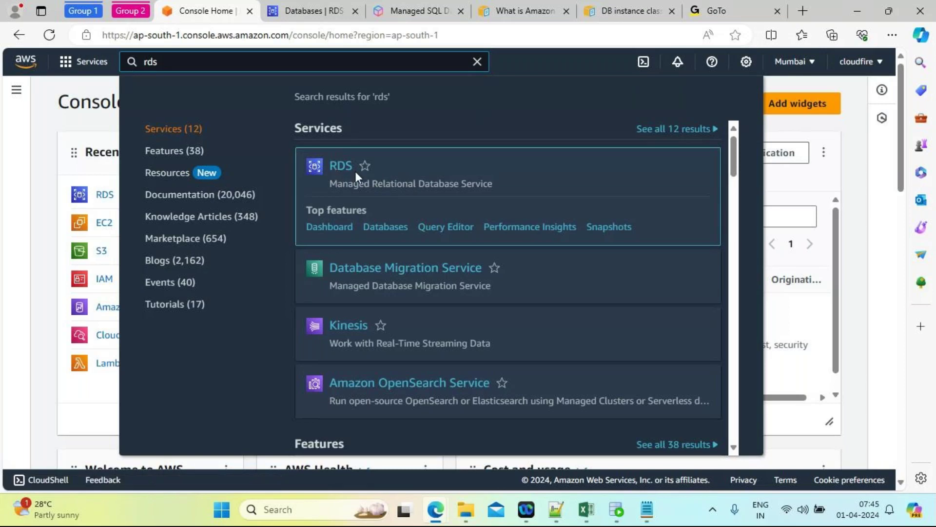
pyautogui.click(341, 172)
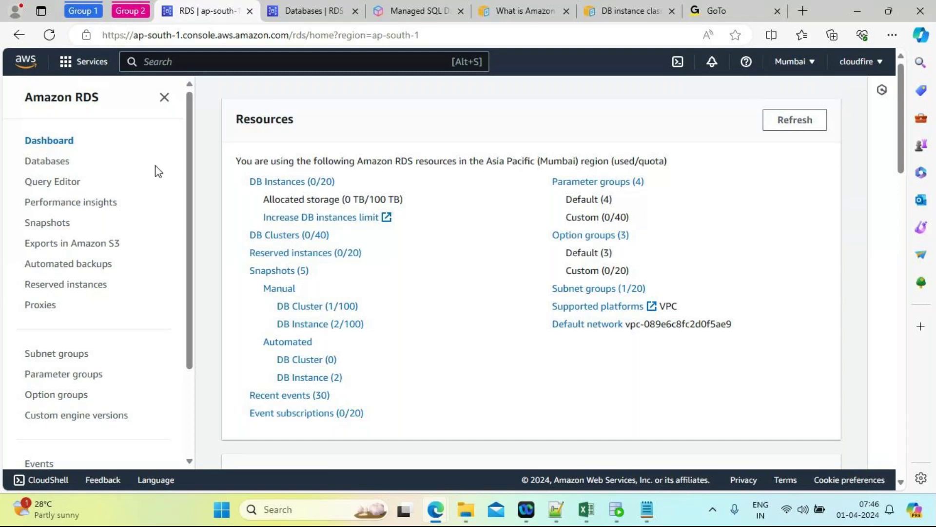
pyautogui.click(55, 165)
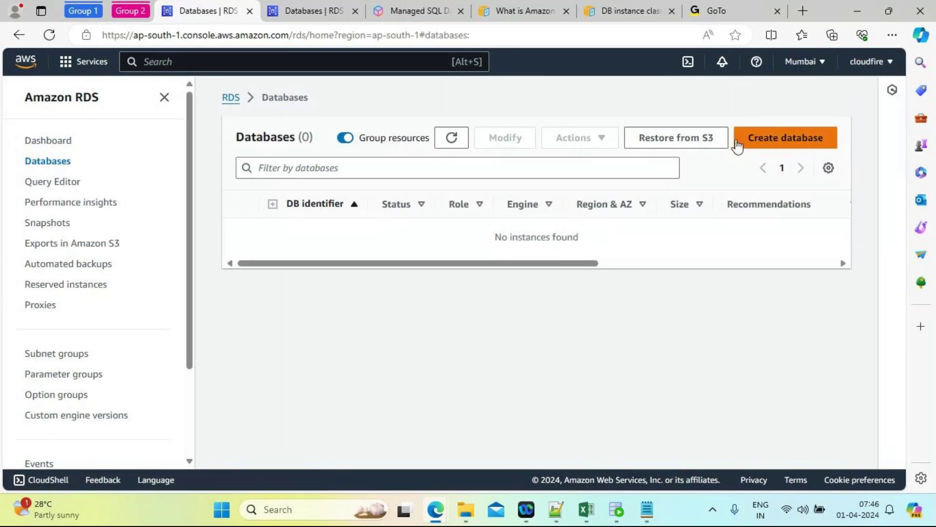
pyautogui.click(772, 140)
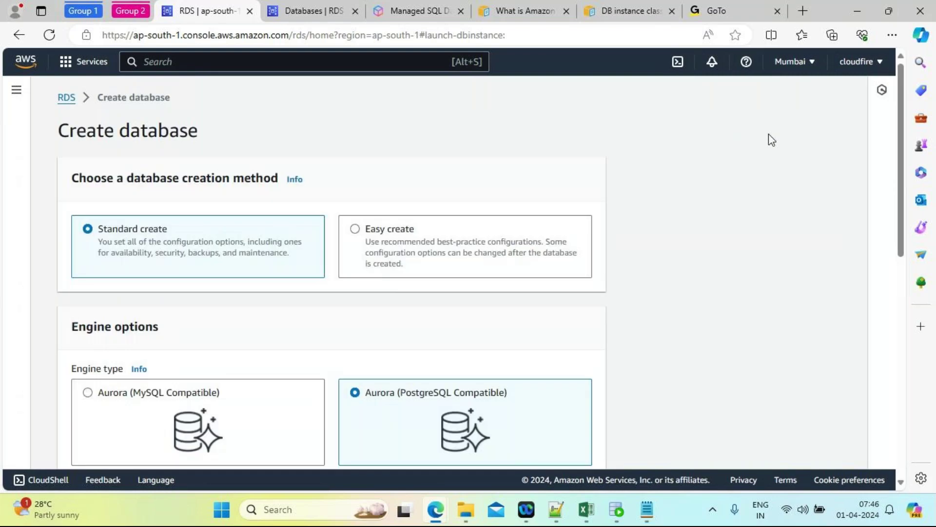
pyautogui.moveTo(901, 165); pyautogui.dragTo(903, 190)
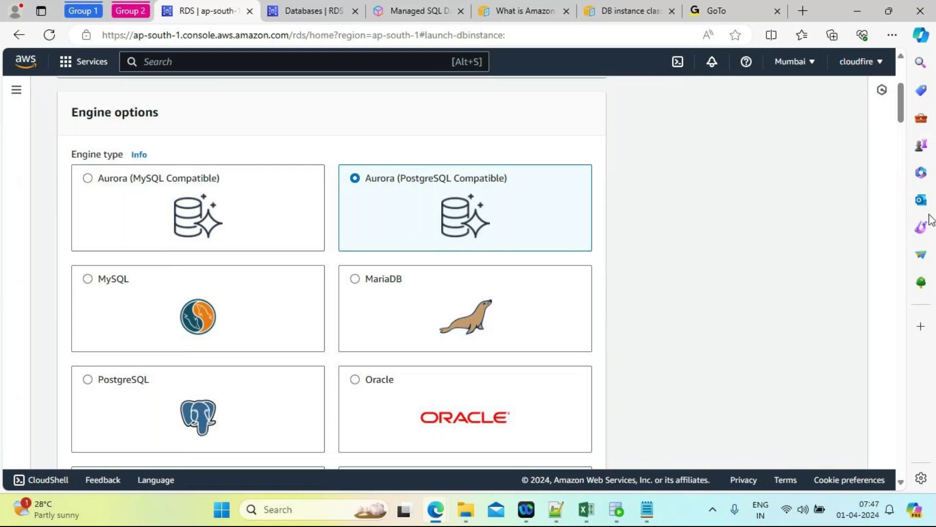
pyautogui.moveTo(899, 109)
pyautogui.mouseDown()
pyautogui.moveTo(899, 135)
pyautogui.moveTo(899, 125)
pyautogui.mouseUp()
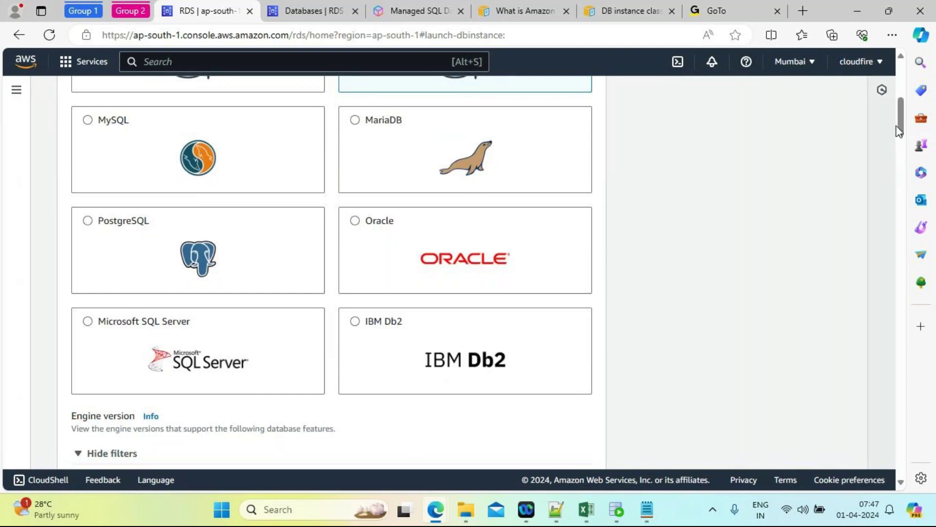
pyautogui.moveTo(899, 131); pyautogui.dragTo(900, 111)
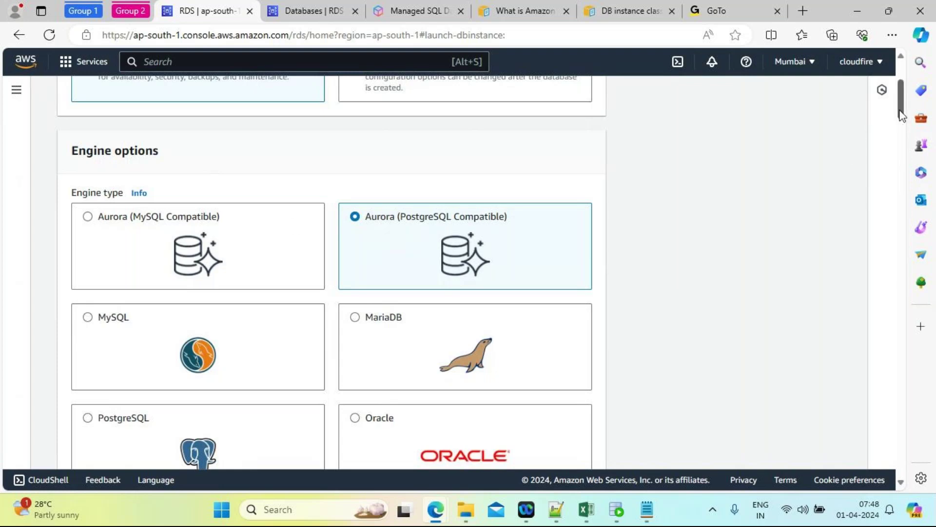
pyautogui.moveTo(901, 115); pyautogui.dragTo(902, 122)
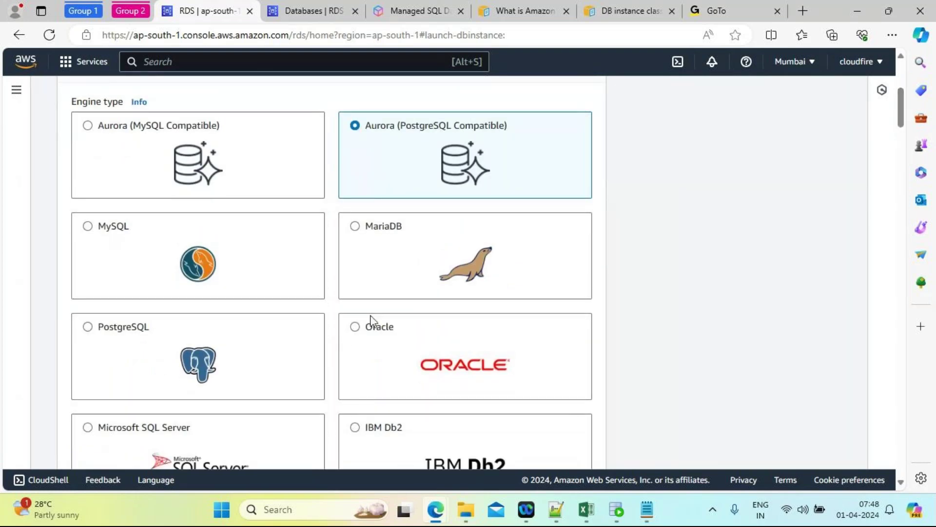
# Step: Select Oracle as the engine type and return to the top of the Create database page
pyautogui.click(353, 330)
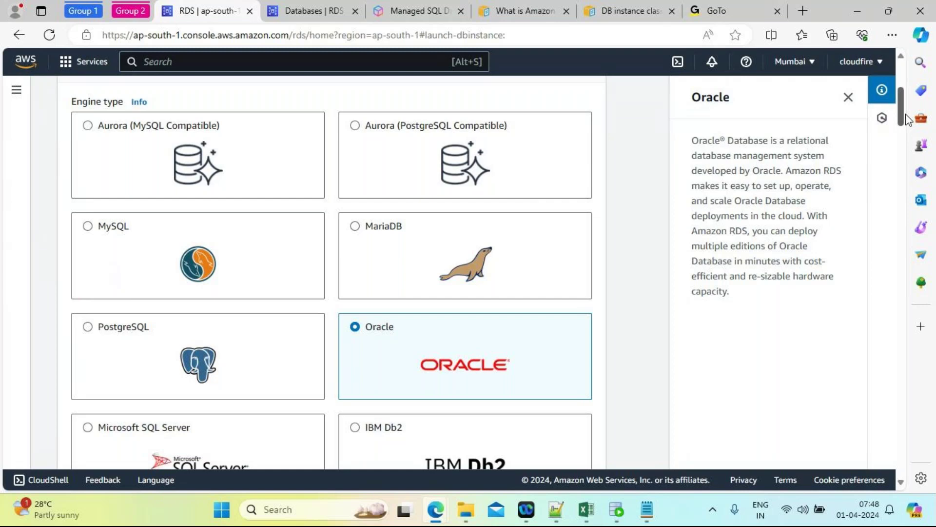
pyautogui.moveTo(903, 116); pyautogui.dragTo(902, 91)
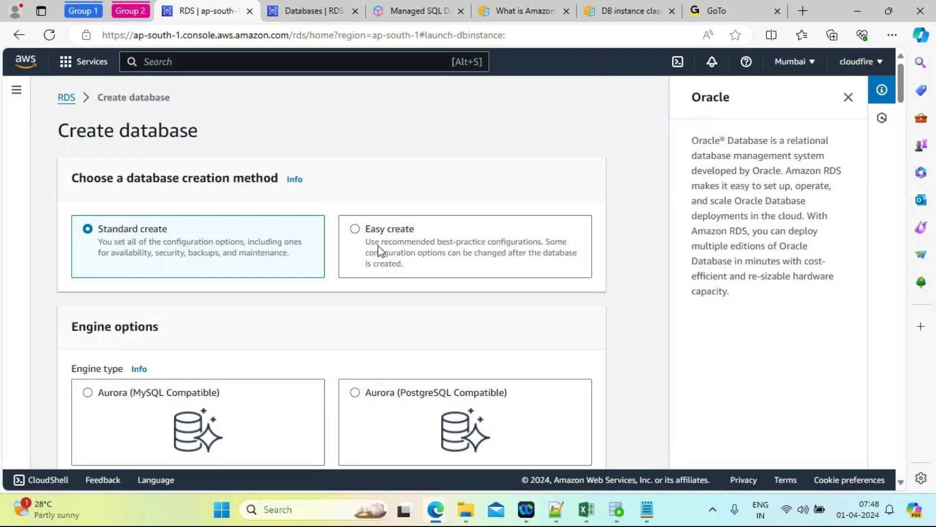
# Step: Compare the Easy create and Standard create methods for the new database
pyautogui.click(356, 230)
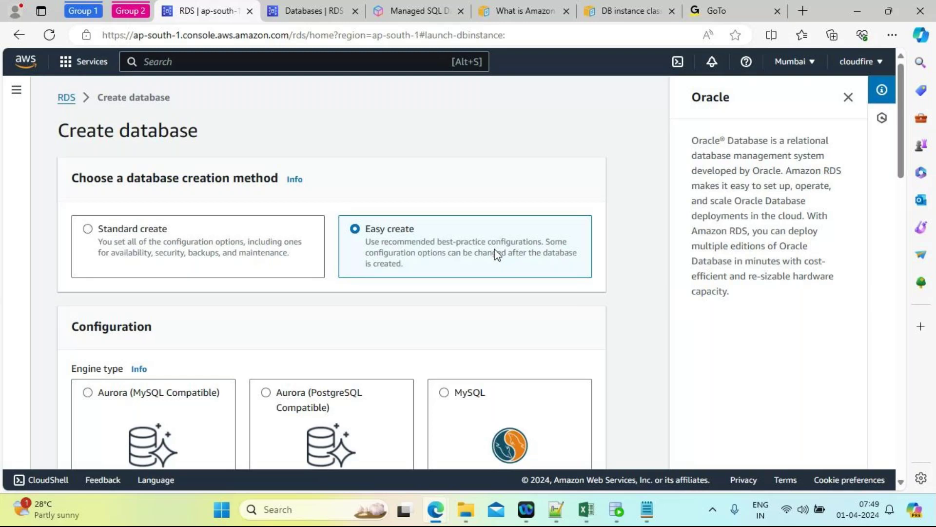
pyautogui.click(87, 229)
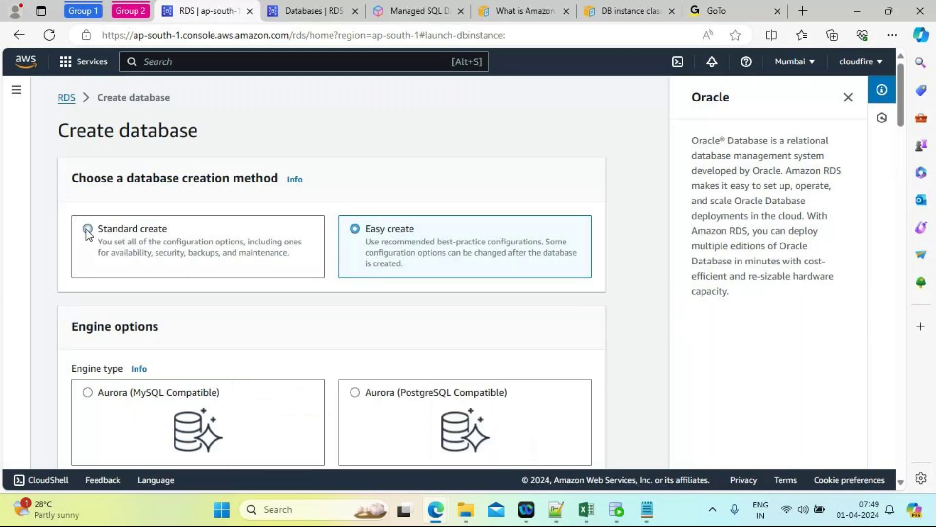
pyautogui.click(360, 237)
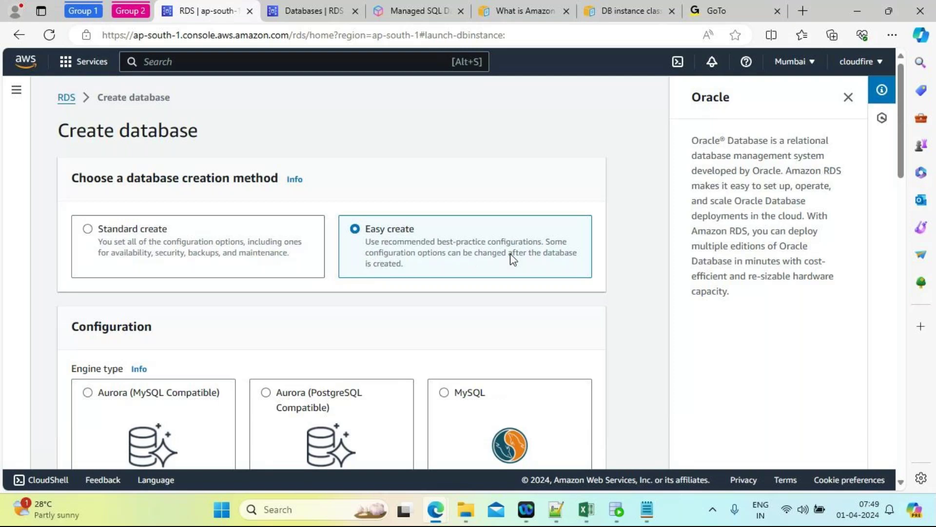
pyautogui.click(87, 230)
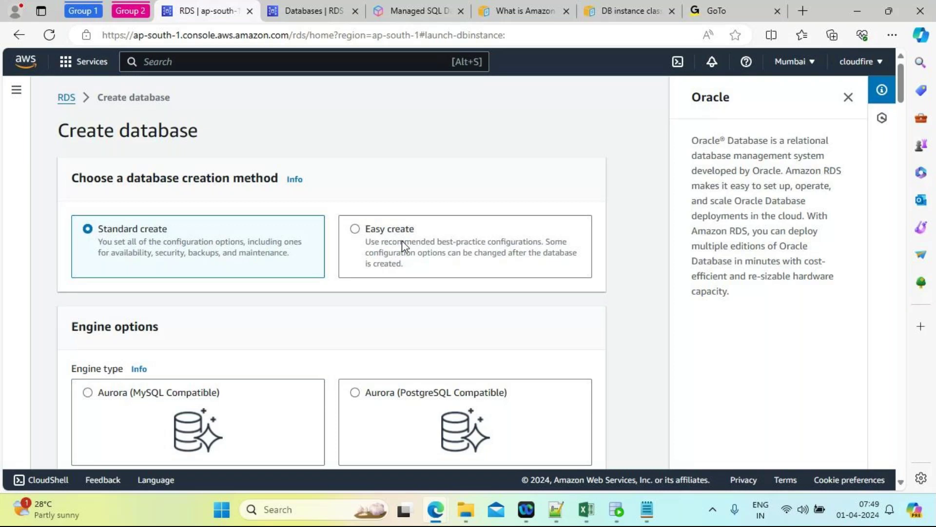
# Step: Choose Easy create and review Standard Edition Two with the Dev/Test db.m5.large size
pyautogui.moveTo(402, 241); pyautogui.dragTo(594, 194)
pyautogui.click(615, 122)
pyautogui.moveTo(901, 95); pyautogui.dragTo(901, 102)
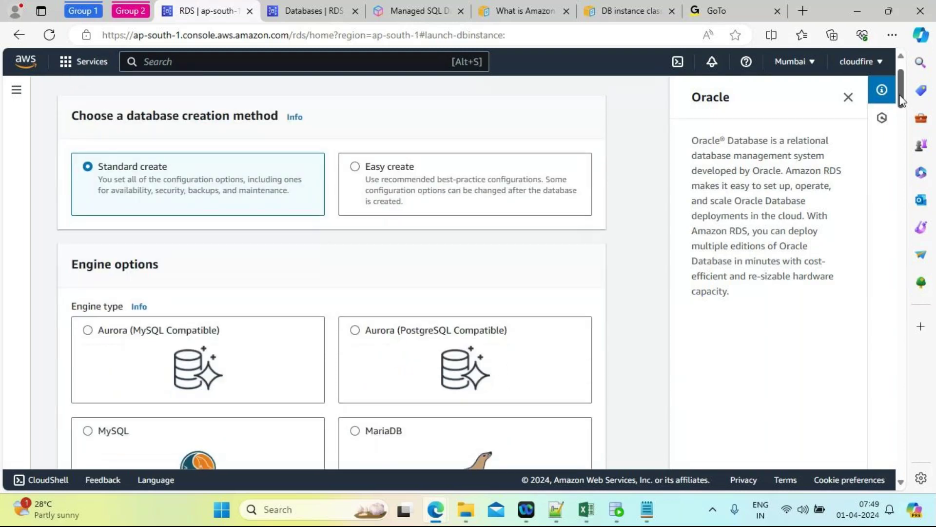
pyautogui.click(356, 167)
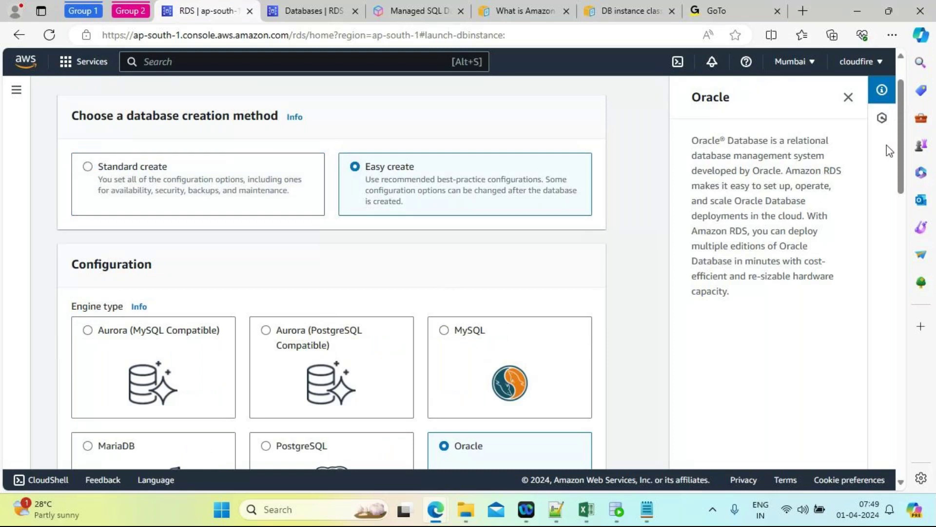
pyautogui.scroll(-4, 413, 295)
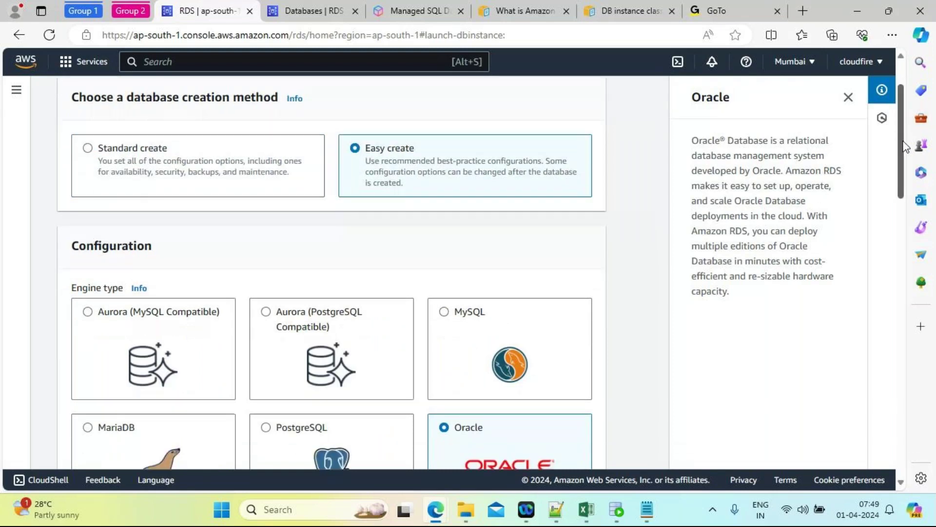
pyautogui.moveTo(899, 177); pyautogui.dragTo(918, 264)
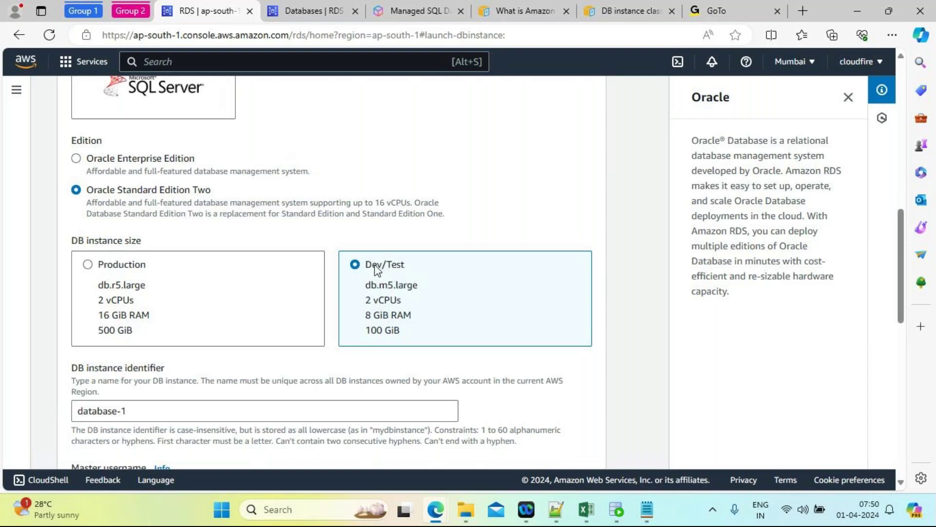
pyautogui.click(76, 161)
pyautogui.click(76, 190)
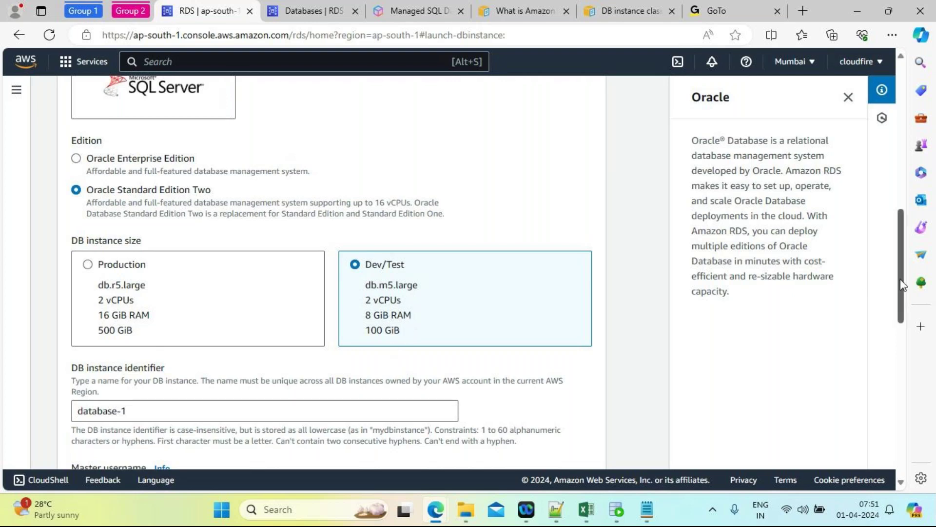
pyautogui.moveTo(903, 285); pyautogui.dragTo(905, 332)
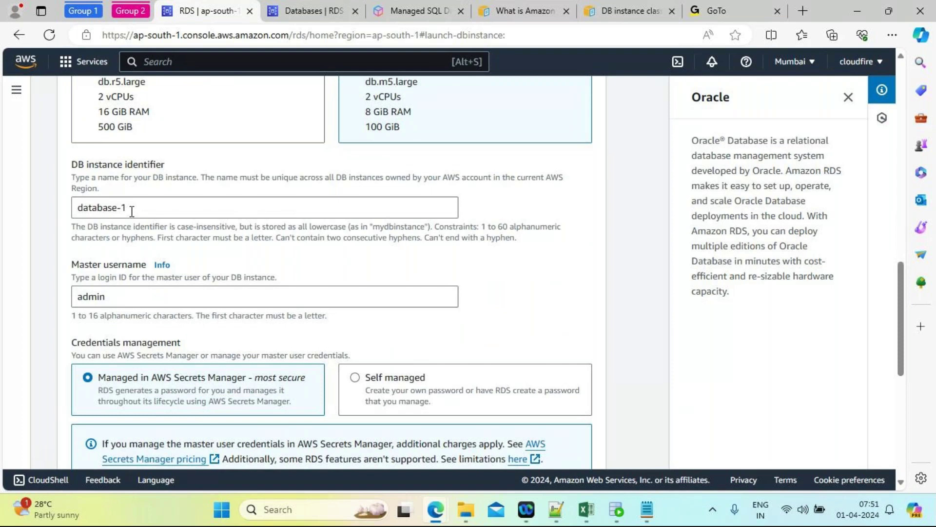
pyautogui.moveTo(132, 211); pyautogui.dragTo(74, 207)
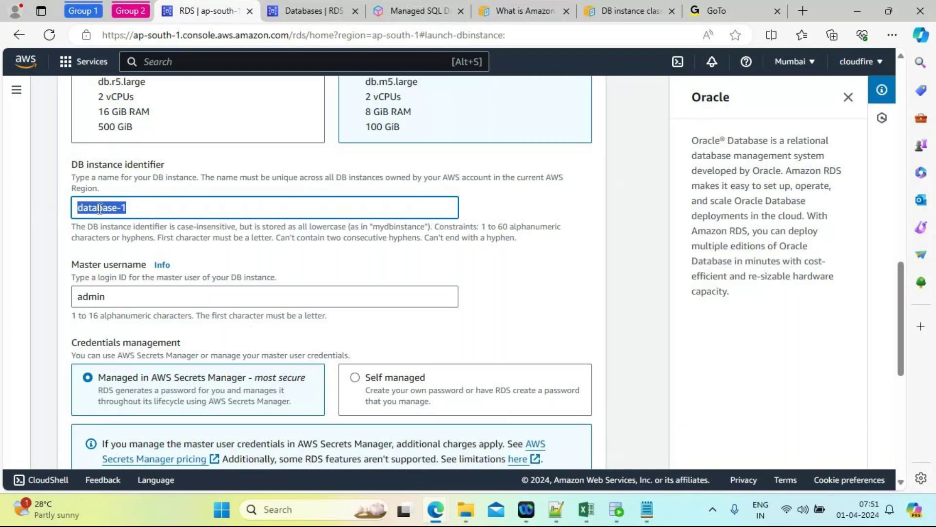
pyautogui.moveTo(141, 210); pyautogui.dragTo(76, 207)
pyautogui.moveTo(903, 293); pyautogui.dragTo(902, 327)
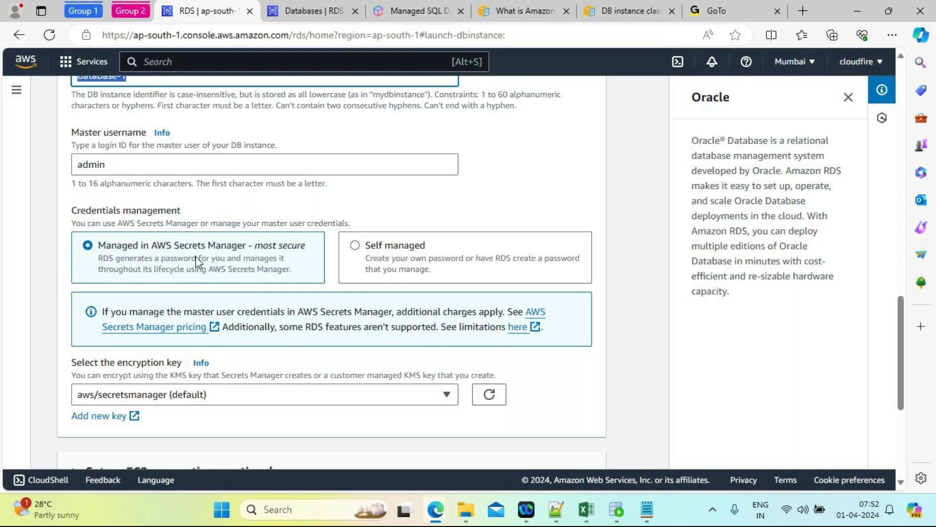
# Step: Select Self managed credentials and enter and confirm the master password
pyautogui.click(356, 246)
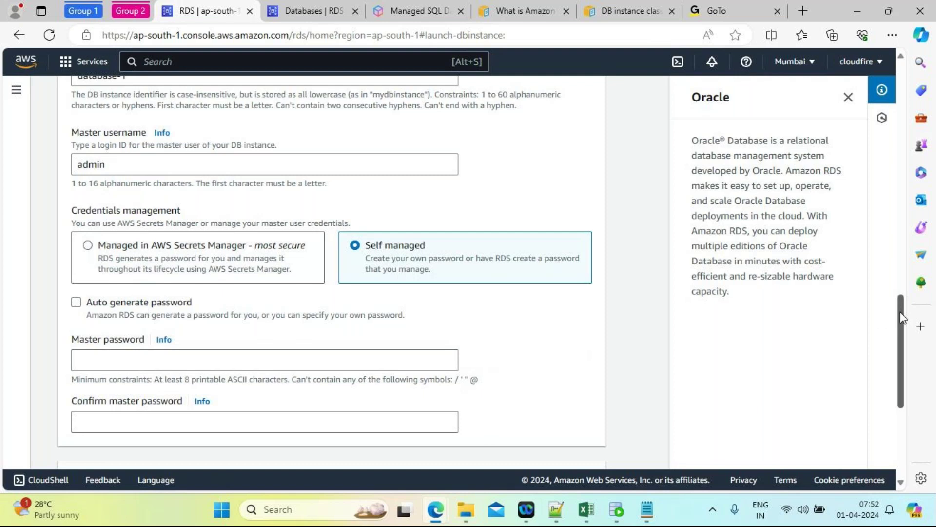
pyautogui.moveTo(900, 313); pyautogui.dragTo(900, 340)
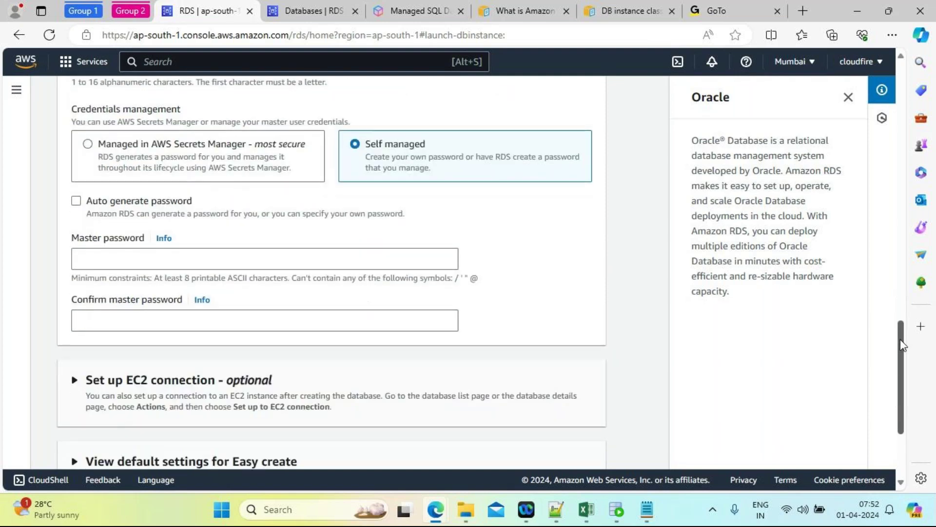
pyautogui.click(119, 259)
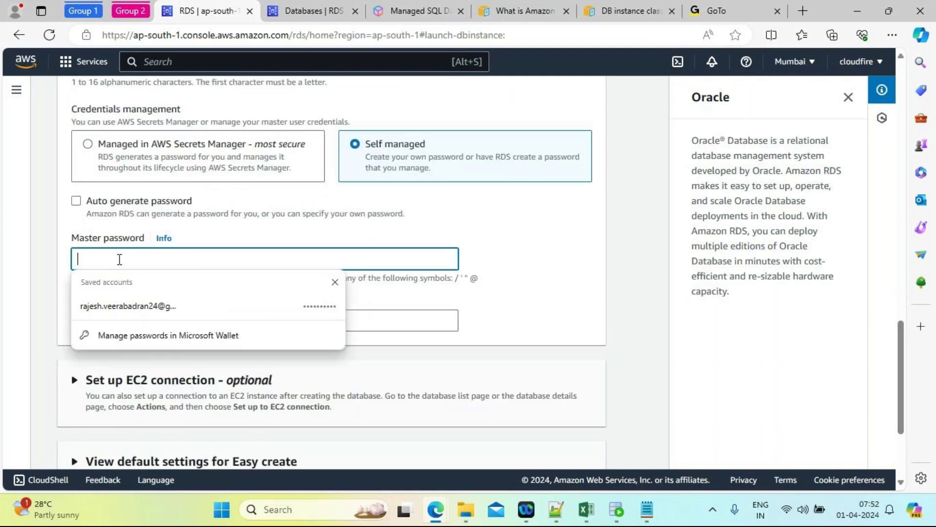
pyautogui.write('•••••••••')
pyautogui.click(579, 318)
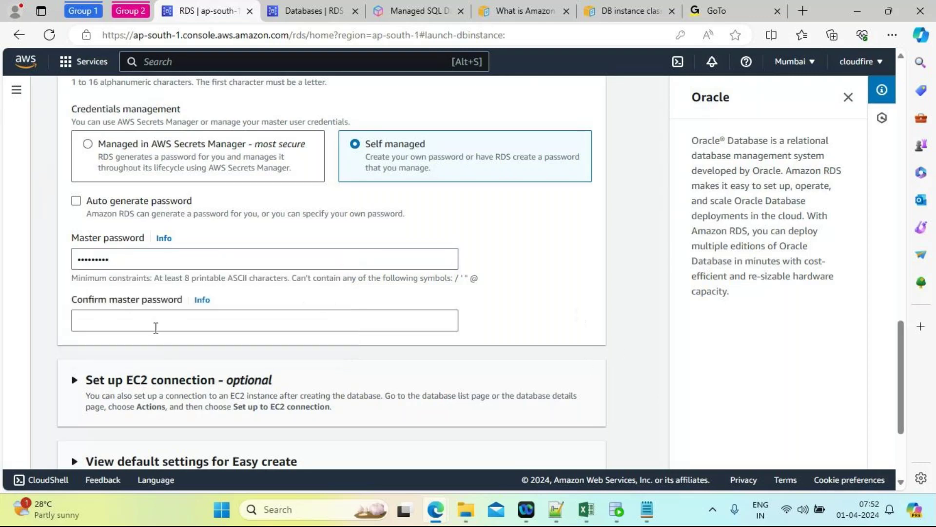
pyautogui.click(116, 322)
pyautogui.write('•••')
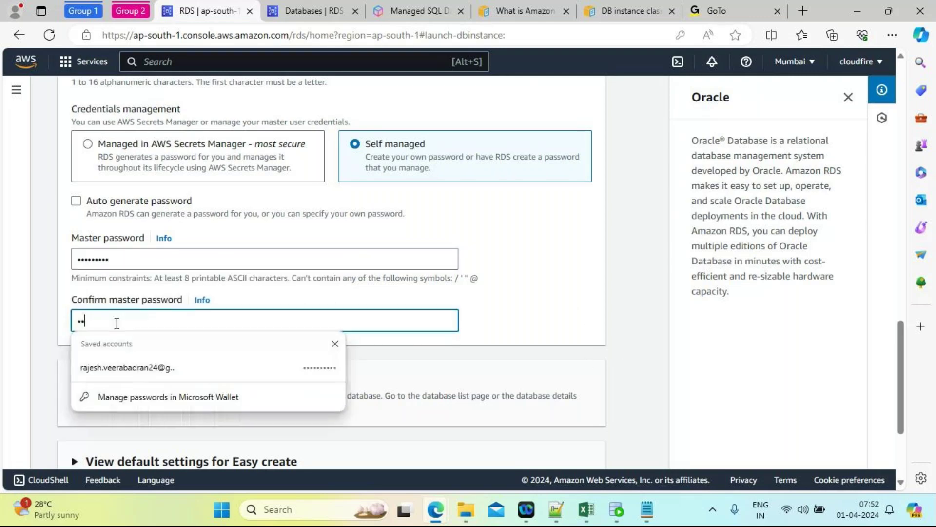
pyautogui.write('••••••')
pyautogui.click(592, 256)
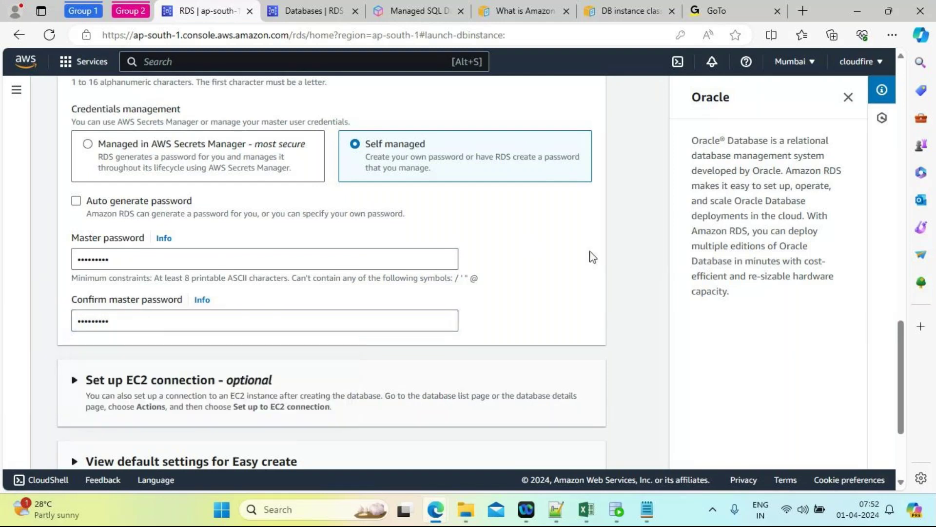
# Step: Scroll through the Create database form to review the entered settings
pyautogui.scroll(-3, 593, 257)
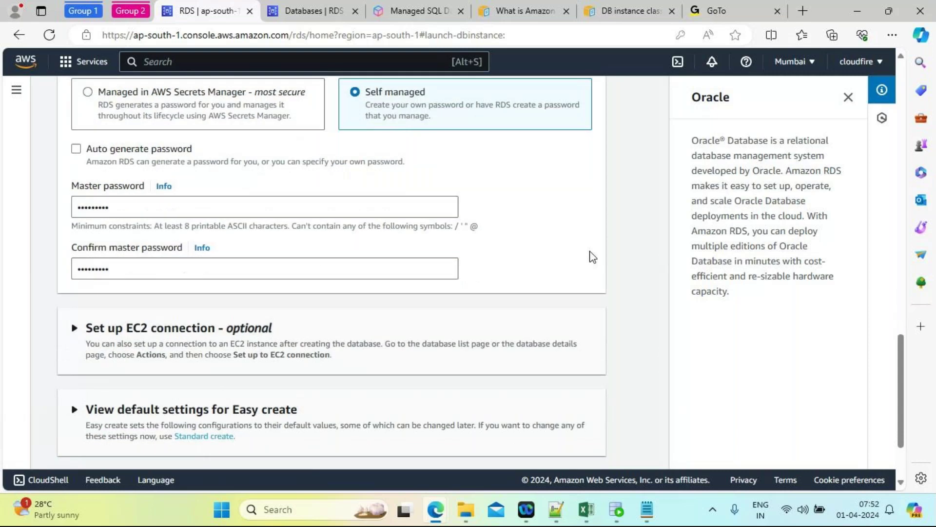
pyautogui.scroll(-1, 592, 257)
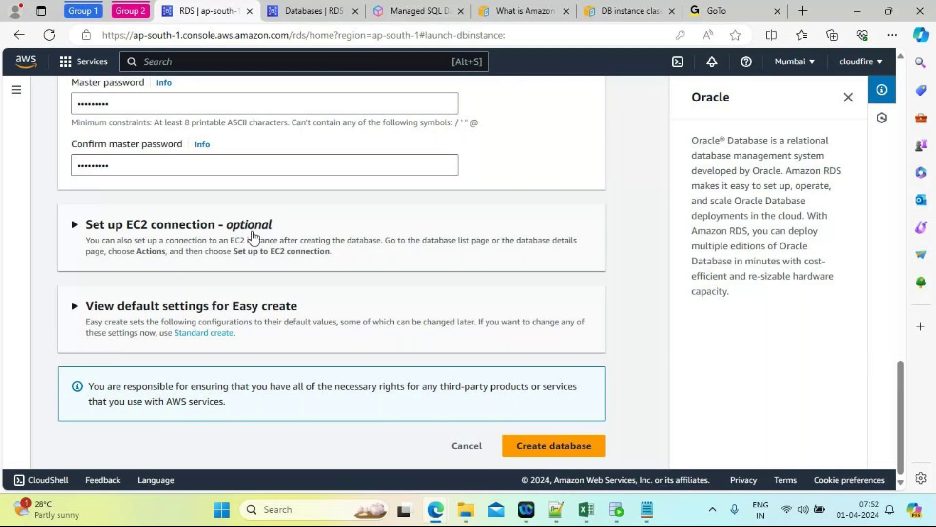
pyautogui.scroll(3, 253, 238)
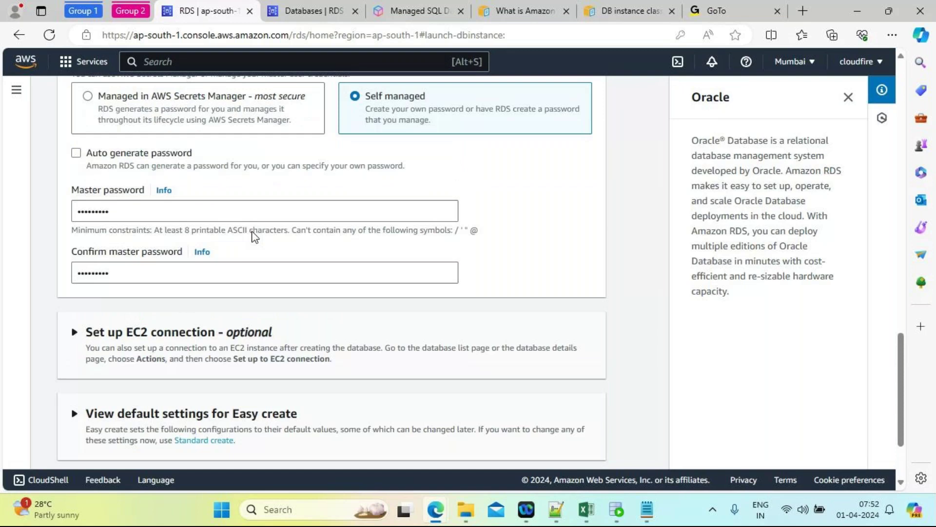
pyautogui.scroll(5, 253, 238)
pyautogui.scroll(-7, 253, 237)
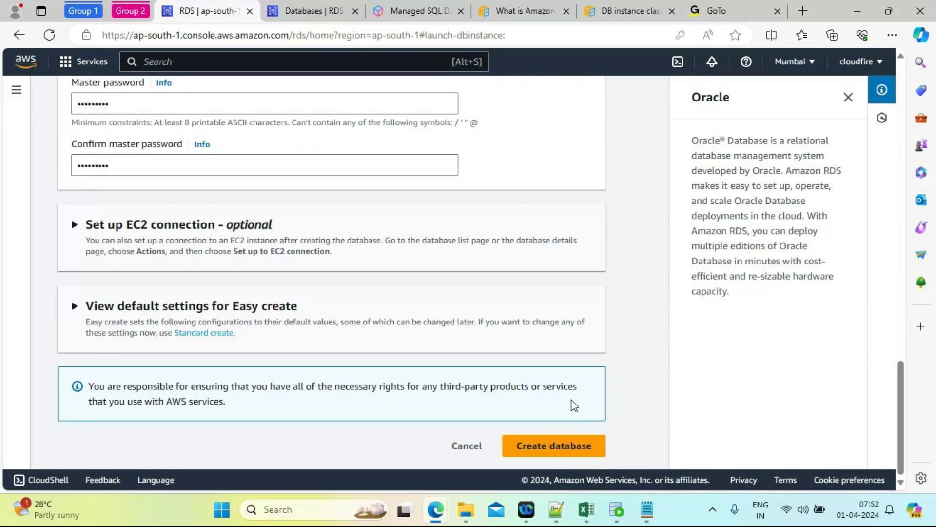
pyautogui.scroll(8, 573, 404)
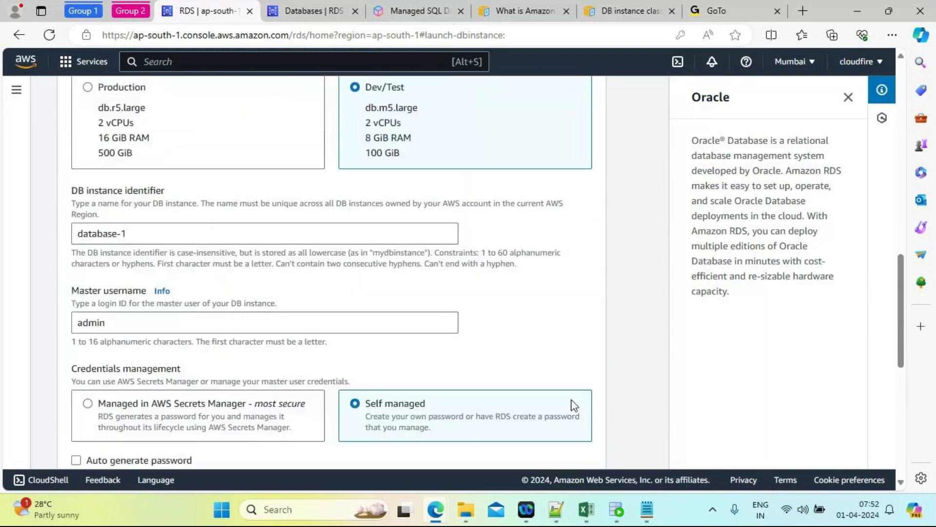
pyautogui.scroll(10, 573, 404)
# Step: Search for 'vpc' and open the VPC console in a new browser tab
pyautogui.click(177, 61)
pyautogui.write('vpc')
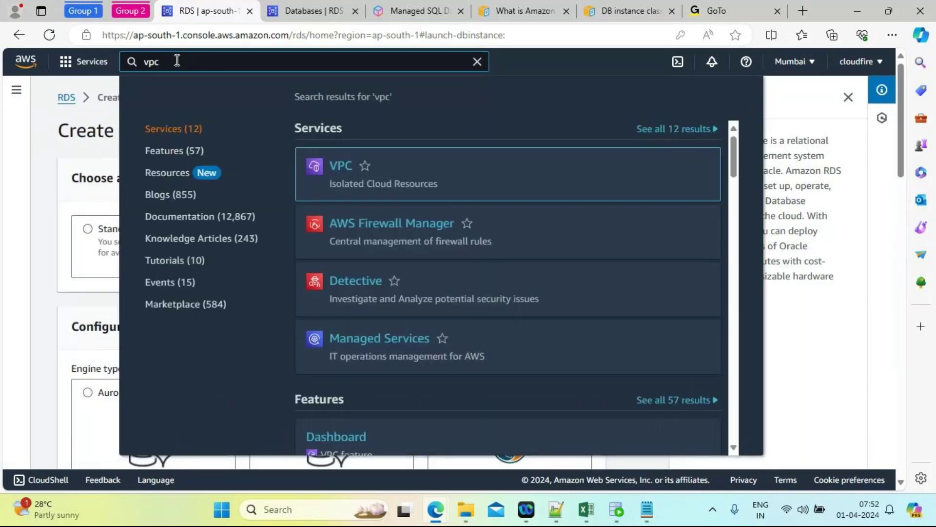
pyautogui.rightClick(337, 167)
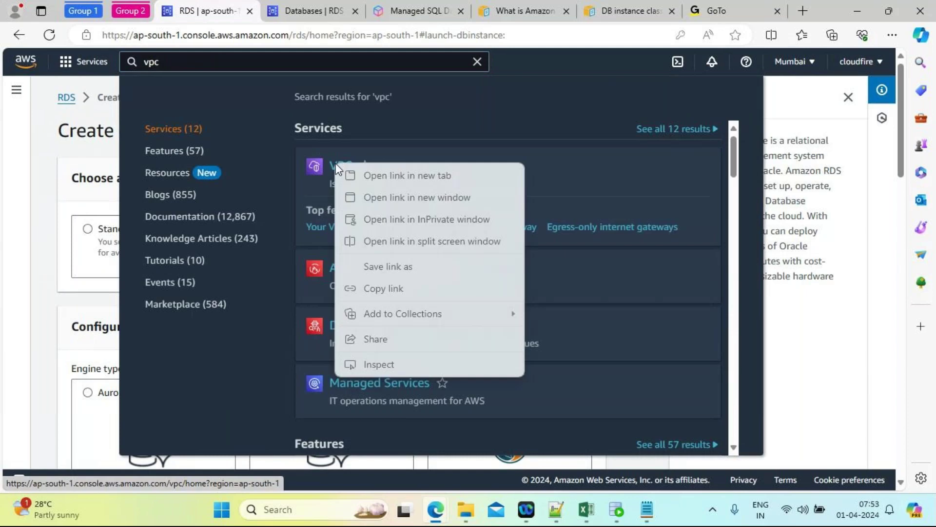
pyautogui.click(389, 175)
pyautogui.click(287, 12)
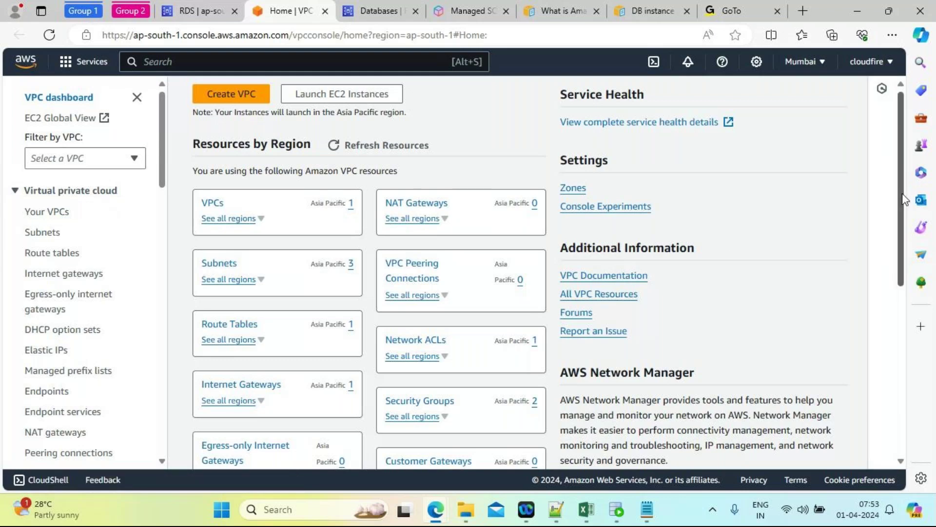
# Step: Go to the Security Groups list and start a new security group at its Basic details
pyautogui.moveTo(902, 203); pyautogui.dragTo(912, 286)
pyautogui.click(423, 239)
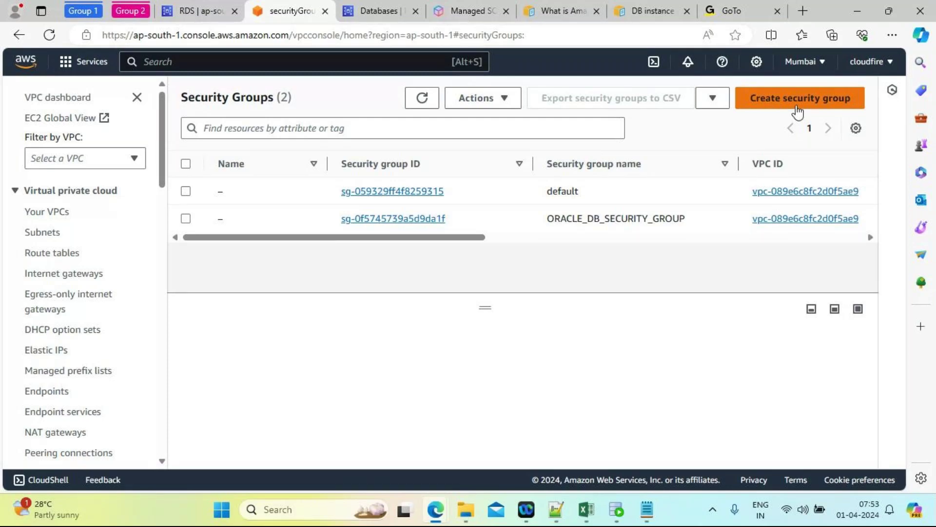
pyautogui.click(797, 102)
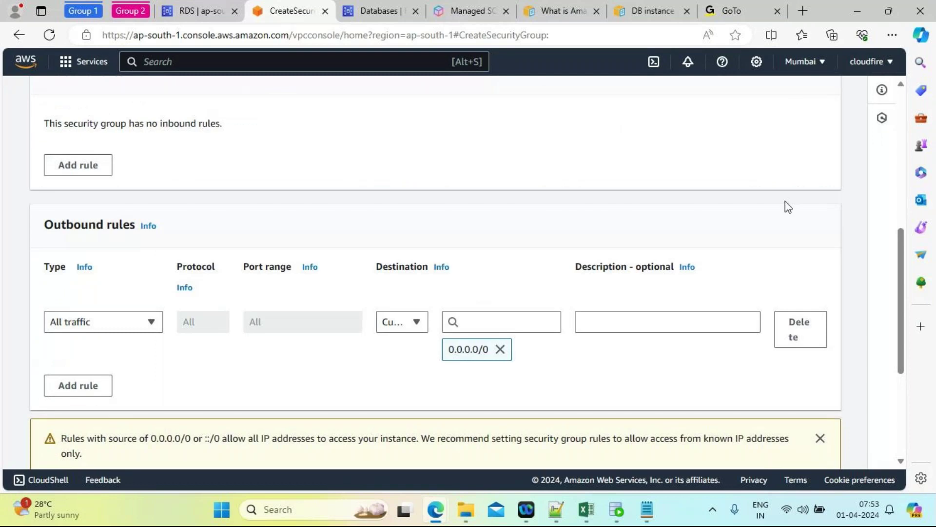
pyautogui.moveTo(902, 251); pyautogui.dragTo(903, 184)
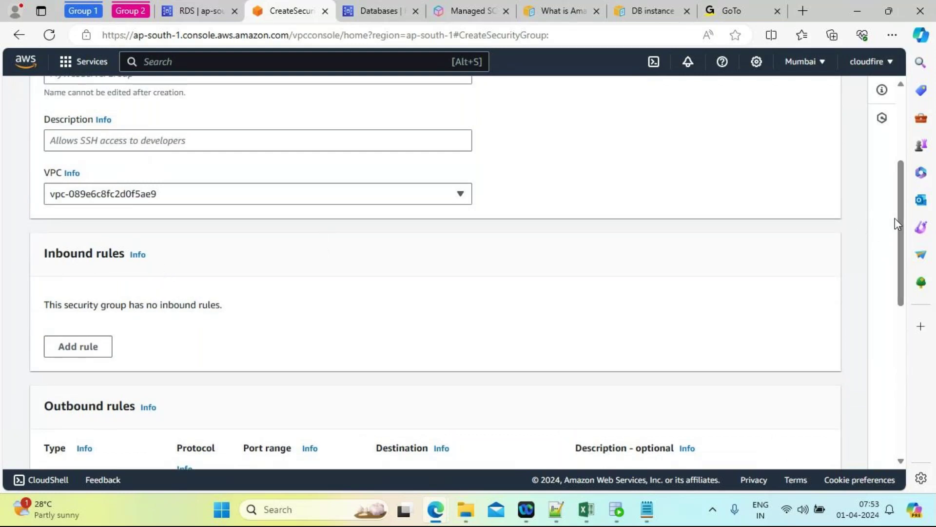
pyautogui.moveTo(902, 209); pyautogui.dragTo(894, 151)
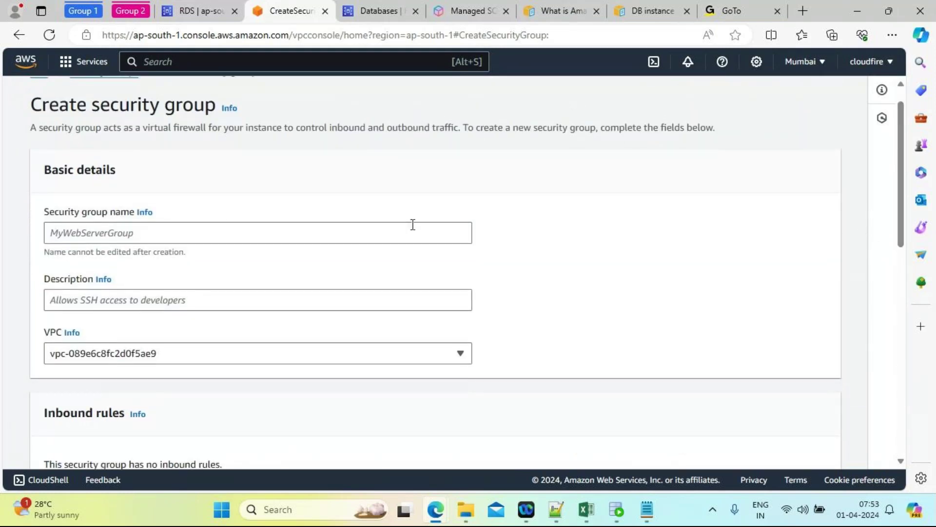
# Step: Enter ORACLE_CONN_DEV as both the security group name and its description
pyautogui.click(84, 233)
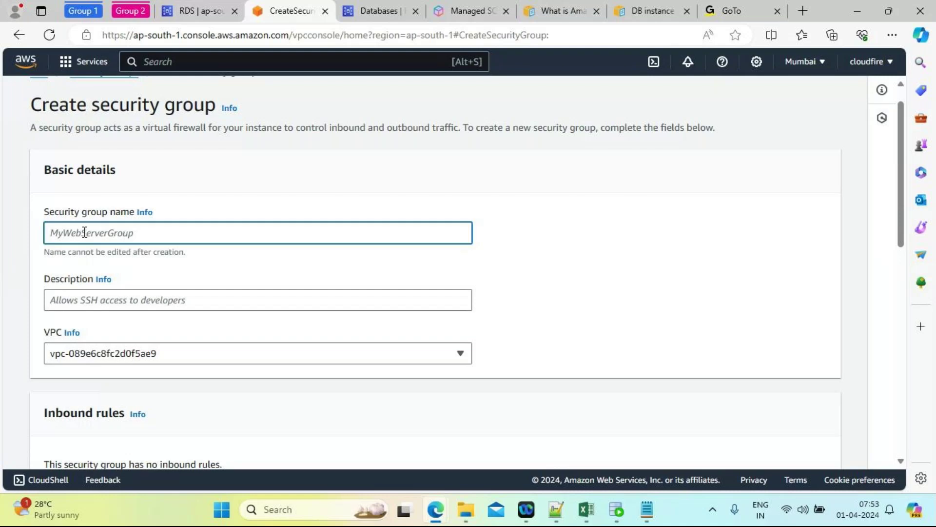
pyautogui.write('ORACLE_CONN_DEV')
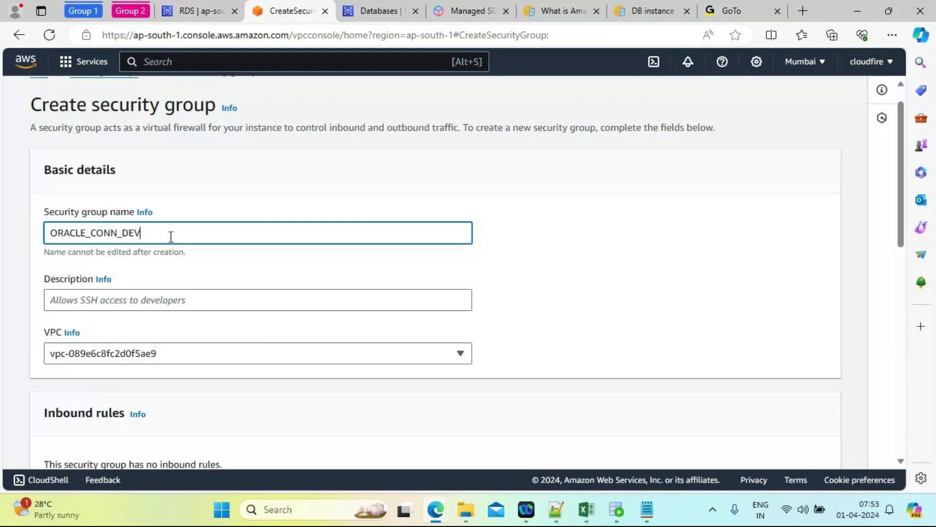
pyautogui.moveTo(166, 238); pyautogui.dragTo(39, 239)
pyautogui.hotkey('ctrl', 'c')
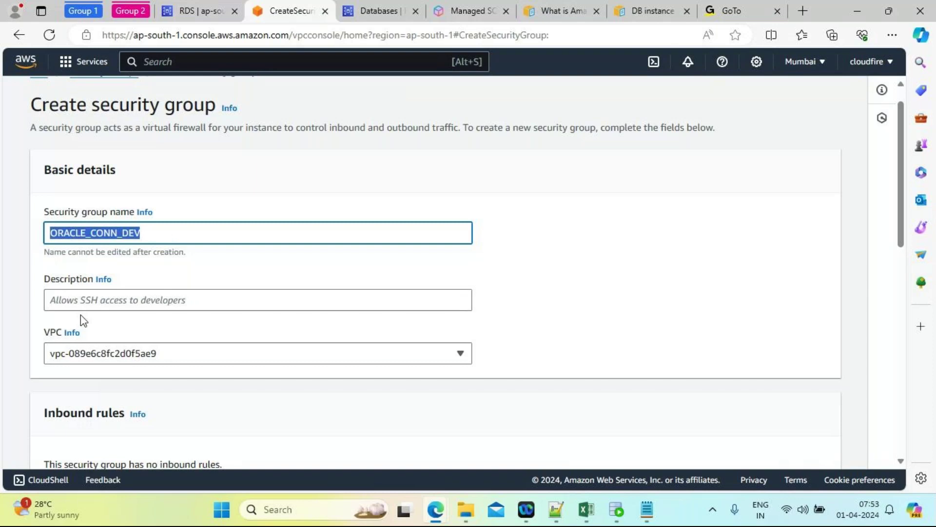
pyautogui.click(74, 294)
pyautogui.hotkey('ctrl', 'v')
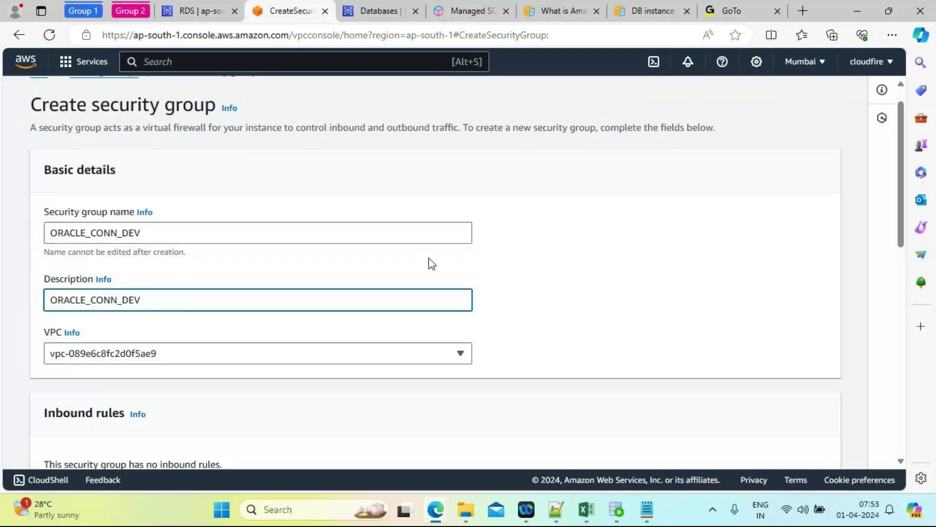
pyautogui.moveTo(901, 224); pyautogui.dragTo(913, 271)
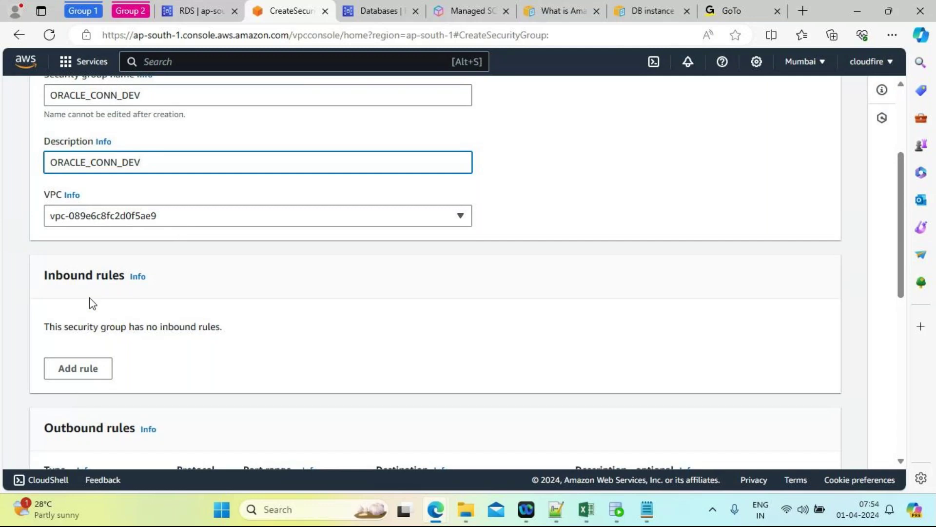
# Step: Add an Oracle-RDS inbound rule on TCP port 1521 with source My IP
pyautogui.click(71, 371)
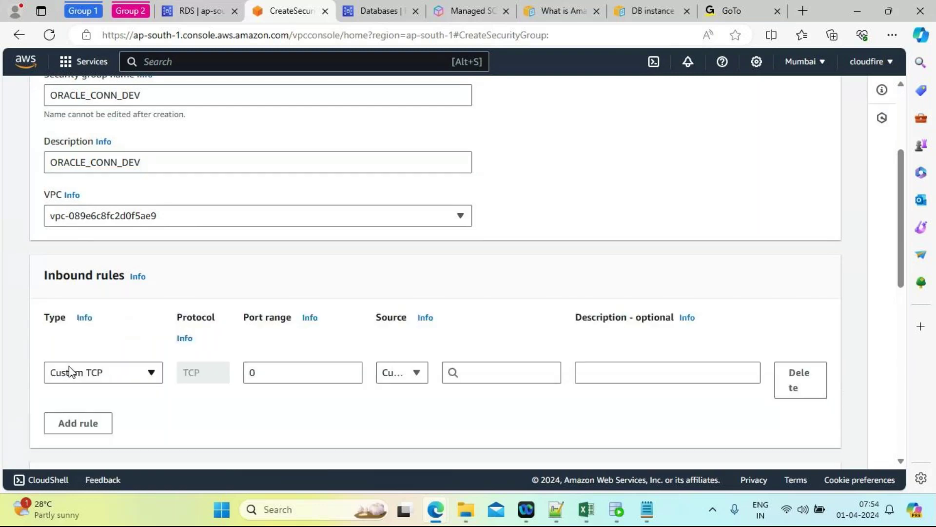
pyautogui.click(142, 373)
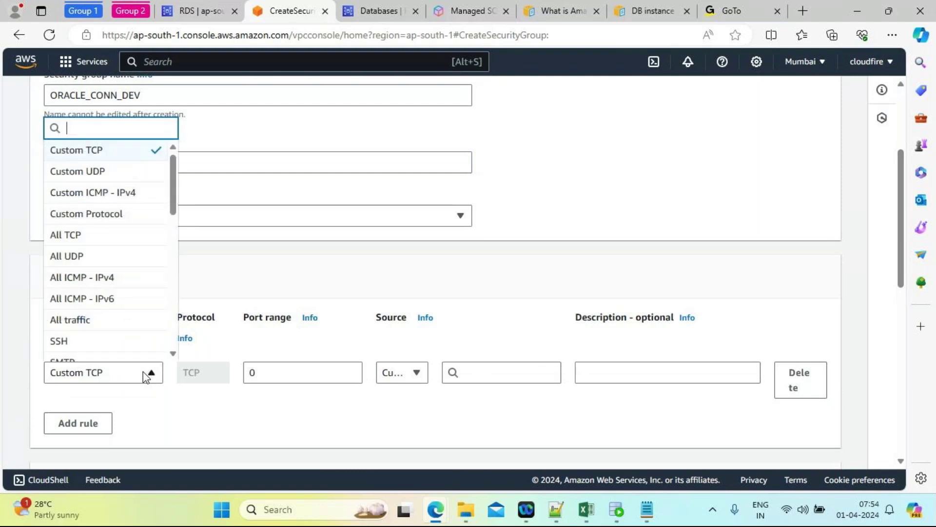
pyautogui.moveTo(173, 192); pyautogui.dragTo(178, 318)
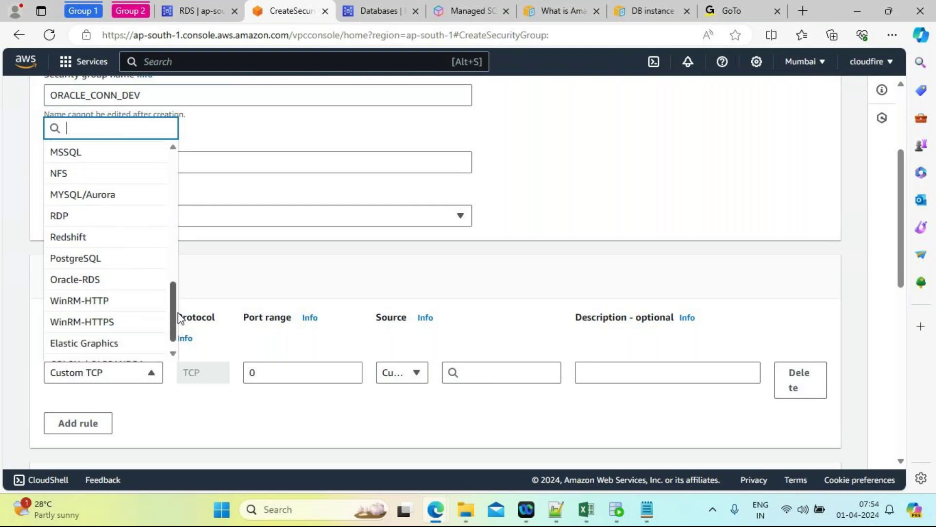
pyautogui.click(99, 280)
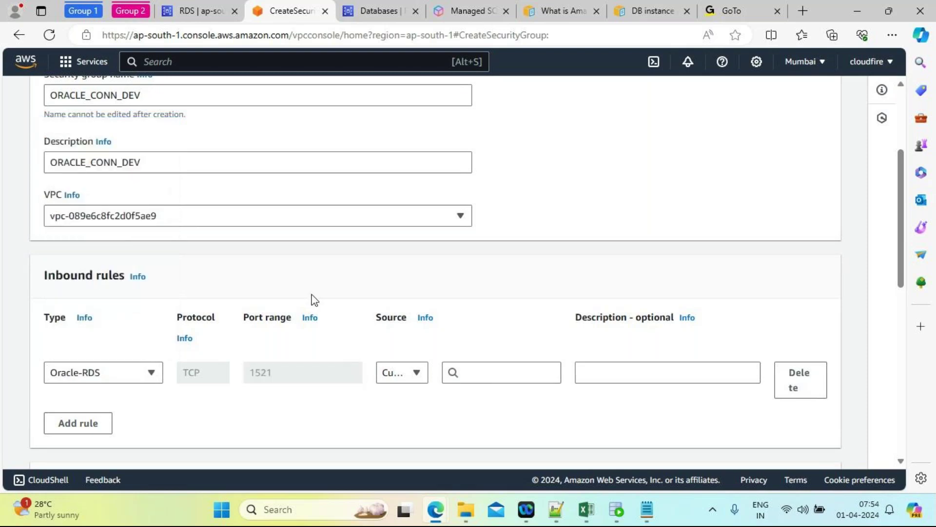
pyautogui.click(417, 376)
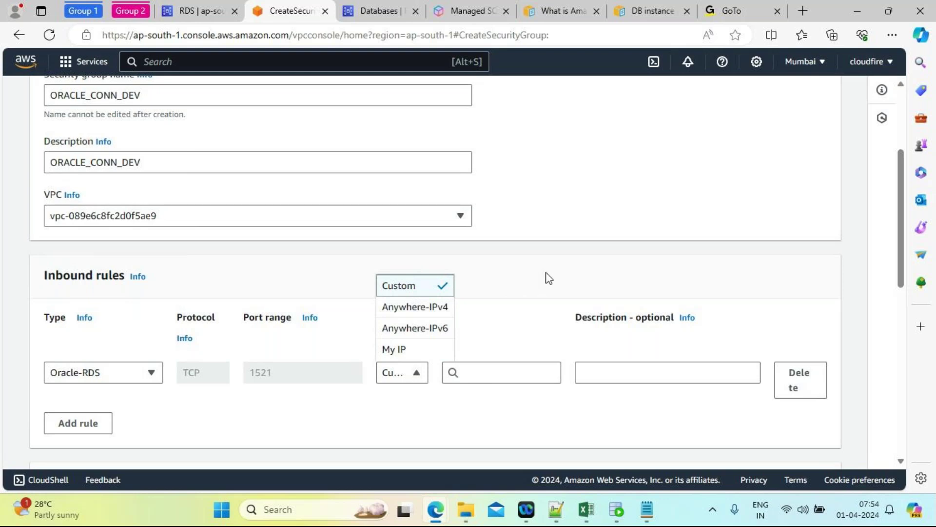
pyautogui.click(400, 349)
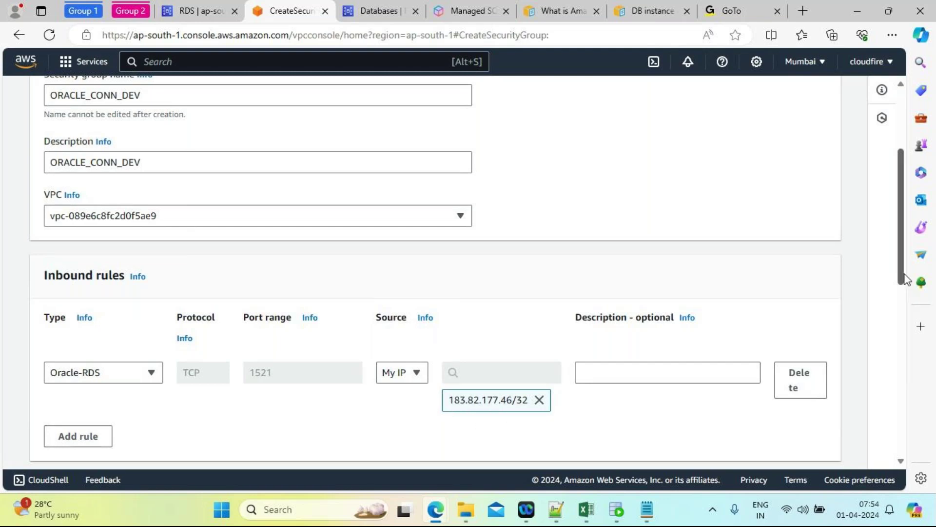
pyautogui.moveTo(901, 266); pyautogui.dragTo(905, 306)
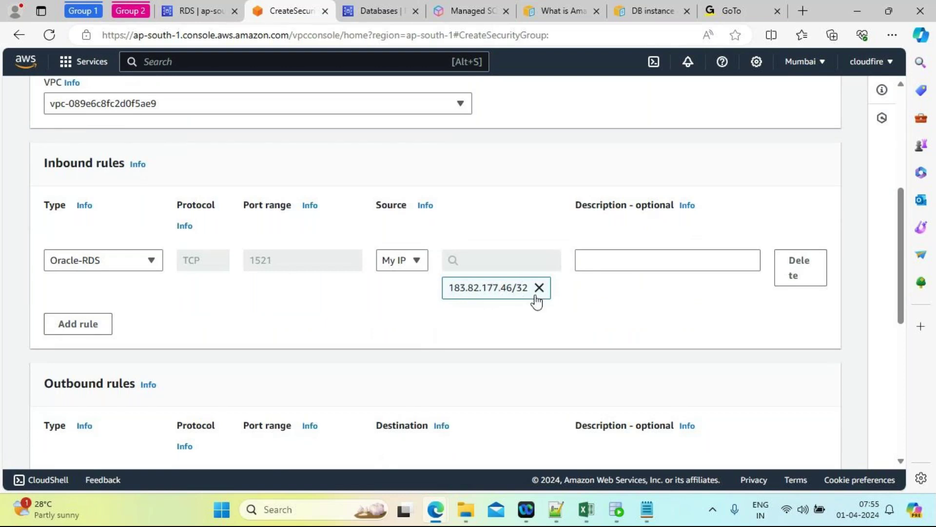
pyautogui.moveTo(903, 265); pyautogui.dragTo(905, 403)
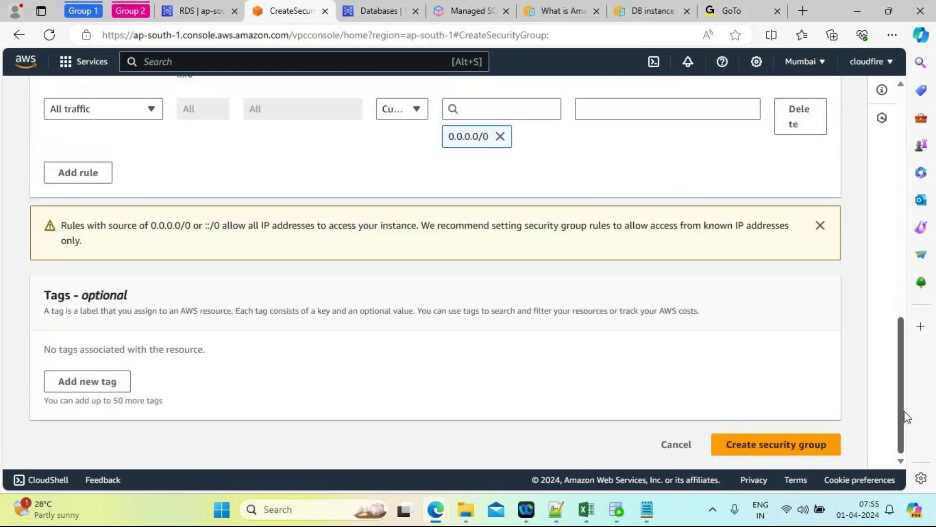
# Step: Create the ORACLE_CONN_DEV security group, copy its name, and return to the RDS tab
pyautogui.click(776, 446)
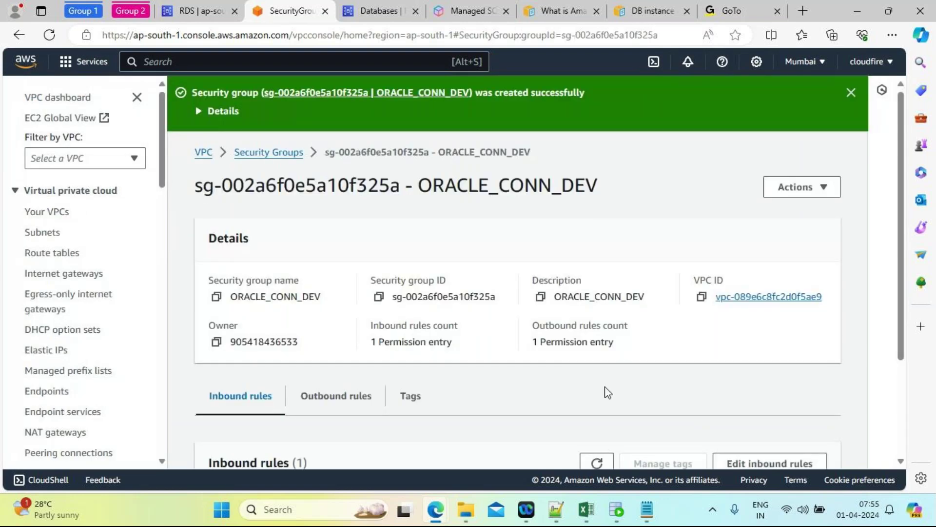
pyautogui.moveTo(600, 193); pyautogui.dragTo(421, 177)
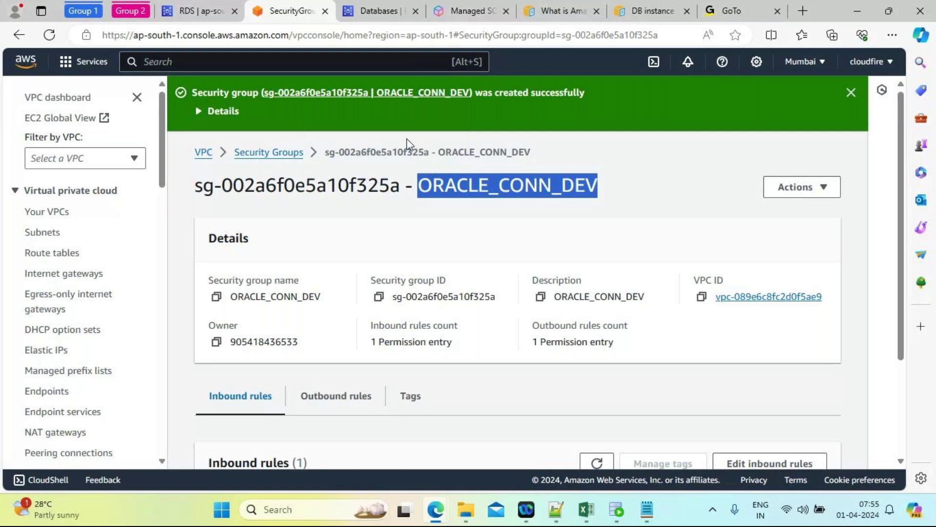
pyautogui.click(194, 11)
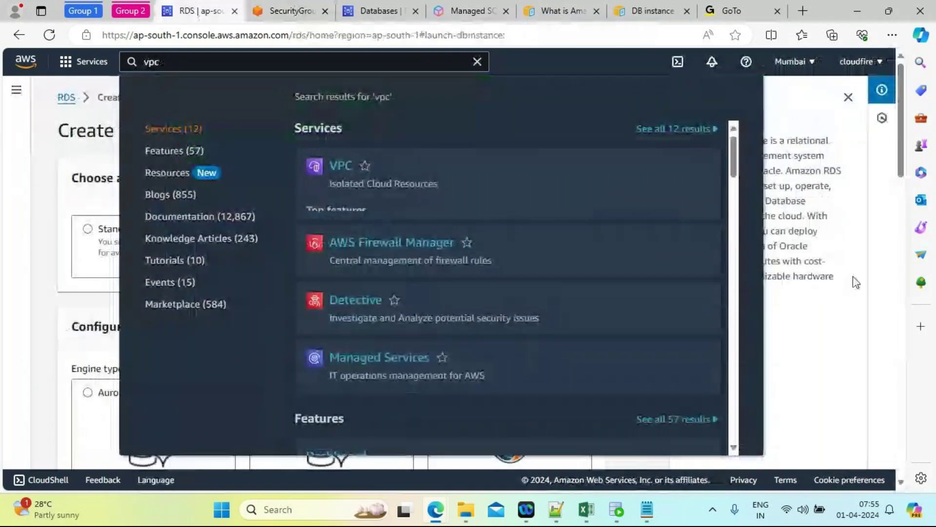
# Step: Expand the Easy create default settings and note the Publicly accessible setting
pyautogui.click(872, 366)
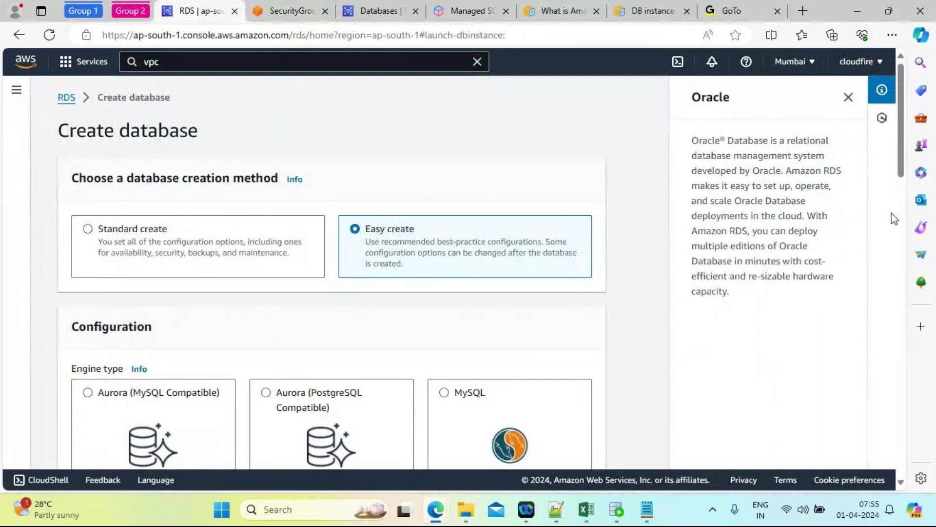
pyautogui.moveTo(899, 141); pyautogui.dragTo(903, 443)
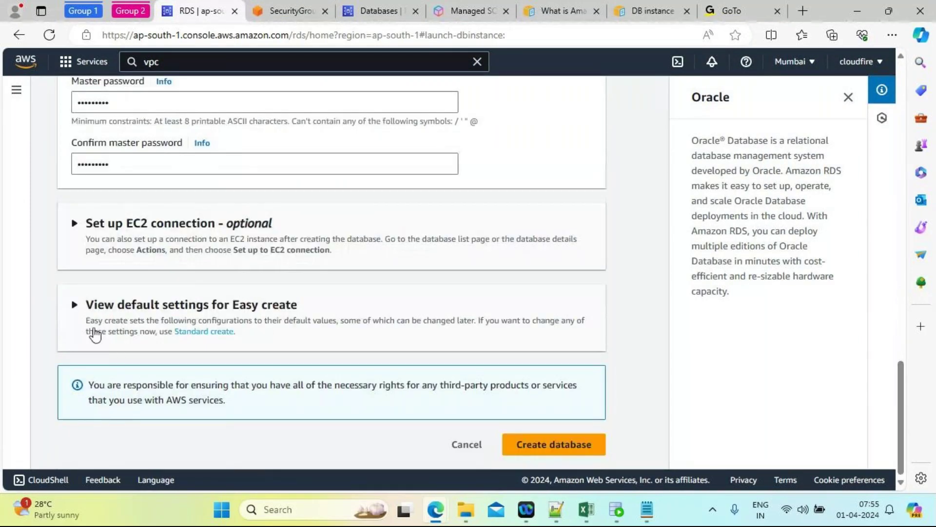
pyautogui.click(77, 312)
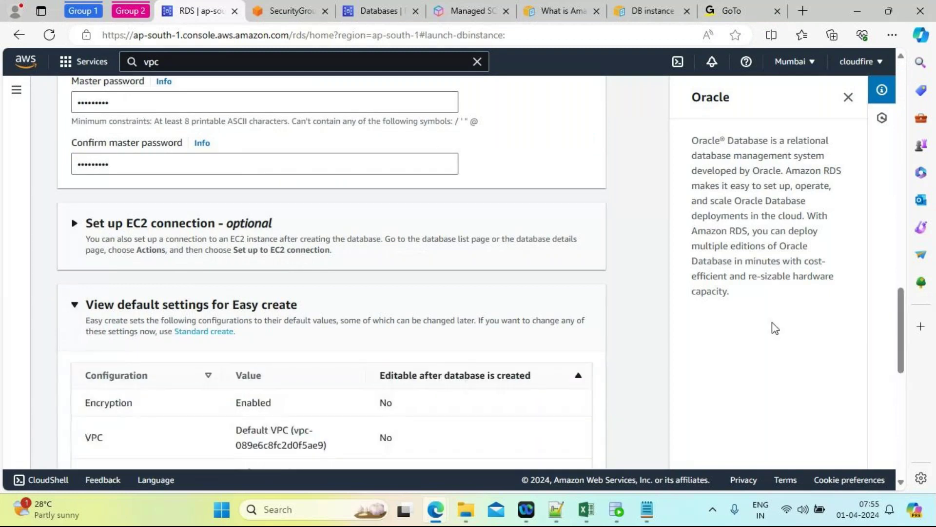
pyautogui.moveTo(899, 313); pyautogui.dragTo(900, 354)
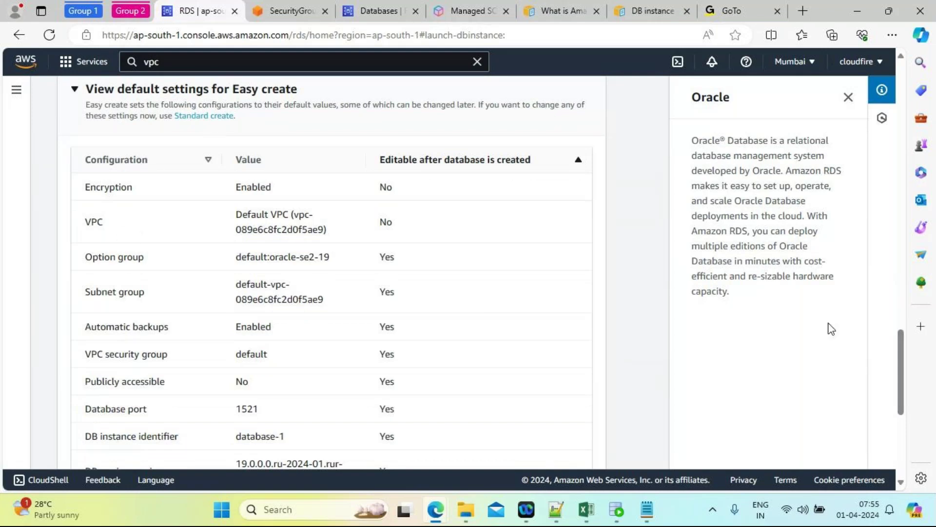
pyautogui.moveTo(899, 371)
pyautogui.mouseDown()
pyautogui.moveTo(898, 450)
pyautogui.moveTo(896, 380)
pyautogui.mouseUp()
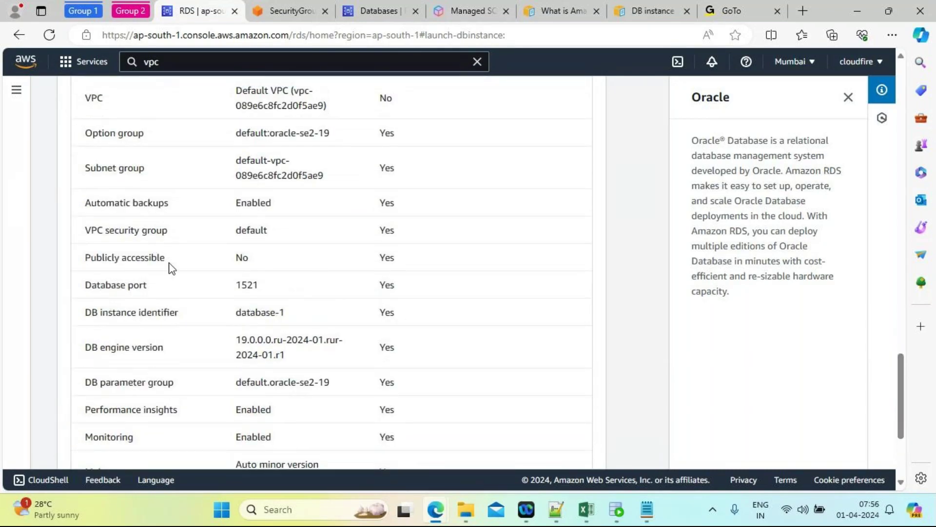
pyautogui.moveTo(165, 257); pyautogui.dragTo(84, 262)
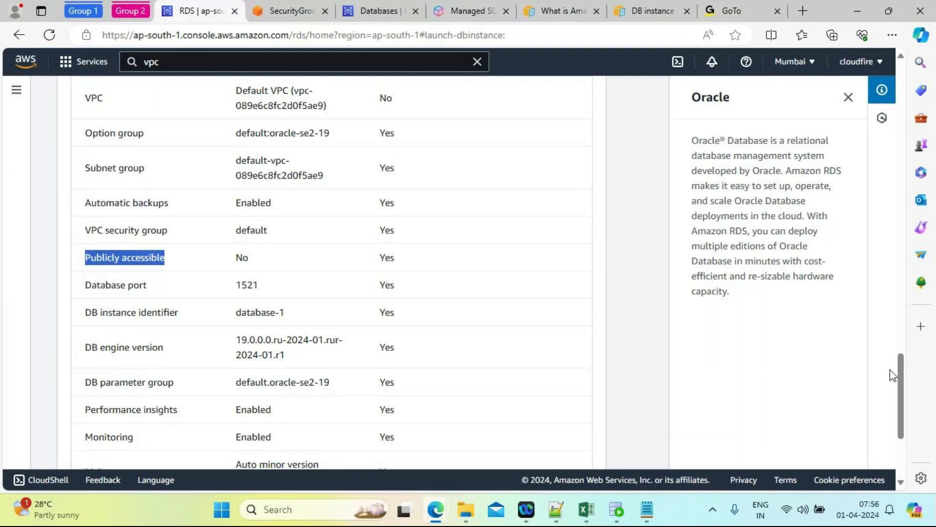
# Step: Review the remaining Easy create defaults, then choose the Standard create method
pyautogui.scroll(-3, 890, 370)
pyautogui.moveTo(901, 412); pyautogui.dragTo(888, 77)
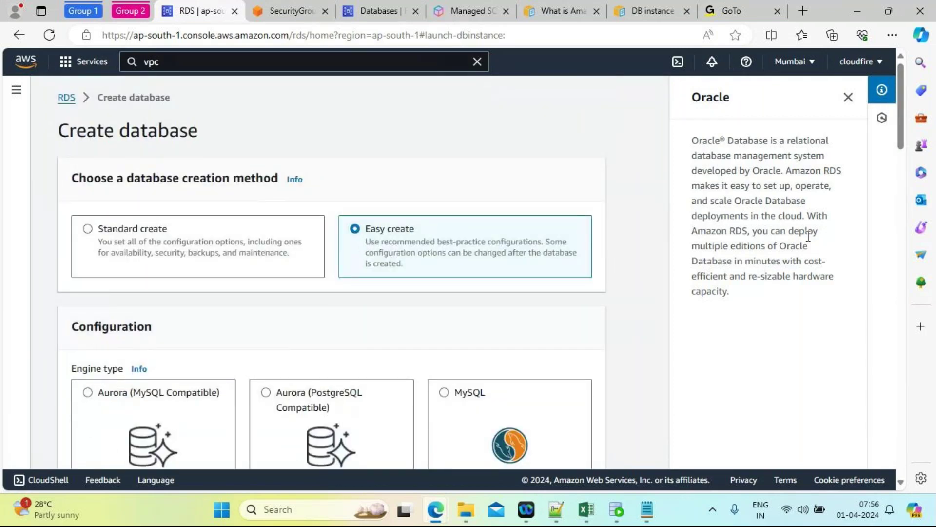
pyautogui.moveTo(900, 138); pyautogui.dragTo(843, 488)
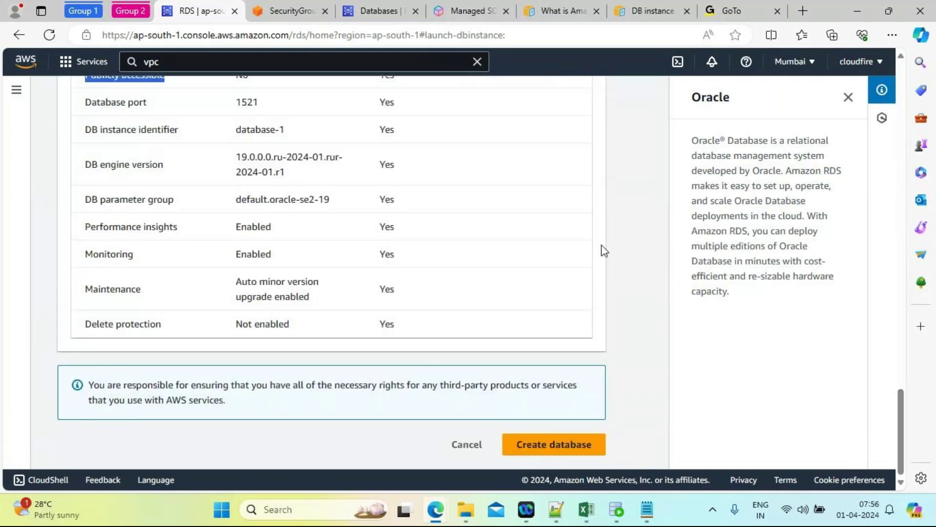
pyautogui.moveTo(902, 414); pyautogui.dragTo(894, 384)
pyautogui.scroll(-2, 895, 388)
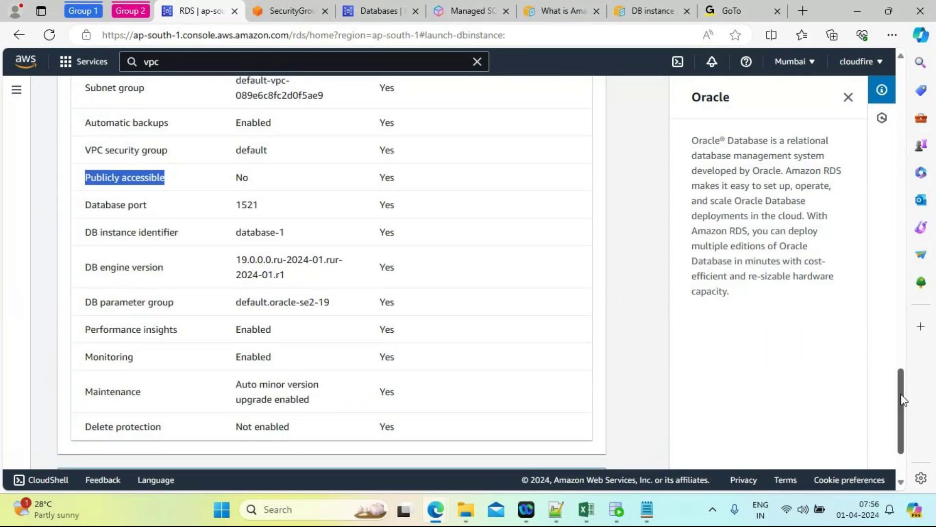
pyautogui.moveTo(902, 404); pyautogui.dragTo(892, 83)
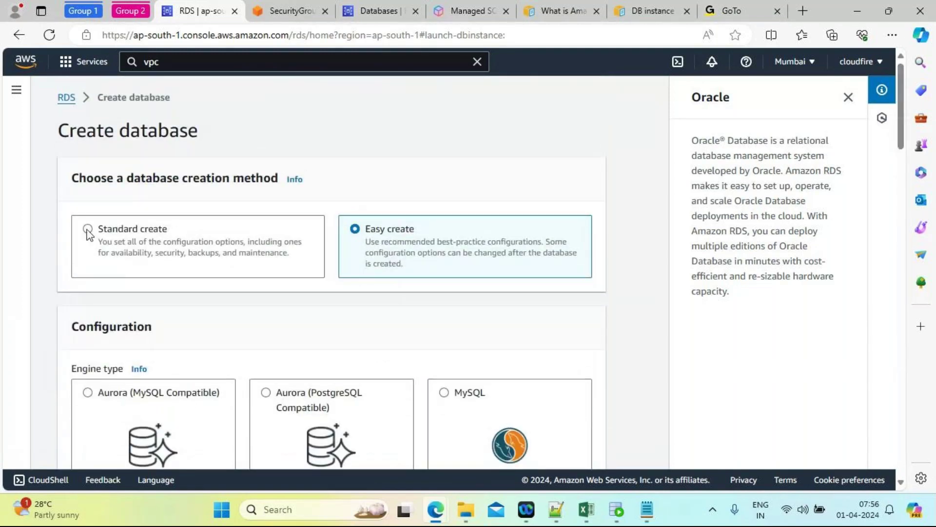
pyautogui.click(87, 229)
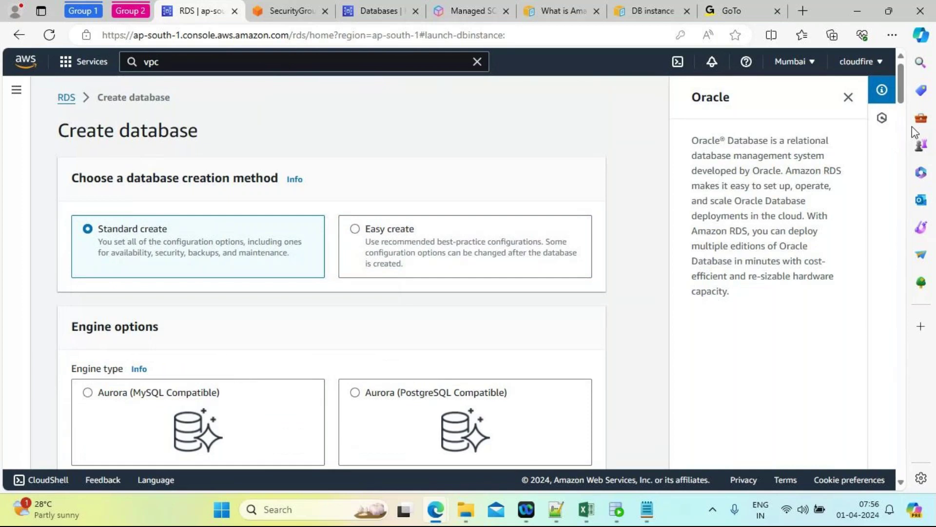
# Step: Change the Oracle License setting from bring-your-own-license to license-included
pyautogui.scroll(-5, 885, 133)
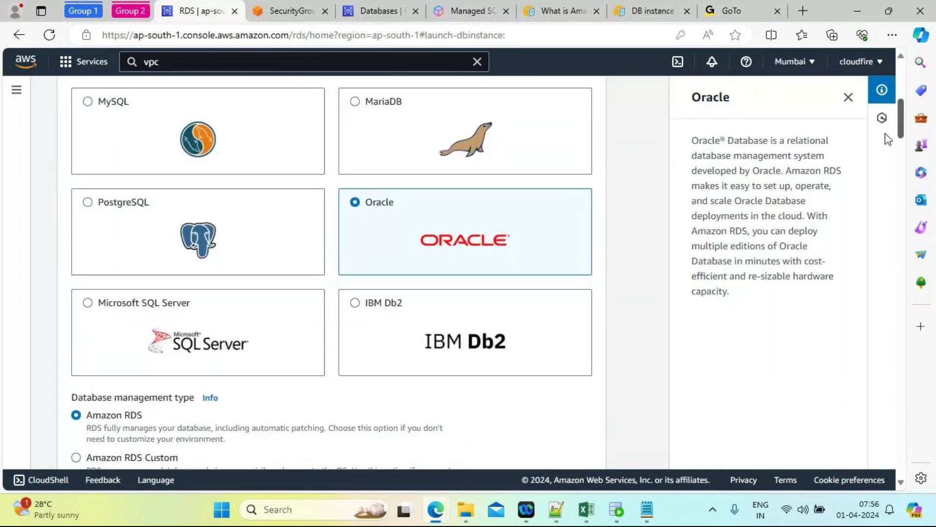
pyautogui.moveTo(904, 117); pyautogui.dragTo(905, 145)
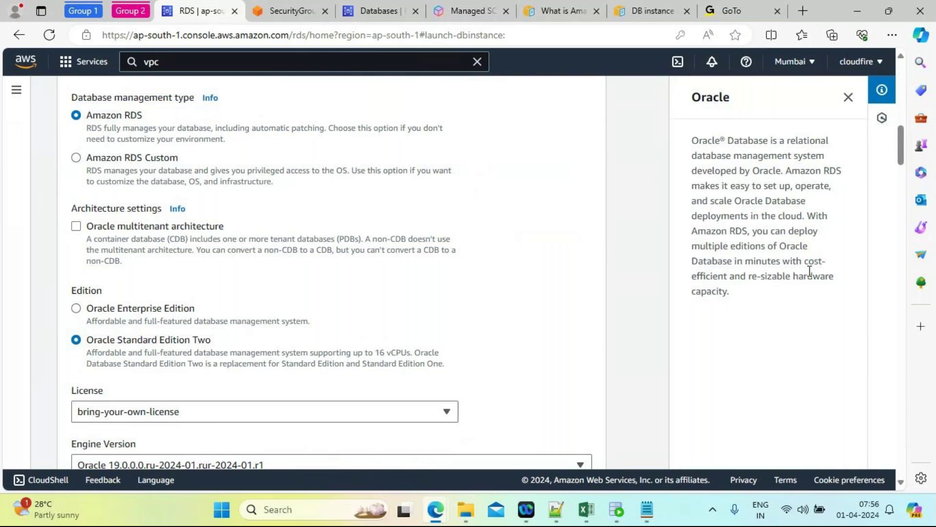
pyautogui.moveTo(900, 157); pyautogui.dragTo(902, 176)
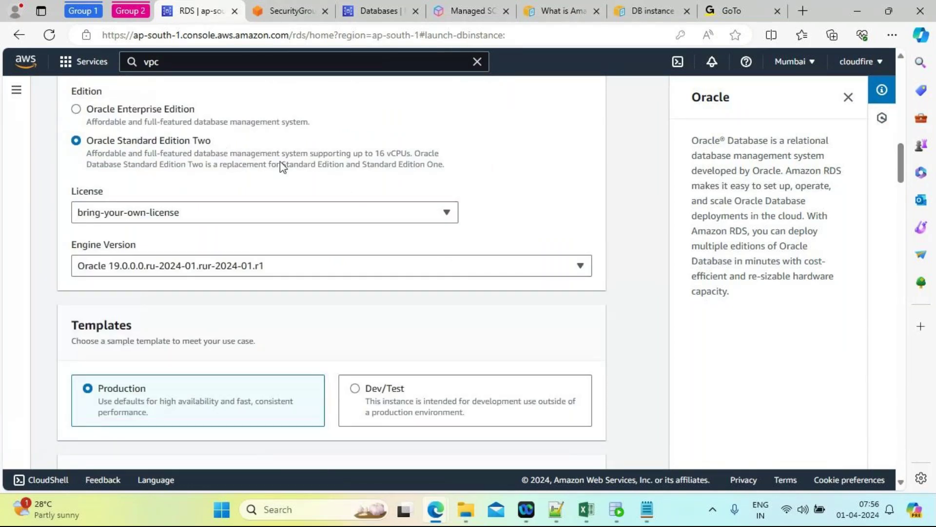
pyautogui.click(428, 212)
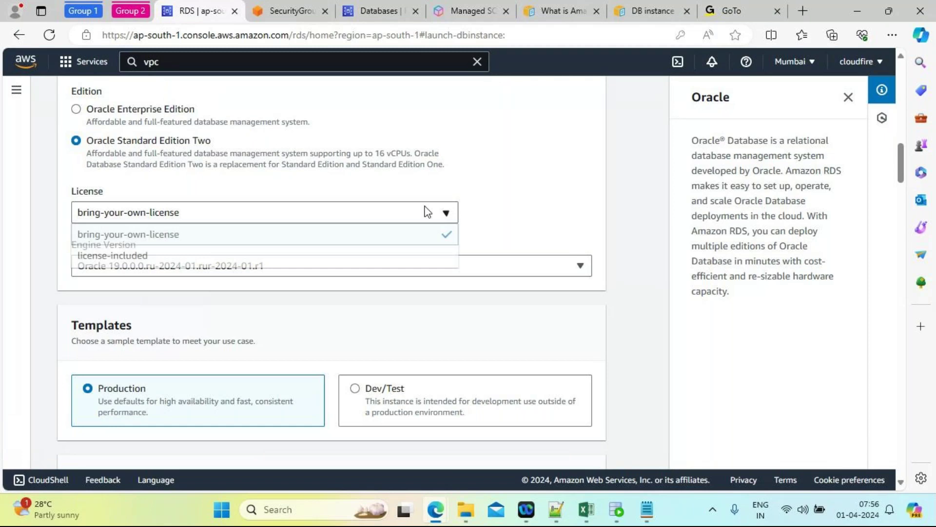
pyautogui.click(201, 256)
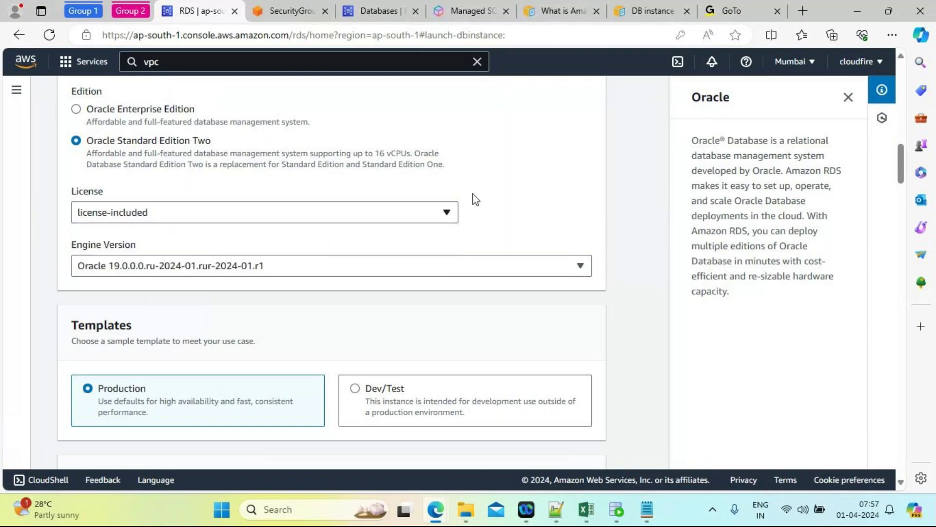
pyautogui.moveTo(901, 170); pyautogui.dragTo(901, 191)
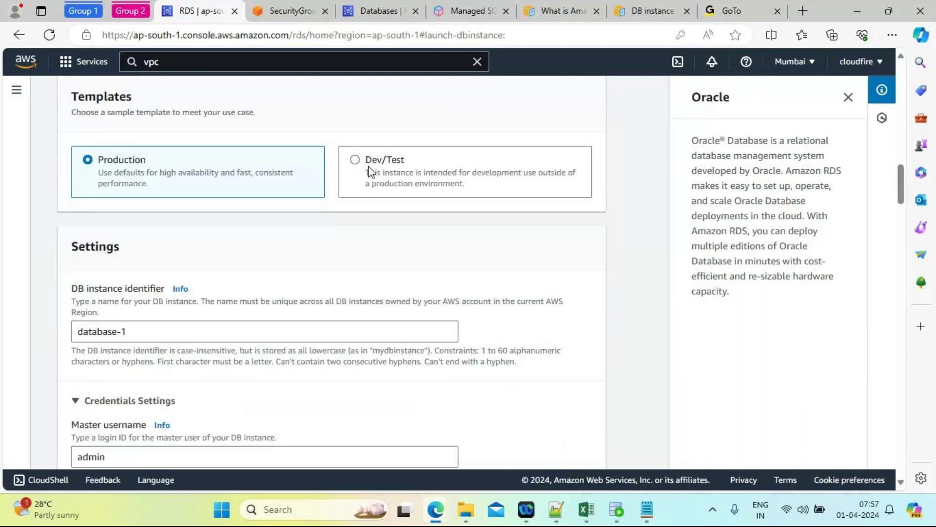
# Step: Select the Dev/Test template and re-enter the master password in both password fields
pyautogui.click(356, 162)
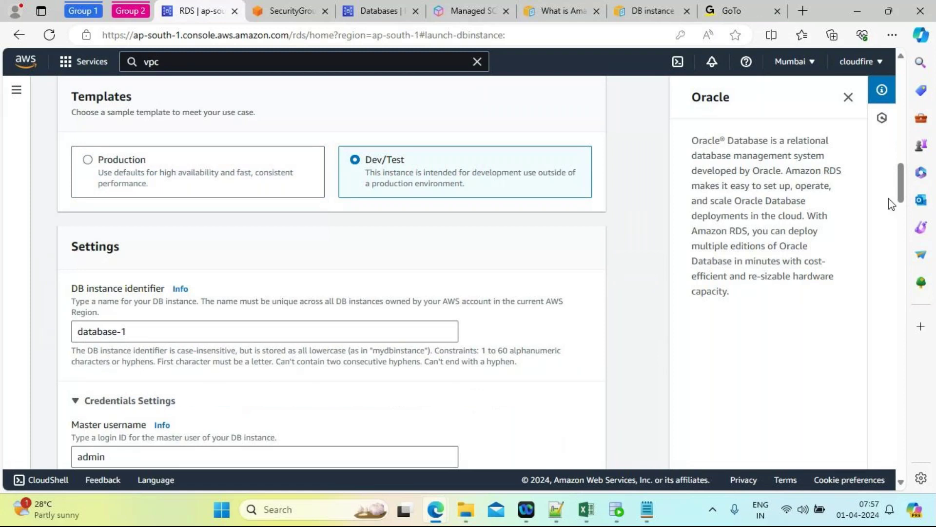
pyautogui.moveTo(901, 192); pyautogui.dragTo(907, 226)
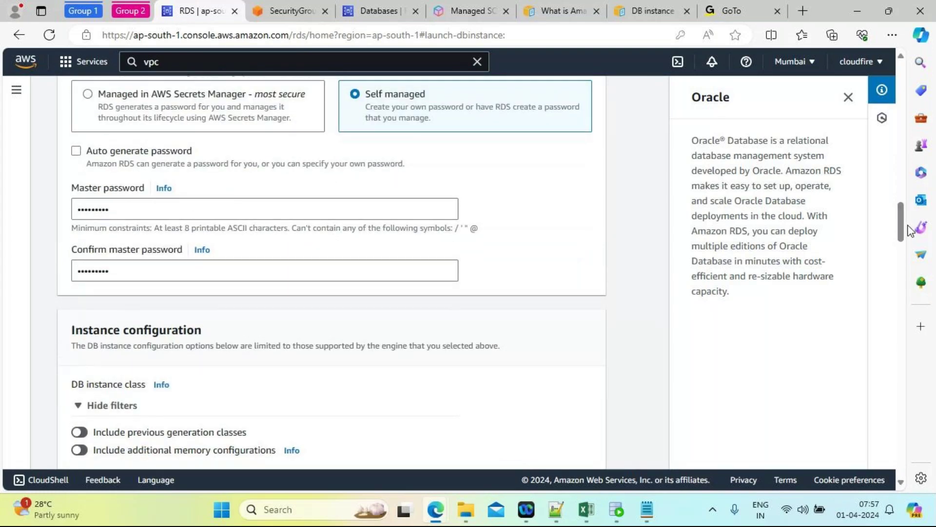
pyautogui.moveTo(156, 217); pyautogui.dragTo(48, 222)
pyautogui.press('BackSpace')
pyautogui.write('•••••••')
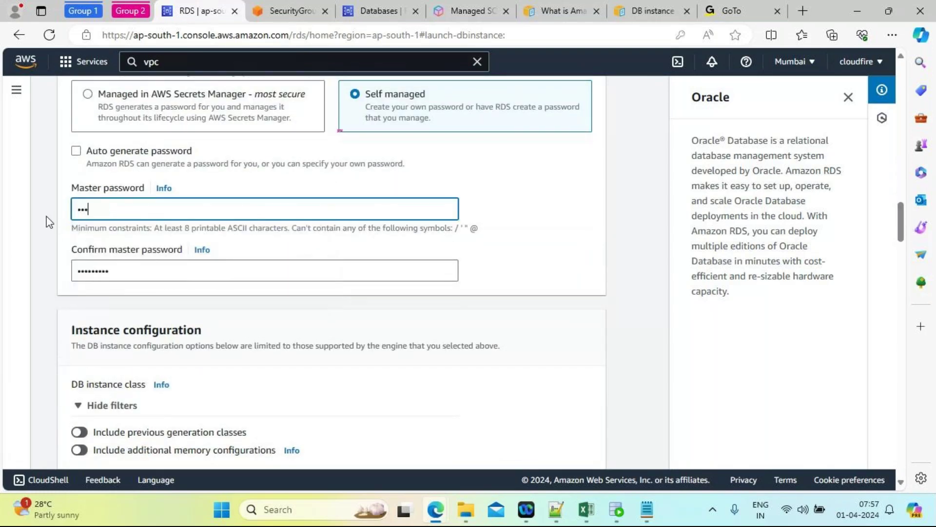
pyautogui.write('••')
pyautogui.click(126, 268)
pyautogui.press('BackSpace')
pyautogui.press('BackSpace')
pyautogui.press('BackSpace')
pyautogui.press('BackSpace')
pyautogui.press('BackSpace')
pyautogui.press('BackSpace')
pyautogui.press('BackSpace')
pyautogui.press('BackSpace')
pyautogui.press('BackSpace')
pyautogui.write('•••••••')
pyautogui.press('BackSpace')
pyautogui.press('BackSpace')
pyautogui.press('BackSpace')
pyautogui.press('BackSpace')
pyautogui.press('BackSpace')
pyautogui.press('BackSpace')
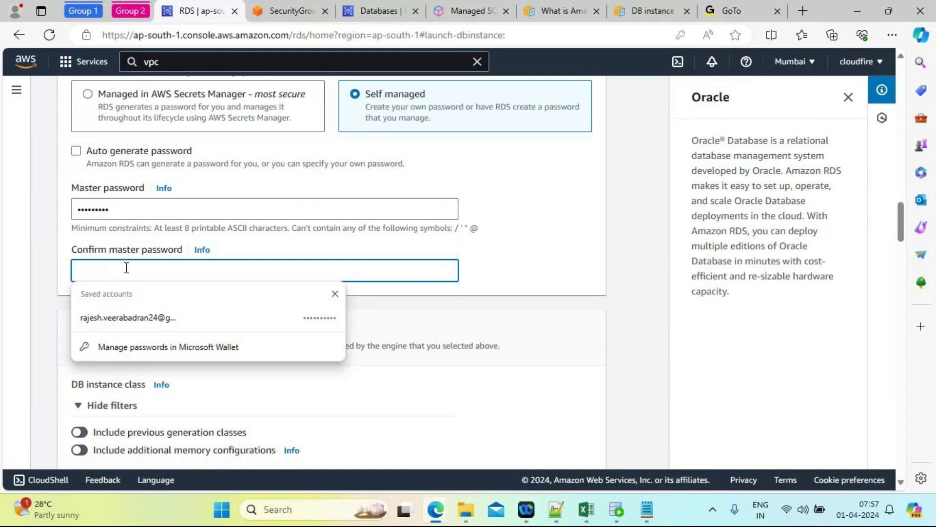
pyautogui.write('•••••••••')
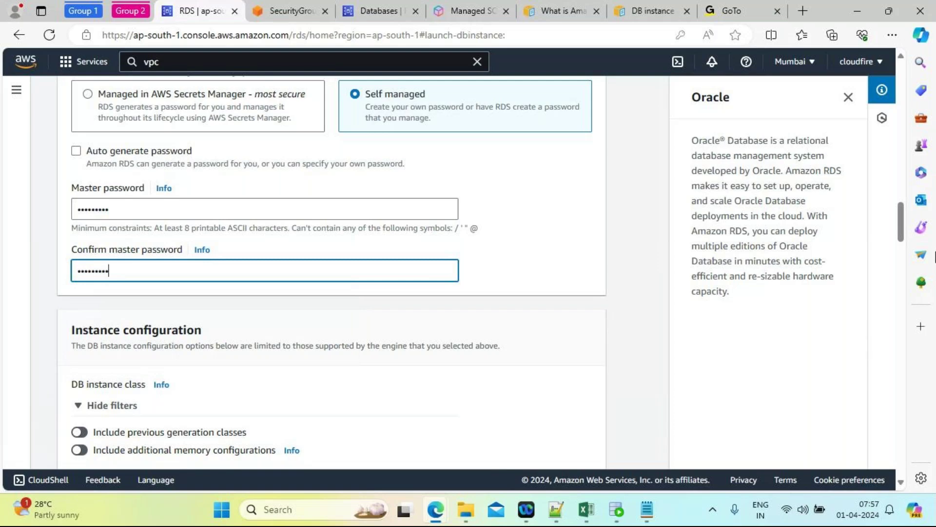
pyautogui.moveTo(900, 229); pyautogui.dragTo(900, 252)
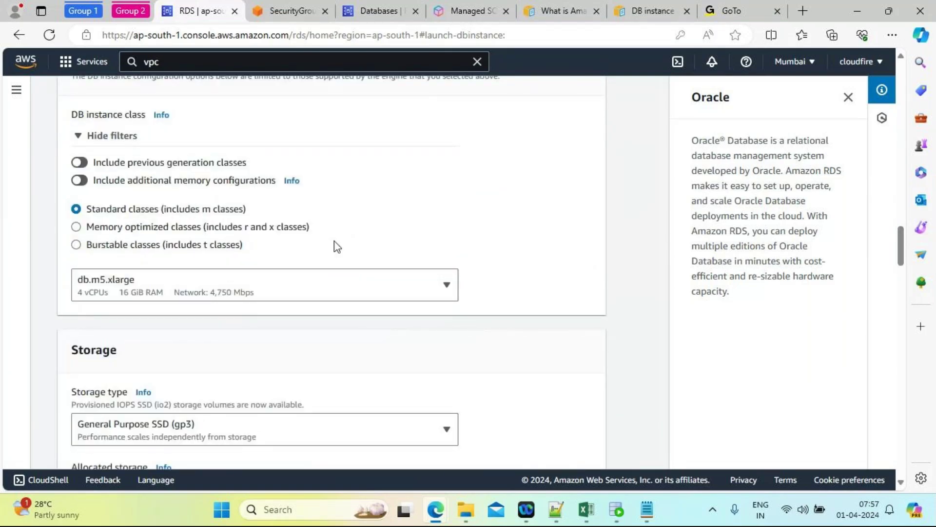
# Step: Change the DB instance class to db.m5.large and keep gp3 storage
pyautogui.click(447, 289)
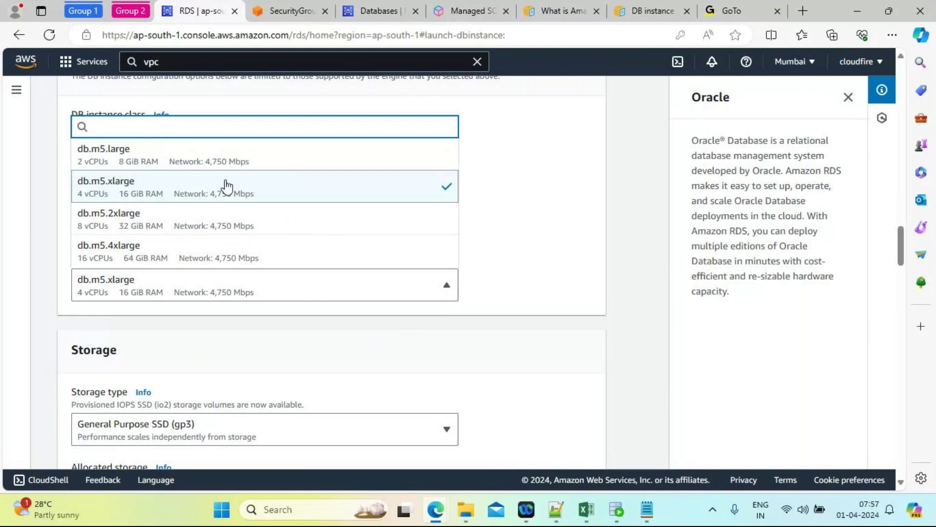
pyautogui.click(171, 160)
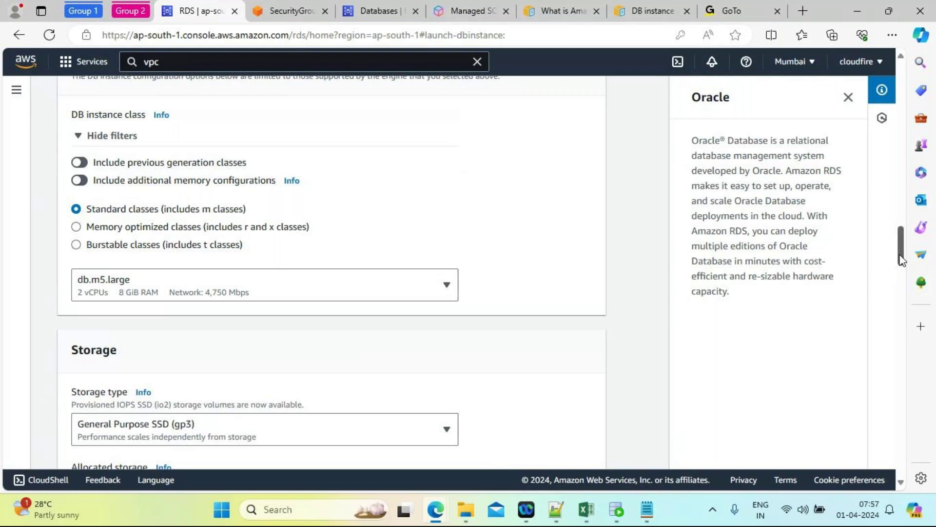
pyautogui.moveTo(901, 259); pyautogui.dragTo(903, 277)
pyautogui.click(428, 222)
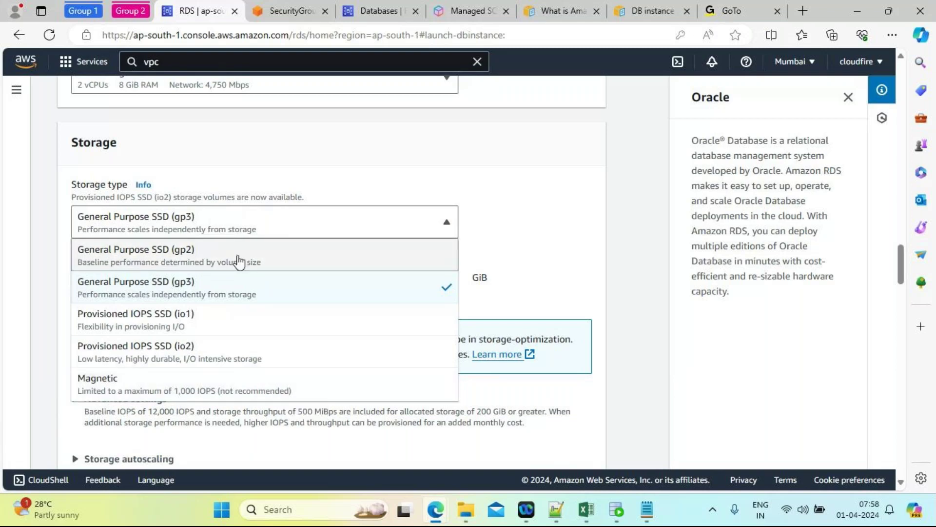
pyautogui.click(224, 227)
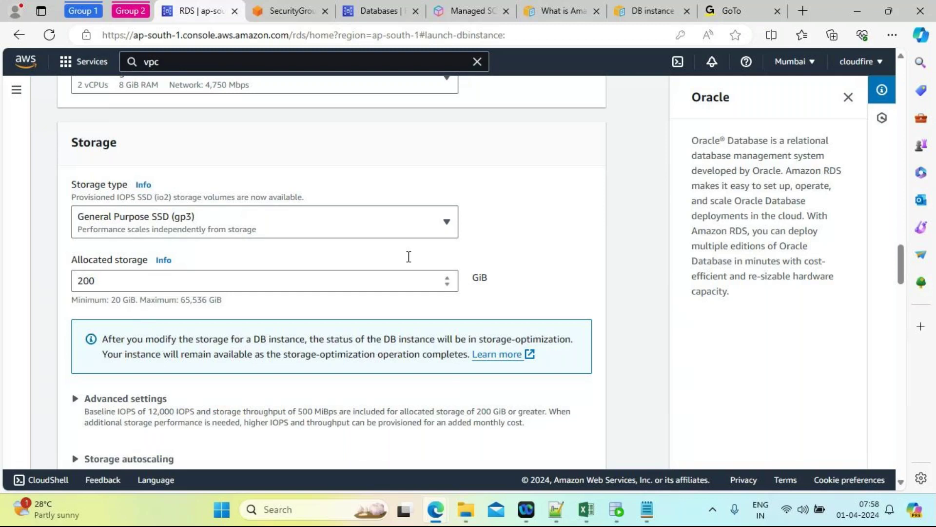
pyautogui.moveTo(900, 264); pyautogui.dragTo(911, 330)
pyautogui.click(446, 232)
# Step: Keep Default VPC and the default subnet group, and set Public access to Yes
pyautogui.click(570, 229)
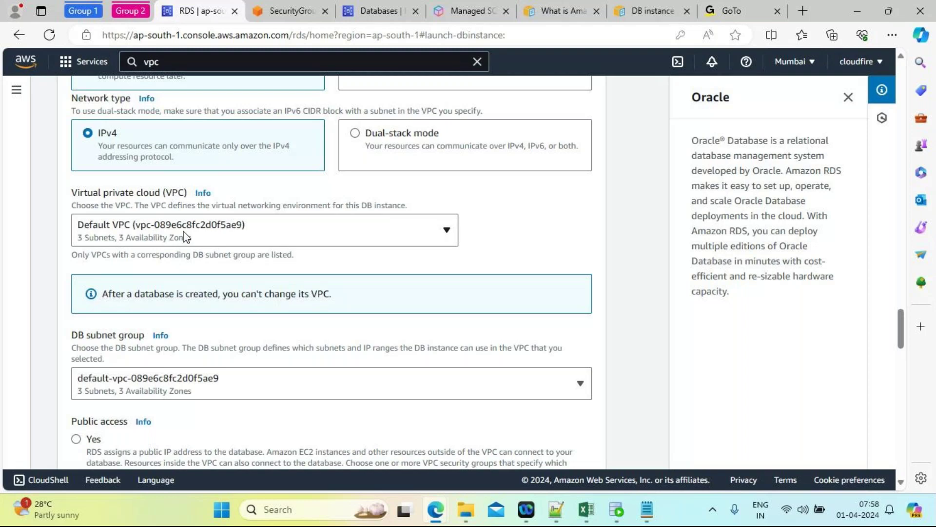
pyautogui.moveTo(900, 334); pyautogui.dragTo(901, 348)
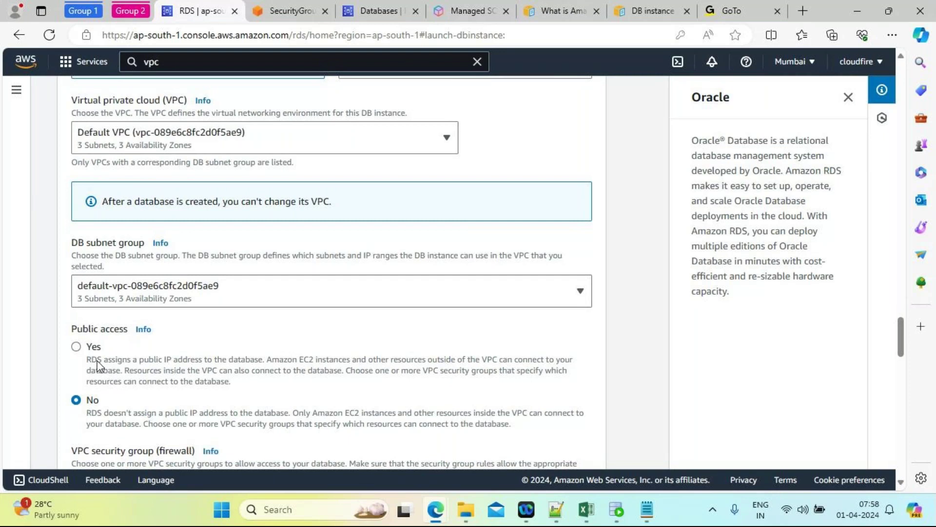
pyautogui.click(77, 347)
pyautogui.click(368, 294)
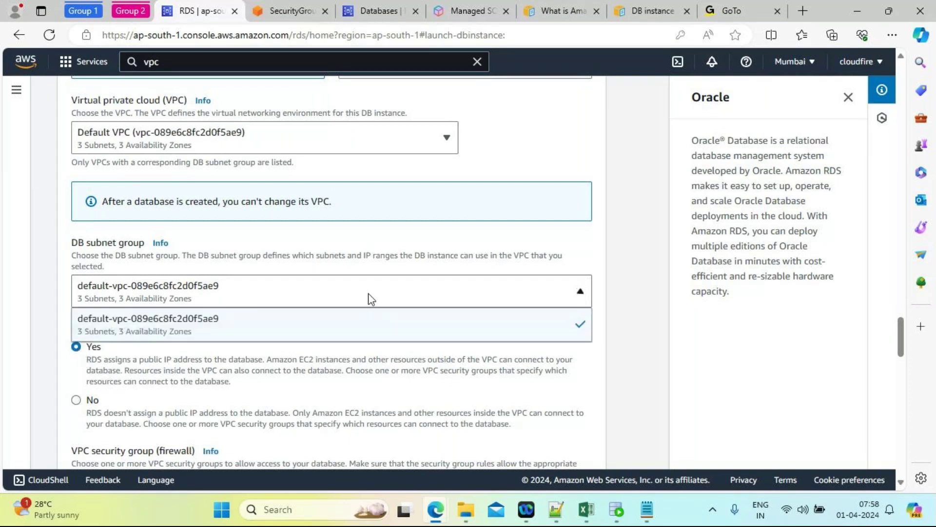
pyautogui.click(648, 309)
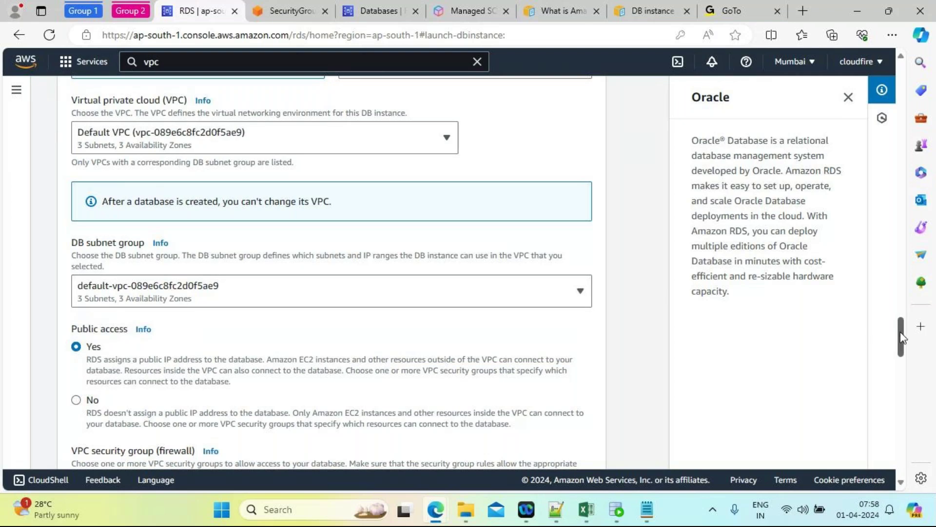
pyautogui.moveTo(901, 336); pyautogui.dragTo(901, 358)
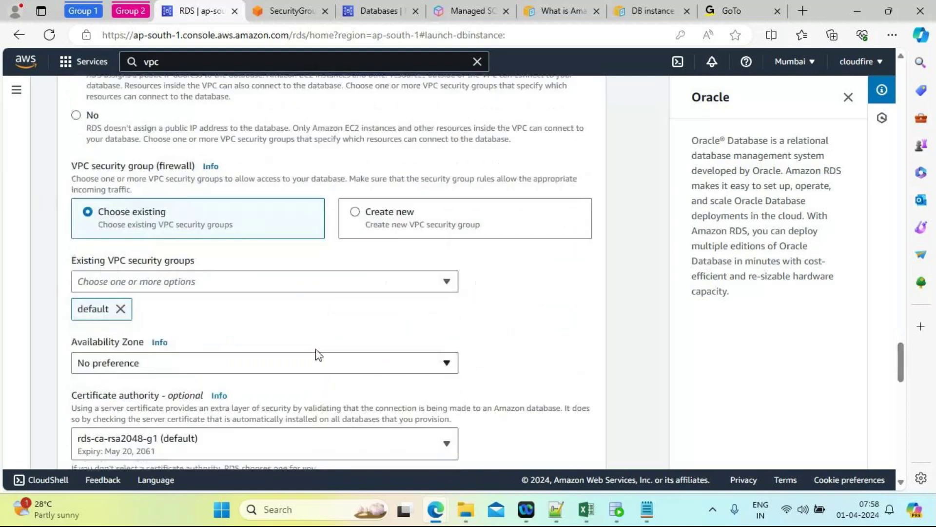
# Step: Uncheck default in the Existing VPC security groups list
pyautogui.click(163, 284)
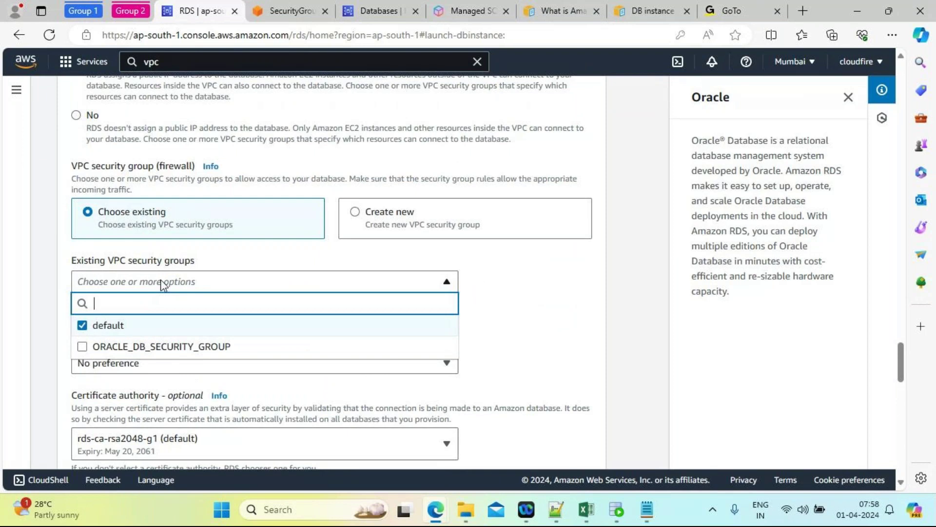
pyautogui.click(508, 320)
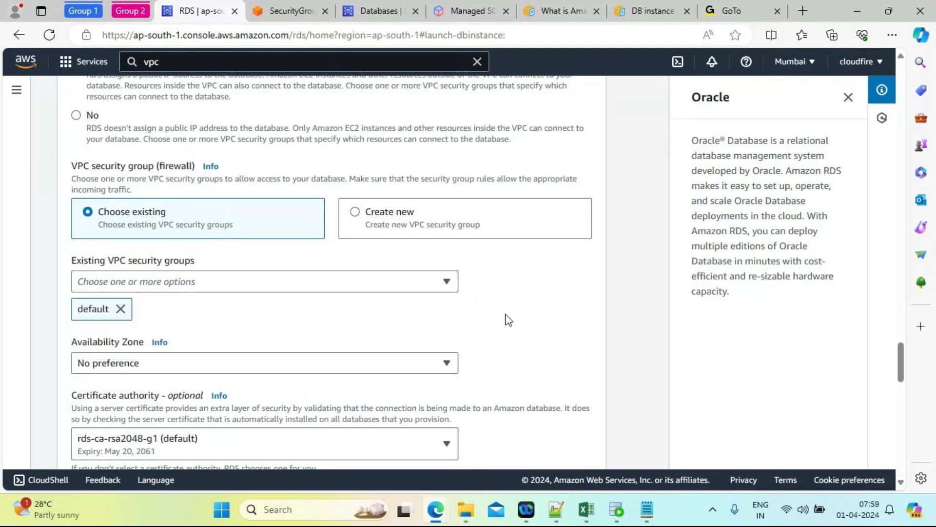
pyautogui.click(224, 288)
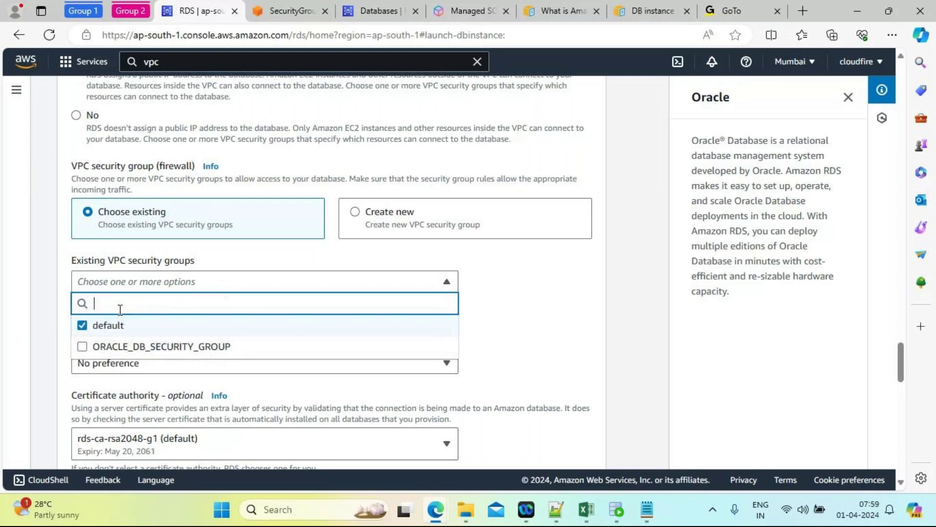
pyautogui.click(83, 326)
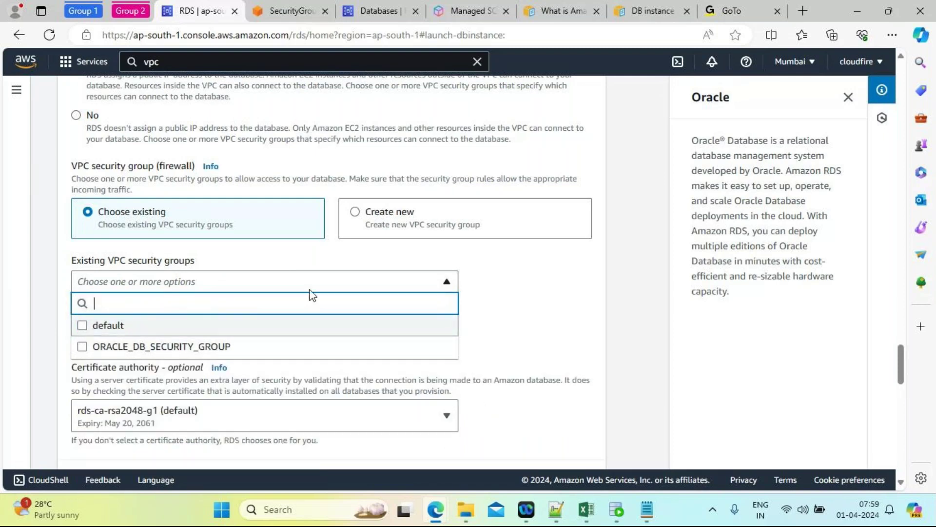
pyautogui.click(535, 321)
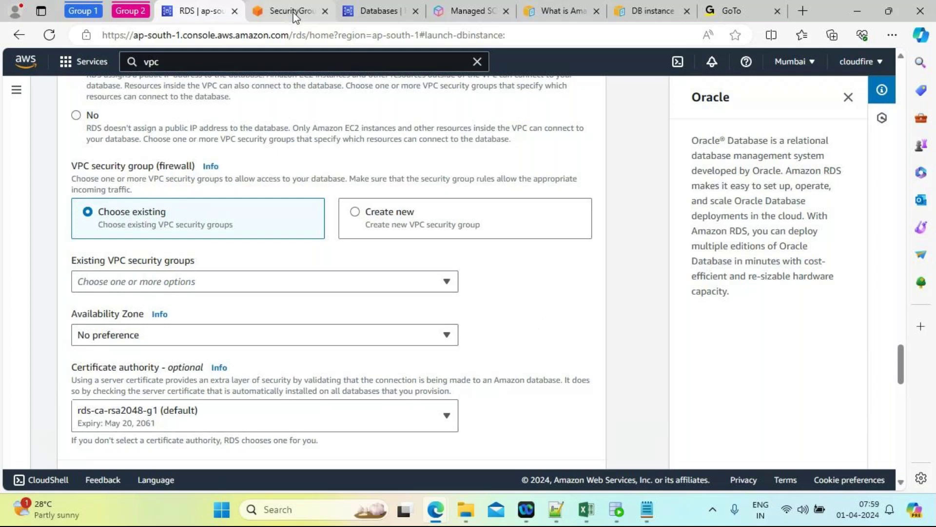
pyautogui.click(292, 12)
# Step: Refresh the security group page and Create database form so ORACLE_CONN_DEV appears
pyautogui.click(49, 36)
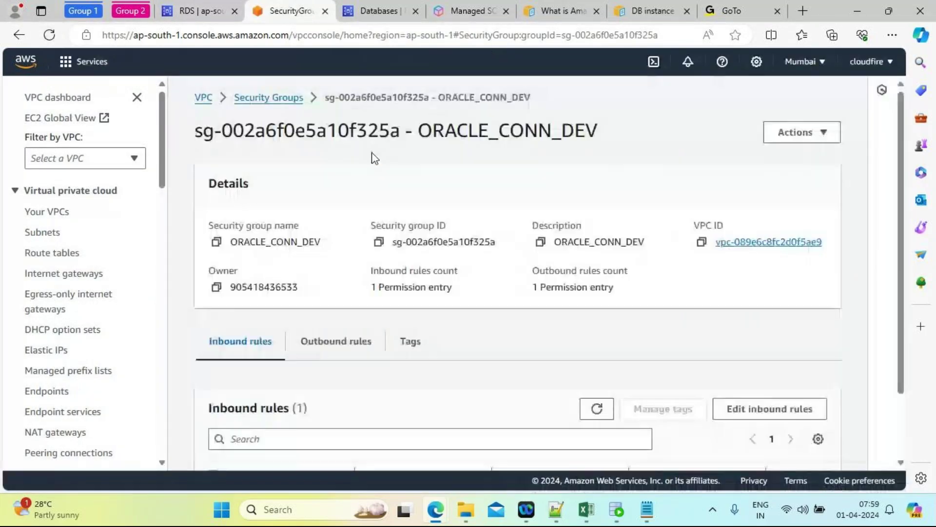
pyautogui.click(200, 12)
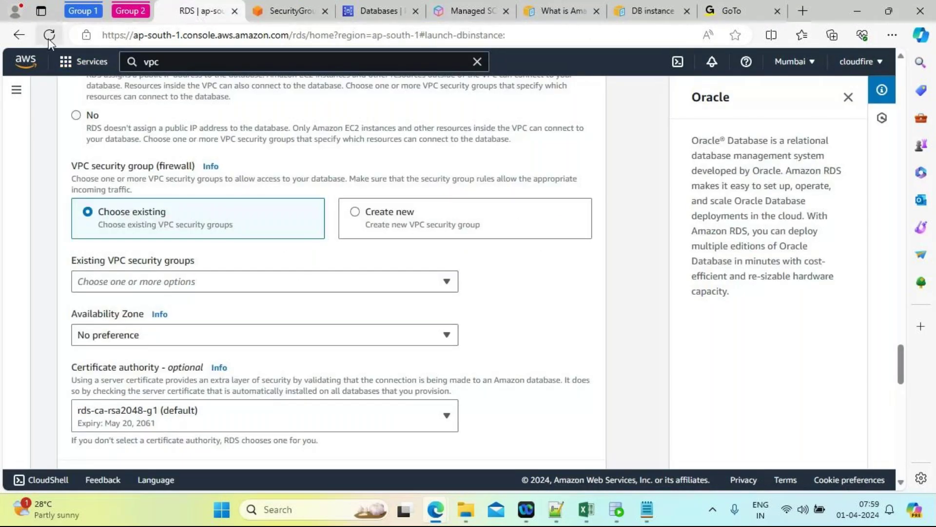
pyautogui.click(49, 37)
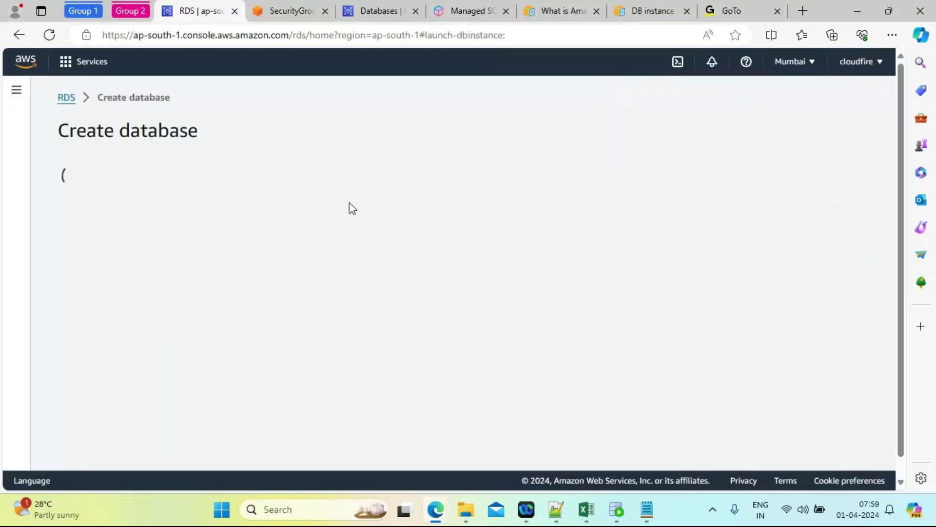
pyautogui.moveTo(901, 130); pyautogui.dragTo(935, 408)
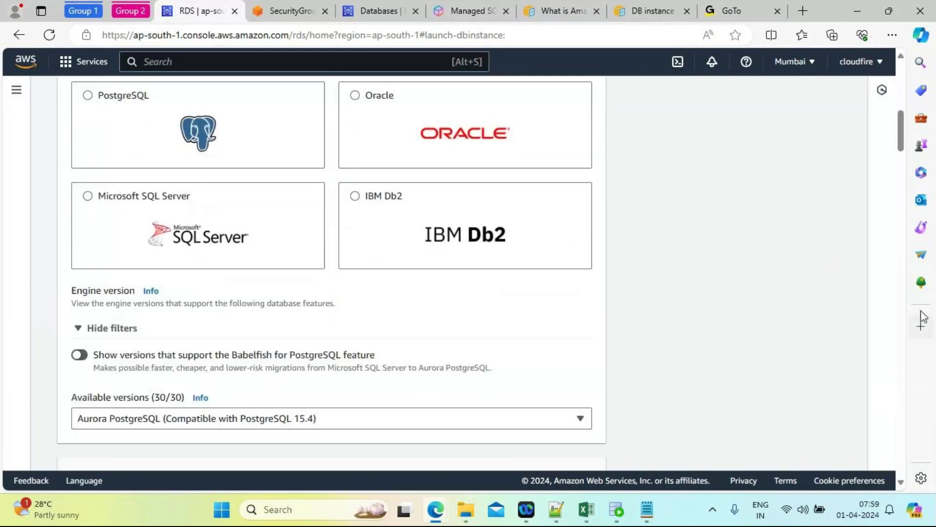
pyautogui.moveTo(902, 136); pyautogui.dragTo(927, 347)
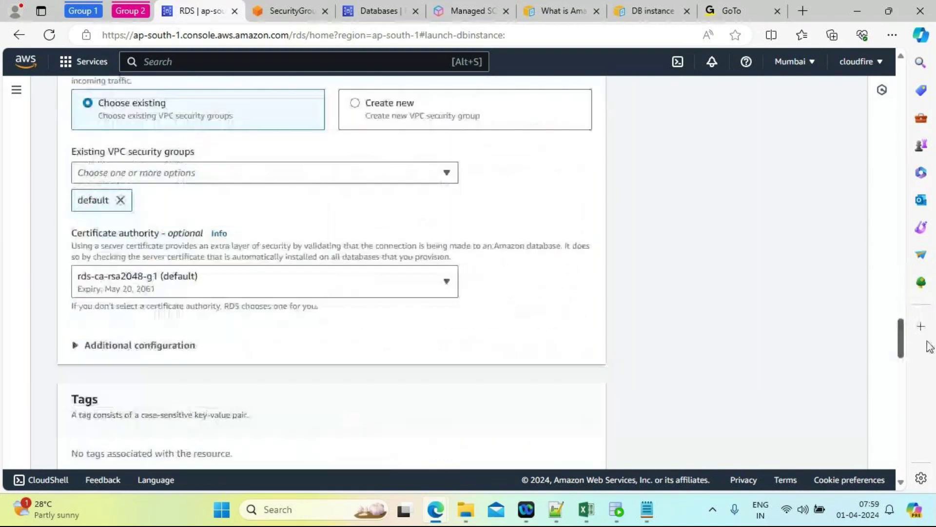
pyautogui.click(254, 177)
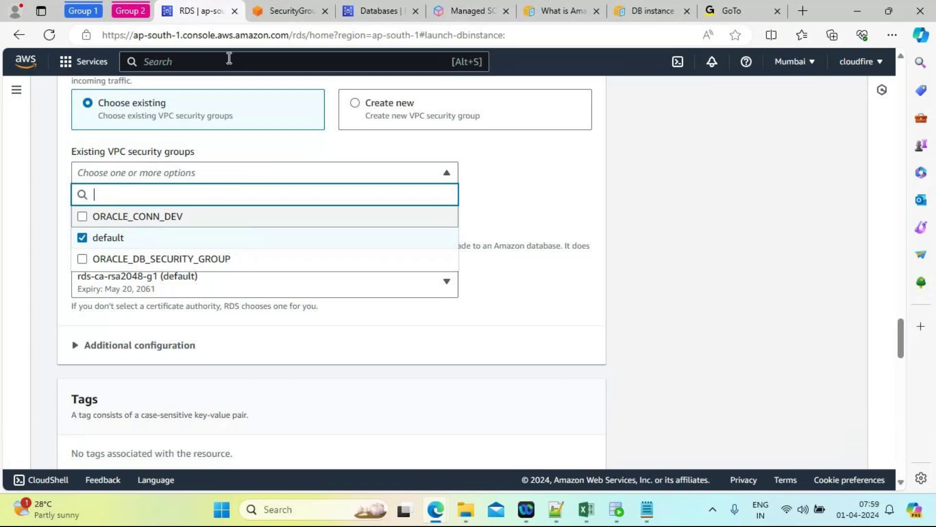
# Step: Check ORACLE_CONN_DEV in the database's Existing VPC security groups list
pyautogui.click(271, 20)
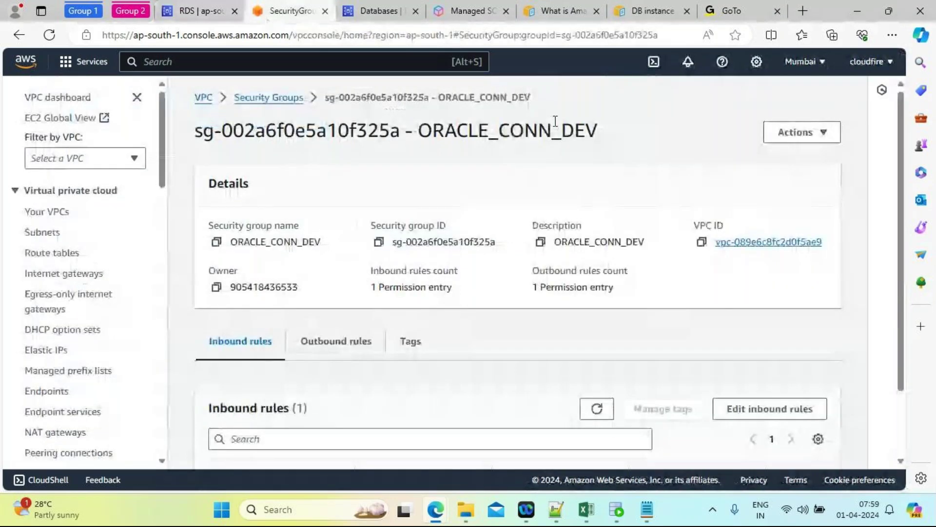
pyautogui.click(197, 11)
pyautogui.click(118, 181)
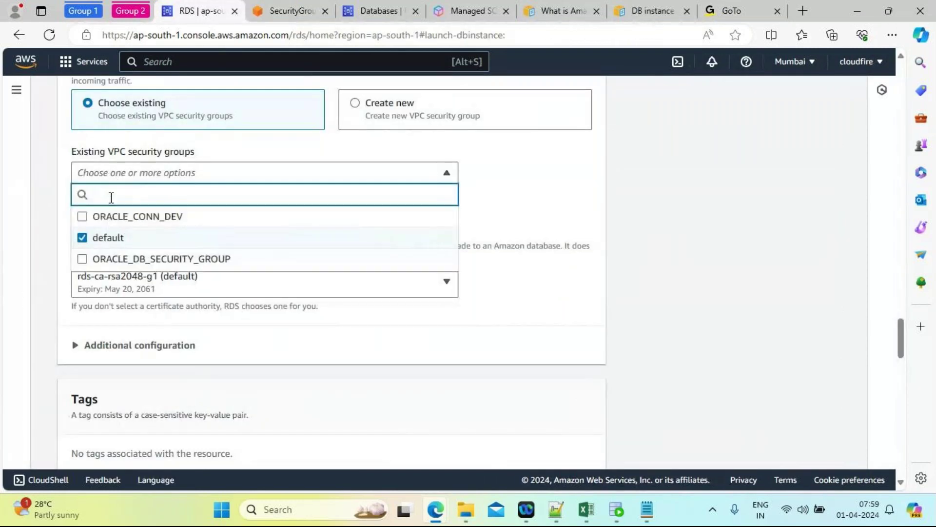
pyautogui.click(82, 217)
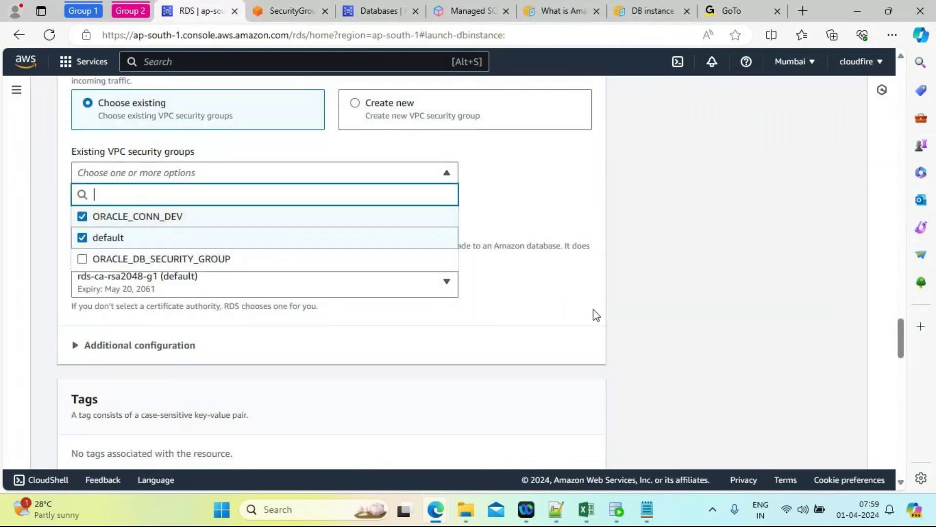
pyautogui.click(697, 311)
pyautogui.moveTo(901, 339); pyautogui.dragTo(880, 71)
pyautogui.scroll(-8, 885, 112)
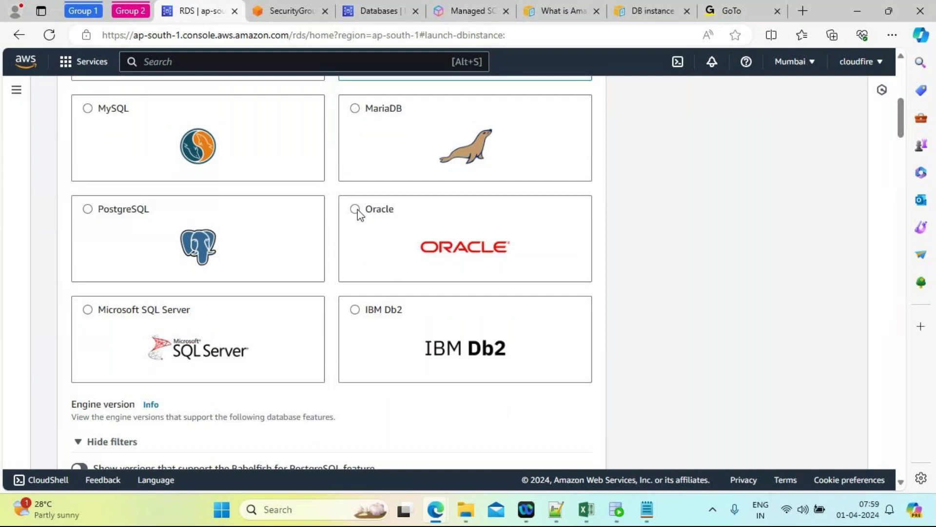
# Step: Reselect Oracle with Standard Edition Two, license-included licensing and the Dev/Test template
pyautogui.click(356, 209)
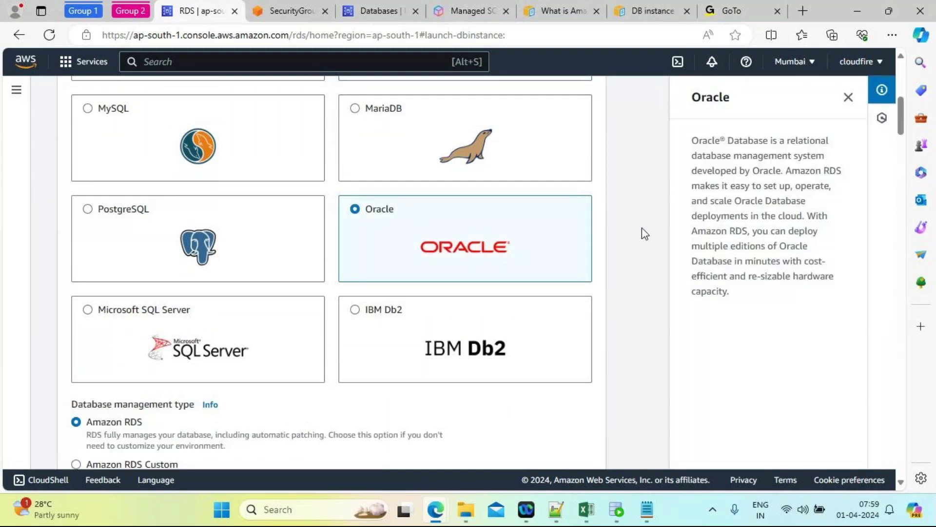
pyautogui.scroll(-7, 642, 227)
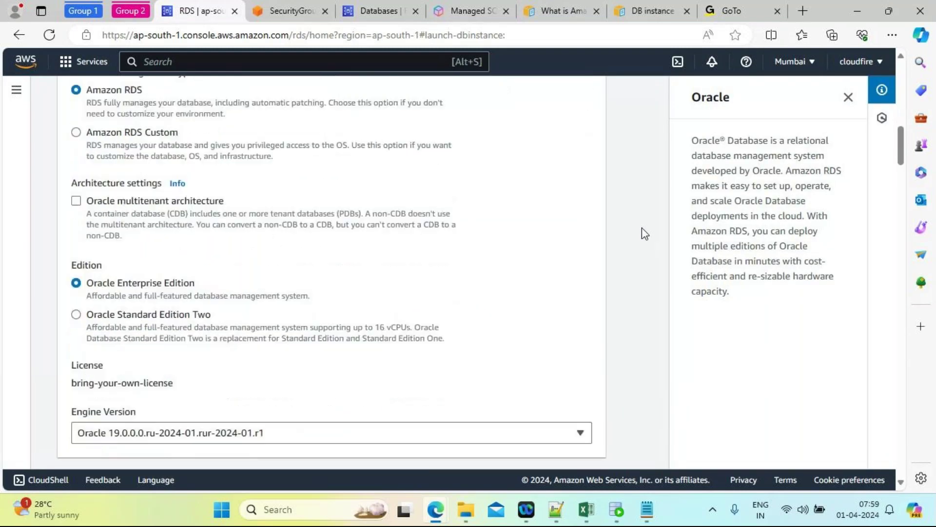
pyautogui.scroll(-2, 641, 228)
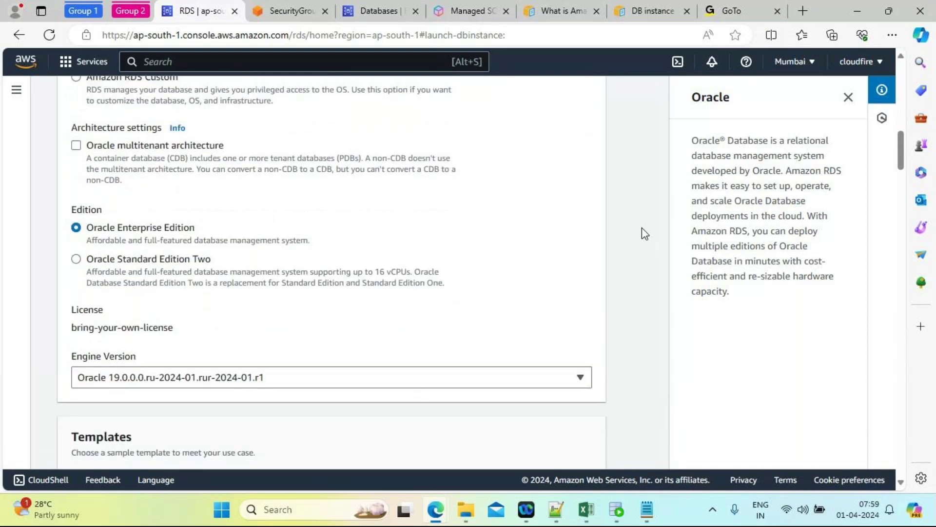
pyautogui.scroll(2, 642, 227)
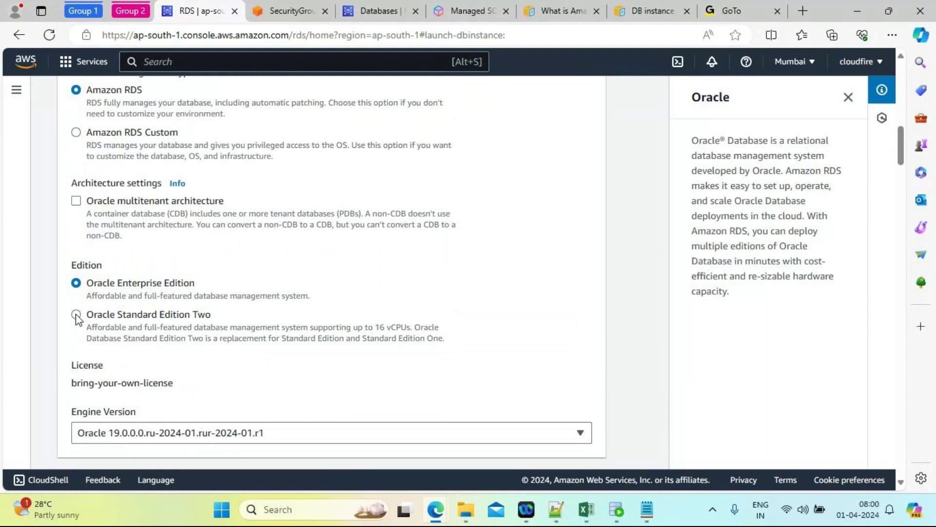
pyautogui.click(76, 315)
pyautogui.click(239, 385)
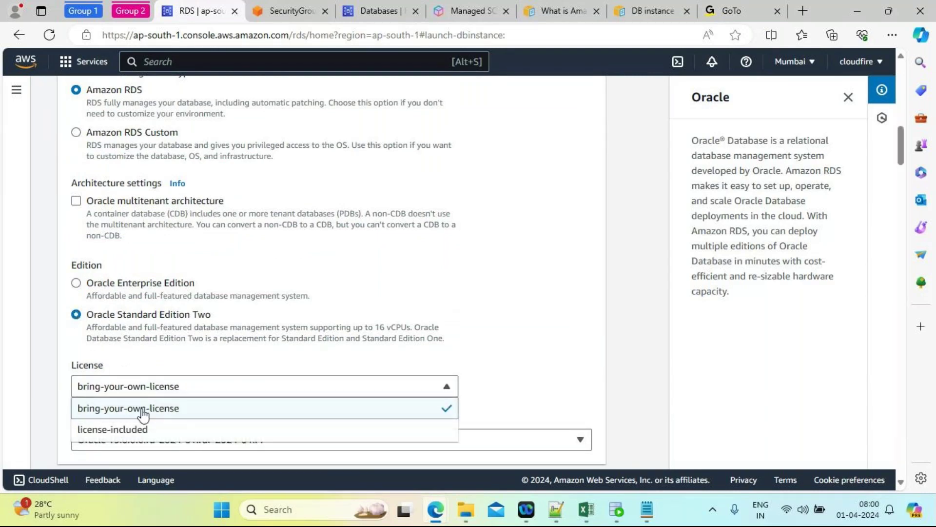
pyautogui.click(119, 430)
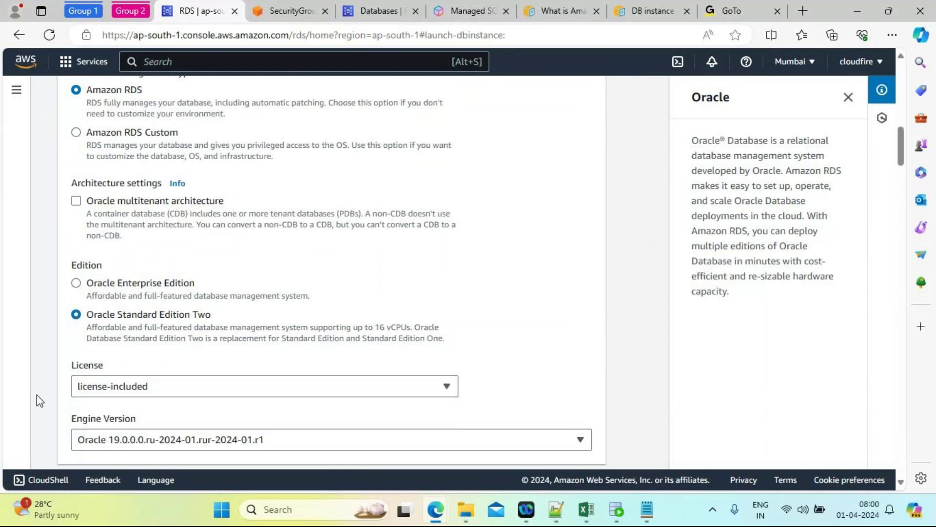
pyautogui.scroll(-6, 36, 394)
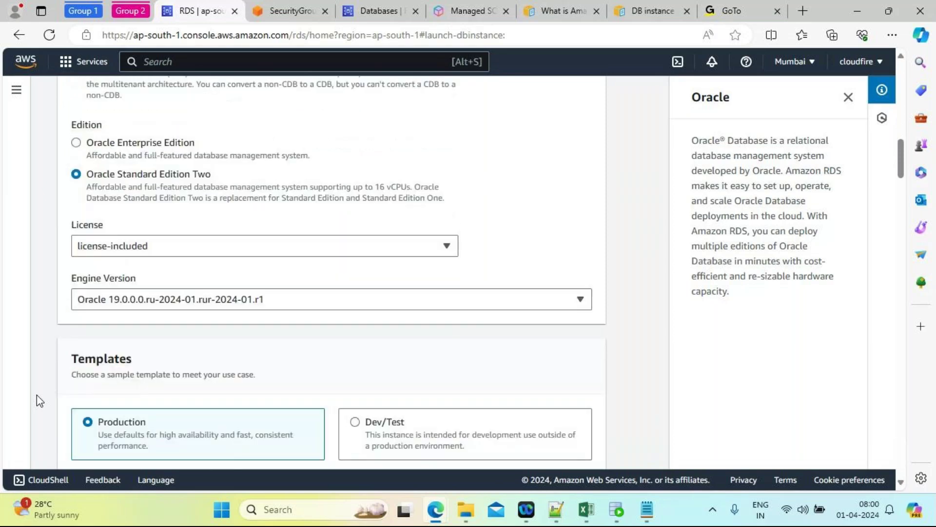
pyautogui.scroll(-2, 37, 400)
pyautogui.click(359, 190)
# Step: Switch Credentials management to Self managed, then enter and confirm the master password
pyautogui.scroll(-3, 378, 268)
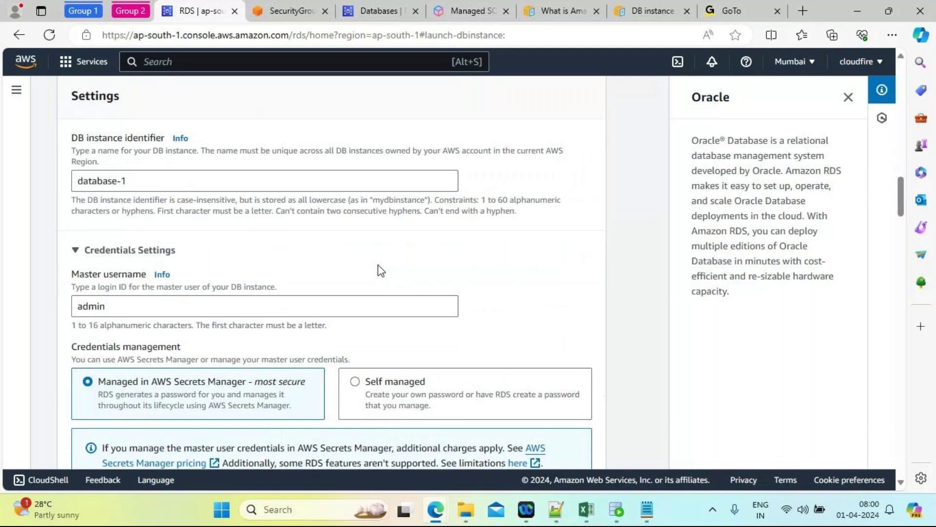
pyautogui.scroll(-5, 381, 271)
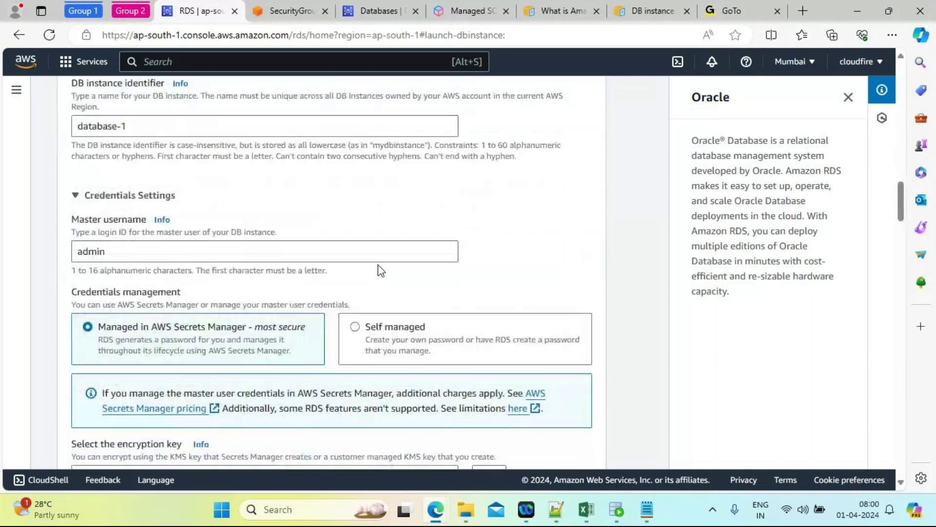
pyautogui.scroll(1, 379, 269)
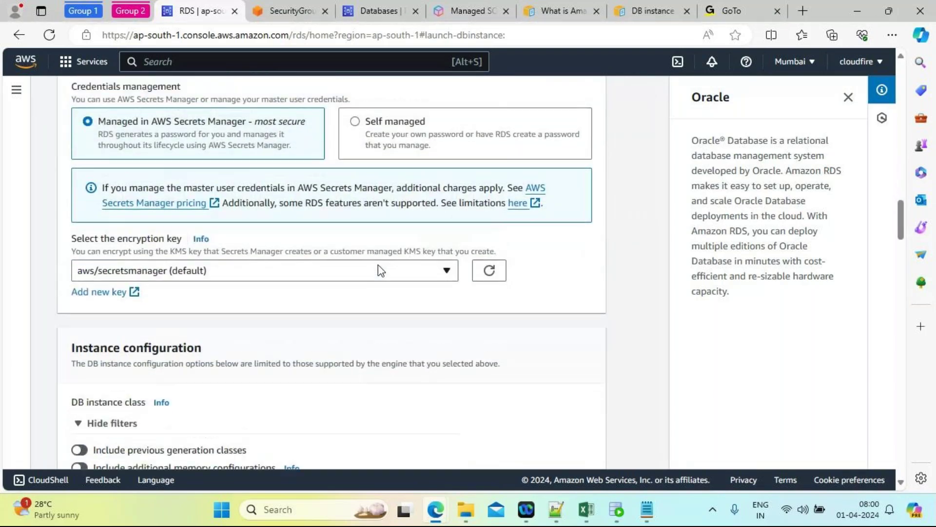
pyautogui.click(355, 161)
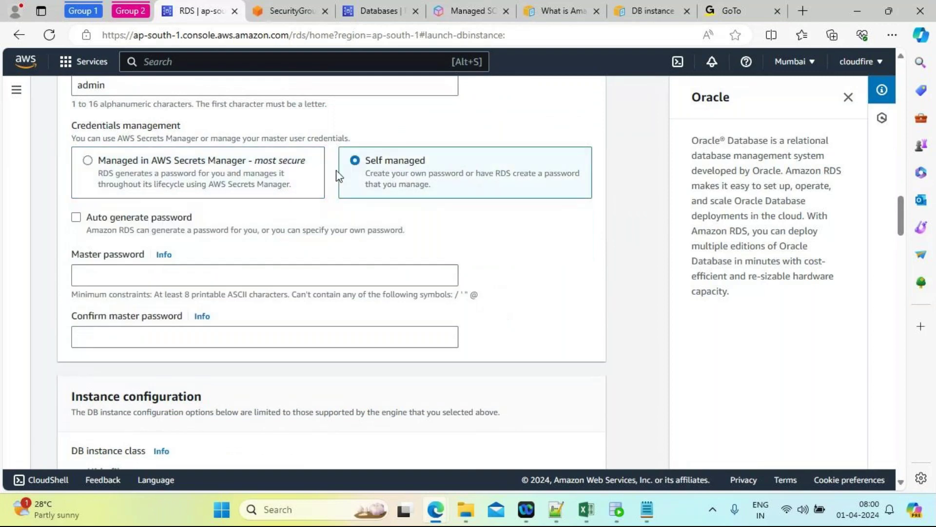
pyautogui.click(121, 272)
pyautogui.write('•••••••••')
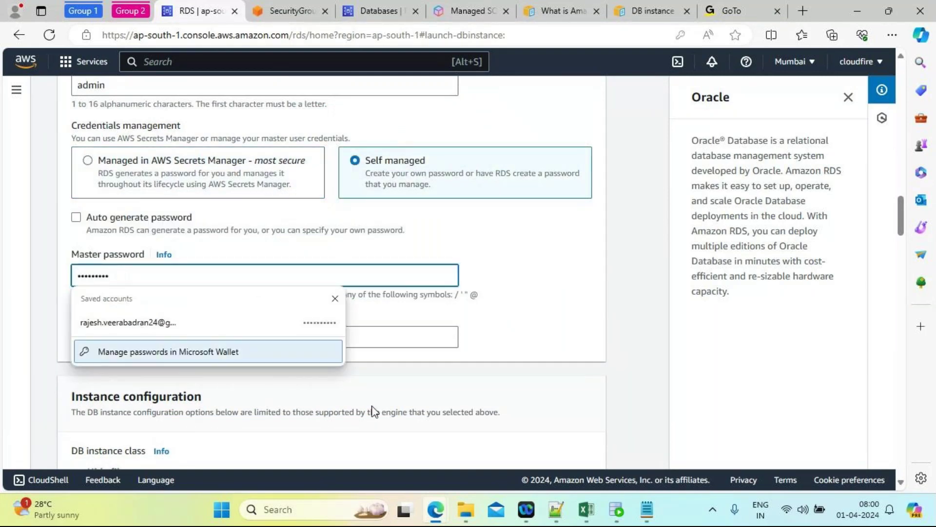
pyautogui.click(421, 341)
pyautogui.write('•••••••••')
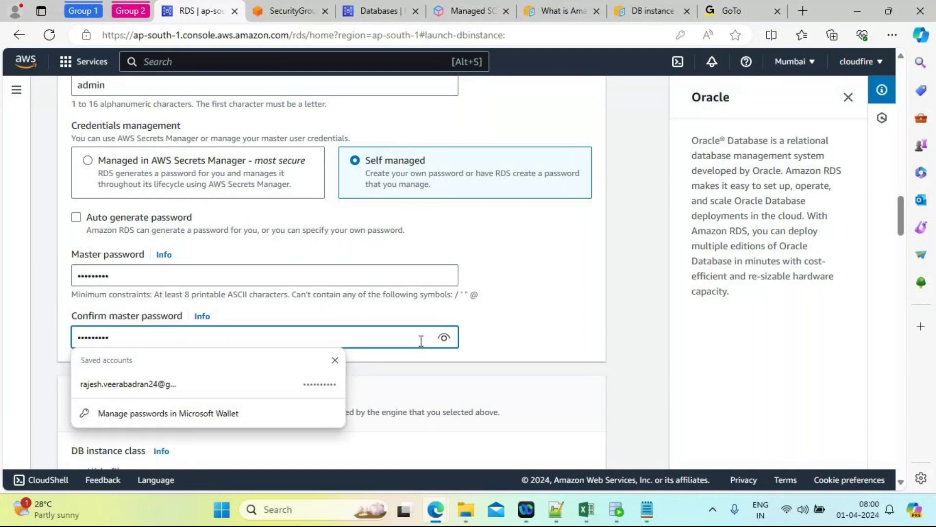
pyautogui.click(581, 365)
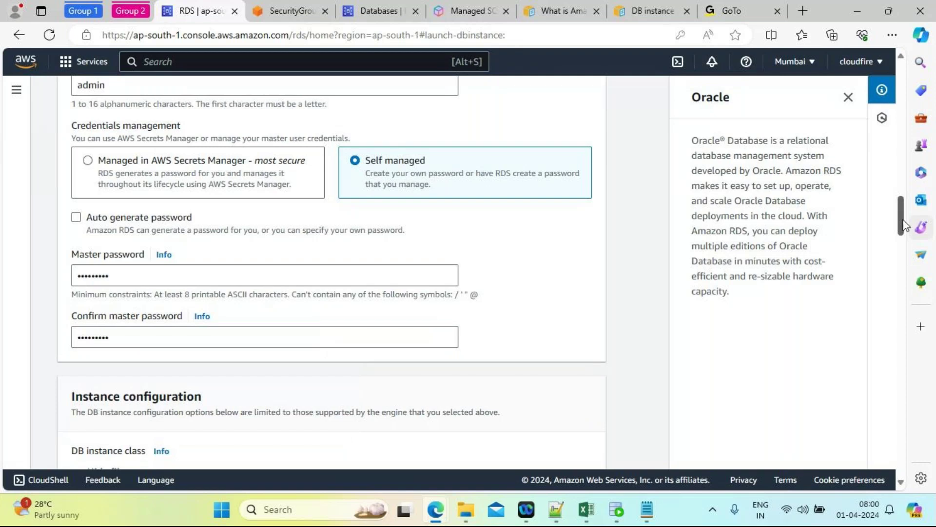
pyautogui.scroll(-6, 906, 253)
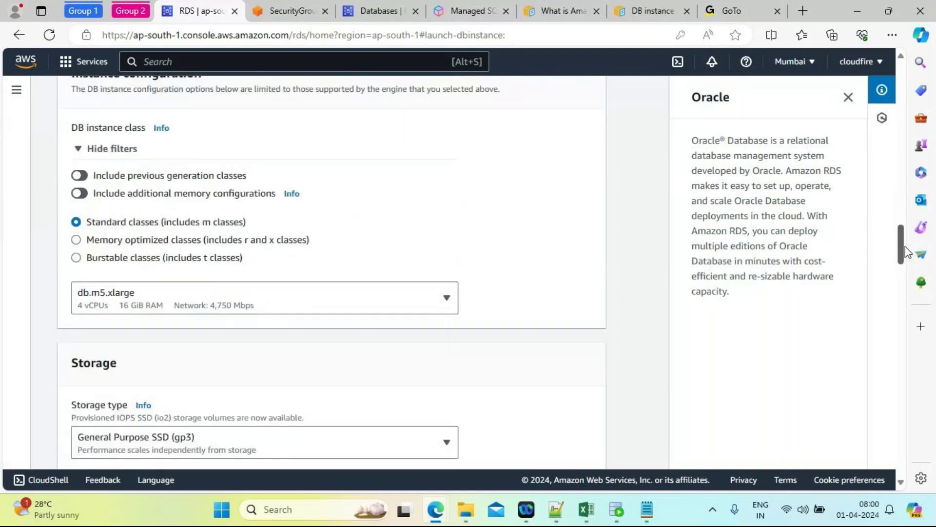
# Step: Set Public access to Yes under Connectivity
pyautogui.moveTo(905, 247); pyautogui.dragTo(914, 313)
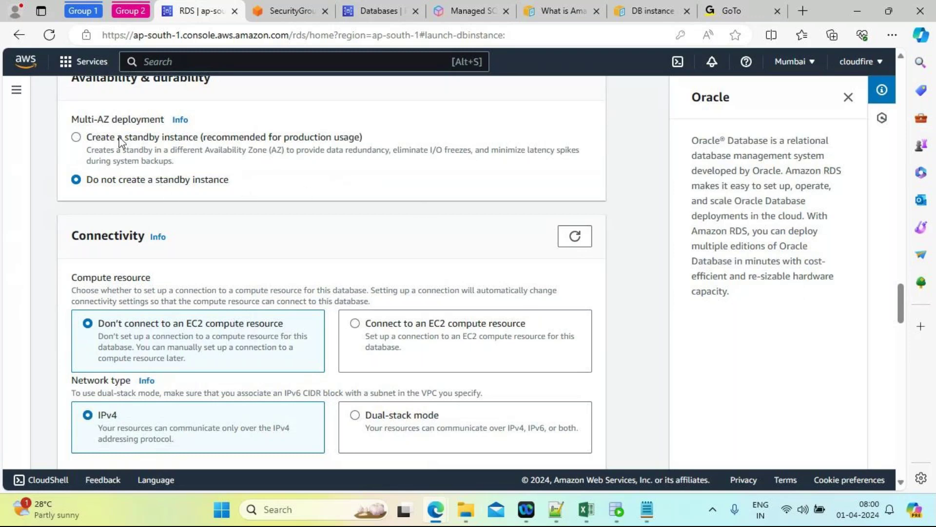
pyautogui.moveTo(901, 315); pyautogui.dragTo(901, 359)
pyautogui.click(77, 207)
# Step: Verify the ORACLE_CONN_DEV and default security groups, then review the remaining settings
pyautogui.moveTo(900, 341); pyautogui.dragTo(903, 375)
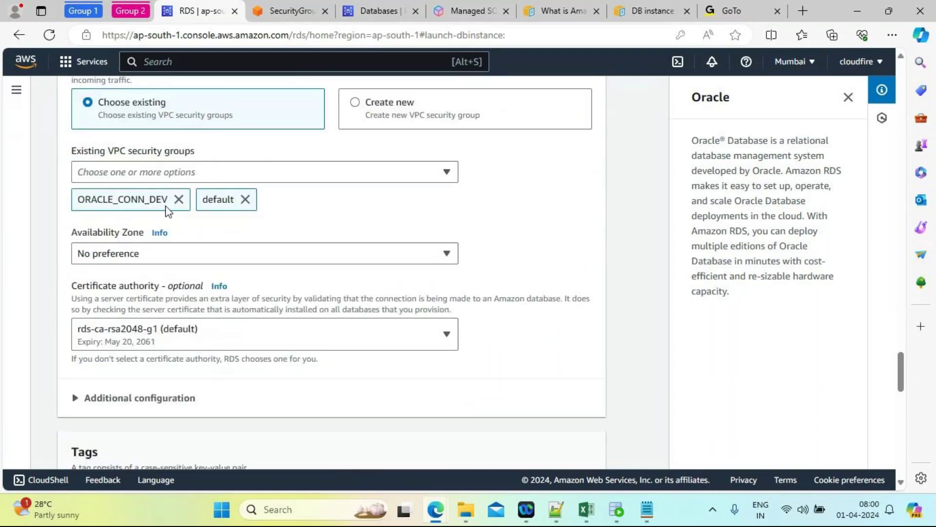
pyautogui.click(150, 169)
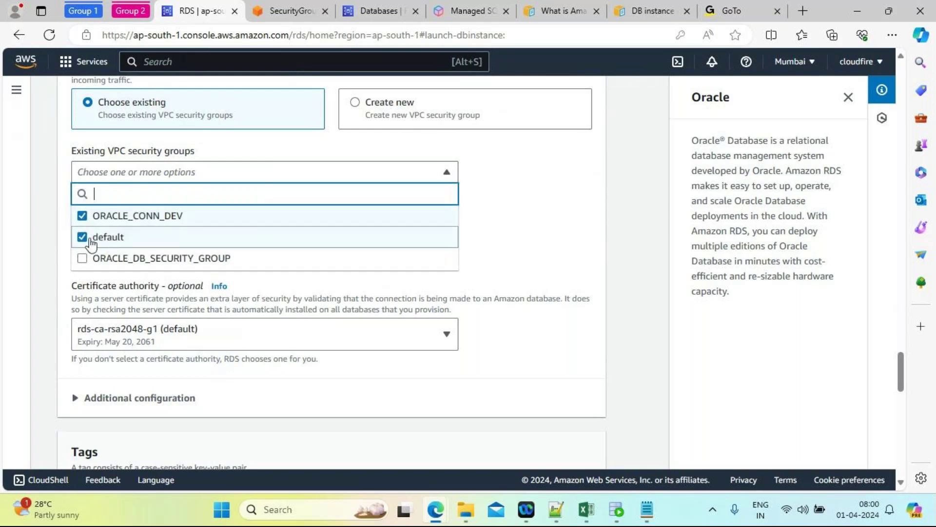
pyautogui.click(566, 256)
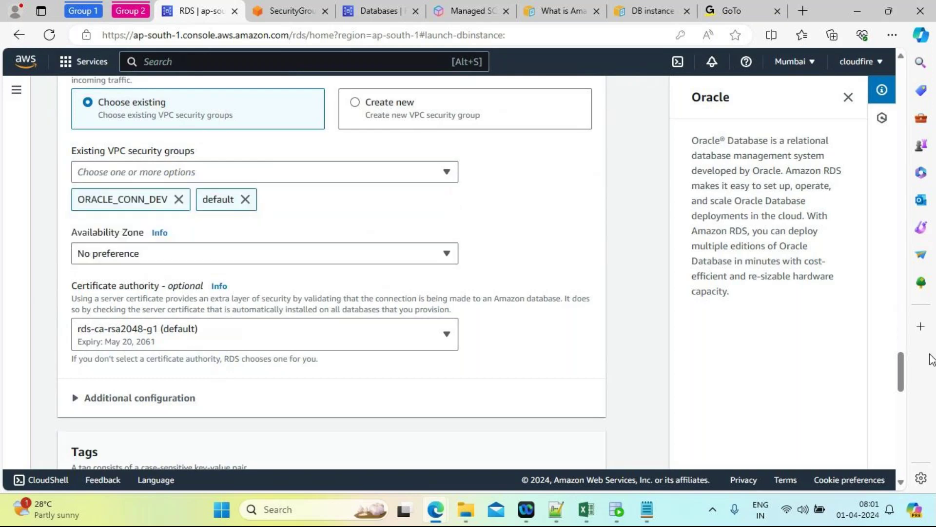
pyautogui.scroll(-2, 903, 381)
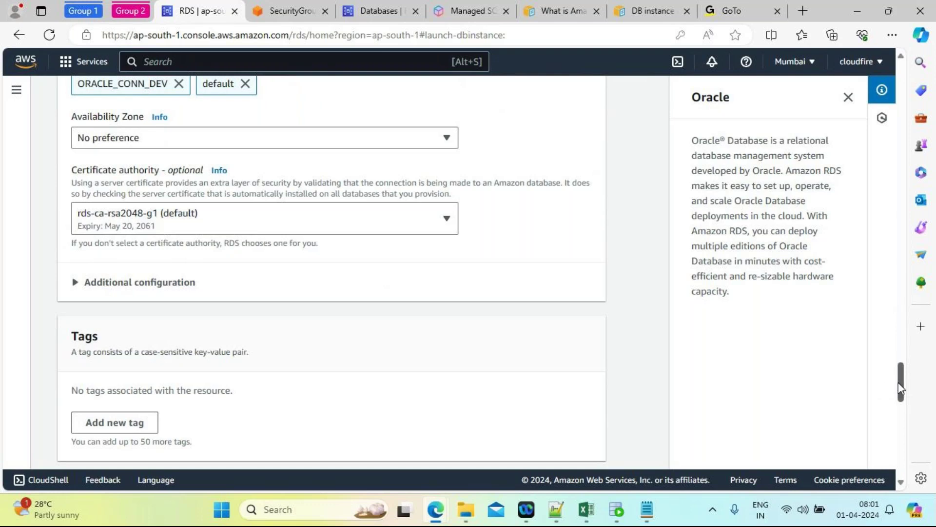
pyautogui.moveTo(900, 389); pyautogui.dragTo(899, 417)
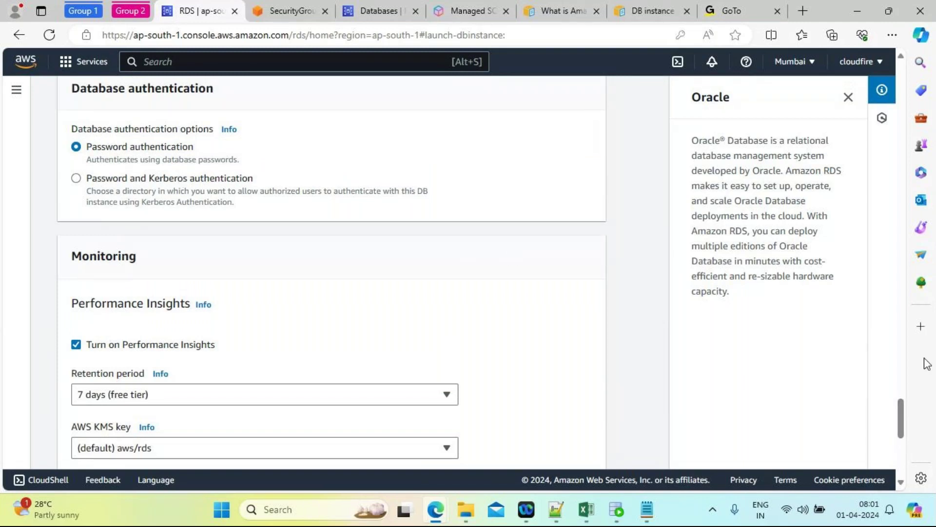
pyautogui.moveTo(903, 411); pyautogui.dragTo(902, 426)
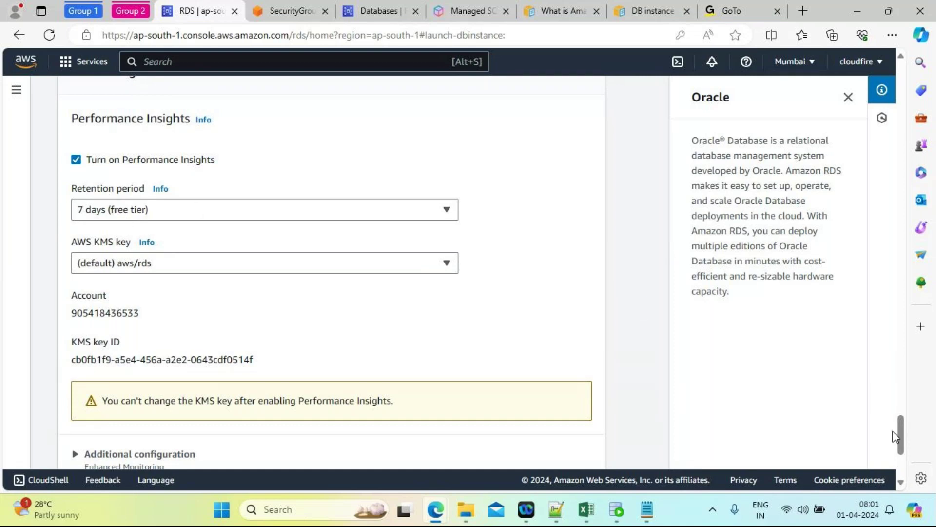
pyautogui.moveTo(901, 435); pyautogui.dragTo(828, 472)
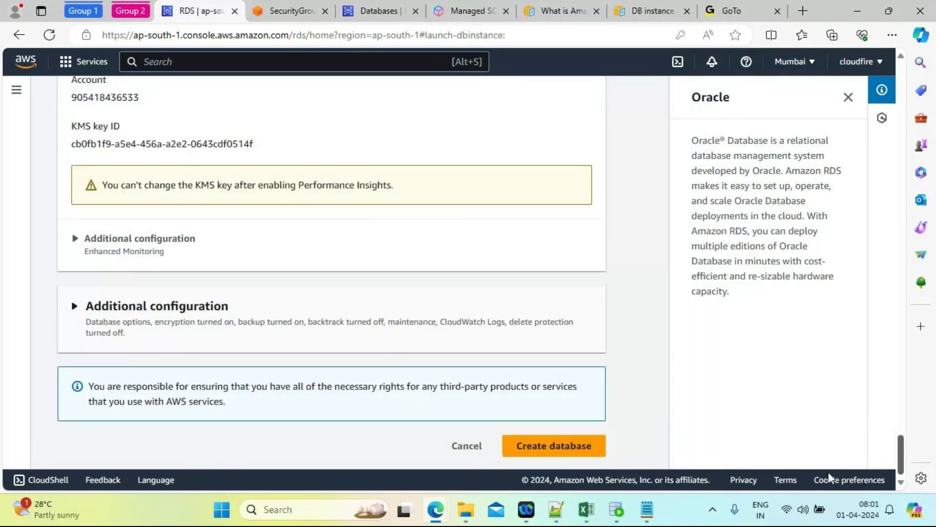
# Step: Create database-1 and close the Suggested add-ons dialog
pyautogui.click(552, 447)
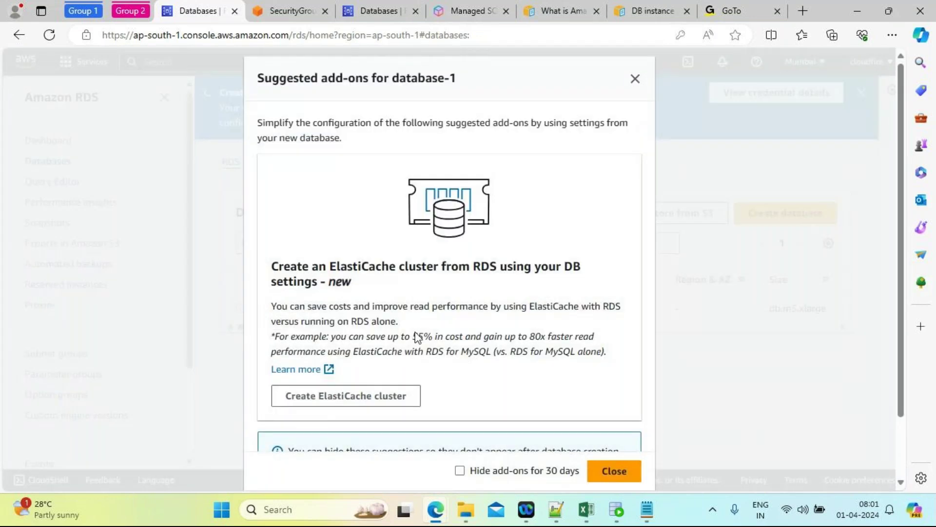
pyautogui.click(614, 470)
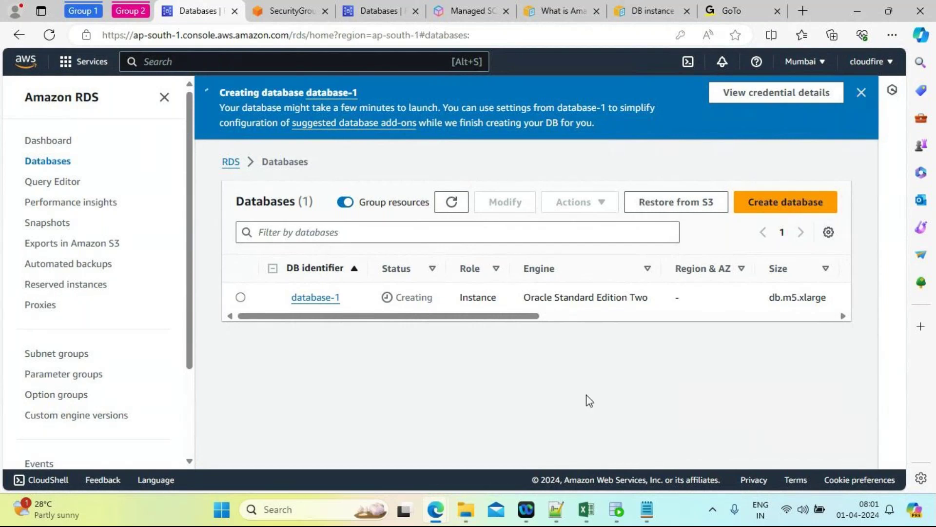
# Step: Check the empty rds worksheet in SQL Developer twice, minimizing it each time
pyautogui.click(617, 510)
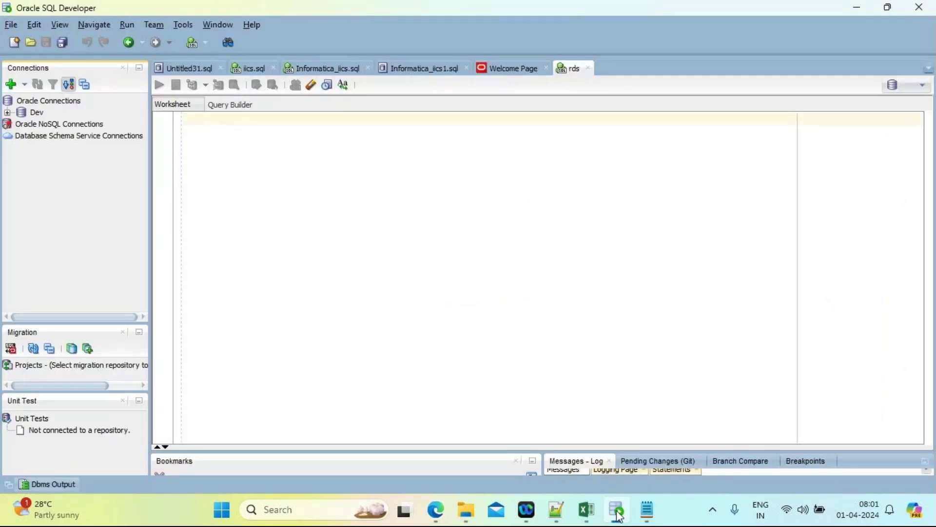
pyautogui.click(858, 8)
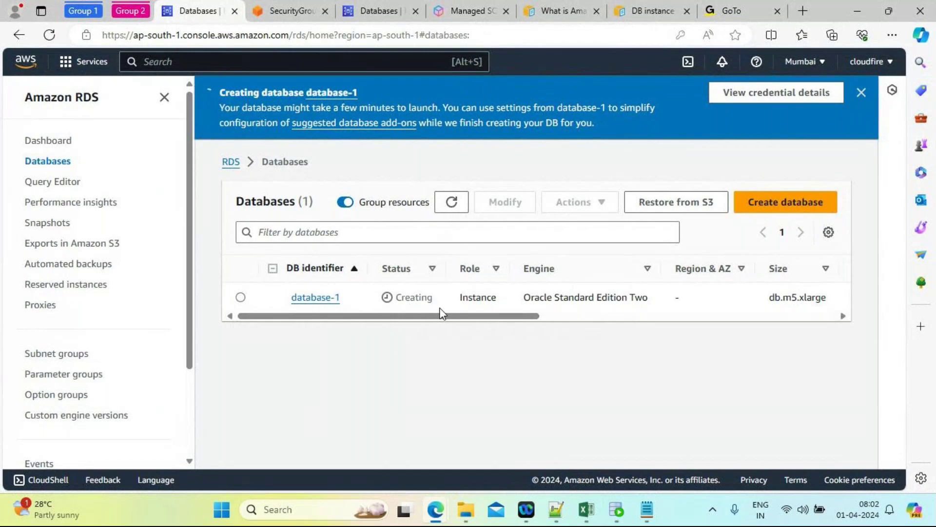
pyautogui.click(617, 511)
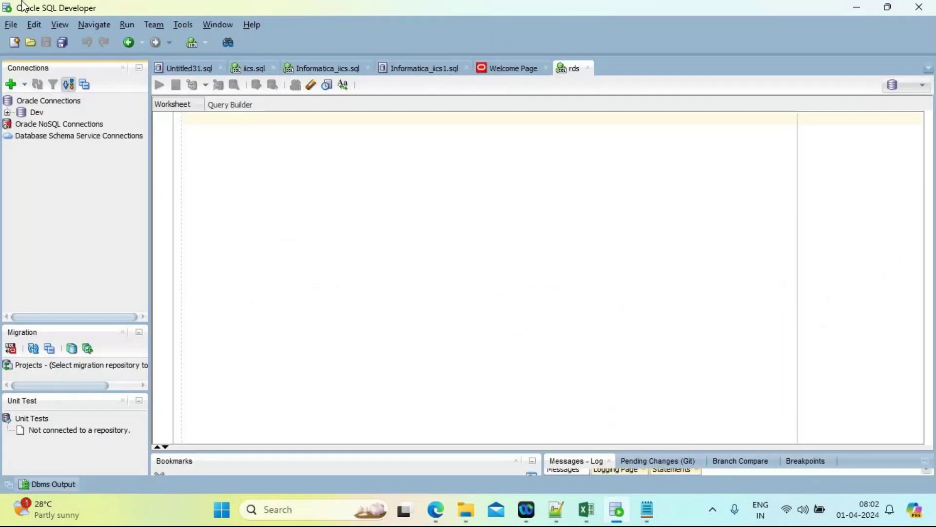
pyautogui.click(857, 7)
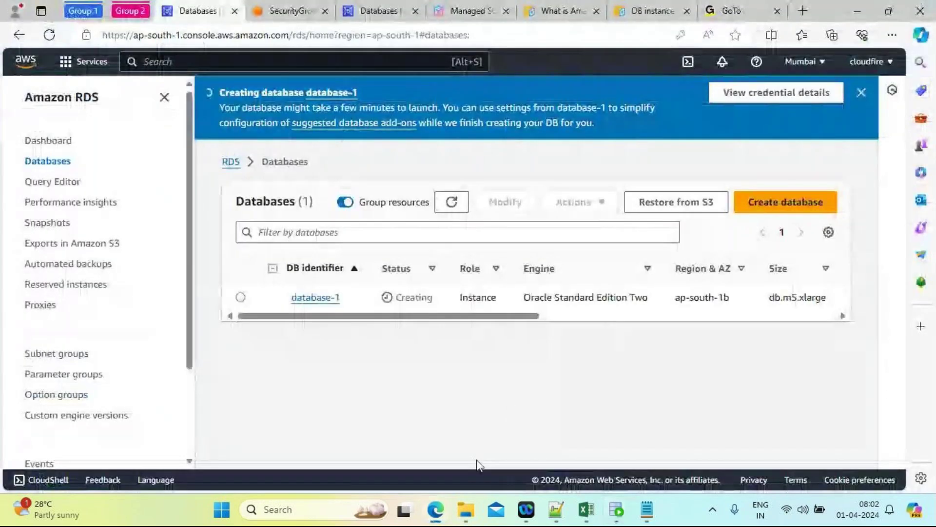
# Step: Bring the GoTo meeting window forward and pause its recording
pyautogui.moveTo(435, 509)
pyautogui.click(418, 432)
pyautogui.click(47, 451)
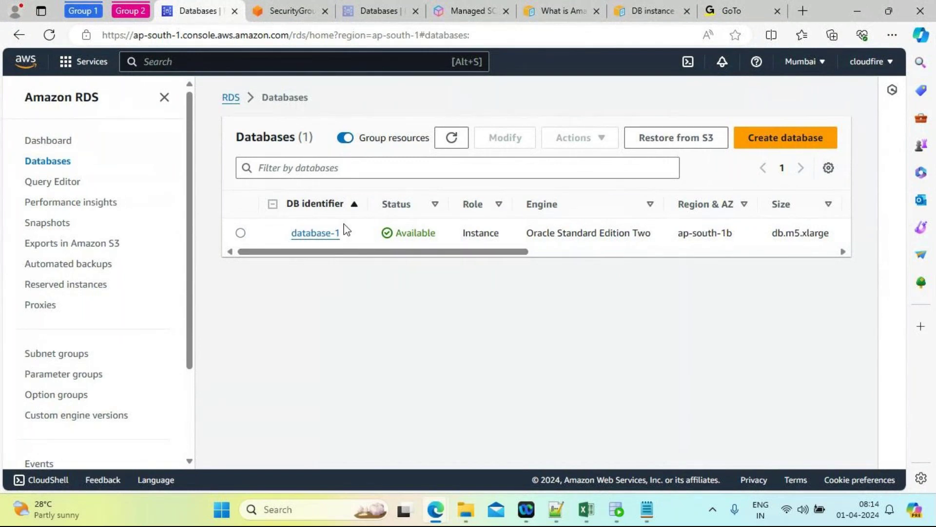
pyautogui.moveTo(358, 254); pyautogui.dragTo(534, 264)
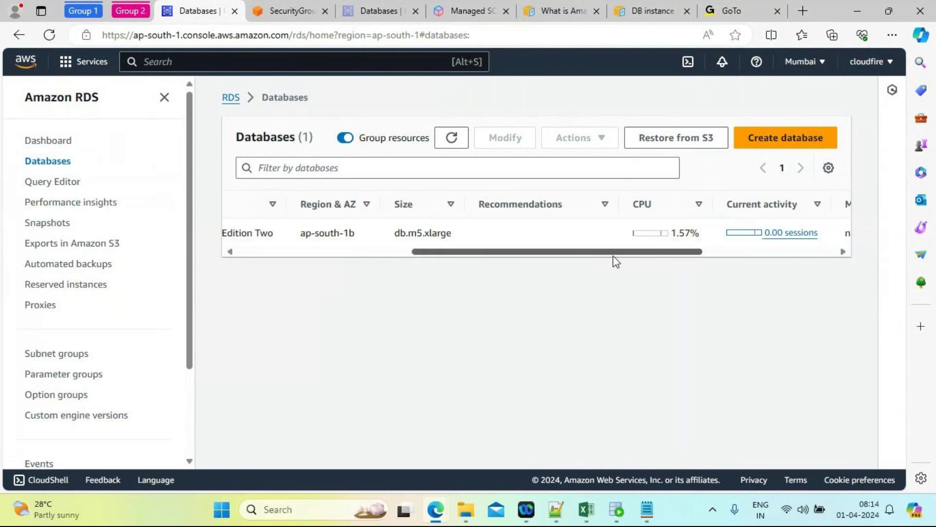
pyautogui.moveTo(623, 255); pyautogui.dragTo(770, 244)
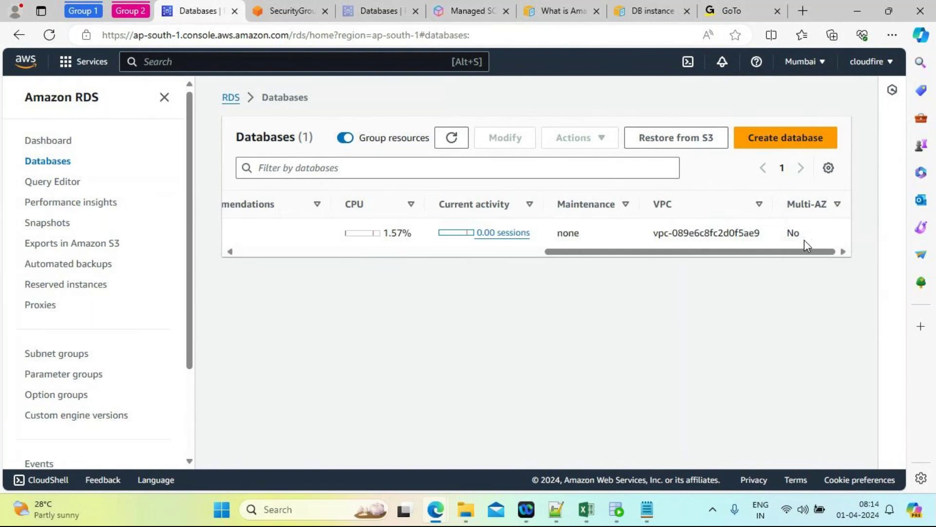
pyautogui.moveTo(787, 254); pyautogui.dragTo(315, 278)
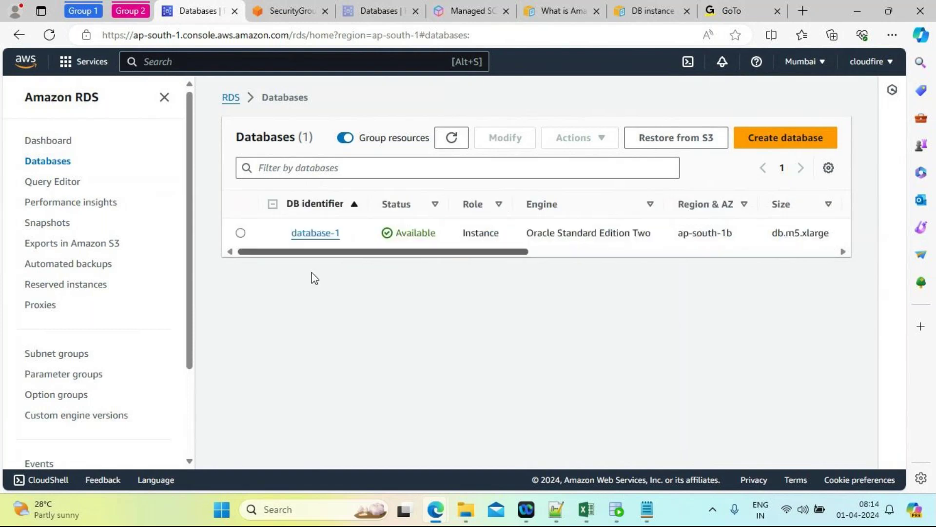
# Step: Open database-1, review its endpoint and port 1521, then show its Configuration
pyautogui.click(312, 234)
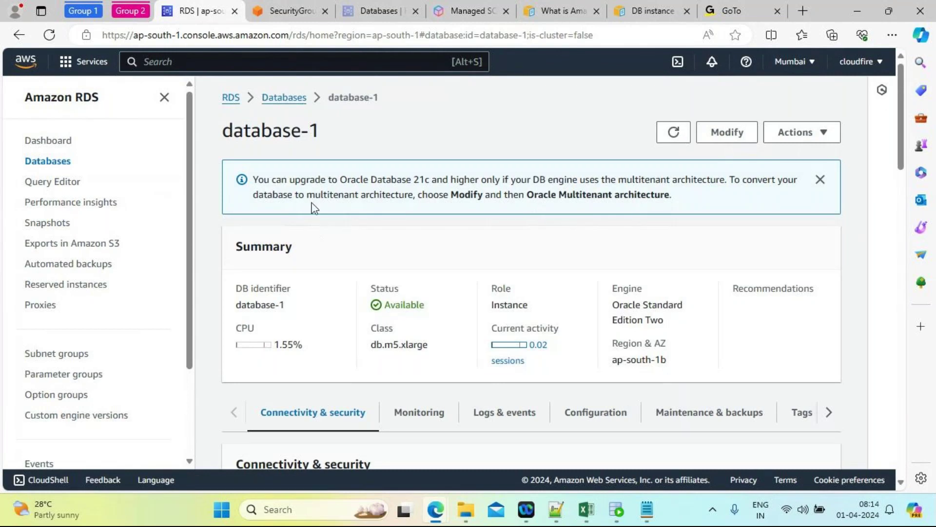
pyautogui.moveTo(902, 165); pyautogui.dragTo(908, 215)
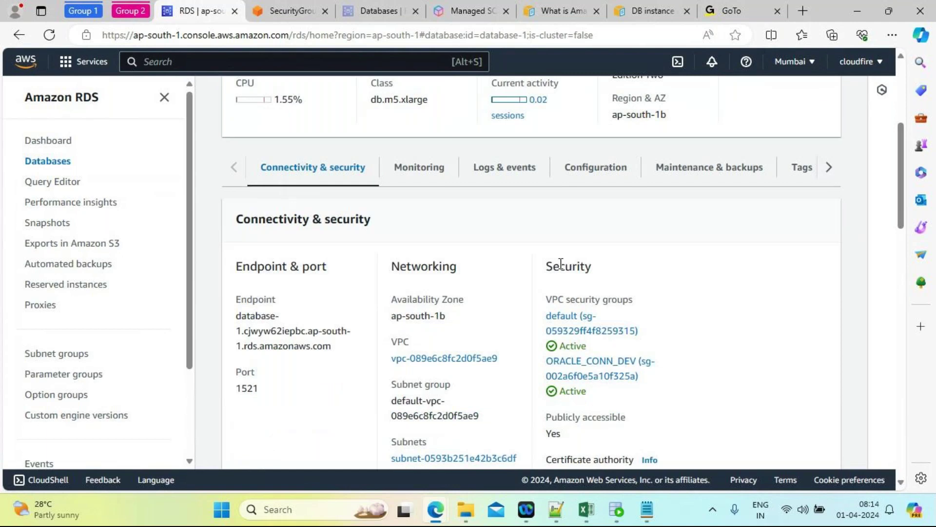
pyautogui.moveTo(276, 299); pyautogui.dragTo(237, 299)
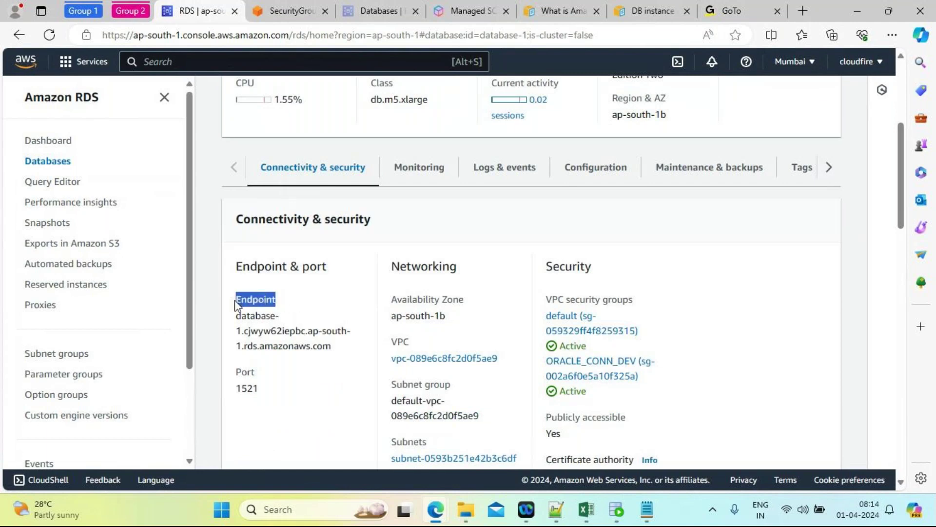
pyautogui.moveTo(331, 348); pyautogui.dragTo(236, 320)
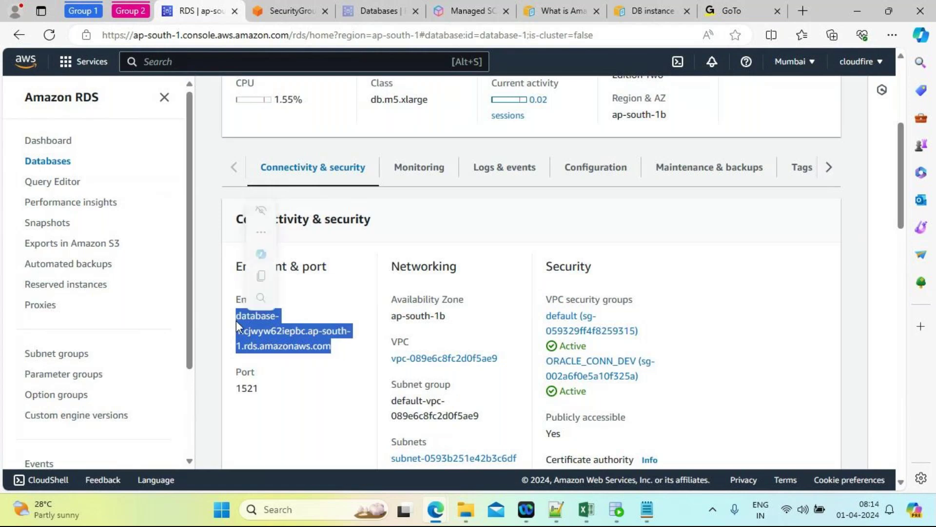
pyautogui.click(261, 389)
pyautogui.moveTo(260, 389); pyautogui.dragTo(236, 387)
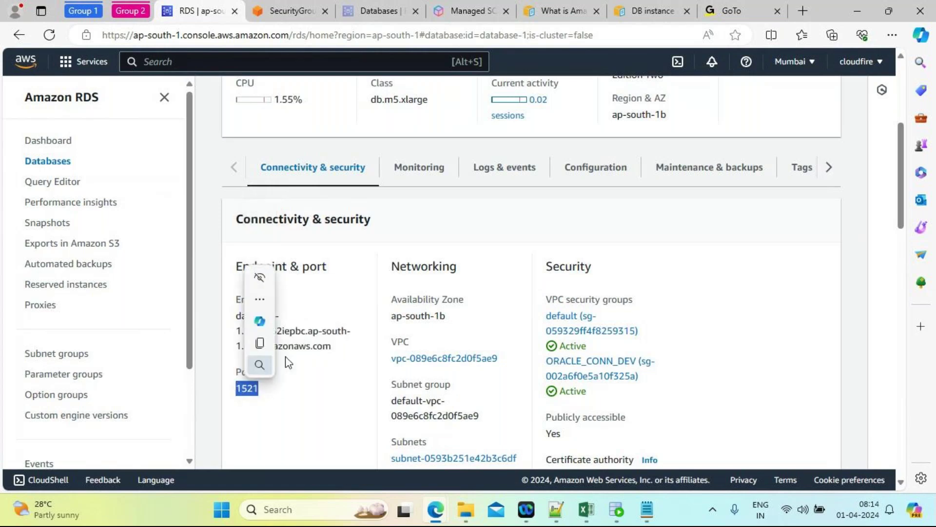
pyautogui.moveTo(381, 367); pyautogui.dragTo(497, 360)
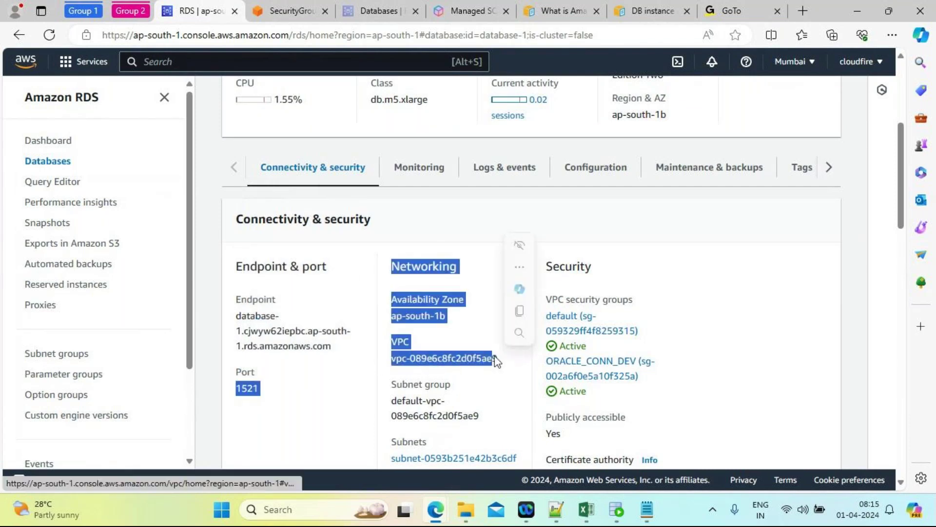
pyautogui.click(590, 172)
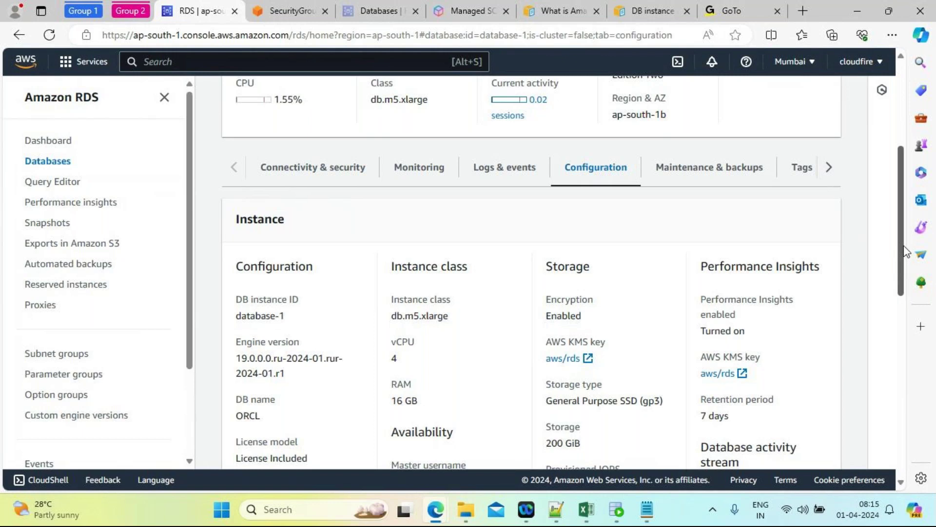
# Step: Note DB name ORCL, then copy the endpoint hostname from Connectivity & security
pyautogui.moveTo(904, 252); pyautogui.dragTo(904, 295)
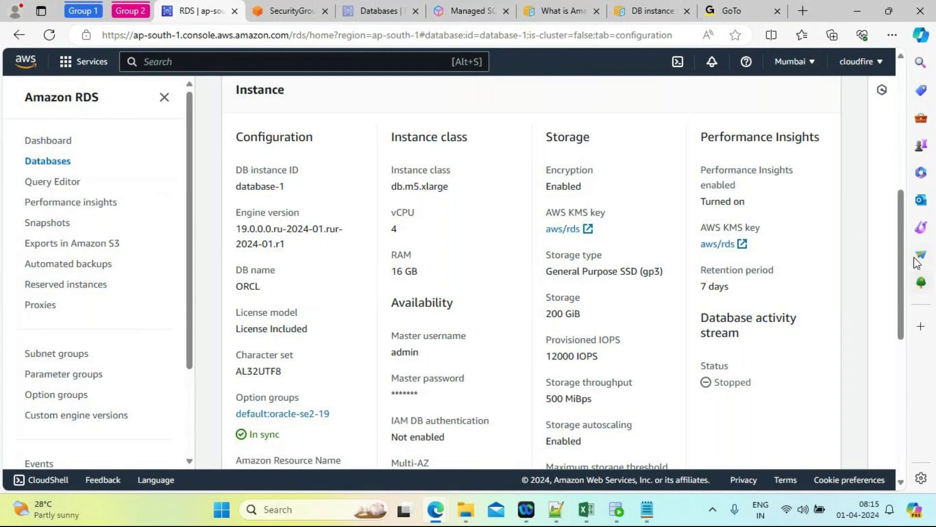
pyautogui.moveTo(905, 256)
pyautogui.mouseDown()
pyautogui.moveTo(901, 192)
pyautogui.moveTo(899, 245)
pyautogui.mouseUp()
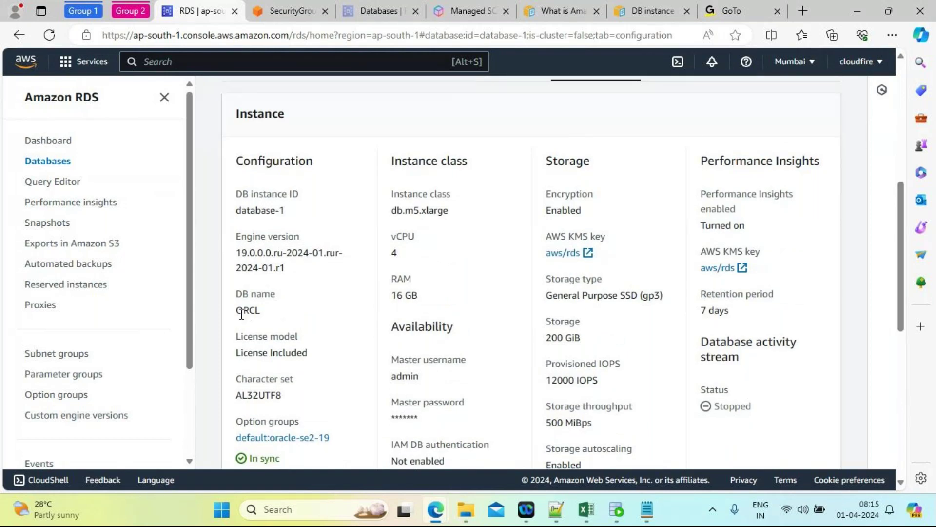
pyautogui.moveTo(236, 312); pyautogui.dragTo(263, 321)
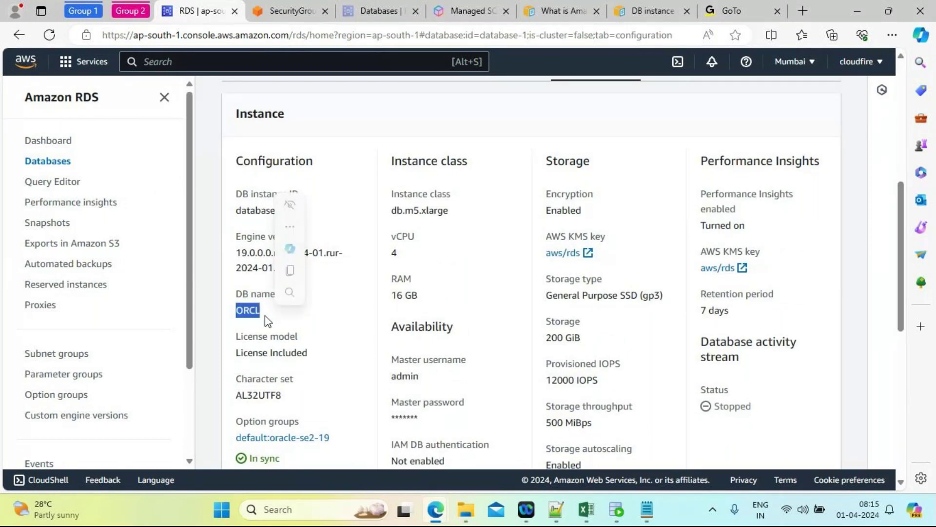
pyautogui.moveTo(903, 265); pyautogui.dragTo(902, 226)
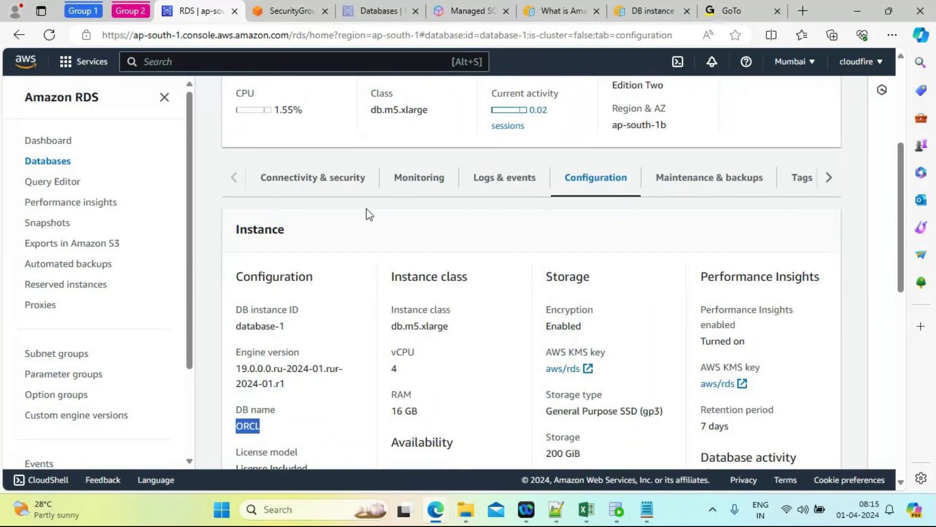
pyautogui.click(295, 186)
pyautogui.moveTo(334, 359); pyautogui.dragTo(233, 327)
pyautogui.hotkey('ctrl', 'c')
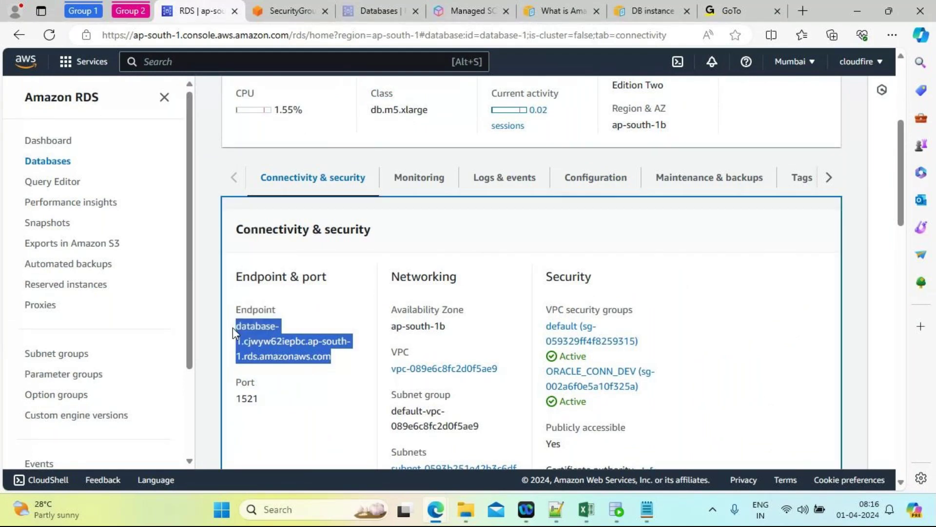
# Step: Close SQL Developer and relaunch sqldeveloper.exe from D:\sqldeveloper in File Explorer
pyautogui.click(616, 511)
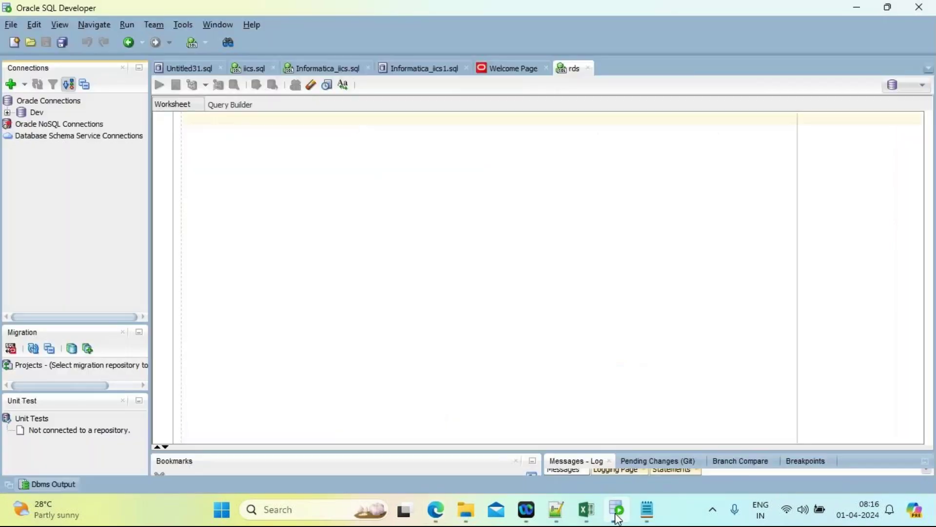
pyautogui.click(918, 7)
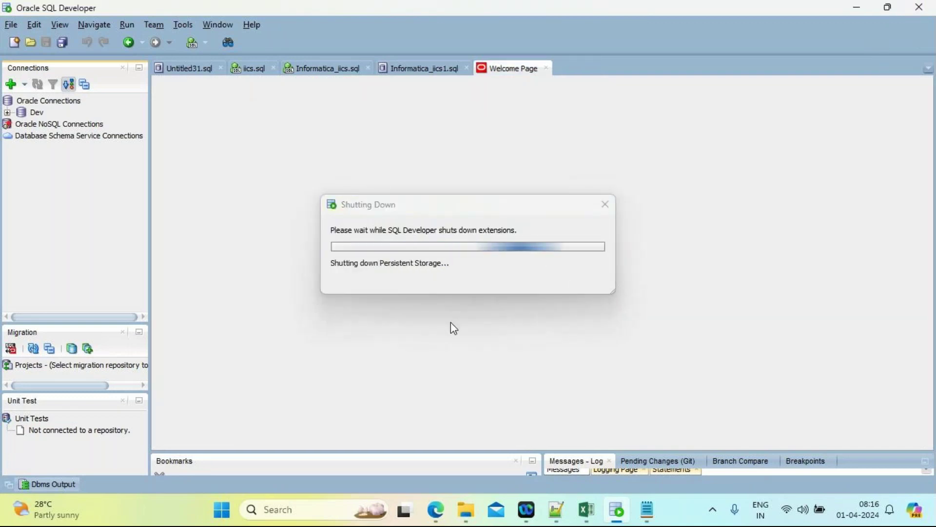
pyautogui.press('super+e')
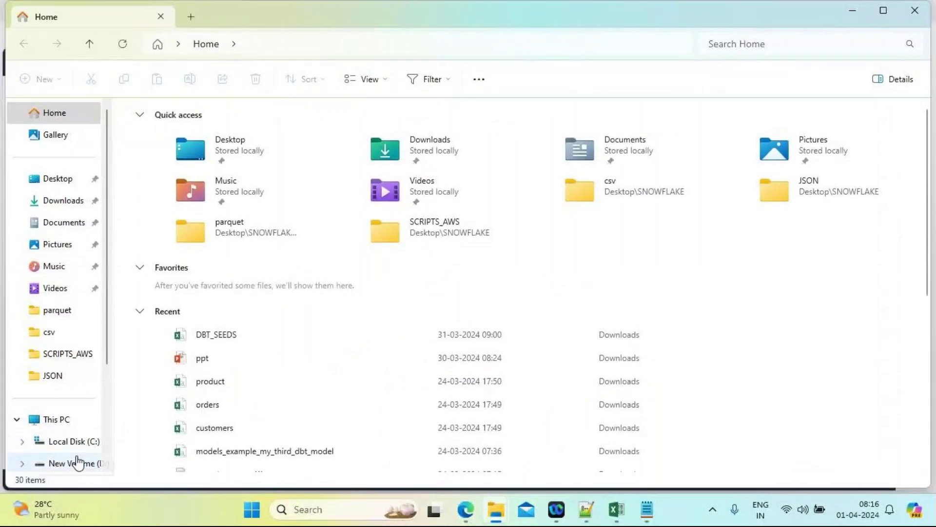
pyautogui.scroll(-3, 108, 437)
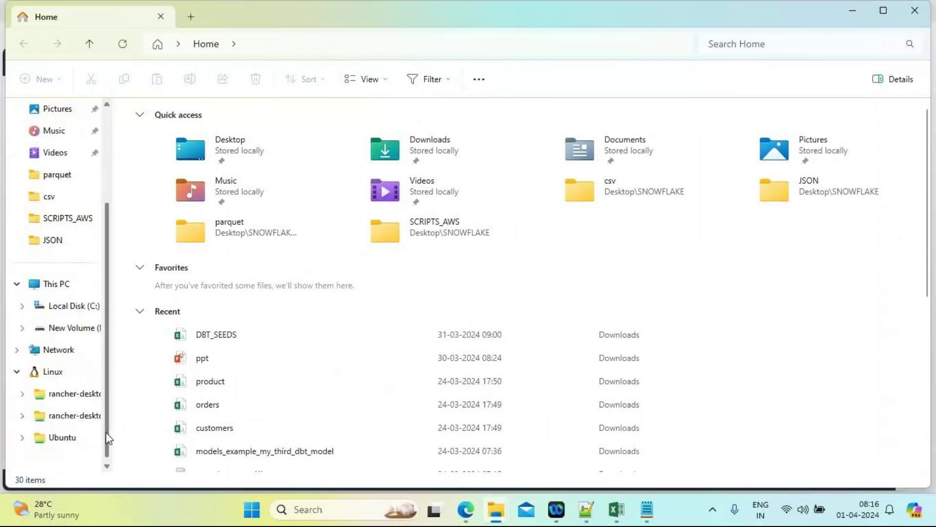
pyautogui.click(47, 328)
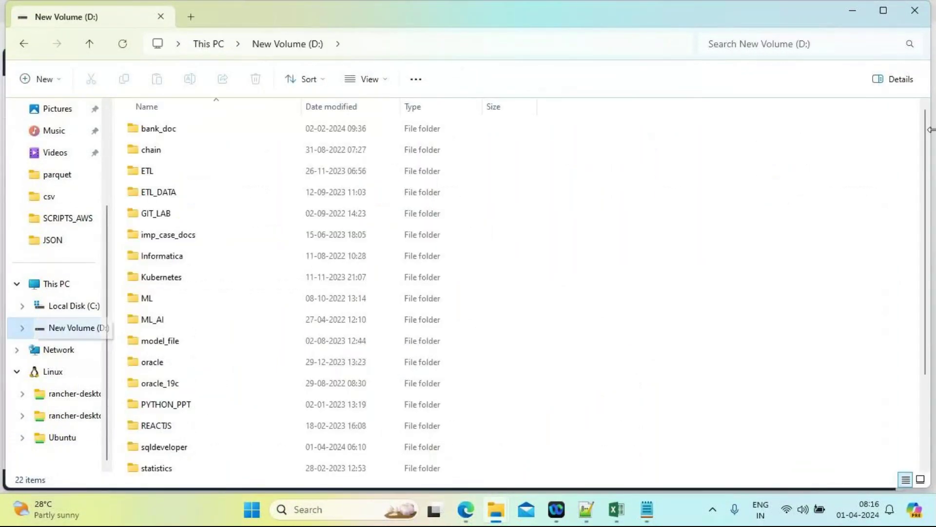
pyautogui.scroll(-2, 928, 320)
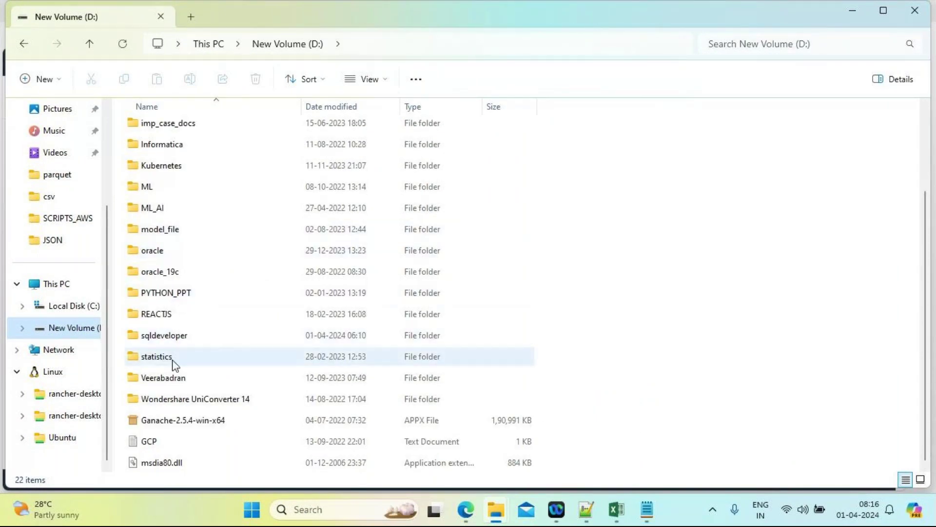
pyautogui.doubleClick(170, 338)
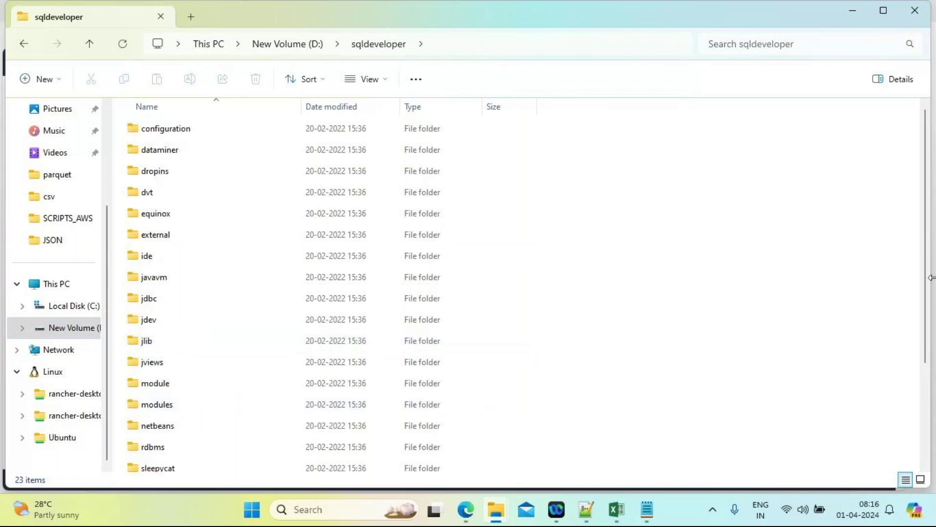
pyautogui.scroll(-3, 929, 277)
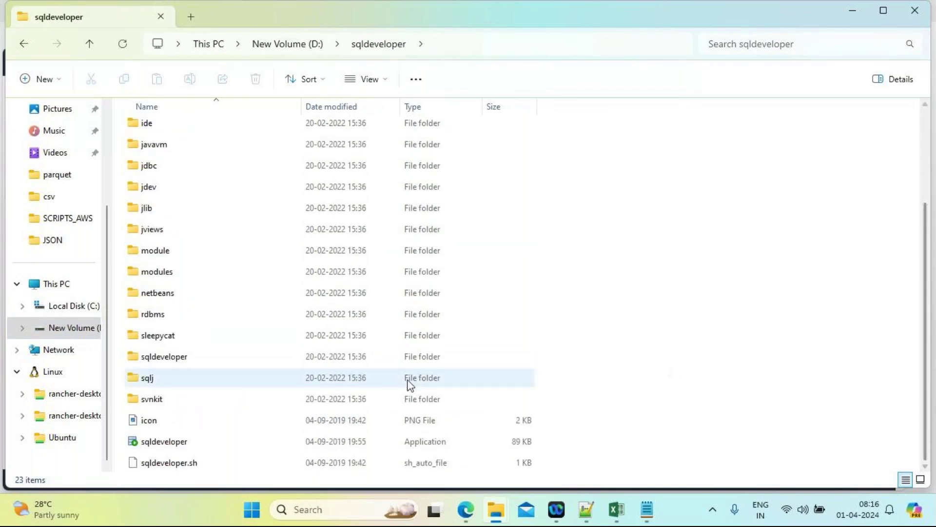
pyautogui.doubleClick(186, 444)
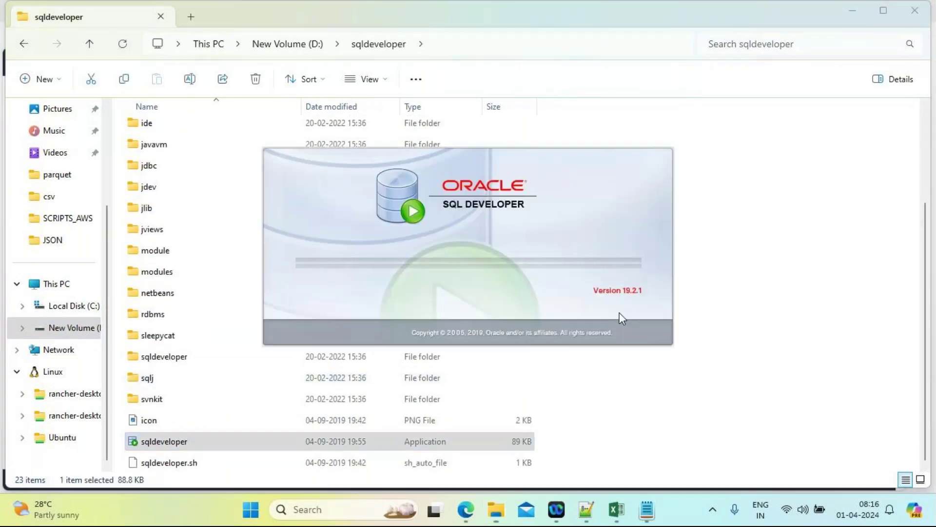
pyautogui.click(857, 16)
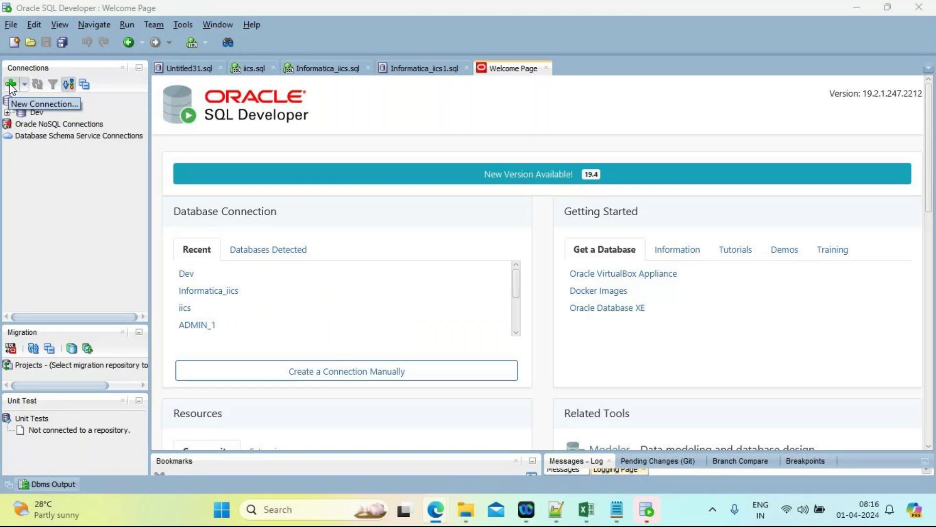
# Step: Start a new connection named Dev with the pasted RDS endpoint as Hostname
pyautogui.click(11, 85)
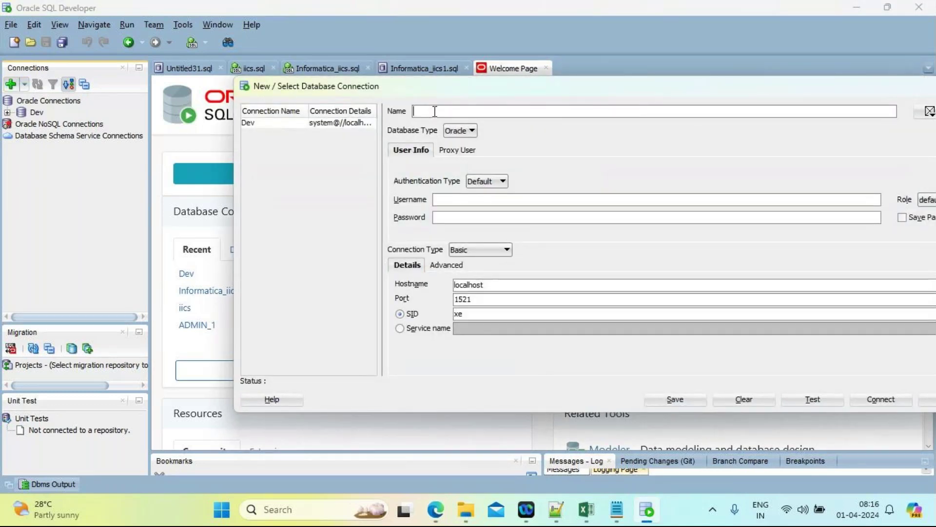
pyautogui.write('Dev')
pyautogui.click(492, 286)
pyautogui.hotkey('ctrl', 'a')
pyautogui.hotkey('ctrl', 'v')
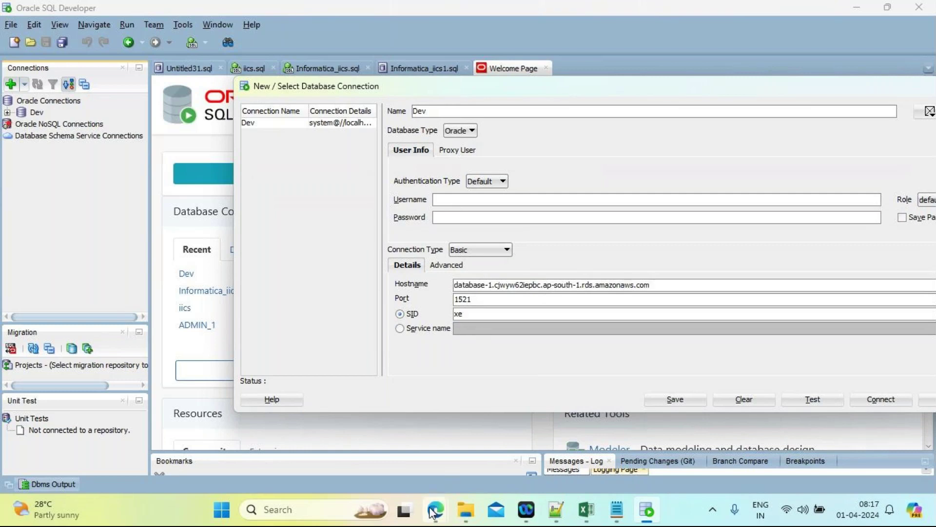
# Step: Copy DB name ORCL from the RDS Configuration tab into the SID field
pyautogui.moveTo(432, 512)
pyautogui.click(287, 442)
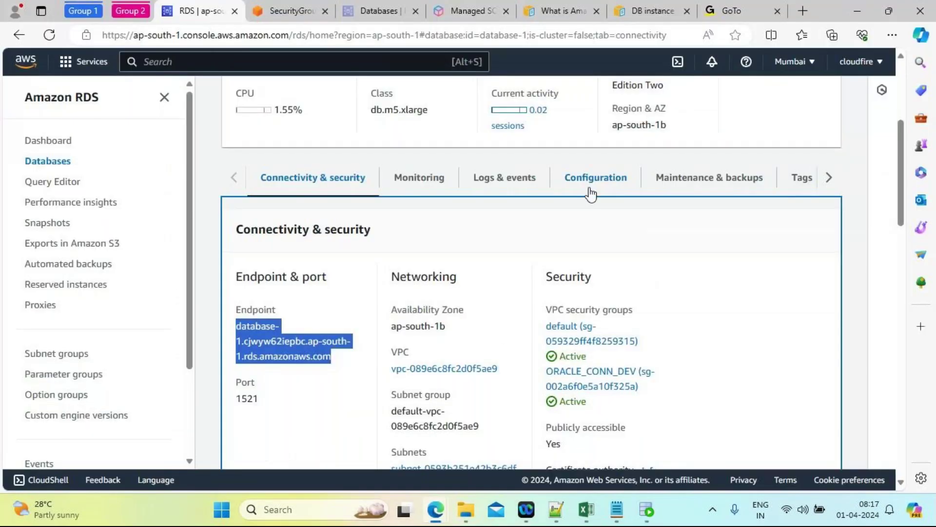
pyautogui.click(595, 178)
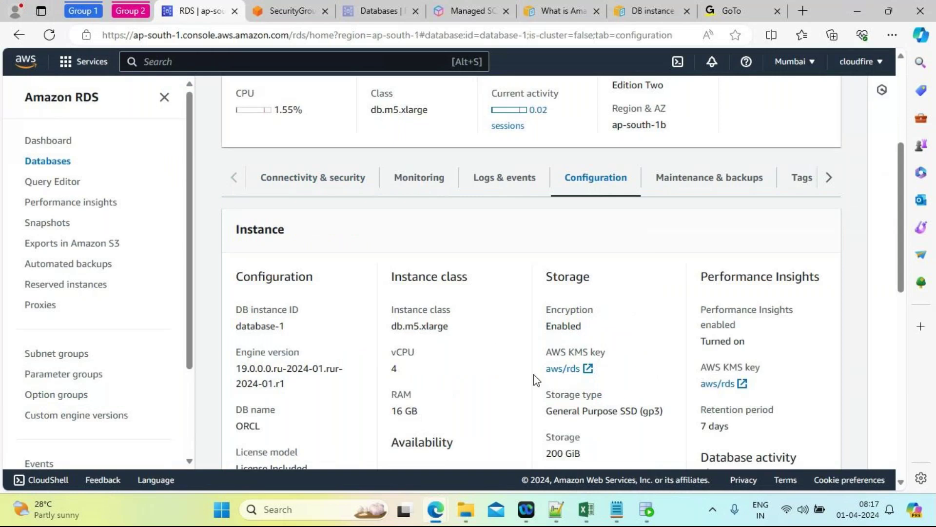
pyautogui.doubleClick(252, 426)
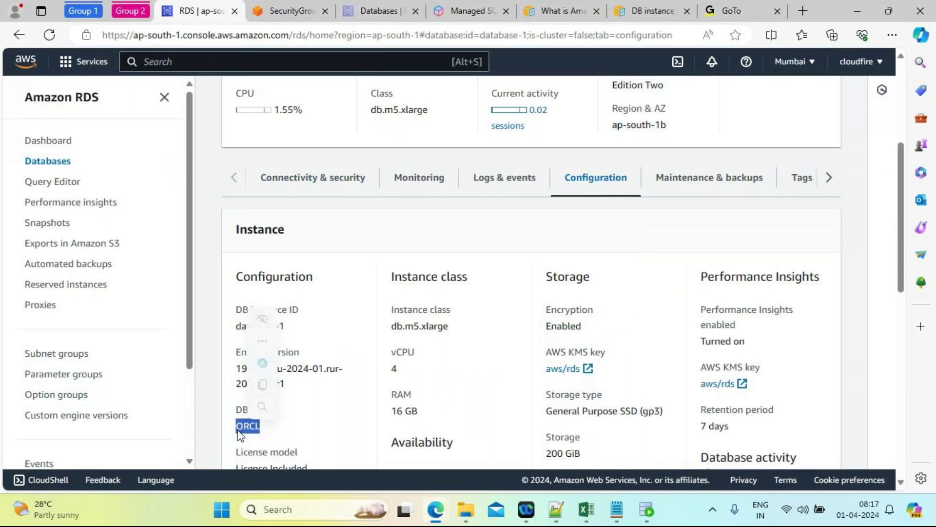
pyautogui.hotkey('ctrl', 'c')
pyautogui.hotkey('alt', 'Tab')
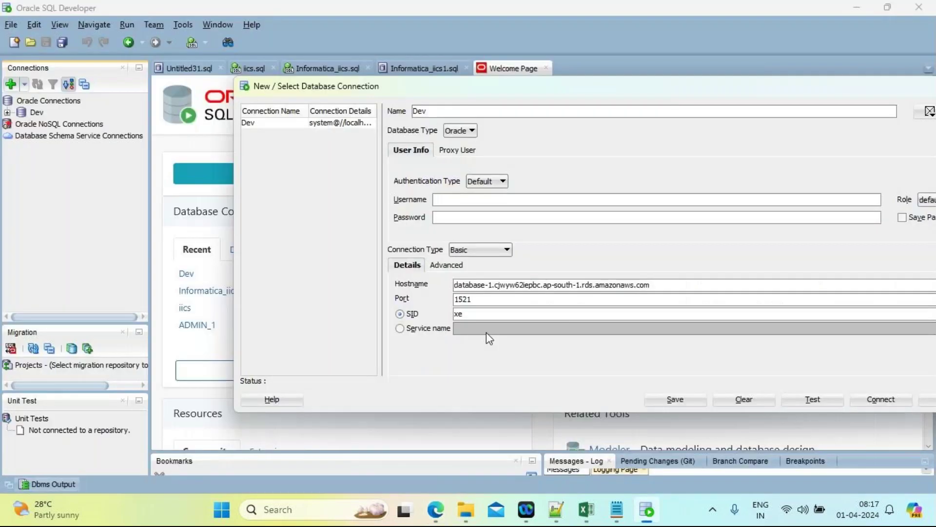
pyautogui.click(471, 318)
pyautogui.press('BackSpace')
pyautogui.press('BackSpace')
pyautogui.hotkey('ctrl', 'v')
# Step: Fill in Username admin and the master password
pyautogui.click(454, 200)
pyautogui.write('admin')
pyautogui.click(456, 215)
pyautogui.write('admin1234')
# Step: Test the RDS connection, tick Save Password, and decline overwriting the existing Dev connection
pyautogui.moveTo(537, 89); pyautogui.dragTo(374, 114)
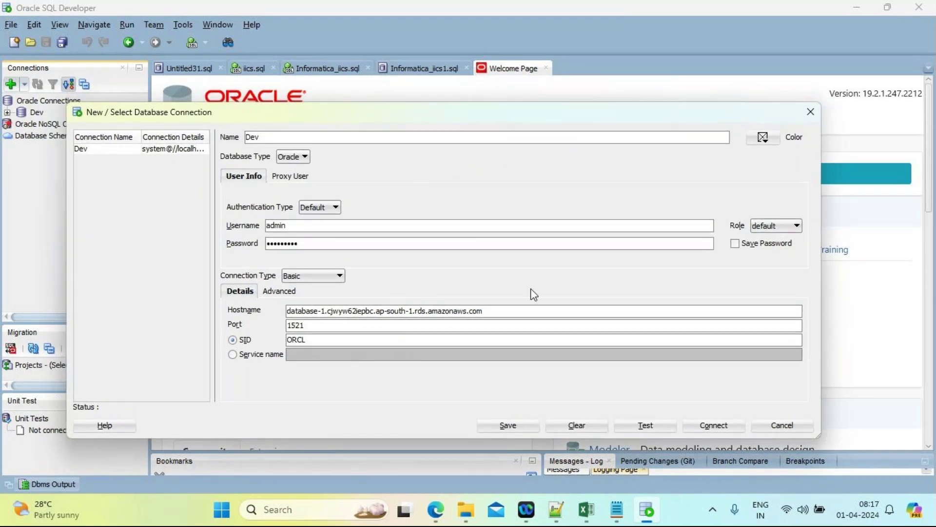
pyautogui.click(644, 426)
pyautogui.click(735, 243)
pyautogui.click(712, 429)
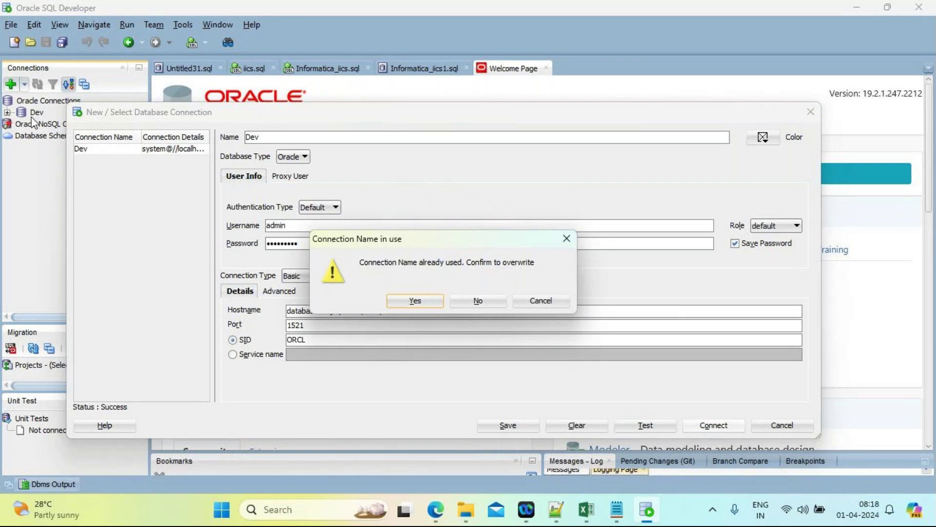
pyautogui.click(550, 305)
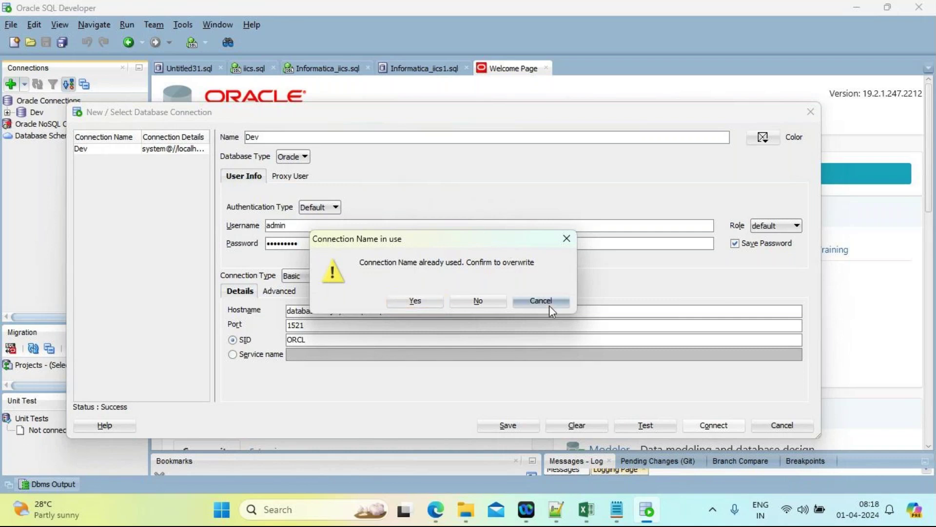
# Step: Rename the connection from Dev to UAT and connect
pyautogui.click(278, 138)
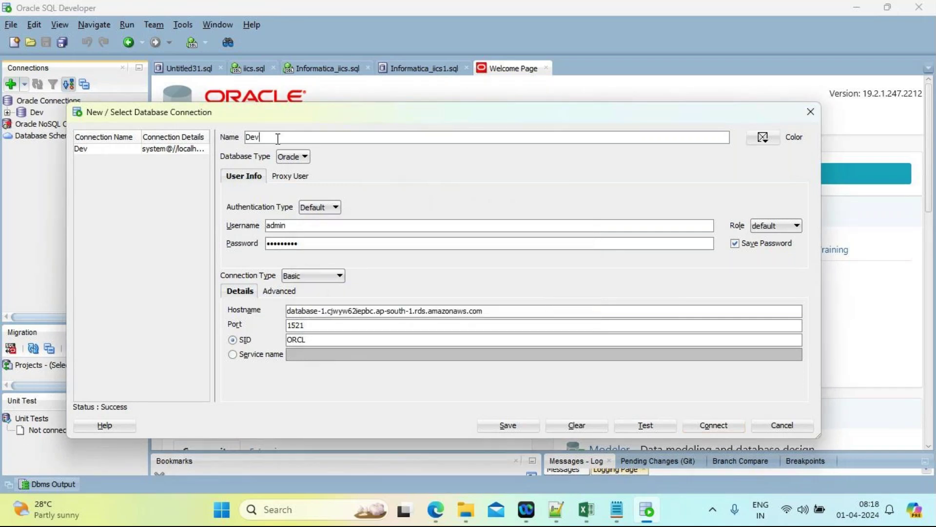
pyautogui.press('BackSpace')
pyautogui.press('BackSpace')
pyautogui.press('BackSpace')
pyautogui.write('UAT')
pyautogui.click(707, 427)
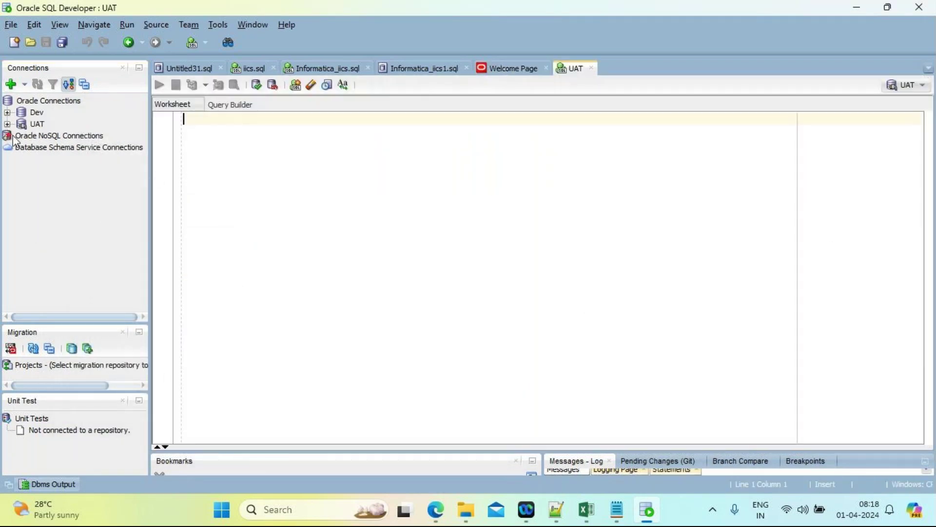
# Step: Expand the UAT connection and start a select * from hr query in the worksheet
pyautogui.click(7, 125)
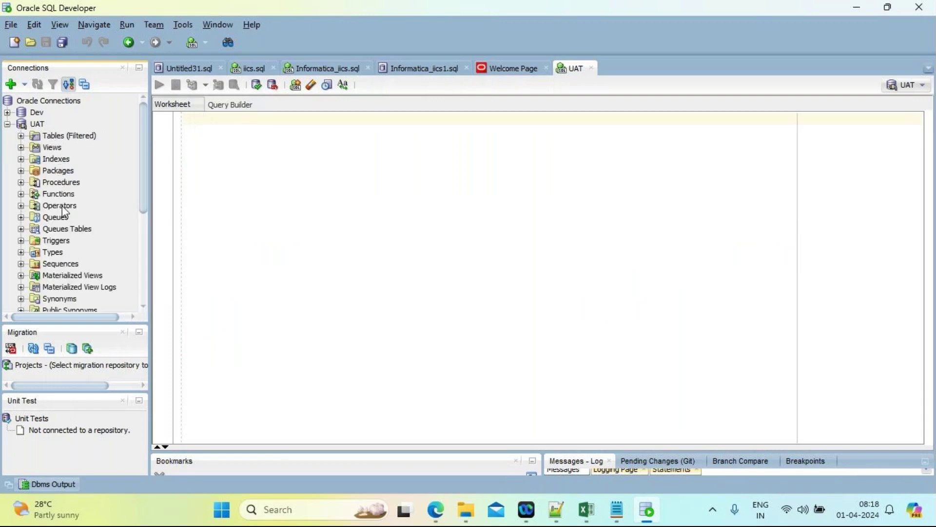
pyautogui.click(229, 126)
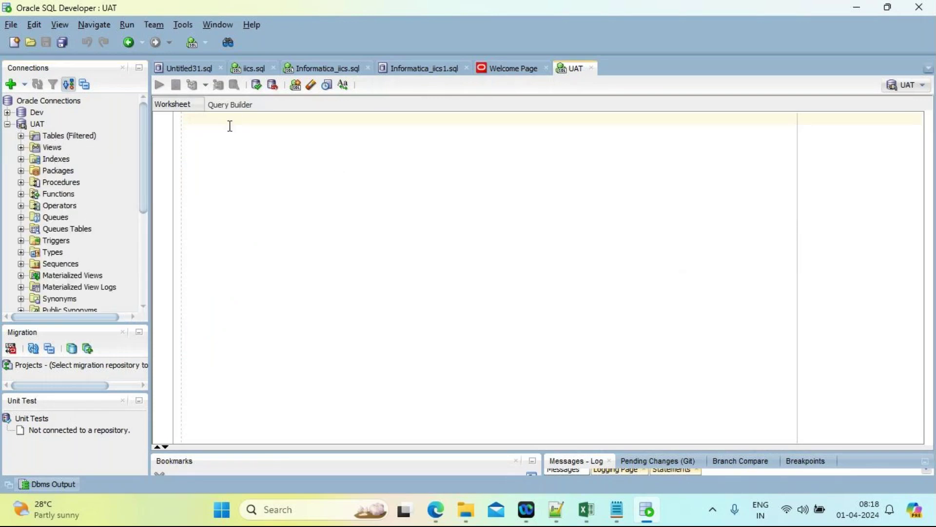
pyautogui.write('sele')
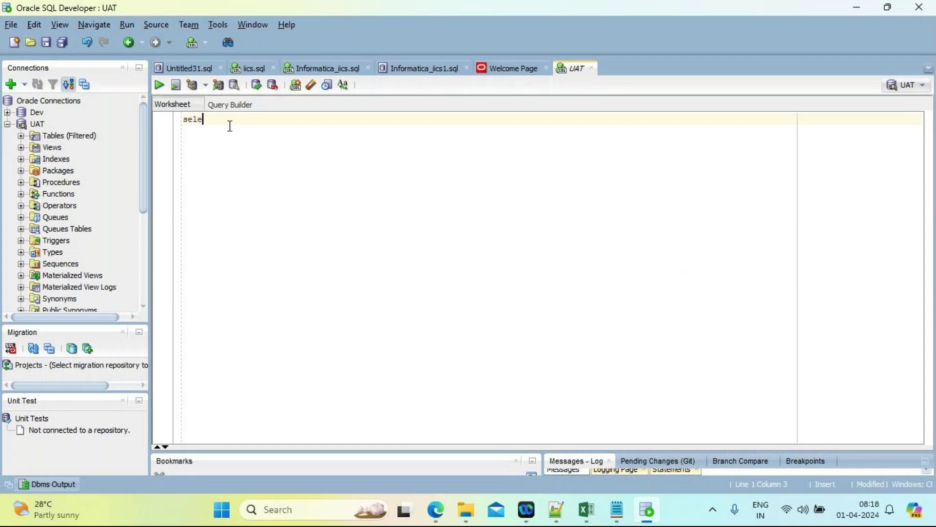
pyautogui.write('ct * from hr,')
pyautogui.press('BackSpace')
pyautogui.write('.')
pyautogui.hotkey('ctrl', 'v')
pyautogui.press('BackSpace')
pyautogui.press('BackSpace')
pyautogui.press('BackSpace')
pyautogui.press('BackSpace')
pyautogui.press('BackSpace')
pyautogui.press('BackSpace')
pyautogui.press('BackSpace')
pyautogui.press('BackSpace')
pyautogui.press('BackSpace')
# Step: Replace it with create table ecommerce(id int, name varchar2(20));
pyautogui.press('BackSpace')
pyautogui.press('BackSpace')
pyautogui.press('BackSpace')
pyautogui.press('BackSpace')
pyautogui.press('BackSpace')
pyautogui.press('BackSpace')
pyautogui.press('BackSpace')
pyautogui.press('BackSpace')
pyautogui.press('BackSpace')
pyautogui.press('BackSpace')
pyautogui.press('BackSpace')
pyautogui.press('BackSpace')
pyautogui.press('BackSpace')
pyautogui.press('BackSpace')
pyautogui.press('BackSpace')
pyautogui.press('BackSpace')
pyautogui.write('crea')
pyautogui.write('te table ')
pyautogui.write('ecommer')
pyautogui.write('ce')
pyautogui.write('(id,')
pyautogui.press('BackSpace')
pyautogui.write('int')
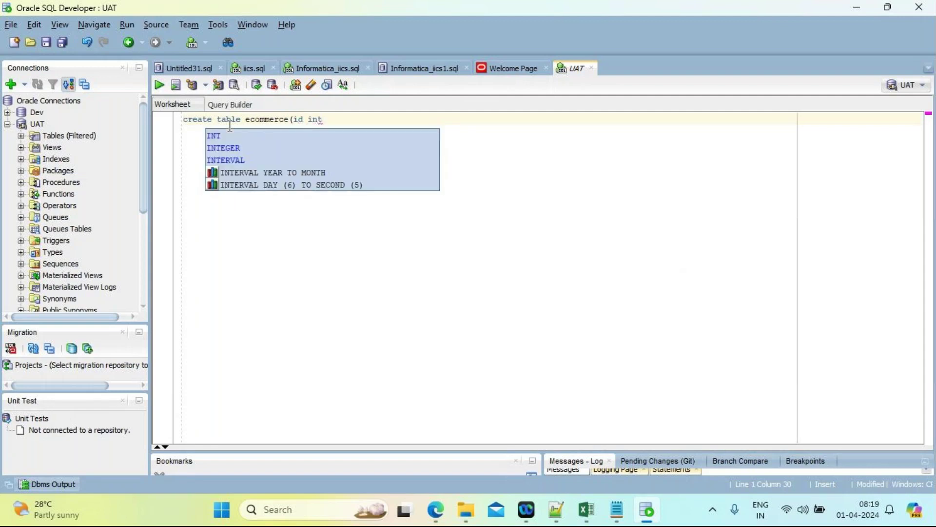
pyautogui.write(', name, ')
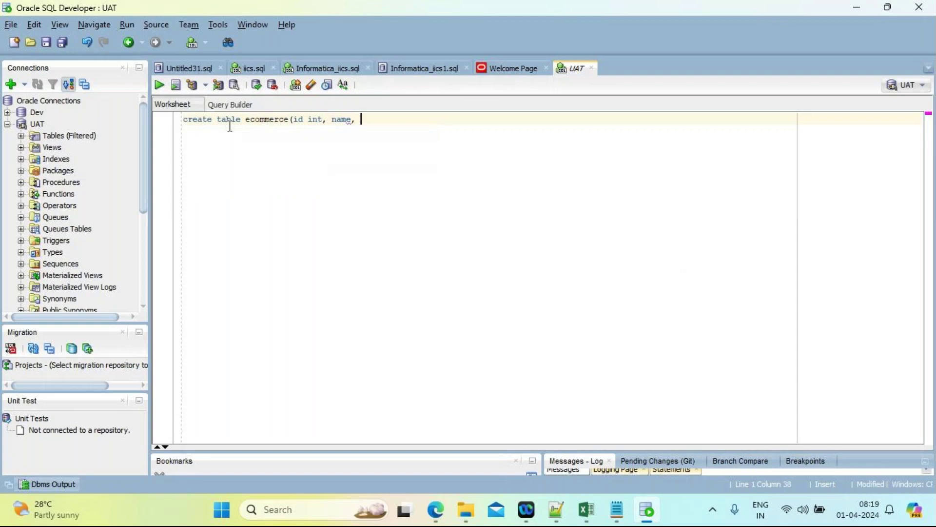
pyautogui.press('BackSpace')
pyautogui.press('BackSpace')
pyautogui.write(' varchar')
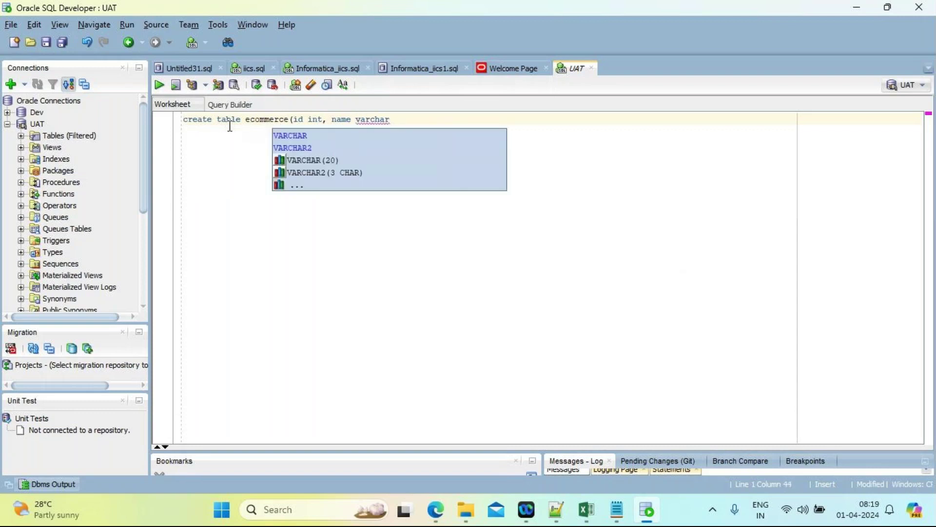
pyautogui.write('(20)')
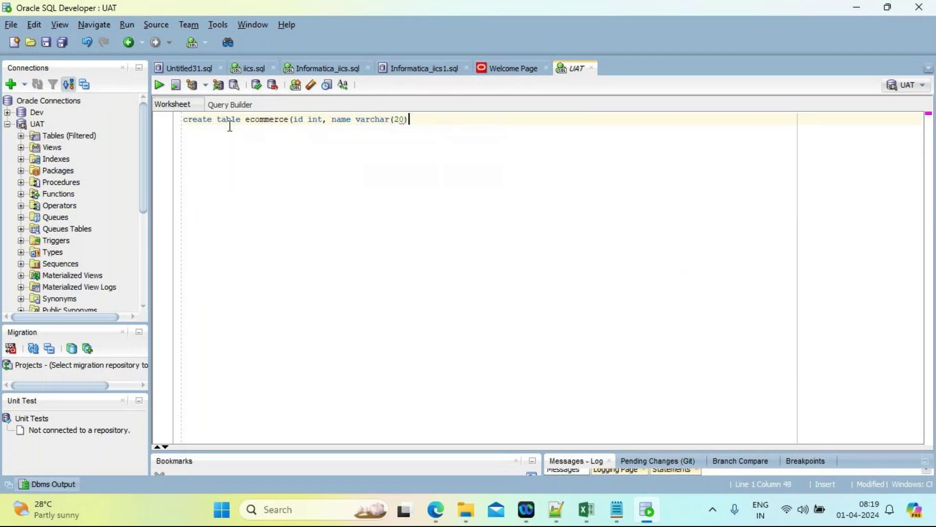
pyautogui.press('Left')
pyautogui.press('Left')
pyautogui.write('2')
pyautogui.press('Right')
pyautogui.press('Right')
pyautogui.press('Right')
pyautogui.press('Right')
pyautogui.write(');')
# Step: Run the statement to create table ECOMMERCE
pyautogui.hotkey('ctrl', 'a')
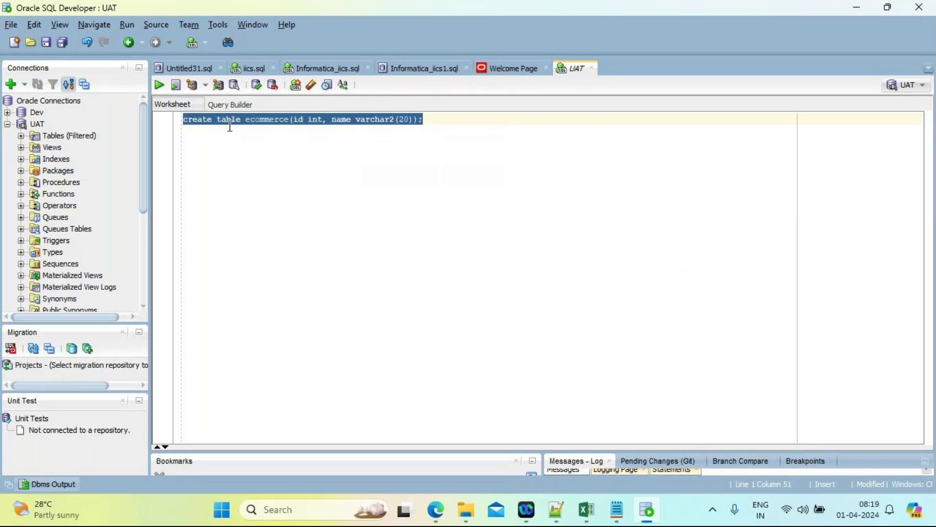
pyautogui.click(159, 86)
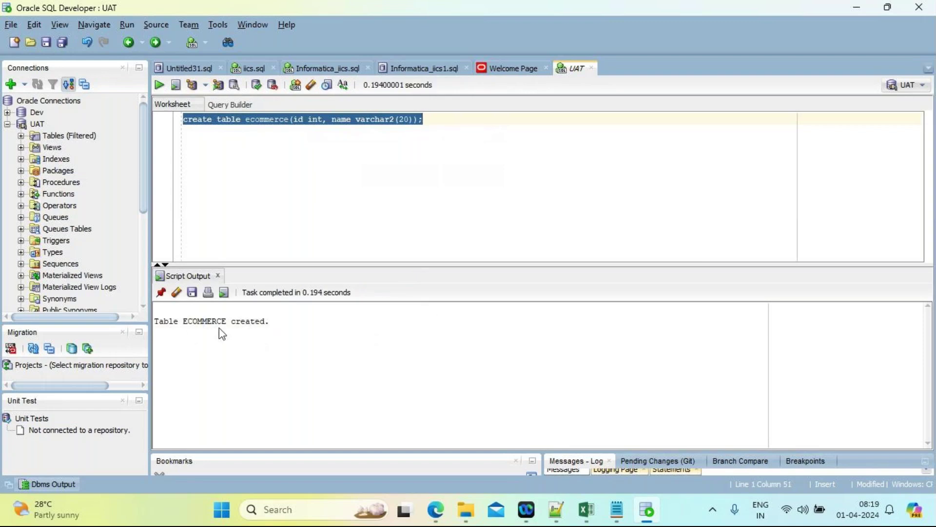
pyautogui.click(443, 119)
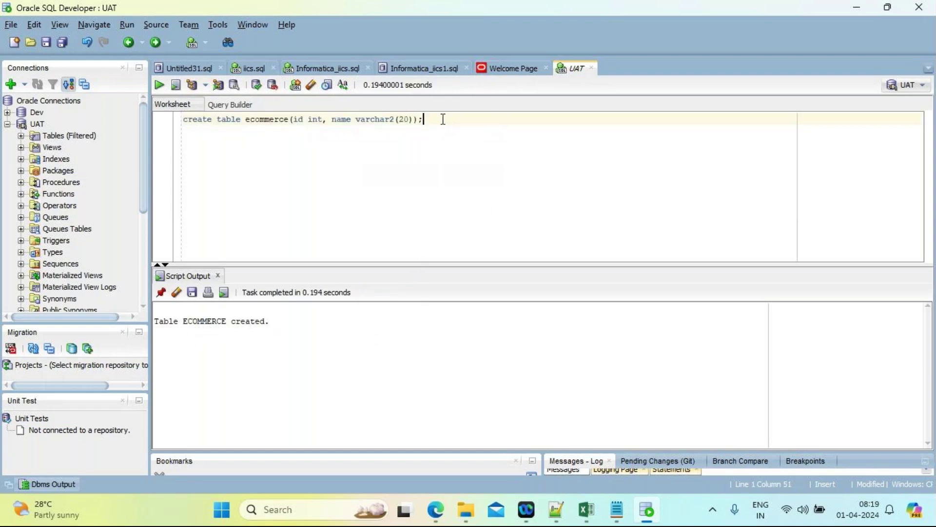
pyautogui.press('Return')
pyautogui.press('Return')
pyautogui.press('Return')
pyautogui.press('Return')
pyautogui.press('Return')
pyautogui.press('Return')
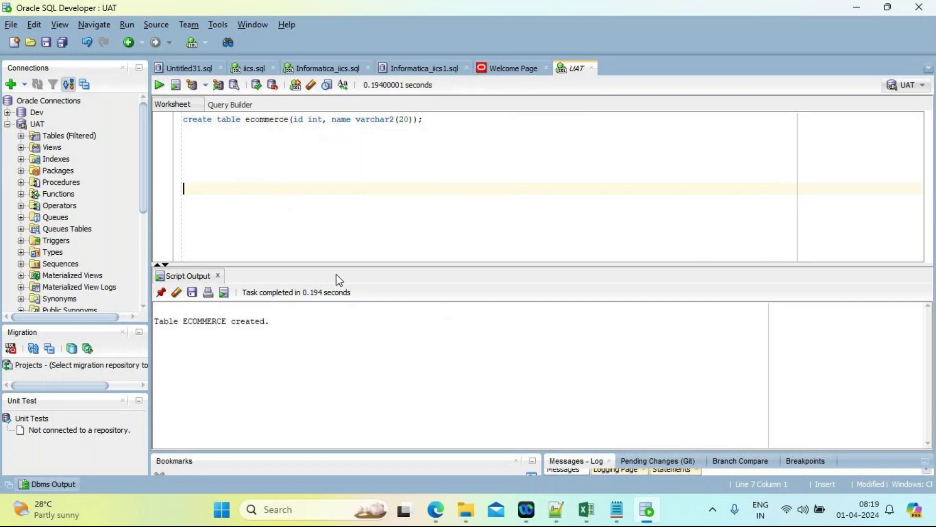
# Step: Return to the Edge RDS console showing database-1 Available on db.m5.xlarge in ap-south-1b
pyautogui.moveTo(439, 517)
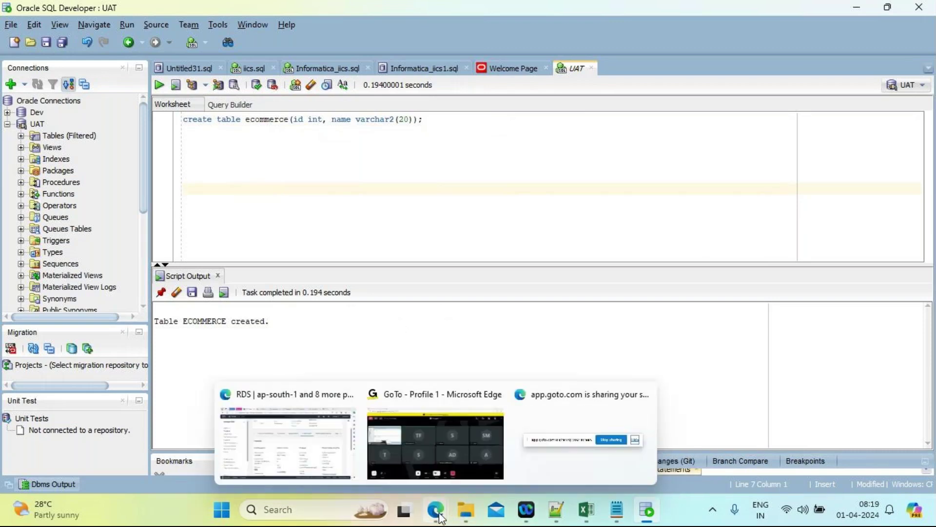
pyautogui.click(302, 453)
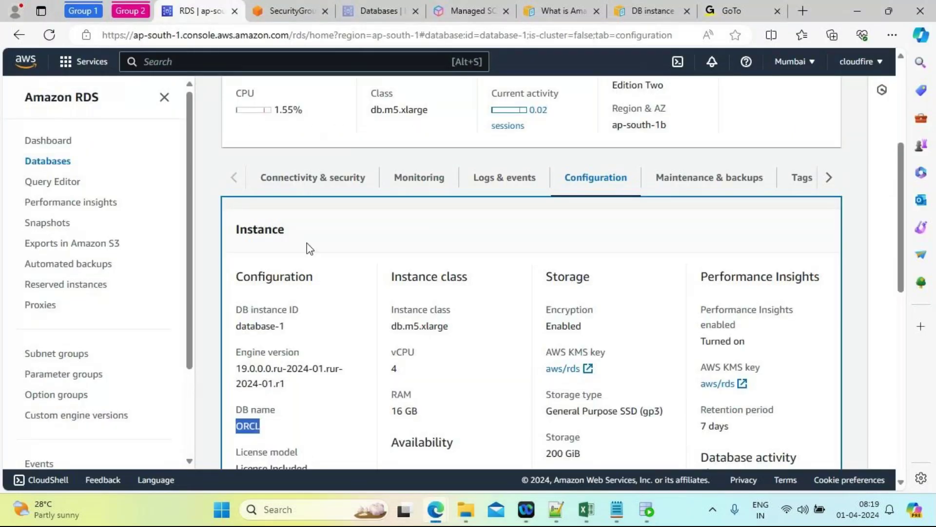
pyautogui.moveTo(903, 227); pyautogui.dragTo(903, 119)
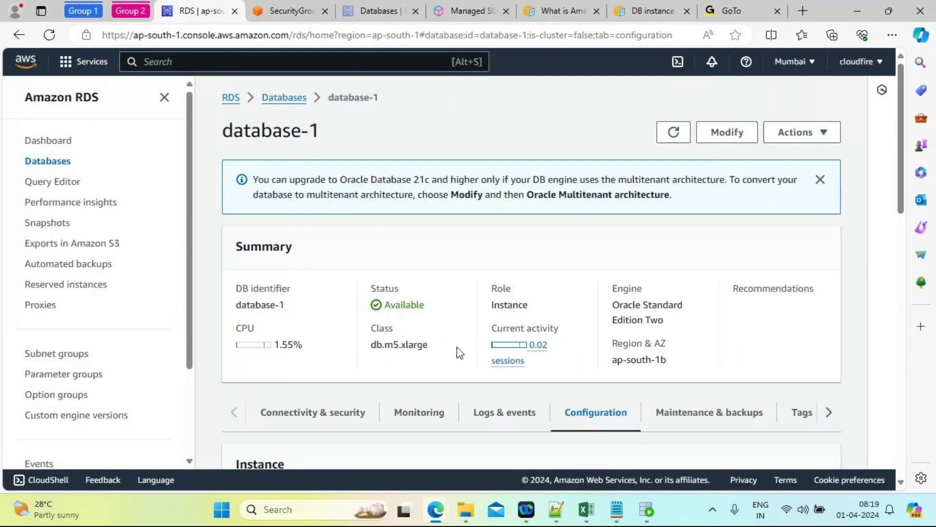
pyautogui.hotkey('alt', 'Tab')
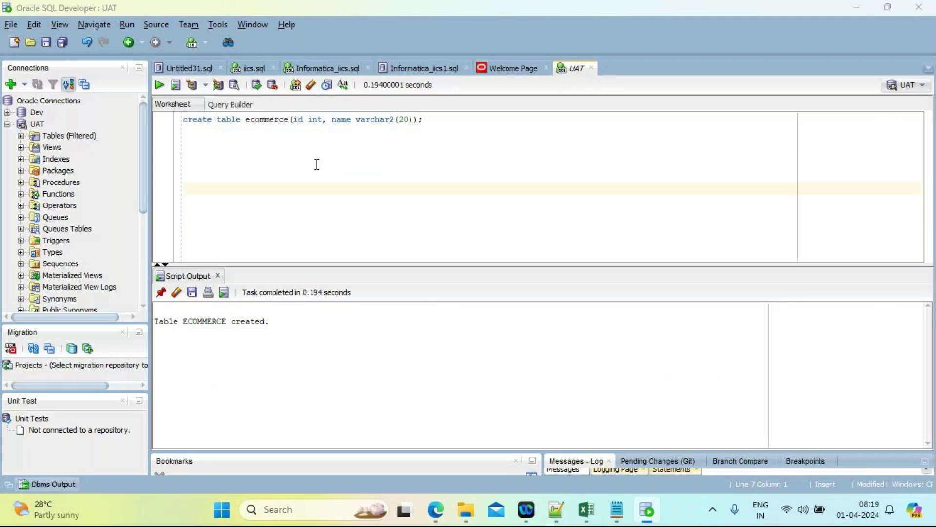
pyautogui.hotkey('alt', 'Tab')
pyautogui.hotkey('alt', 'Tab')
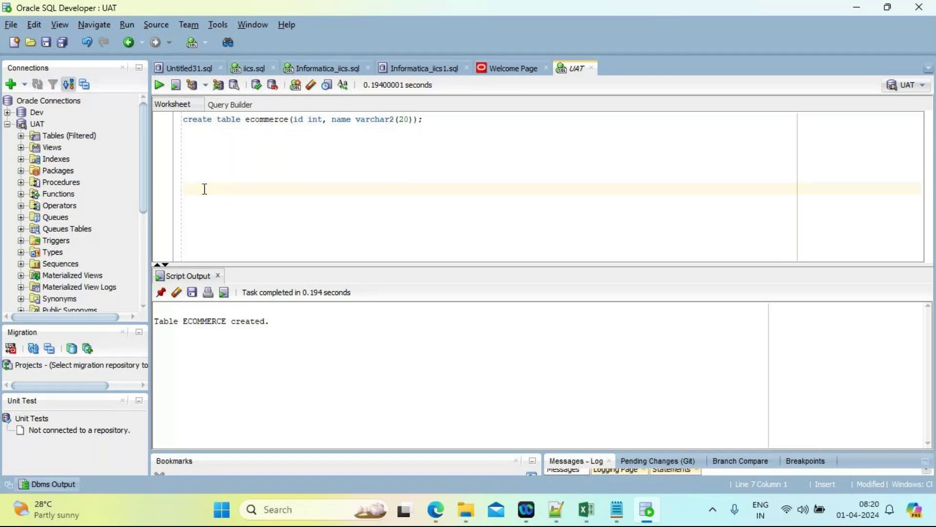
pyautogui.hotkey('alt', 'Tab')
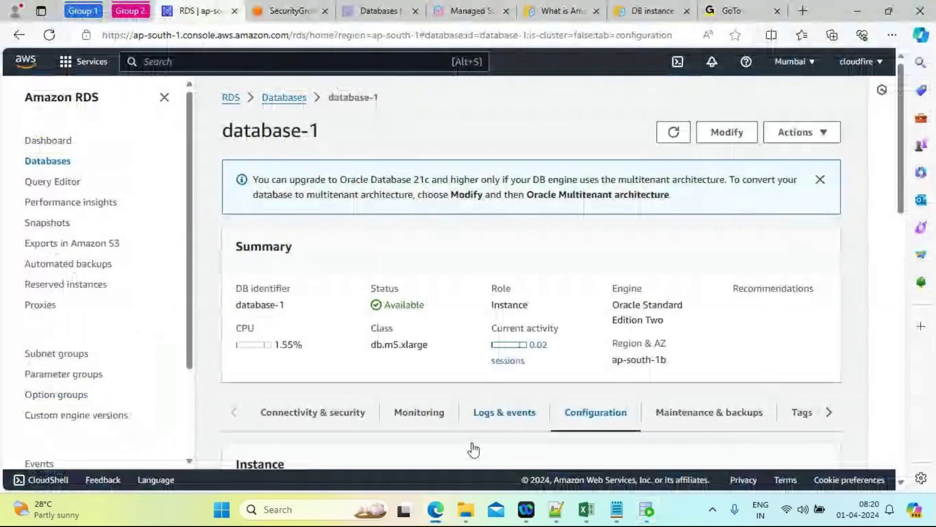
pyautogui.moveTo(431, 507)
pyautogui.click(432, 432)
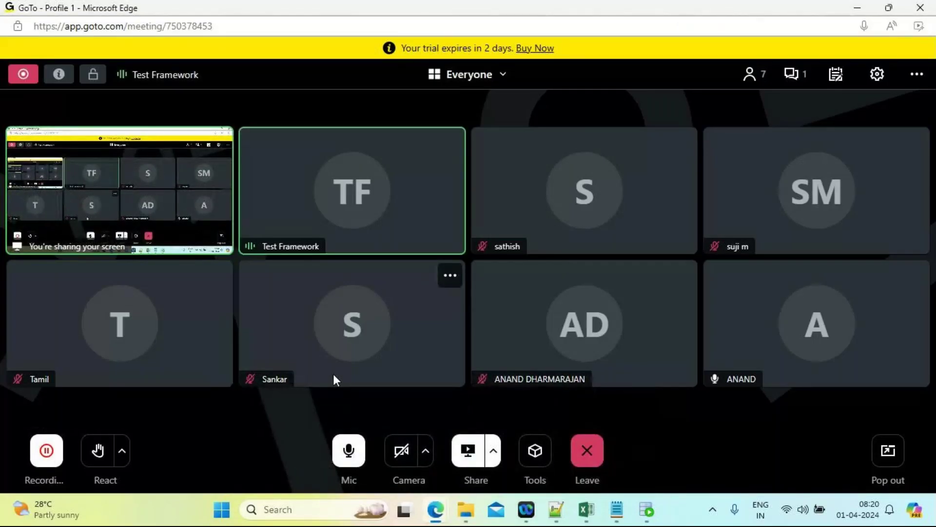
pyautogui.hotkey('alt', 'Tab')
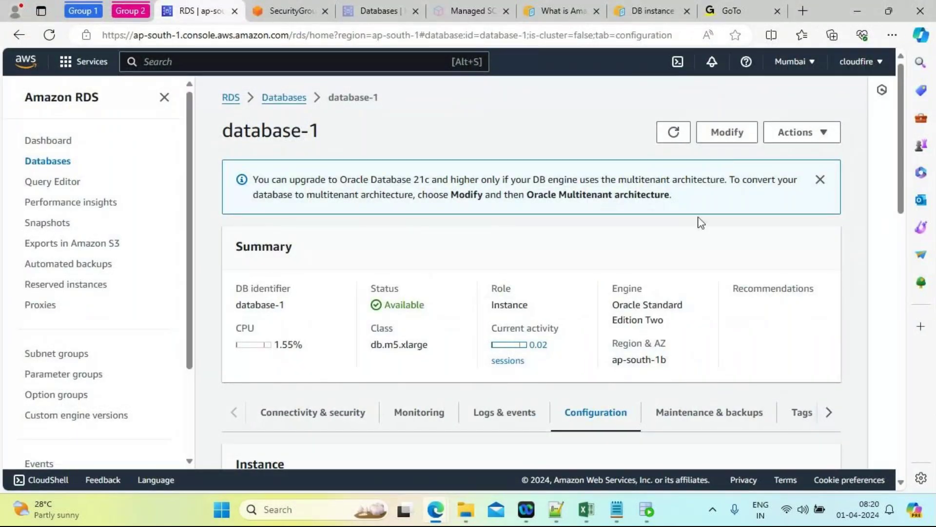
# Step: Go back to the Databases list and select database-1
pyautogui.moveTo(895, 202); pyautogui.dragTo(918, 191)
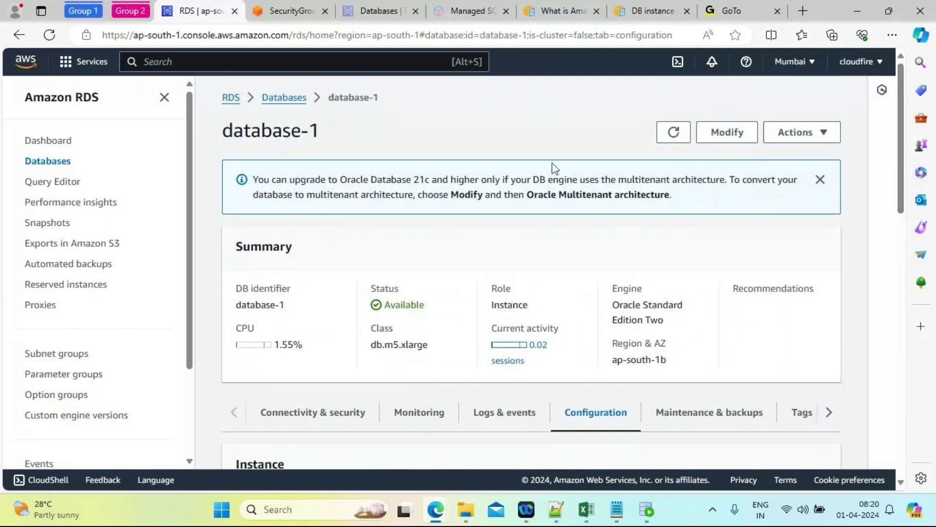
pyautogui.click(286, 100)
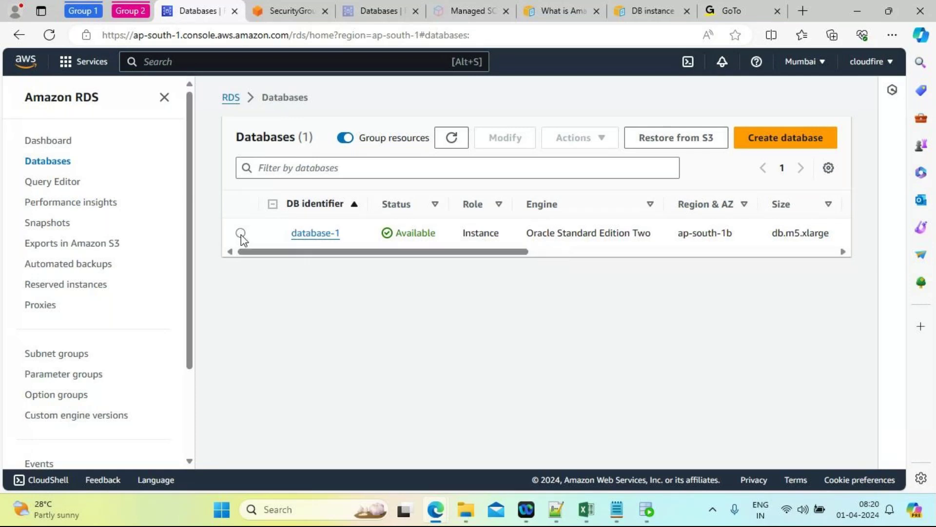
pyautogui.click(241, 234)
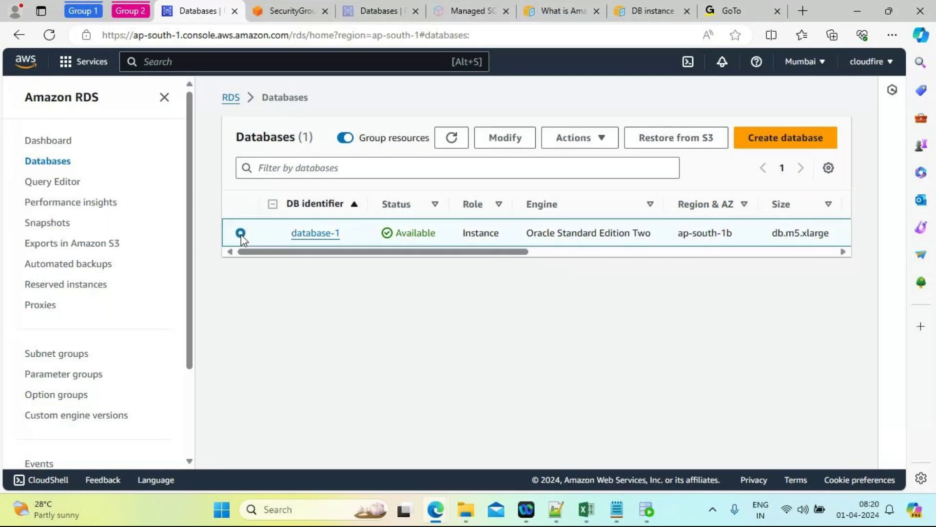
# Step: Attempt to delete database-1, confirming with the phrase 'delete me'
pyautogui.click(601, 139)
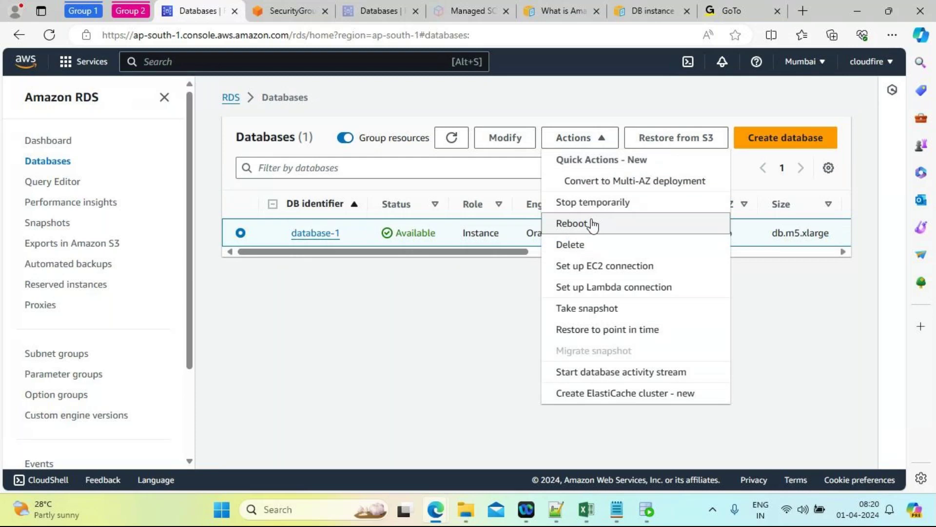
pyautogui.click(585, 244)
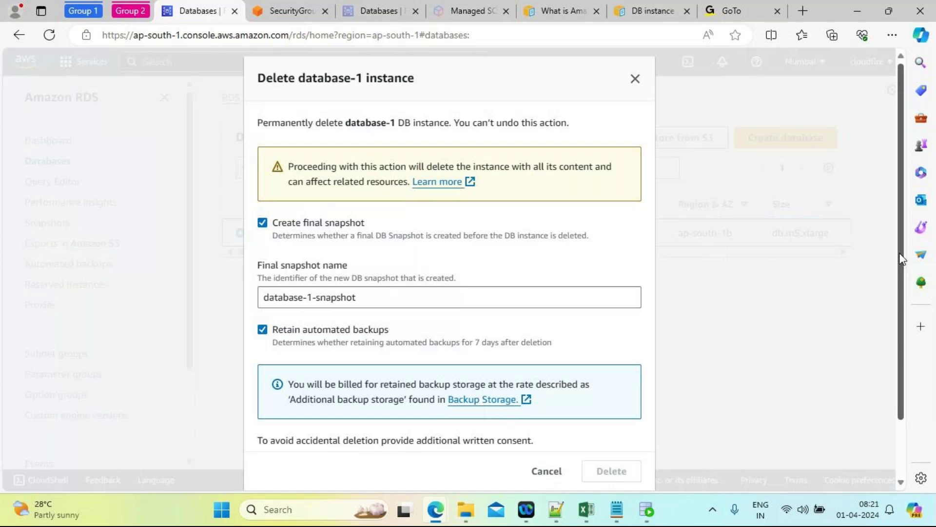
pyautogui.scroll(-2, 902, 259)
pyautogui.click(335, 418)
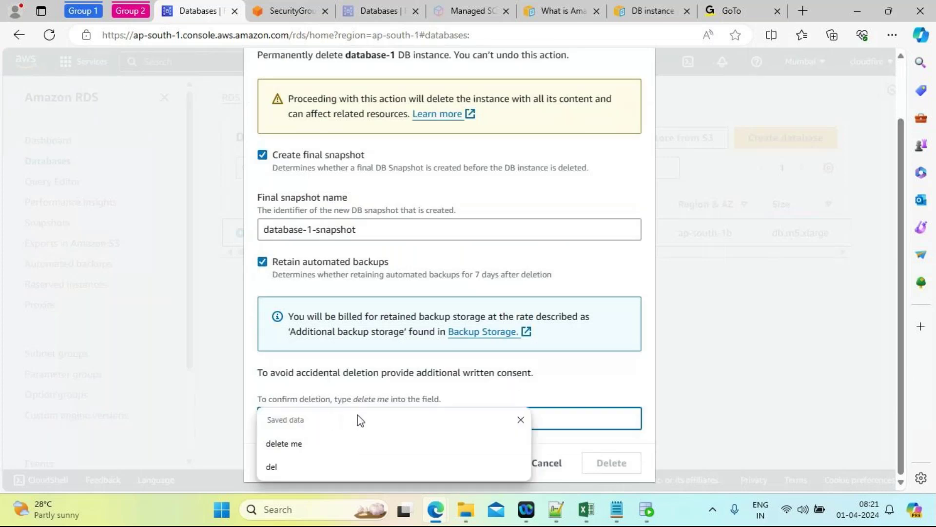
pyautogui.moveTo(353, 399); pyautogui.dragTo(388, 400)
pyautogui.hotkey('ctrl', 'c')
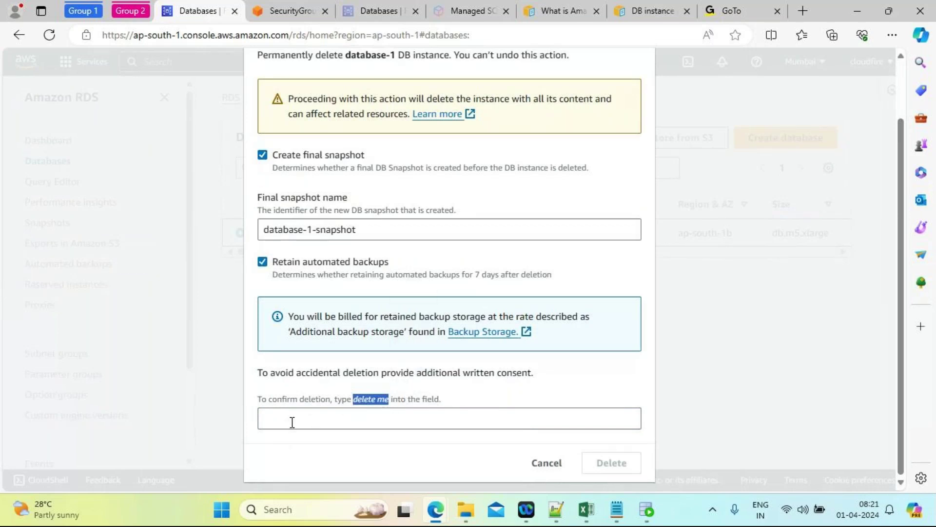
pyautogui.click(292, 422)
pyautogui.press('Down')
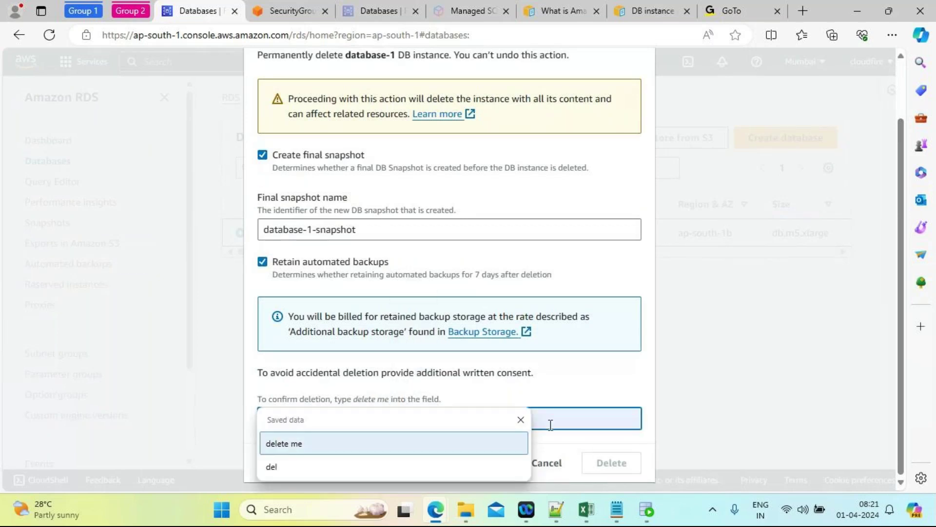
pyautogui.click(520, 420)
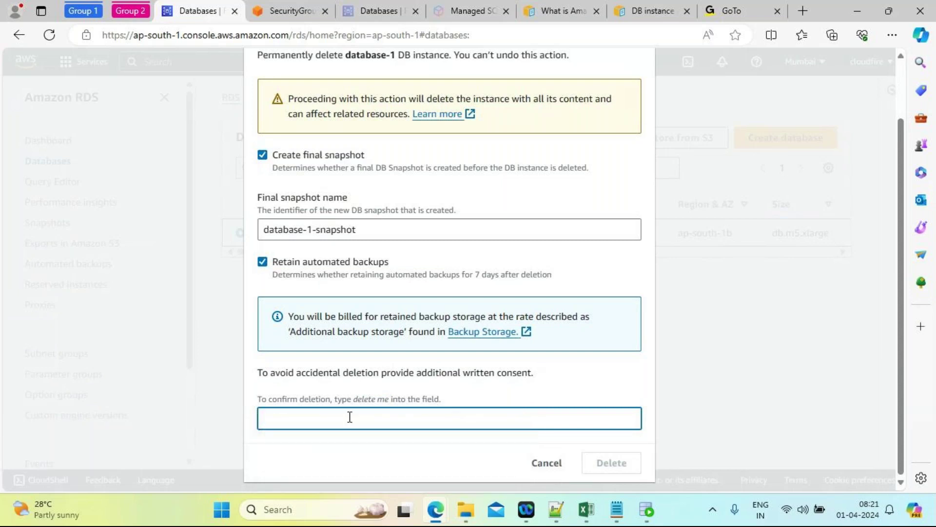
pyautogui.hotkey('ctrl', 'v')
pyautogui.click(615, 465)
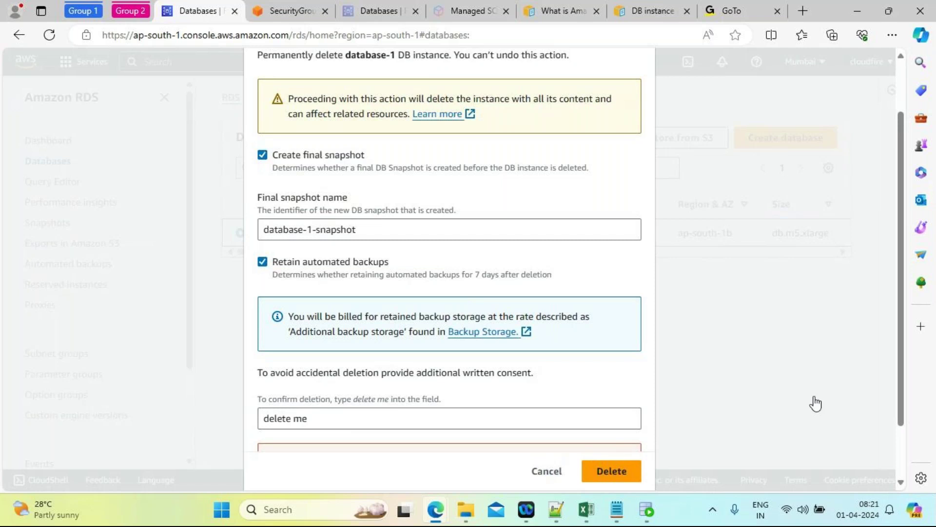
# Step: Cancel the deletion after the database-1-snapshot already-exists error
pyautogui.moveTo(901, 342); pyautogui.dragTo(905, 423)
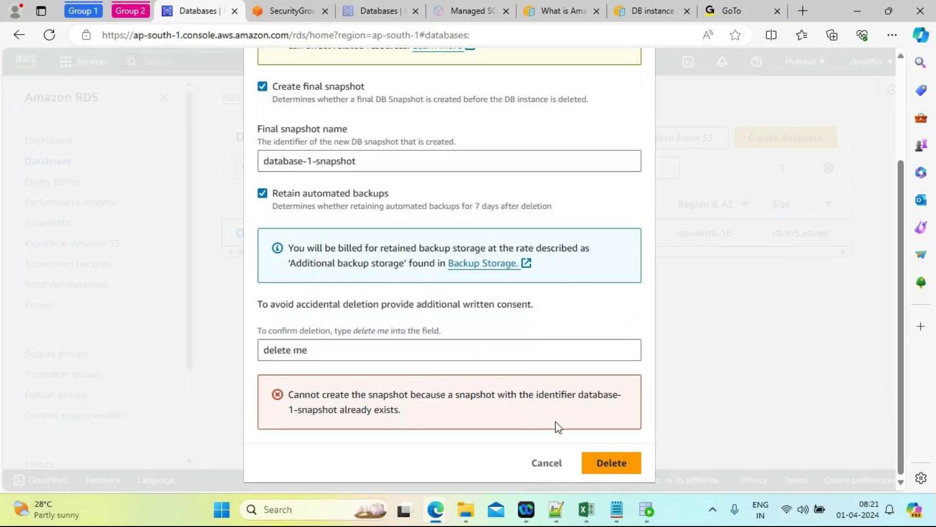
pyautogui.click(547, 464)
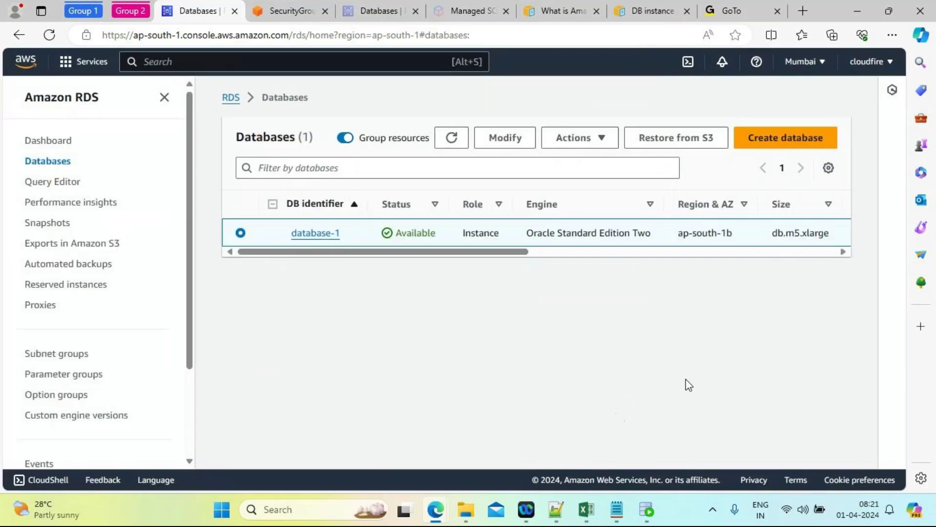
pyautogui.click(596, 149)
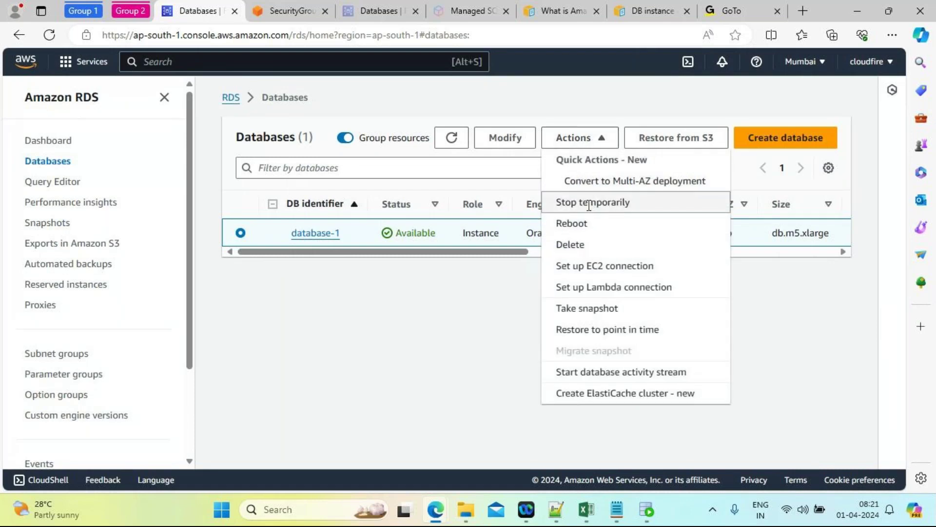
# Step: Choose Stop temporarily, tick both checkboxes, and submit with snapshot name TEST_SNAPSHOT
pyautogui.click(589, 204)
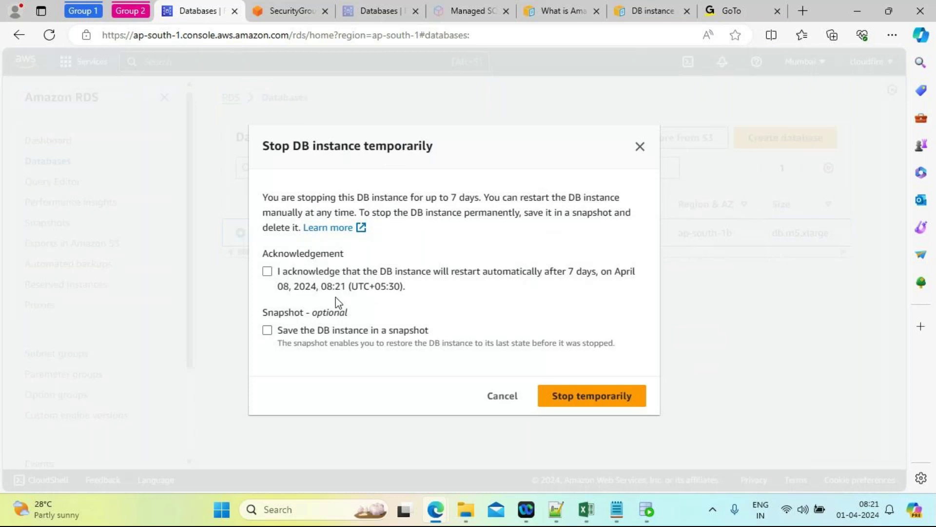
pyautogui.click(268, 272)
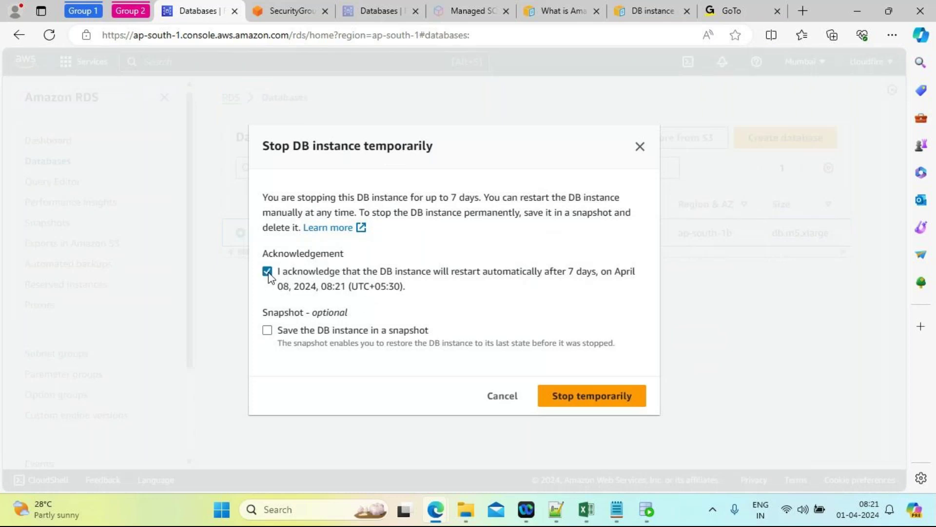
pyautogui.click(267, 330)
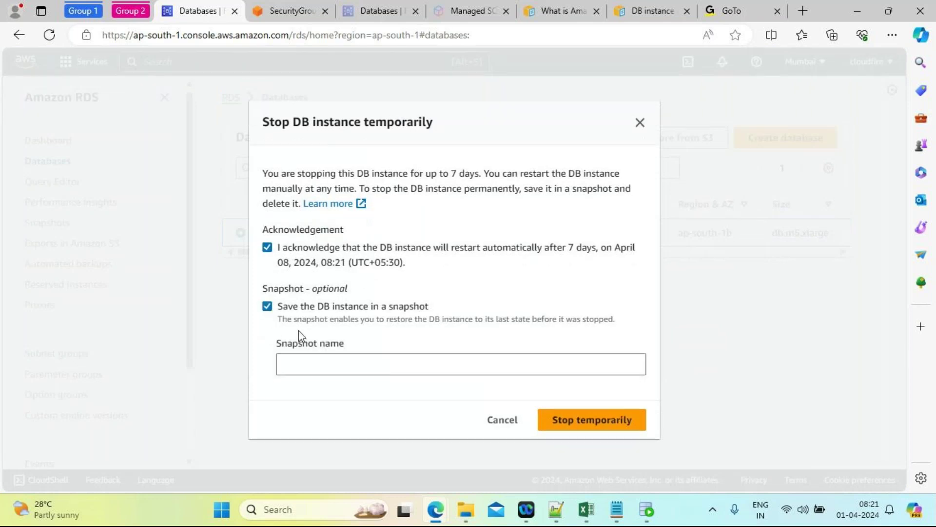
pyautogui.click(334, 366)
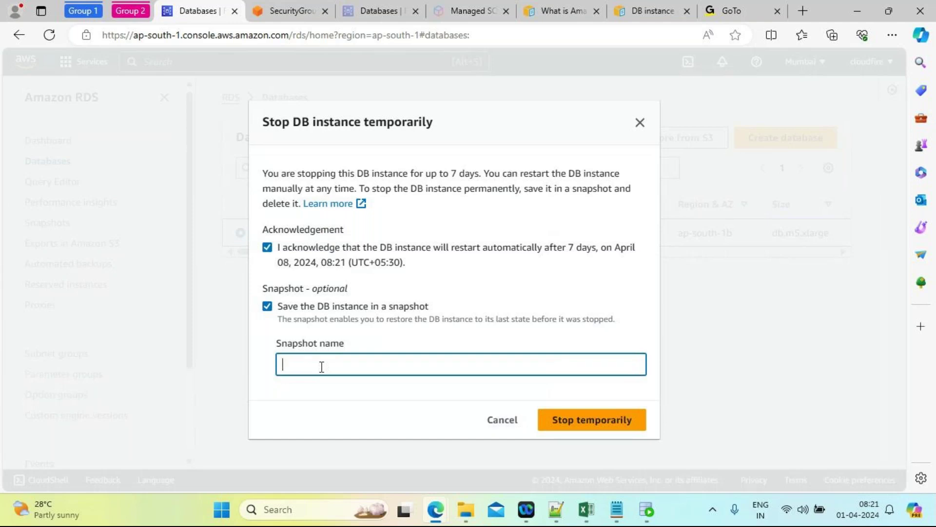
pyautogui.write('TEST_SNAPSHOT')
pyautogui.click(596, 422)
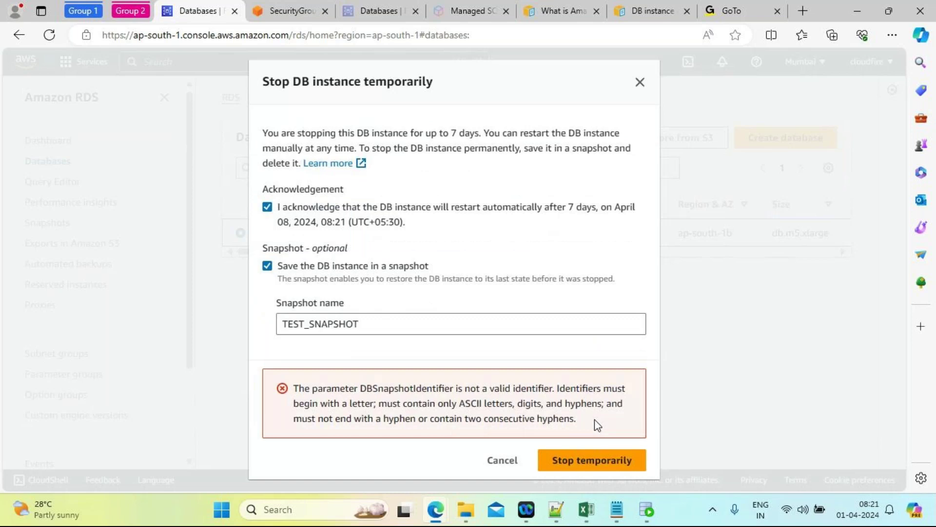
# Step: Fix the rejected snapshot name, via test_snapshot, to testsnapshot and submit the stop
pyautogui.click(362, 324)
pyautogui.moveTo(361, 324); pyautogui.dragTo(273, 327)
pyautogui.press('BackSpace')
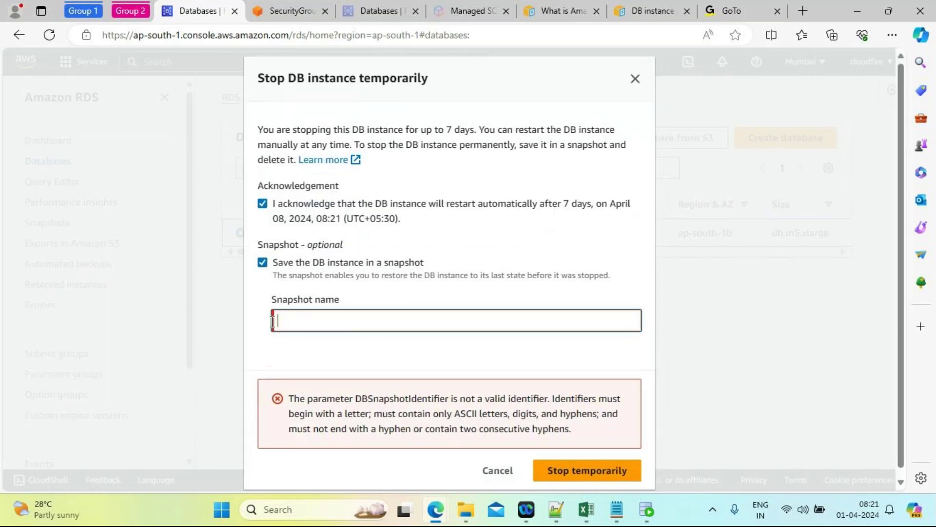
pyautogui.write('test')
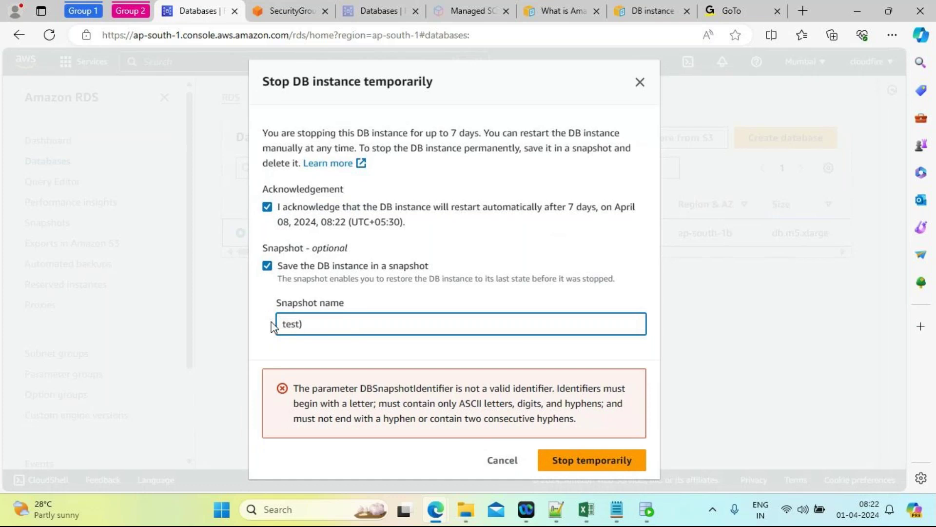
pyautogui.write('_snapshot')
pyautogui.click(610, 460)
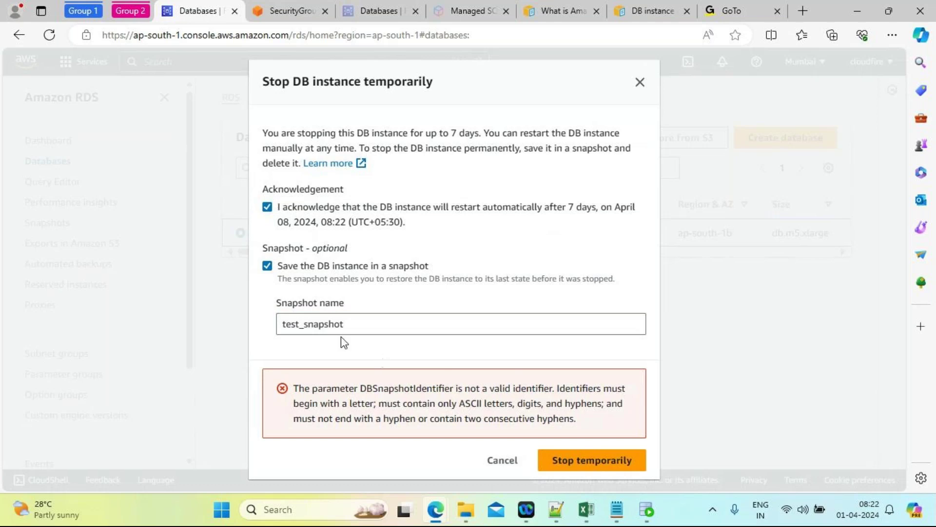
pyautogui.click(306, 324)
pyautogui.press('BackSpace')
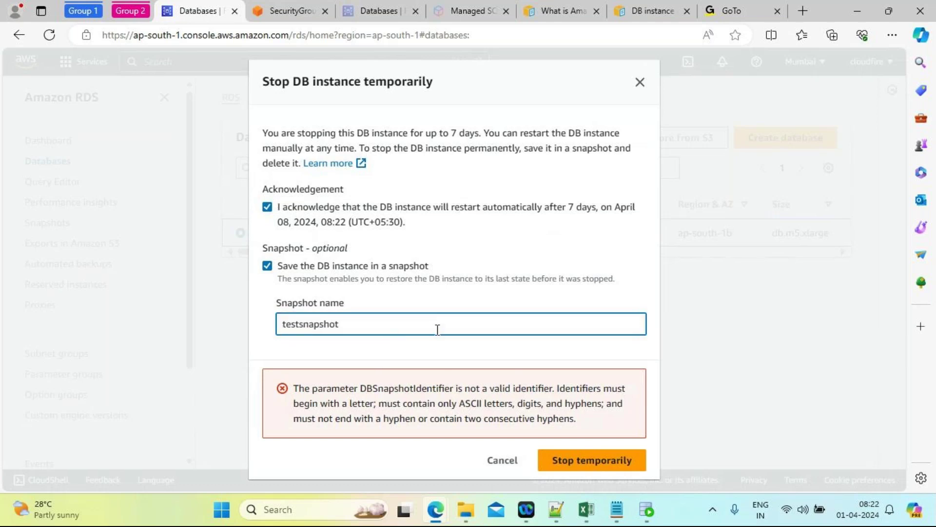
pyautogui.click(601, 467)
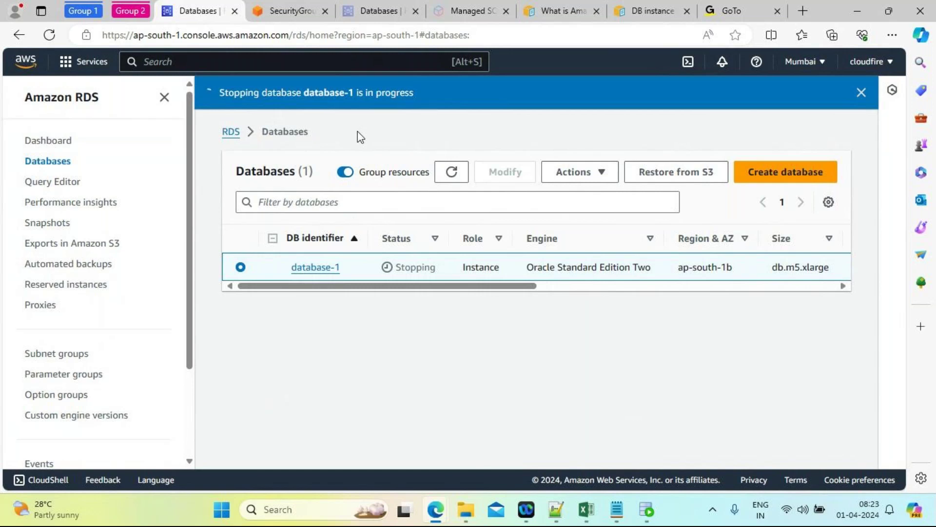
# Step: Choose Delete from the Actions menu for the stopping database-1
pyautogui.click(605, 176)
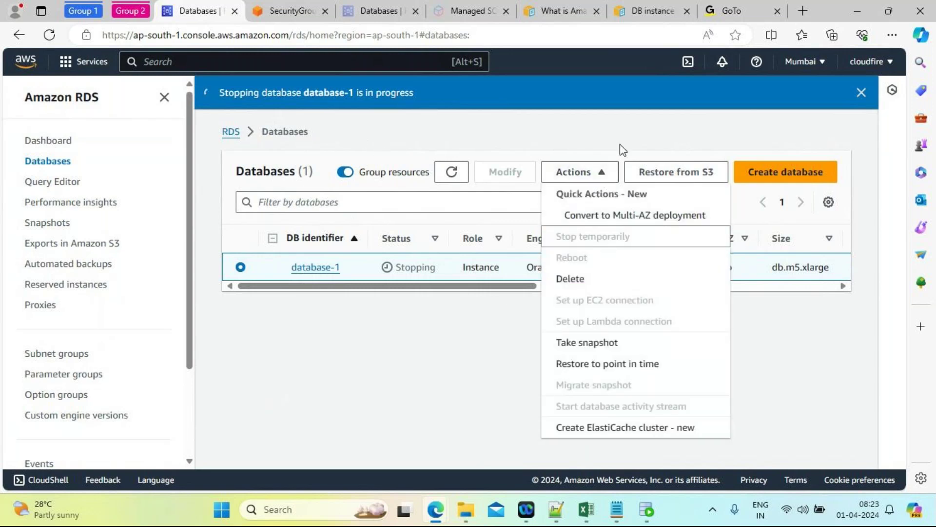
pyautogui.click(621, 116)
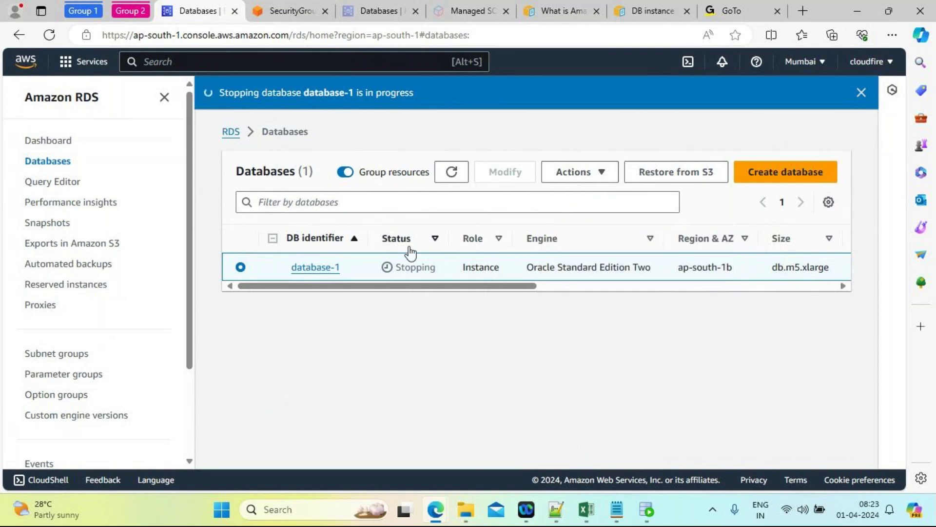
pyautogui.click(607, 176)
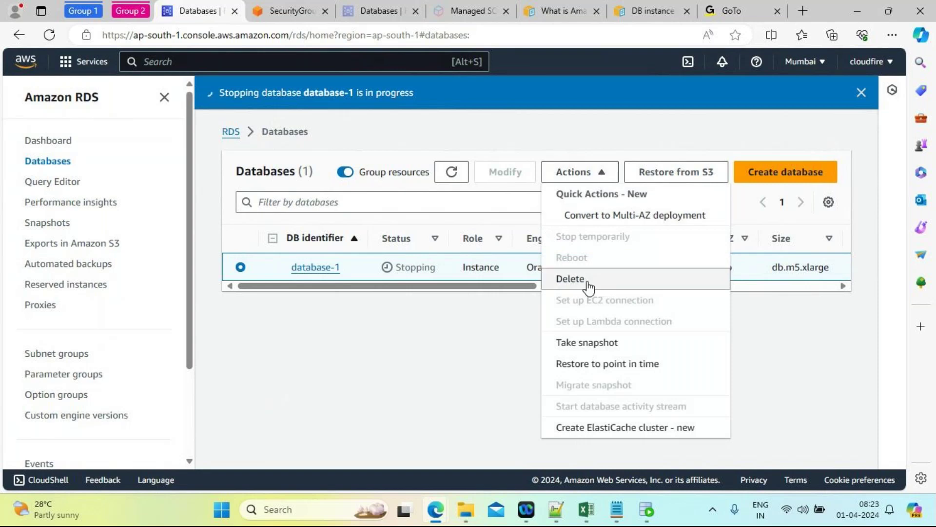
pyautogui.click(586, 282)
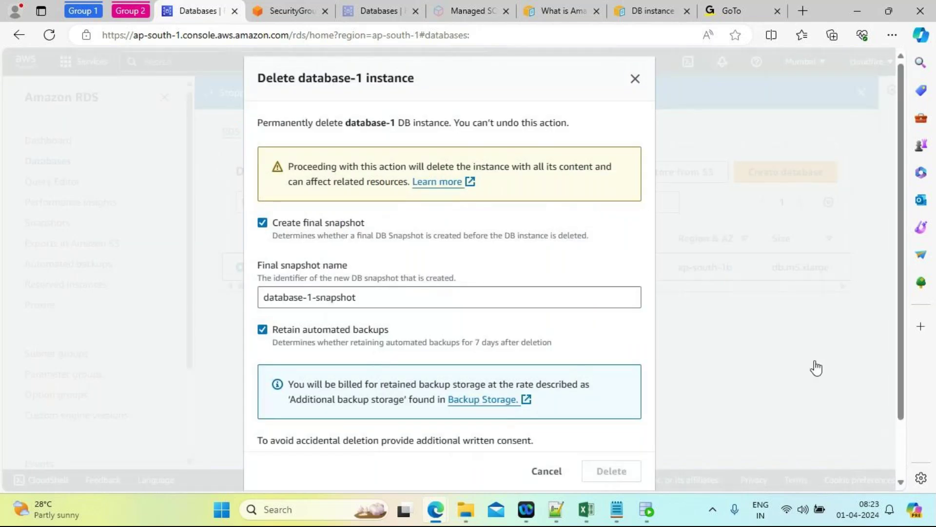
# Step: Enter 'delete me' and attempt deletion with the default final snapshot database-1-snapshot
pyautogui.scroll(-3, 900, 289)
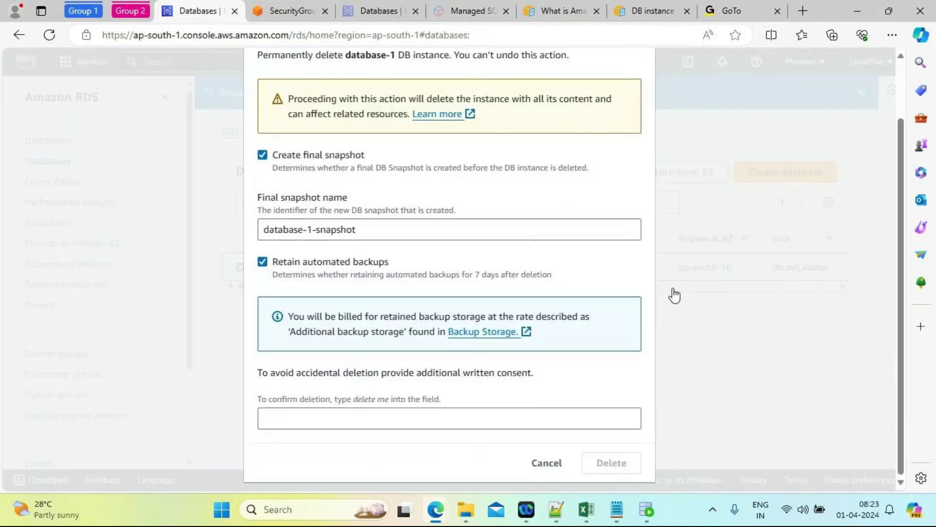
pyautogui.click(434, 228)
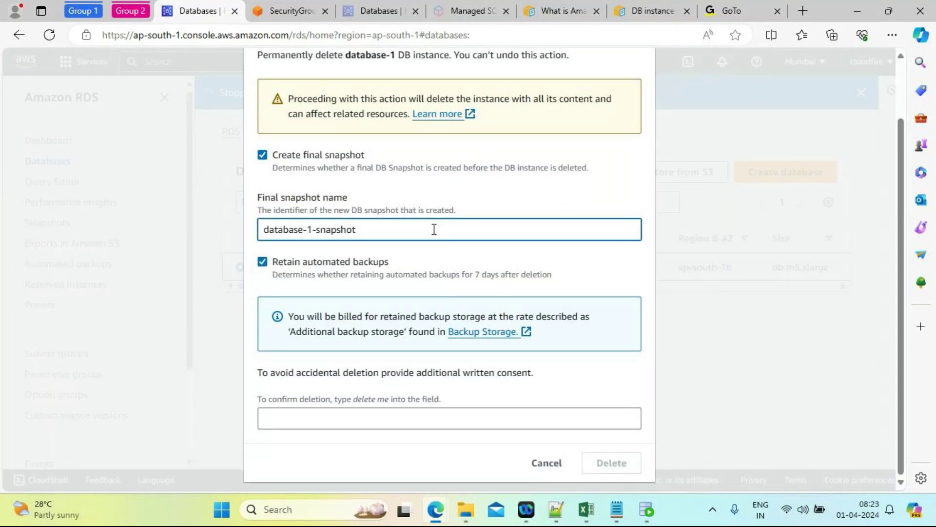
pyautogui.click(313, 421)
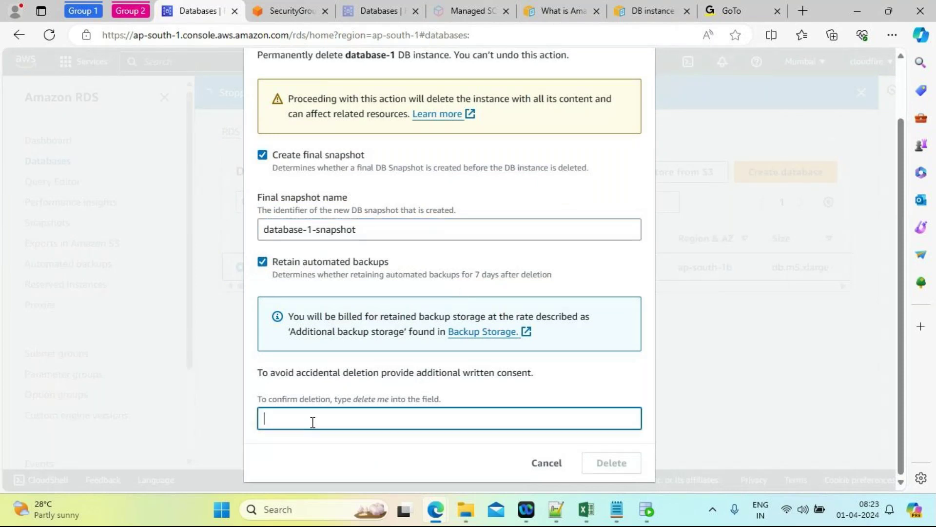
pyautogui.write('delete ,e')
pyautogui.press('BackSpace')
pyautogui.press('BackSpace')
pyautogui.write('me')
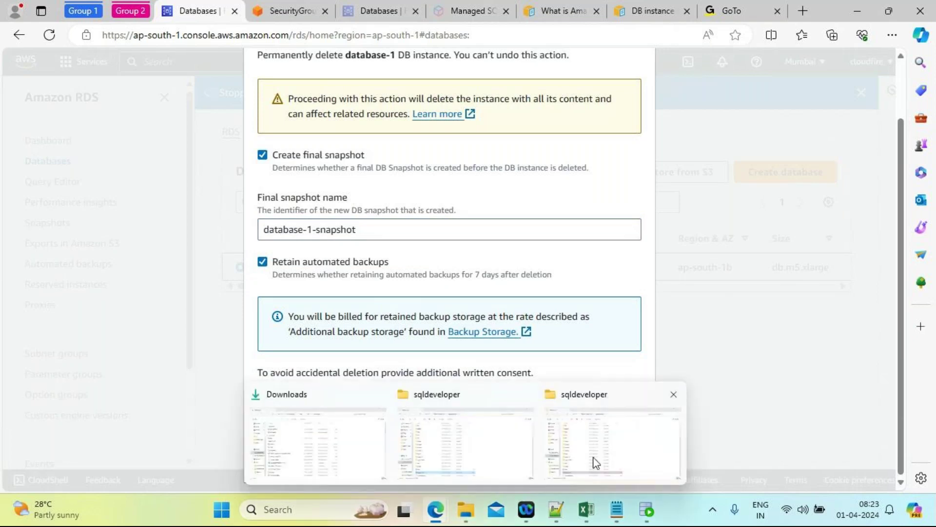
pyautogui.click(623, 466)
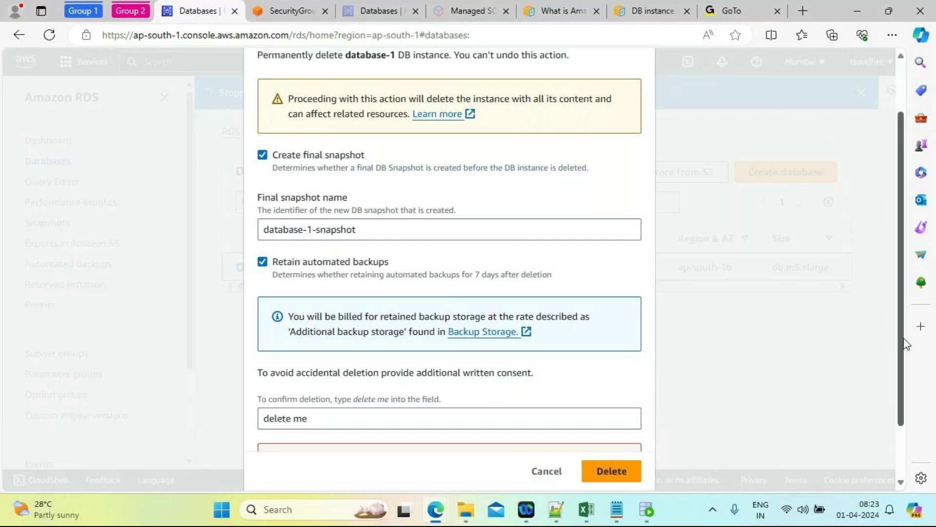
# Step: Uncheck Create final snapshot and delete database-1 without one
pyautogui.moveTo(904, 349); pyautogui.dragTo(905, 421)
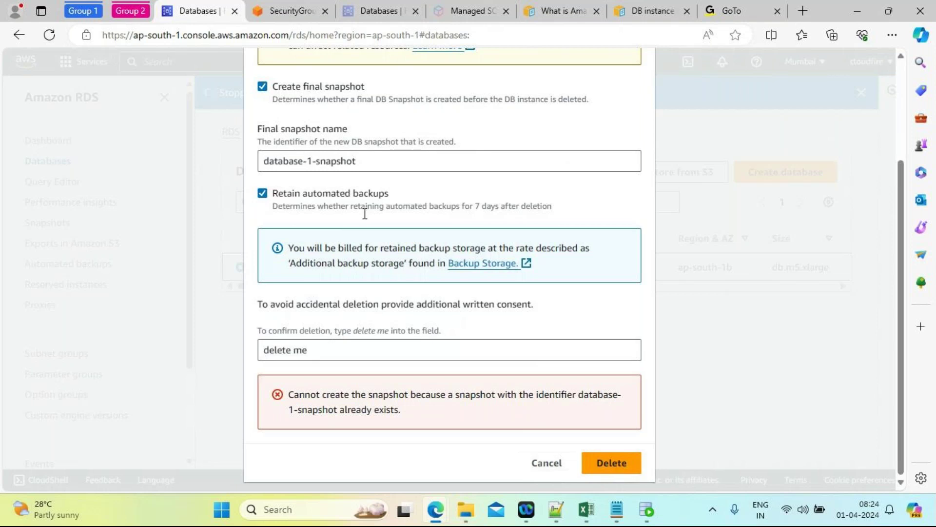
pyautogui.moveTo(899, 238); pyautogui.dragTo(904, 161)
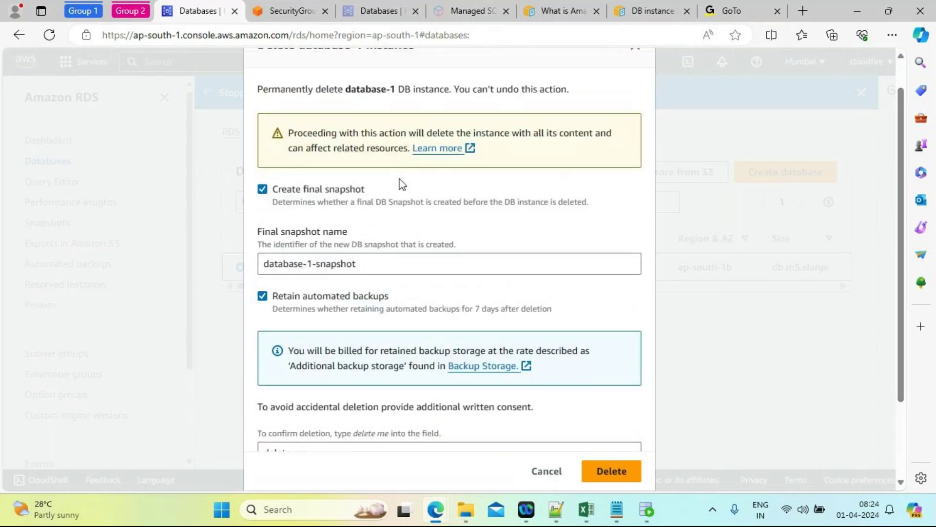
pyautogui.click(263, 190)
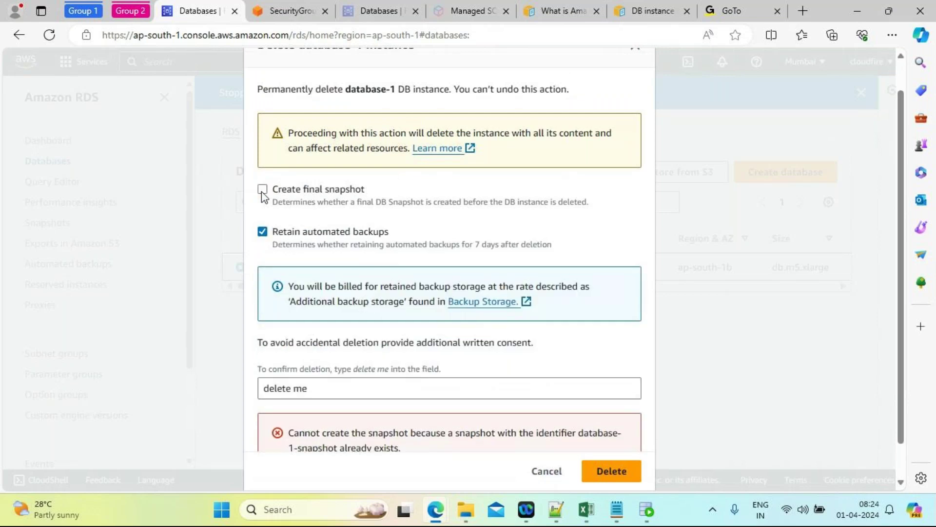
pyautogui.scroll(-1, 899, 426)
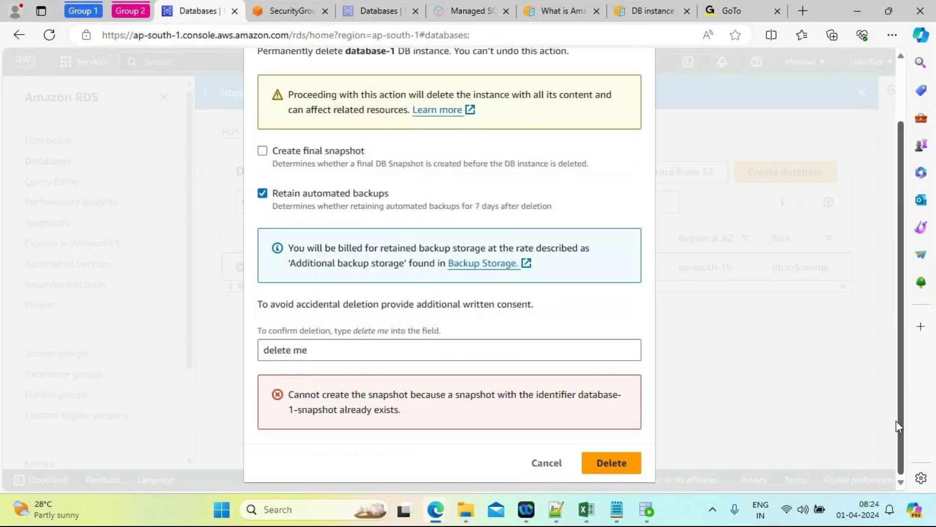
pyautogui.click(621, 464)
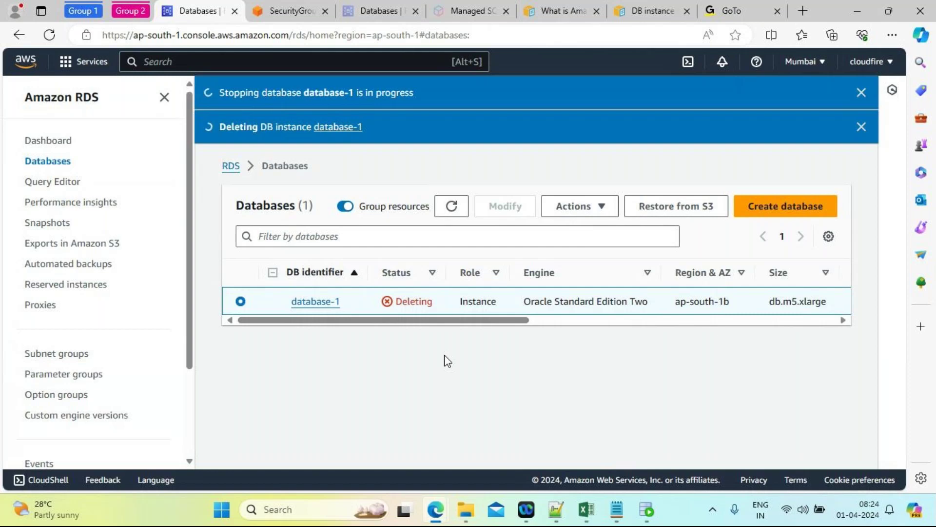
pyautogui.moveTo(437, 514)
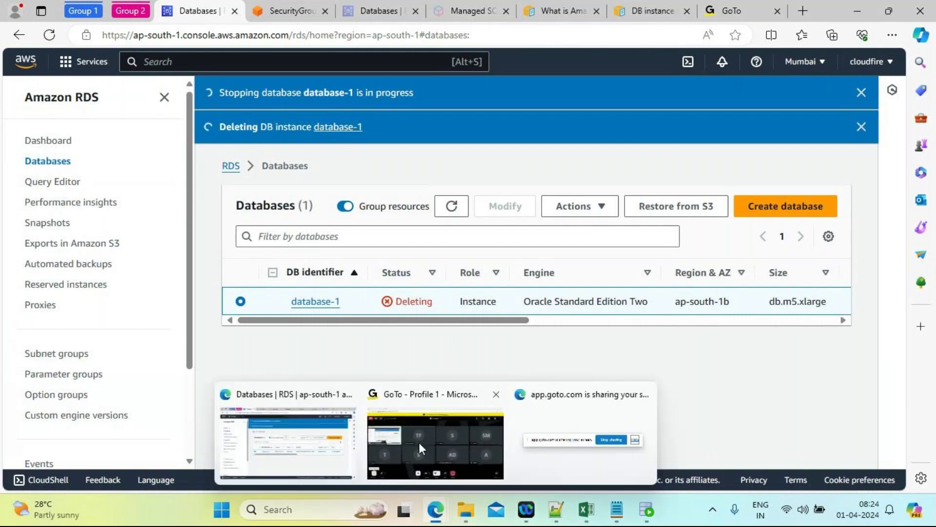